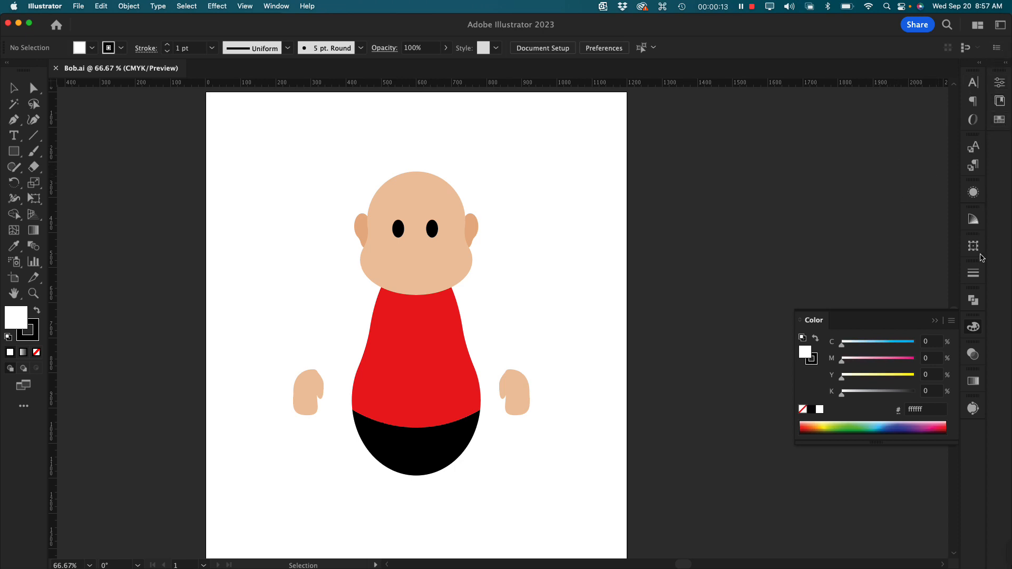
Collapse the Color panel, show the Layers panel and extend it to make room for the layer list.
click(933, 322)
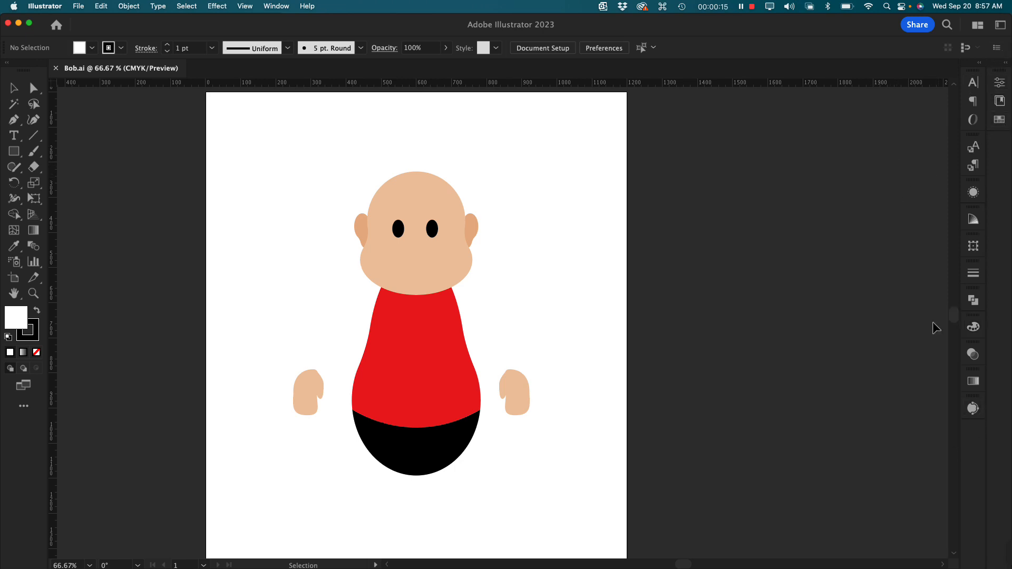
click(275, 7)
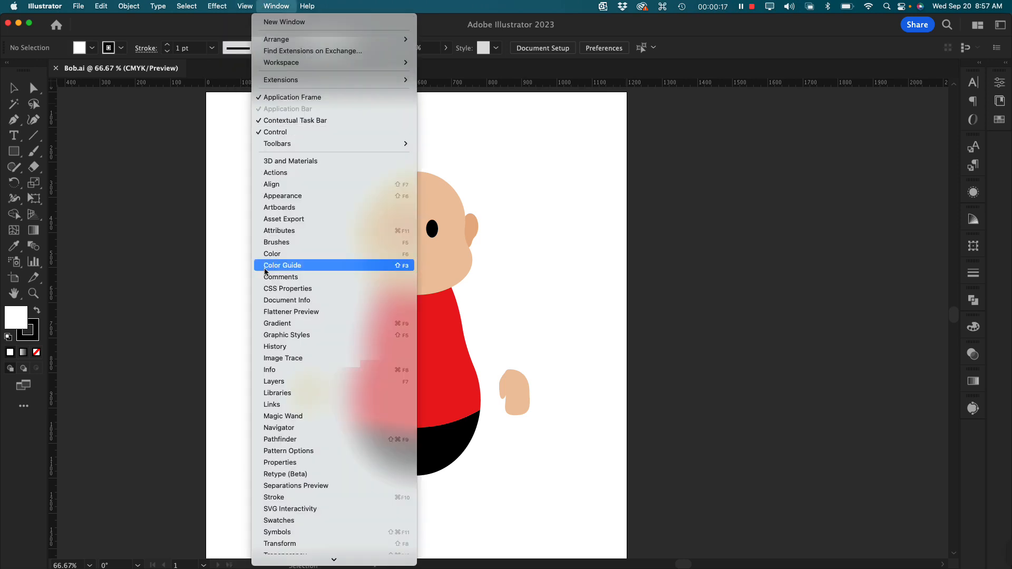
click(300, 381)
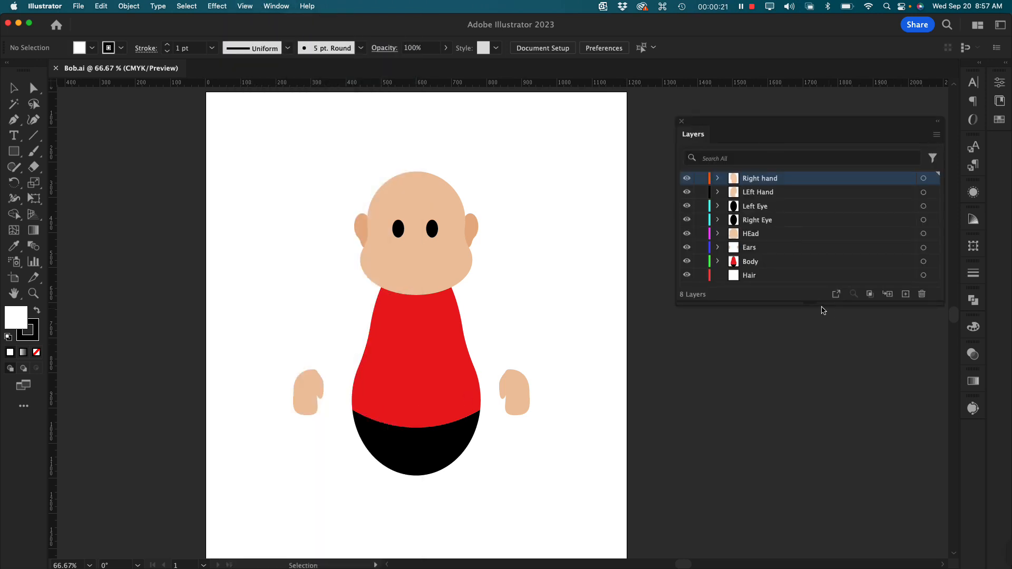
drag(819, 304, 819, 461)
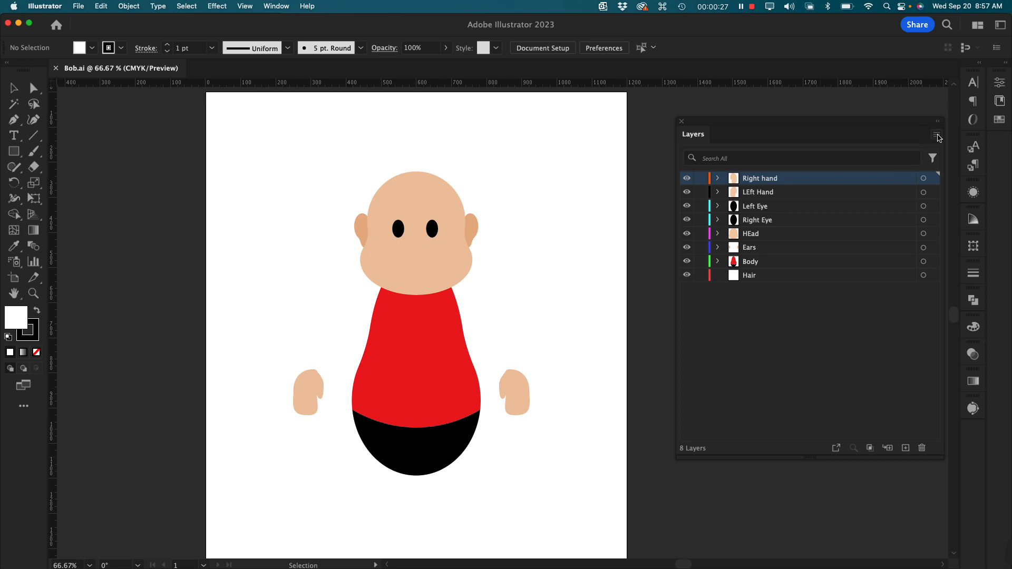
Set the Layers panel row size to Large and extend the panel further down.
click(937, 136)
click(889, 425)
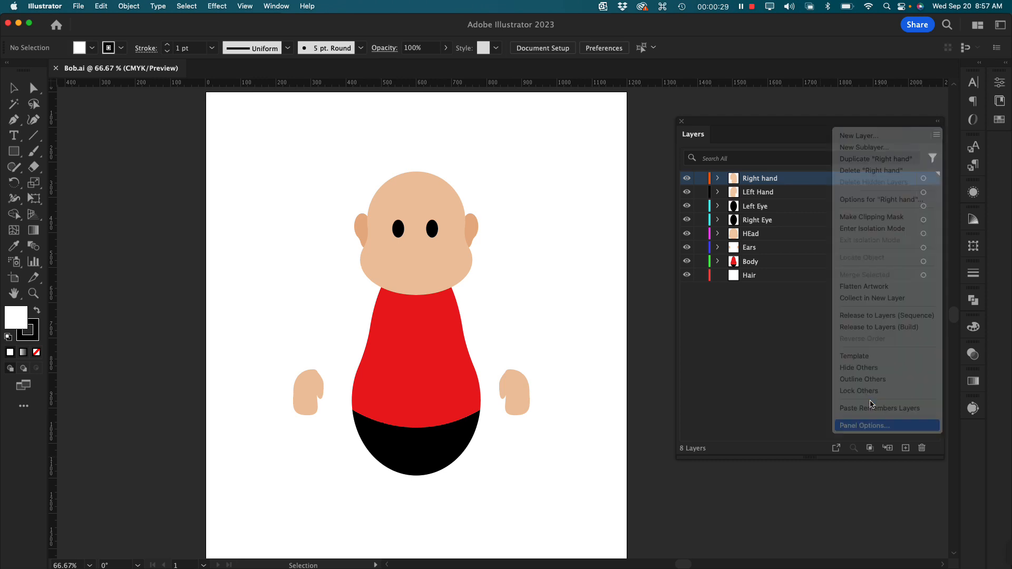
click(467, 175)
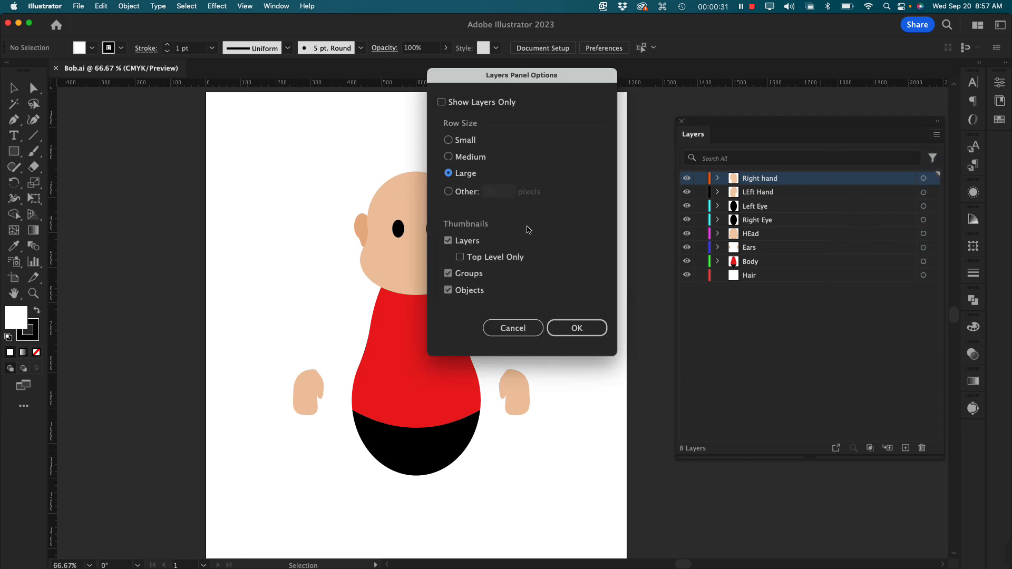
click(576, 329)
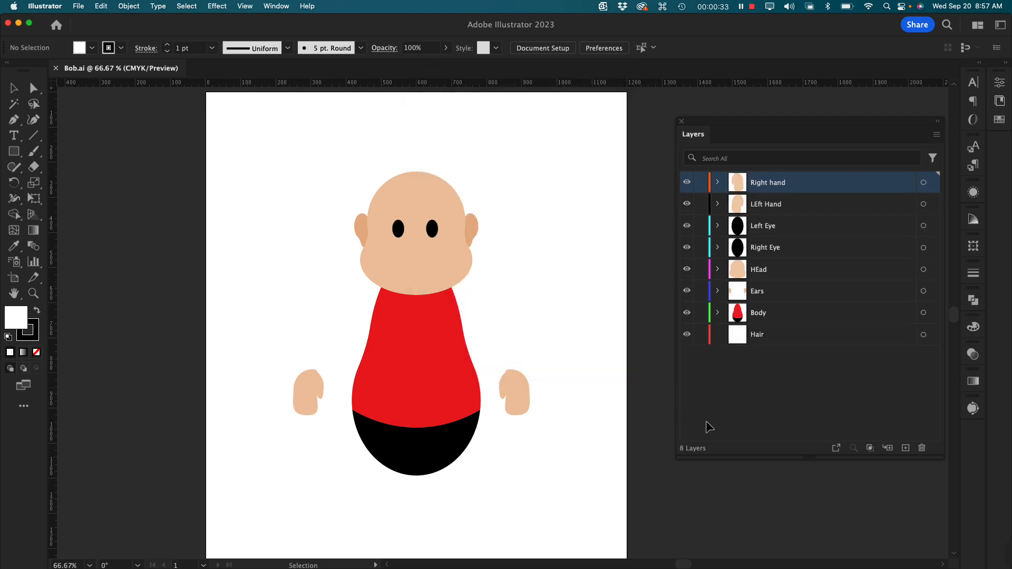
drag(800, 460, 801, 552)
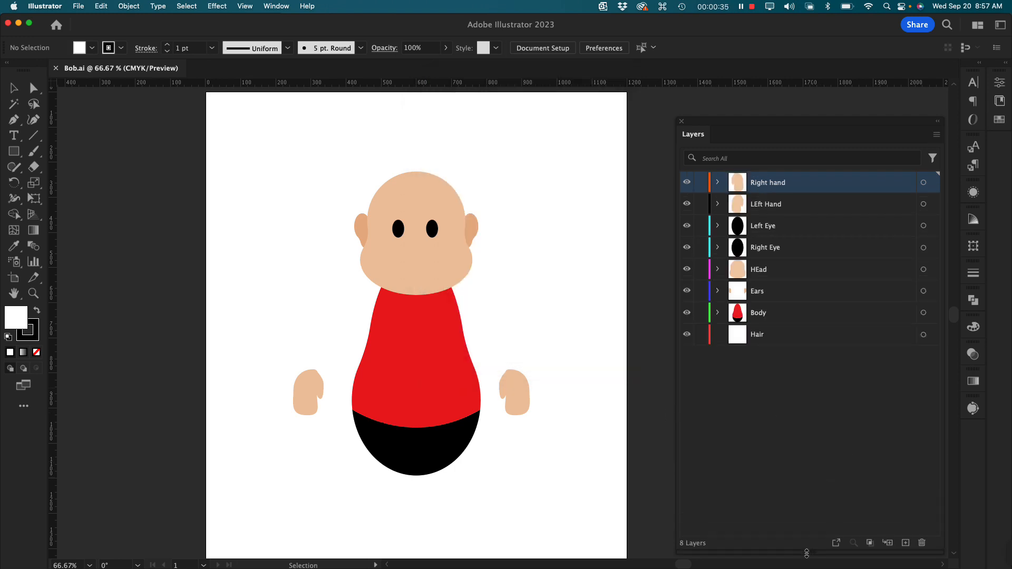
click(804, 410)
Check what the Body, Ears and HEad layers contain by hiding and showing each one.
click(733, 315)
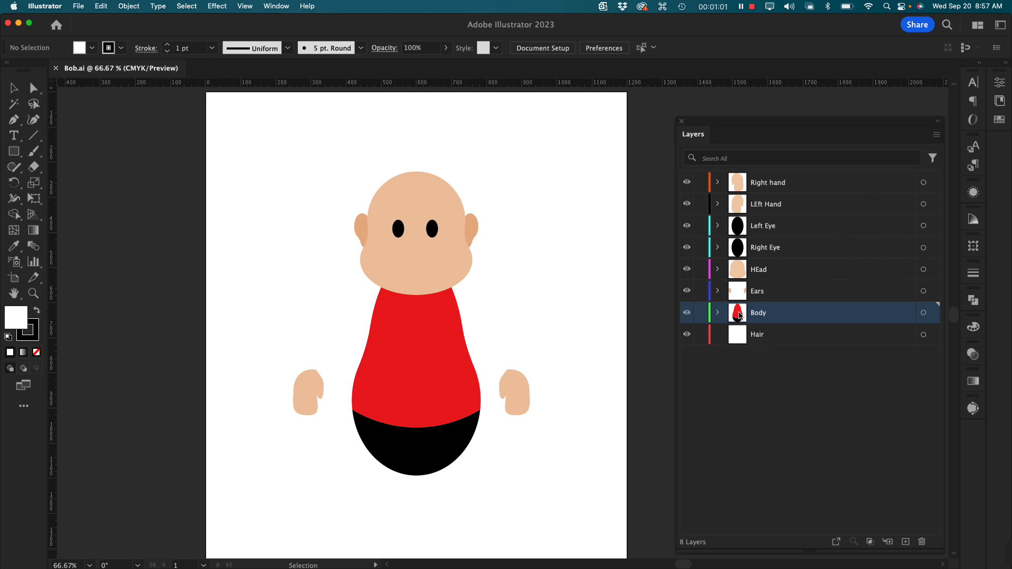
click(687, 314)
click(687, 313)
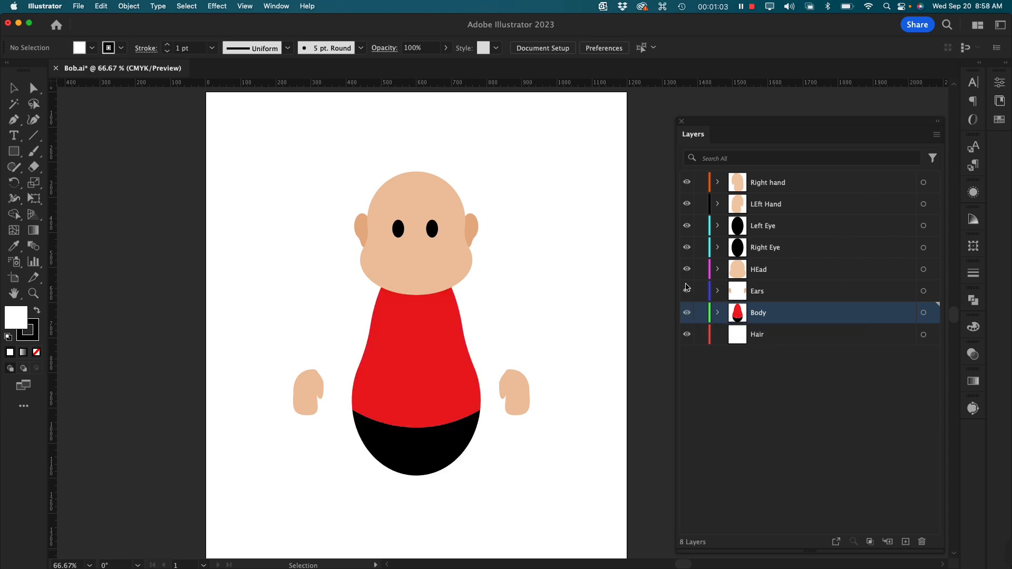
click(687, 292)
click(687, 291)
click(741, 263)
click(688, 270)
click(688, 270)
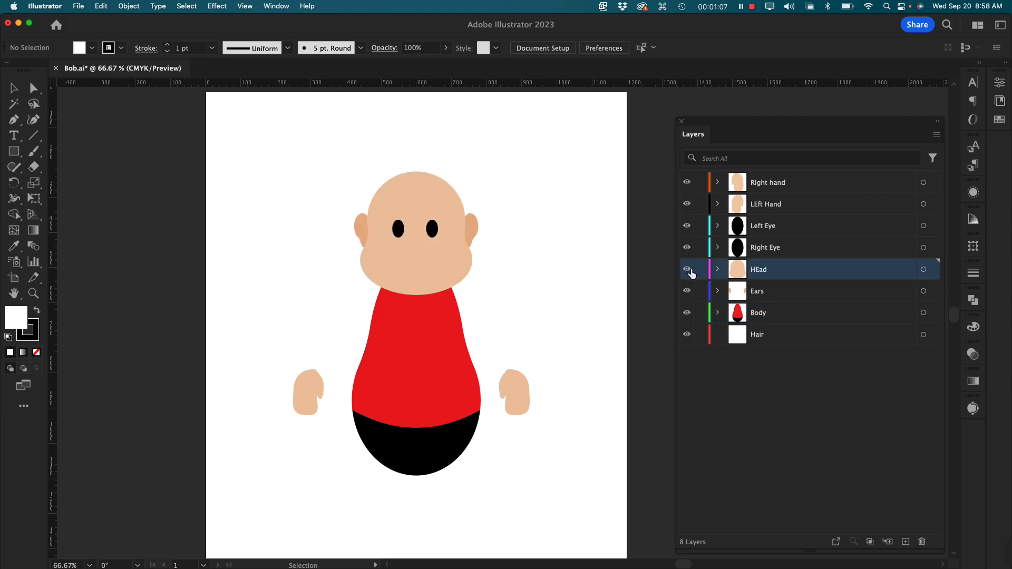
Check the Right Eye and Left Eye layers by hiding and showing each one.
click(742, 252)
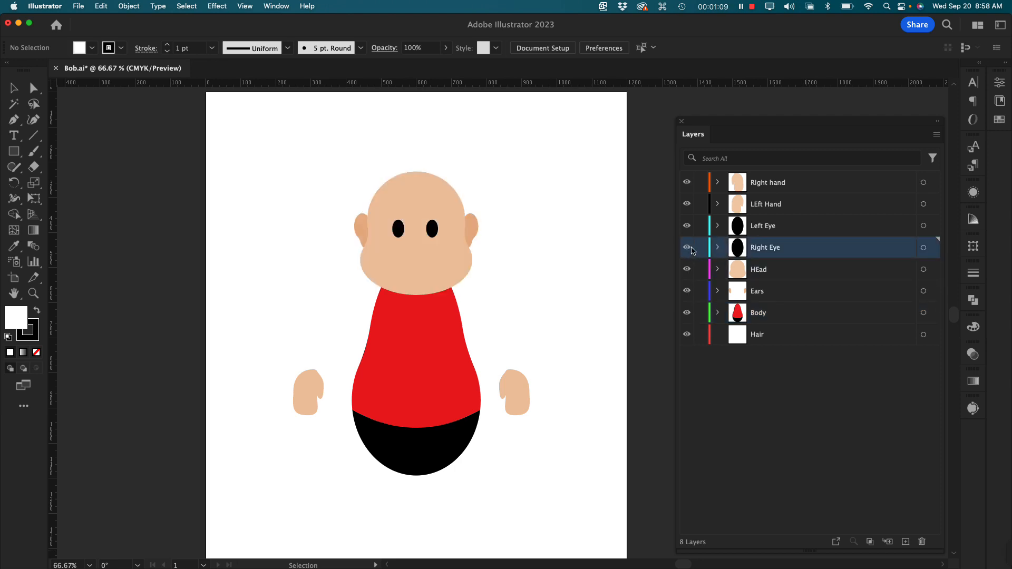
click(687, 248)
click(688, 247)
click(687, 226)
click(686, 225)
Examine the LEft Hand layer and check which layer the head shape belongs to, leaving nothing selected.
click(781, 206)
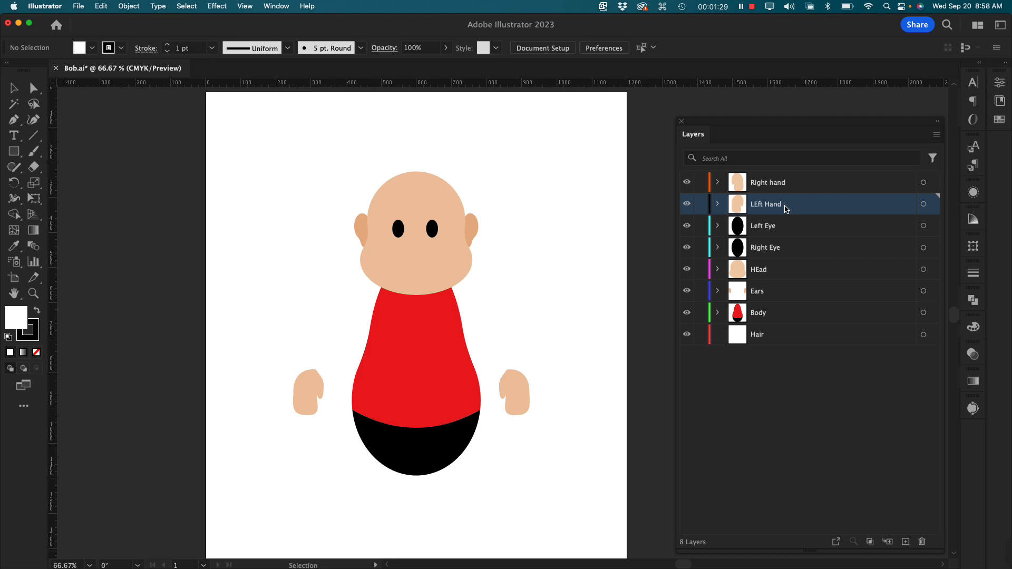
click(427, 277)
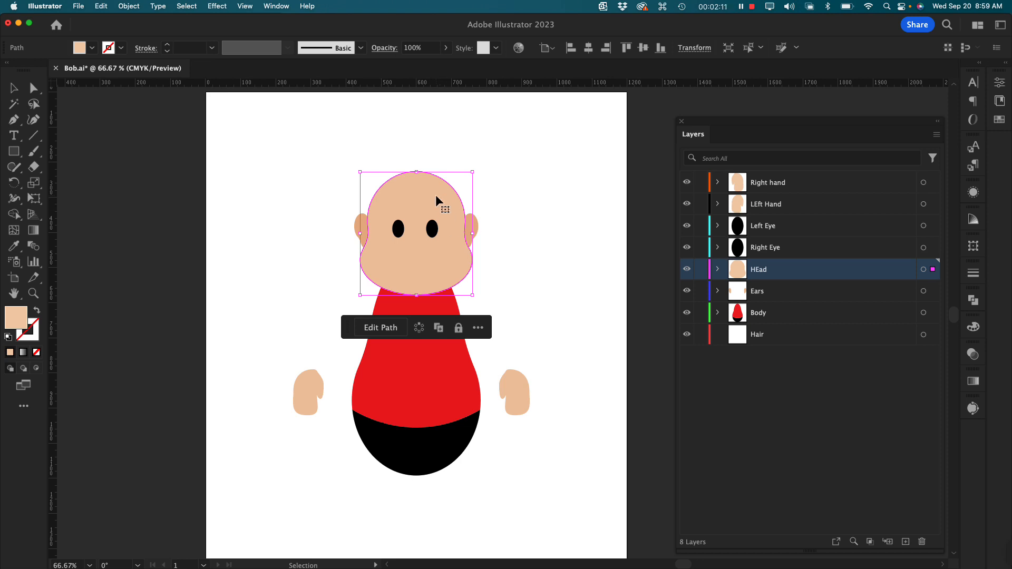
click(239, 163)
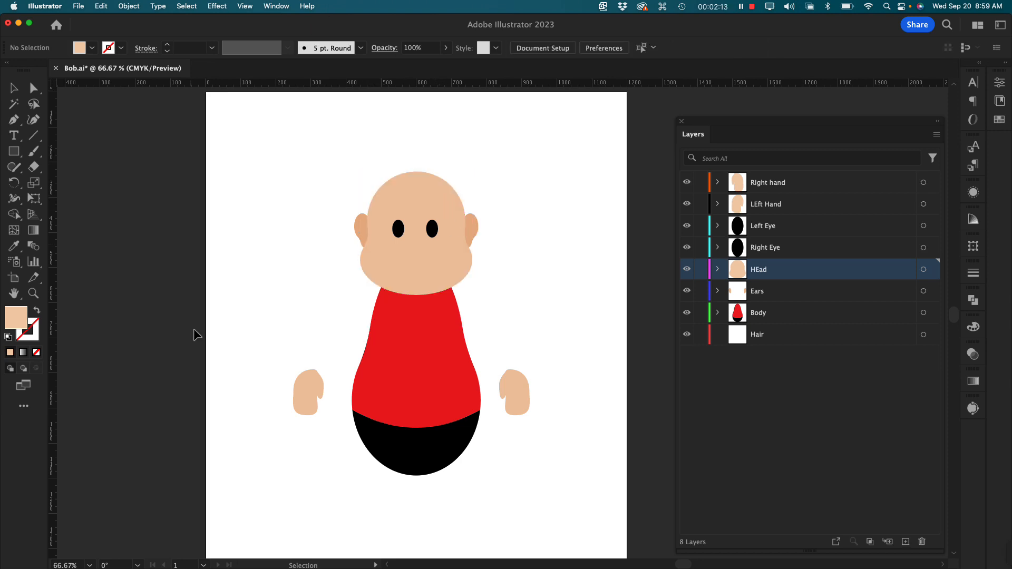
Switch to After Effects, start a new project and expand its window to fill the screen.
key(super)
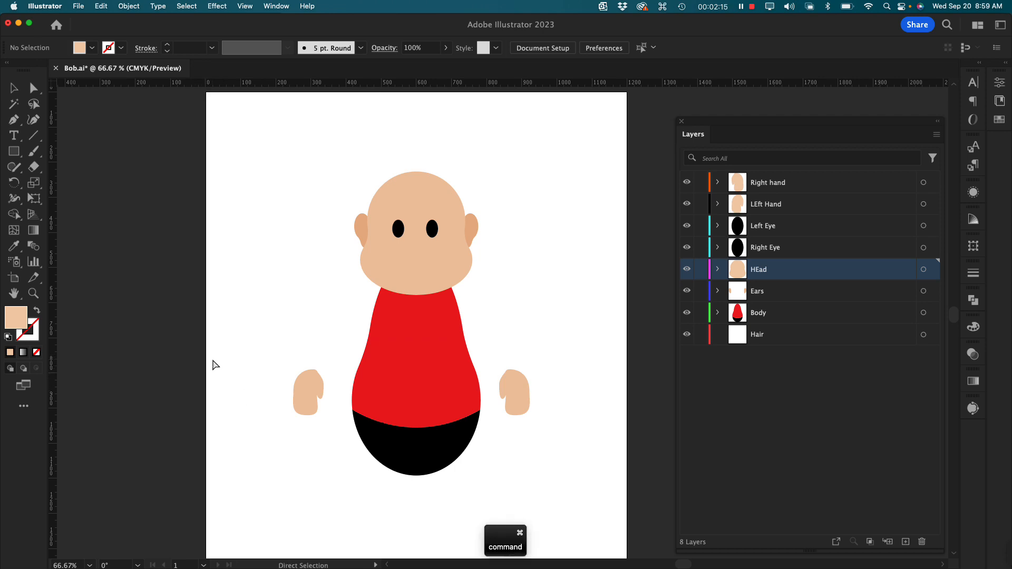
mouse_move(239, 551)
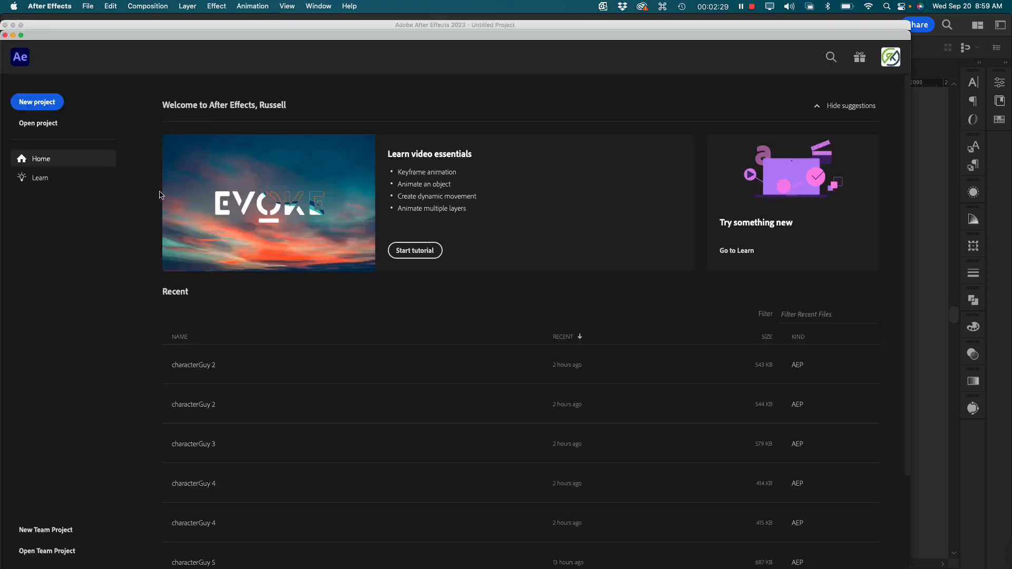
click(40, 103)
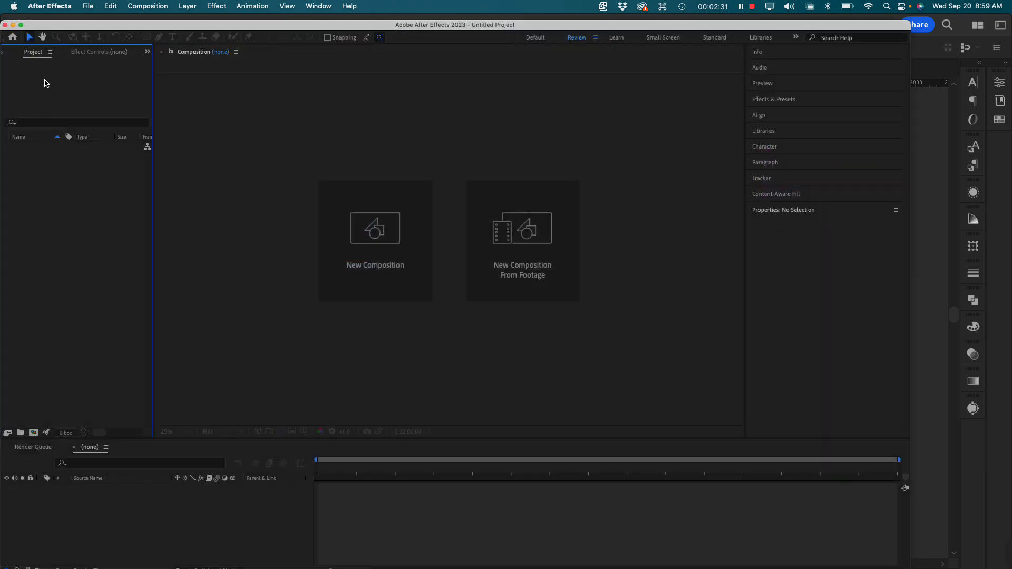
click(20, 25)
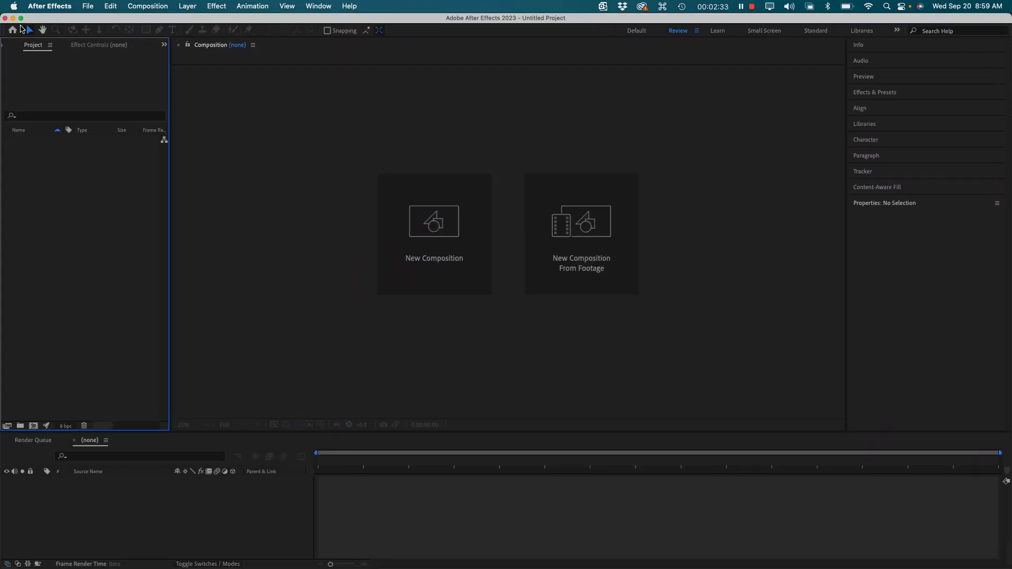
Begin a file import into the project and choose Bob.ai, keeping all acceptable files enabled.
right_click(47, 191)
mouse_move(79, 246)
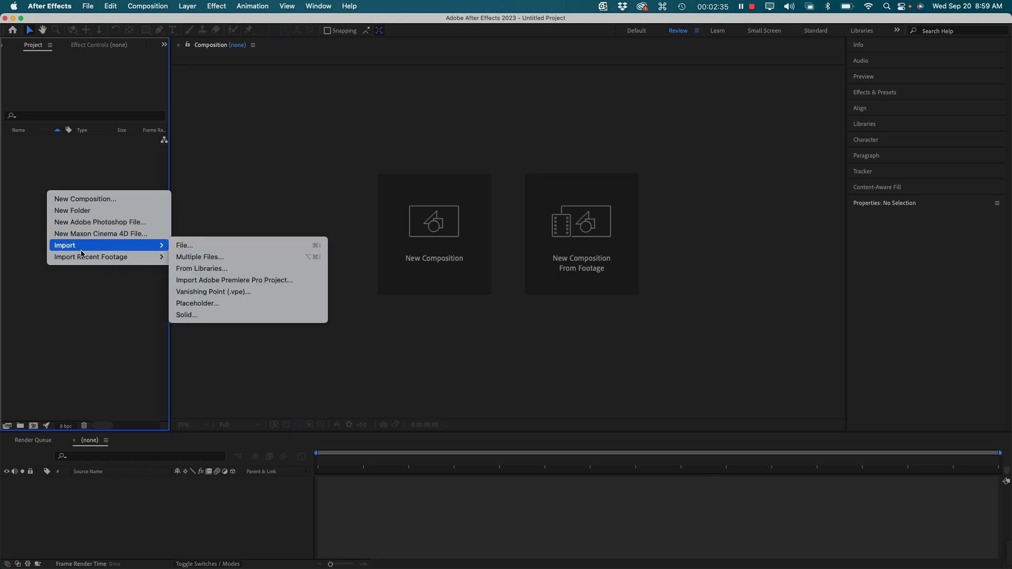
click(200, 245)
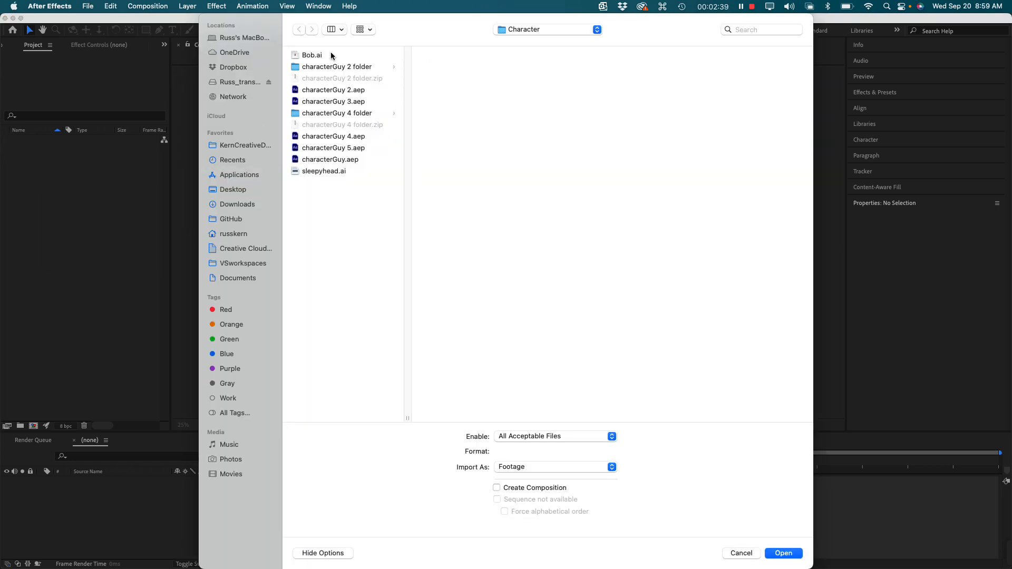
click(299, 56)
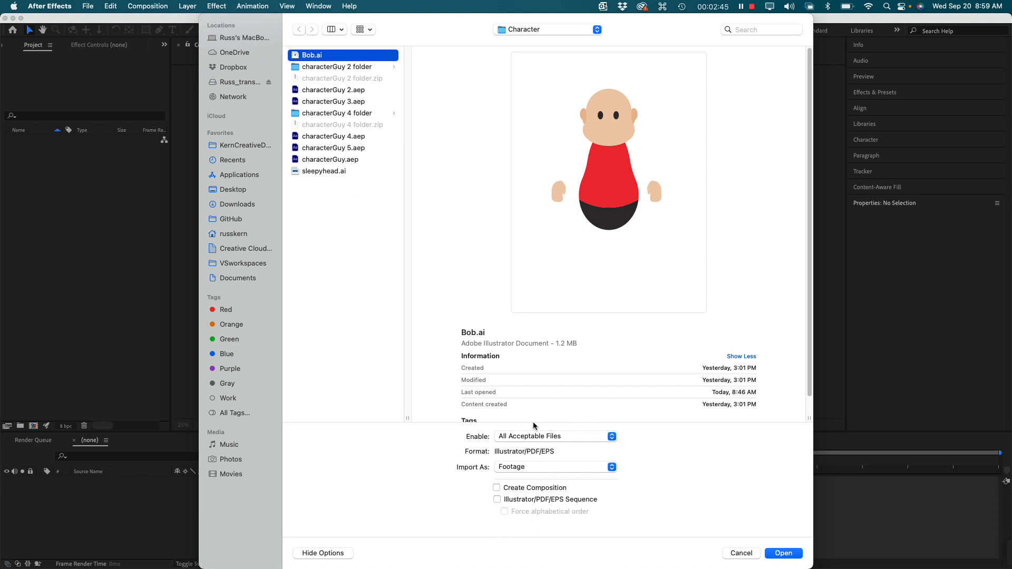
click(532, 441)
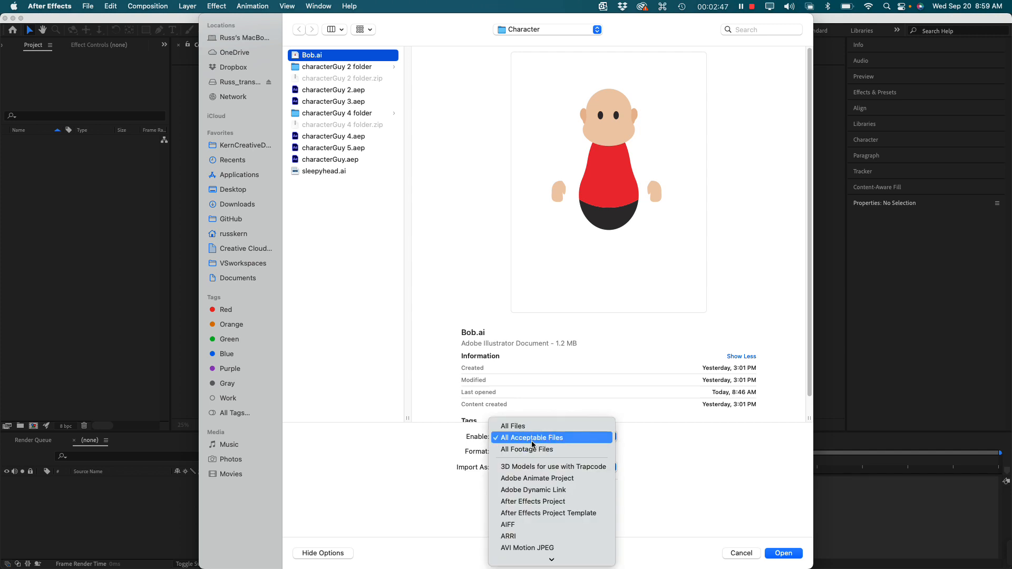
click(417, 425)
Import Bob.ai as Composition - Retain Layer Sizes.
click(529, 468)
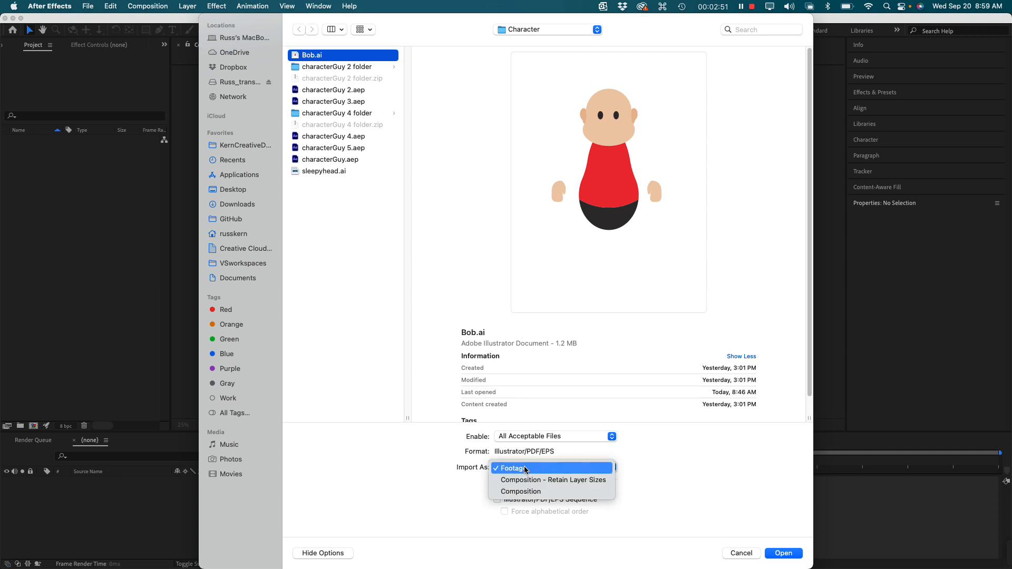
click(558, 482)
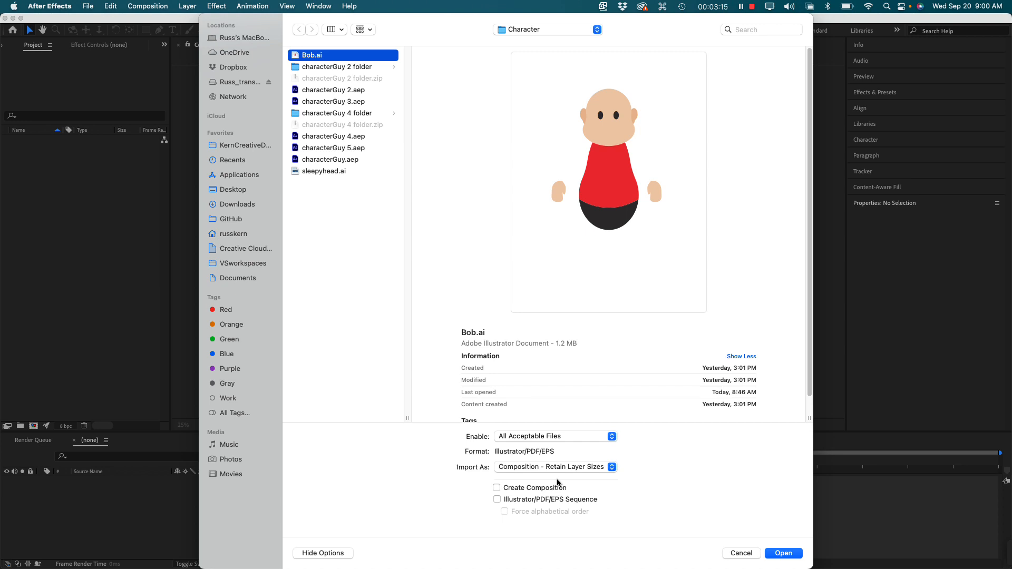
click(546, 469)
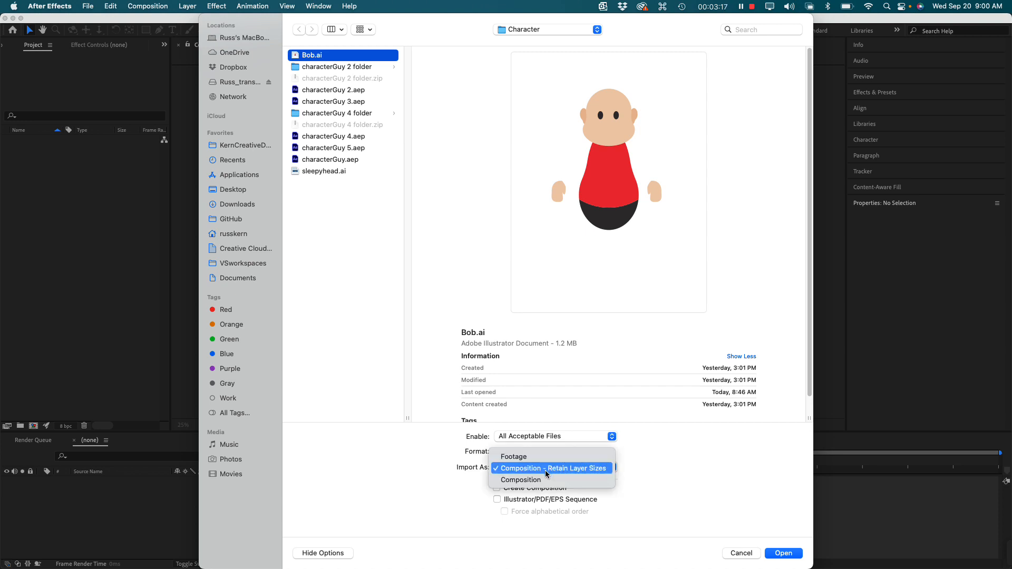
click(547, 479)
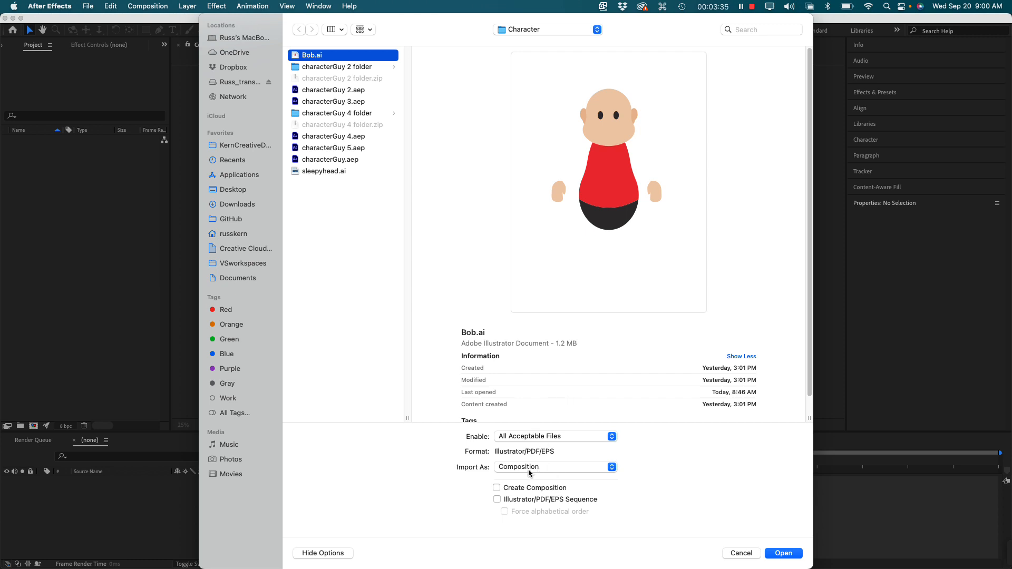
click(530, 466)
click(535, 455)
click(783, 553)
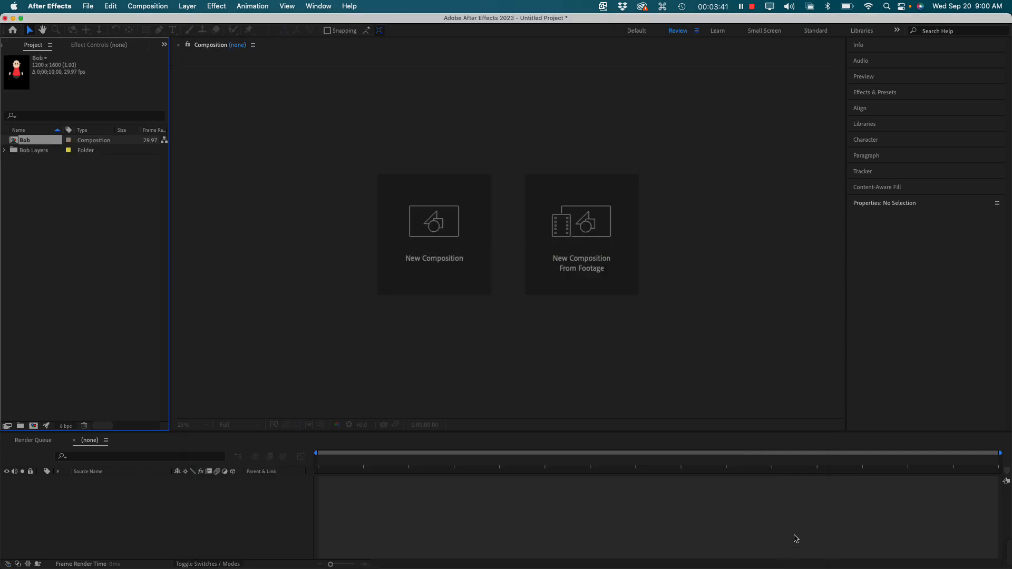
Expand the Bob Layers folder to review the imported artwork layers, and collapse it again.
click(19, 195)
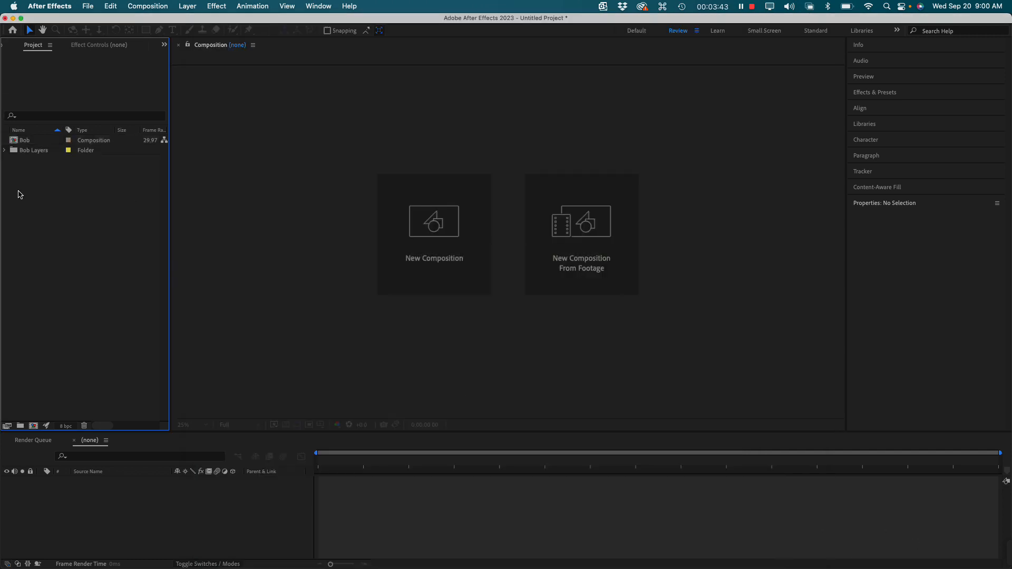
click(4, 151)
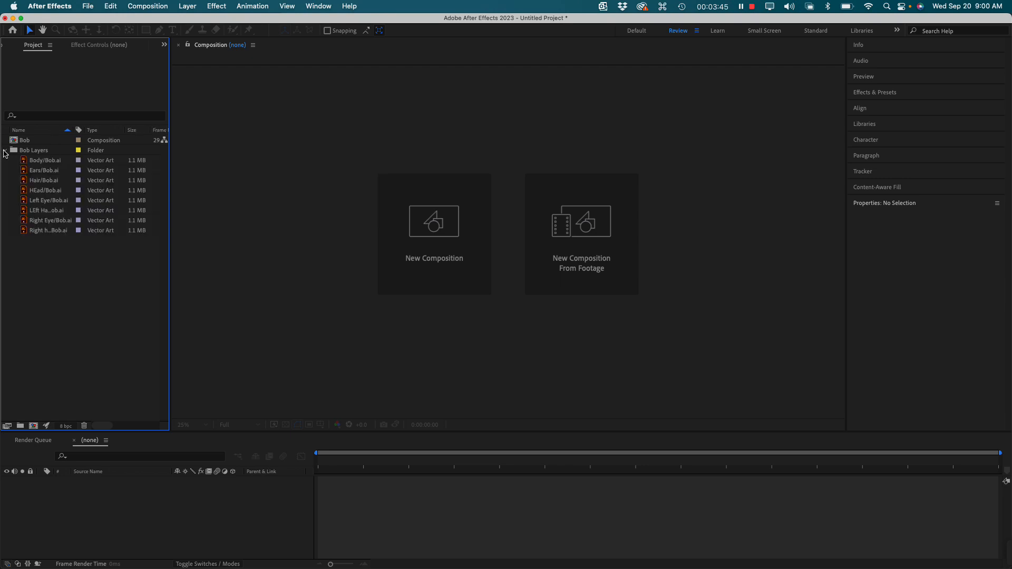
click(5, 151)
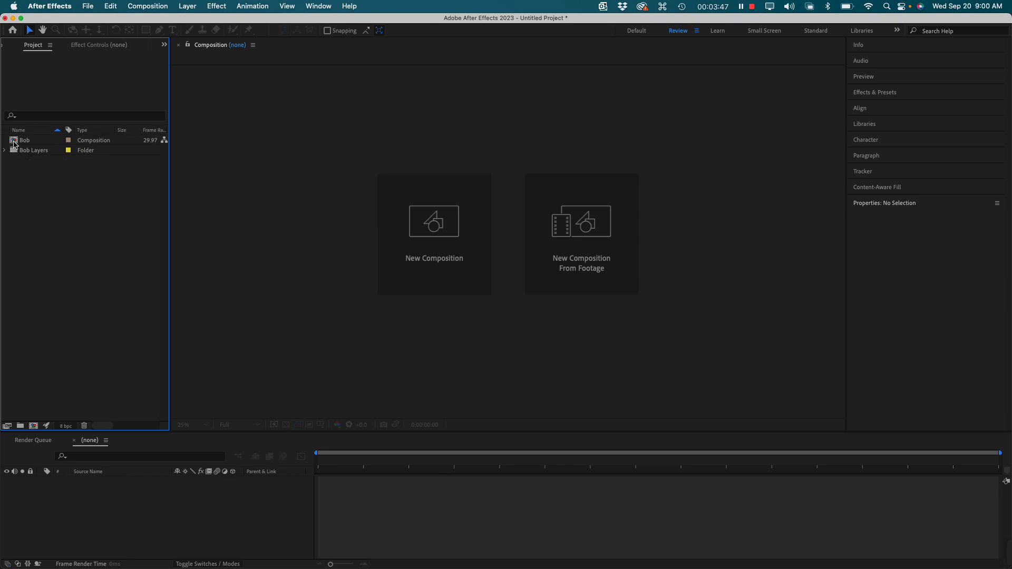
Open the Bob composition, magnify its preview to 50% and make the timeline area taller.
double_click(14, 141)
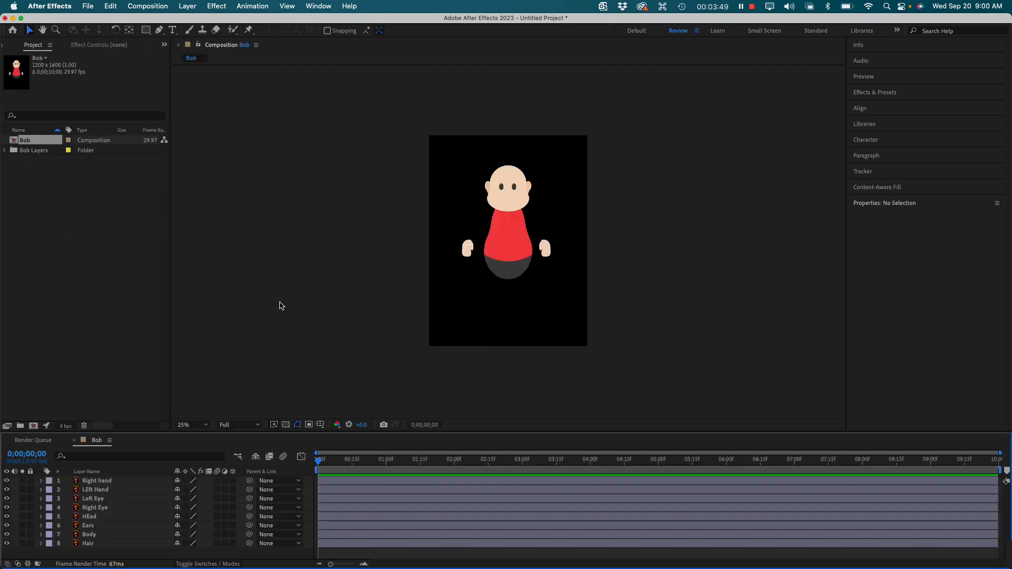
key(super+equal)
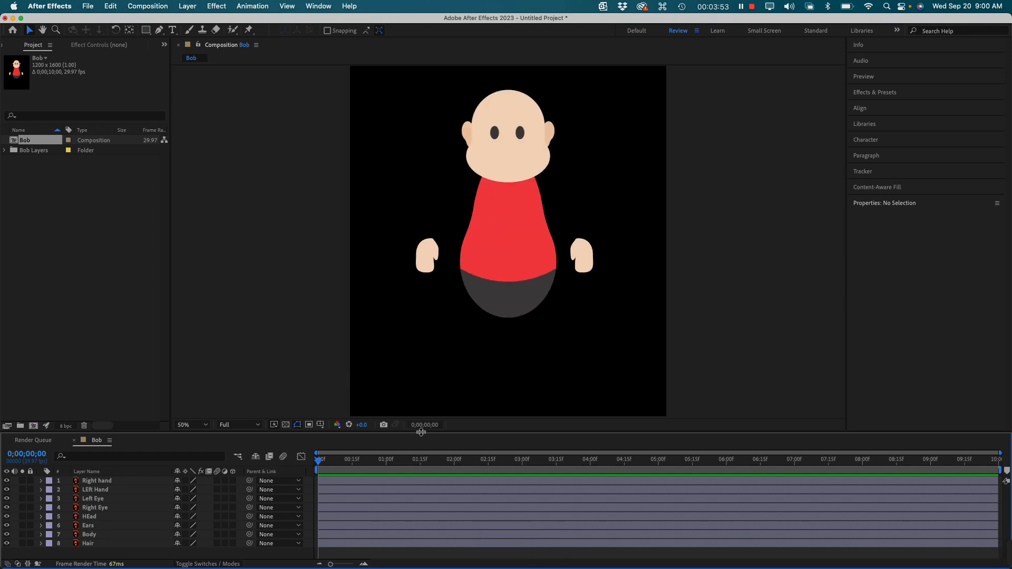
drag(421, 432, 415, 390)
Move the Body layer down and to the right, to about position 684, 848.6.
click(506, 242)
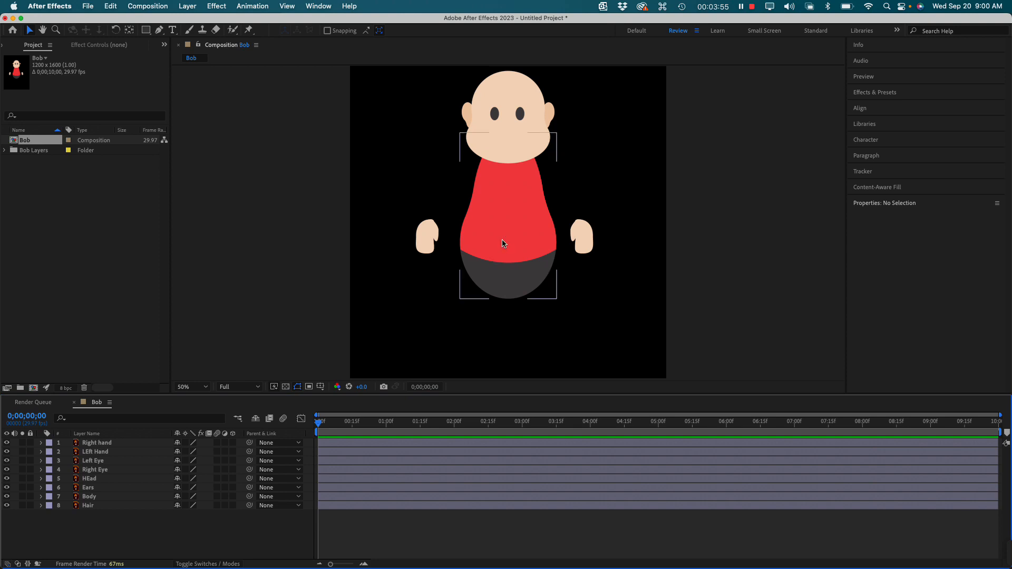
drag(506, 220, 526, 241)
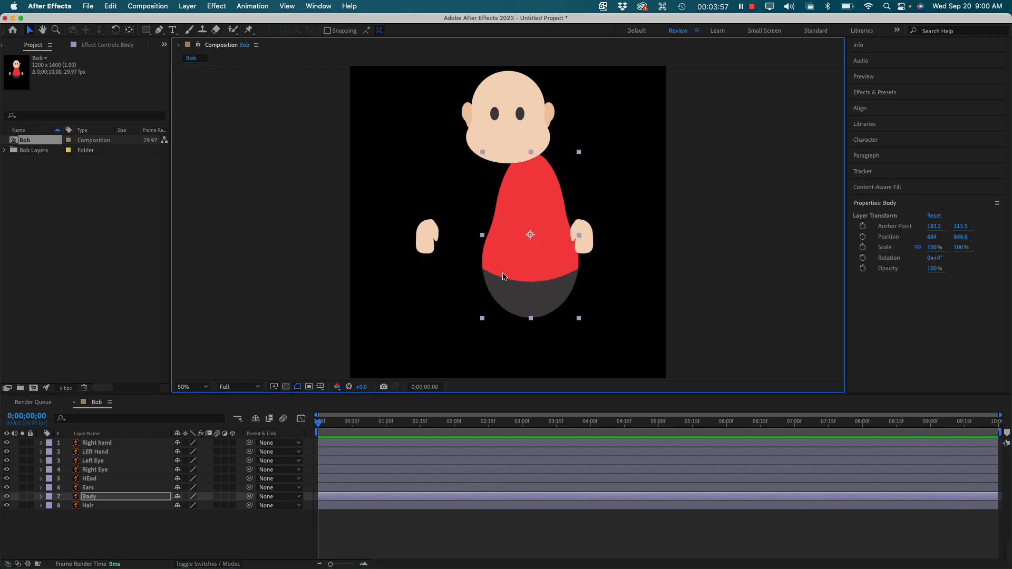
Undo the Body layer's move, and shift both hands lower and closer to the body, with Right hand at about 864, 907.
key(super+z)
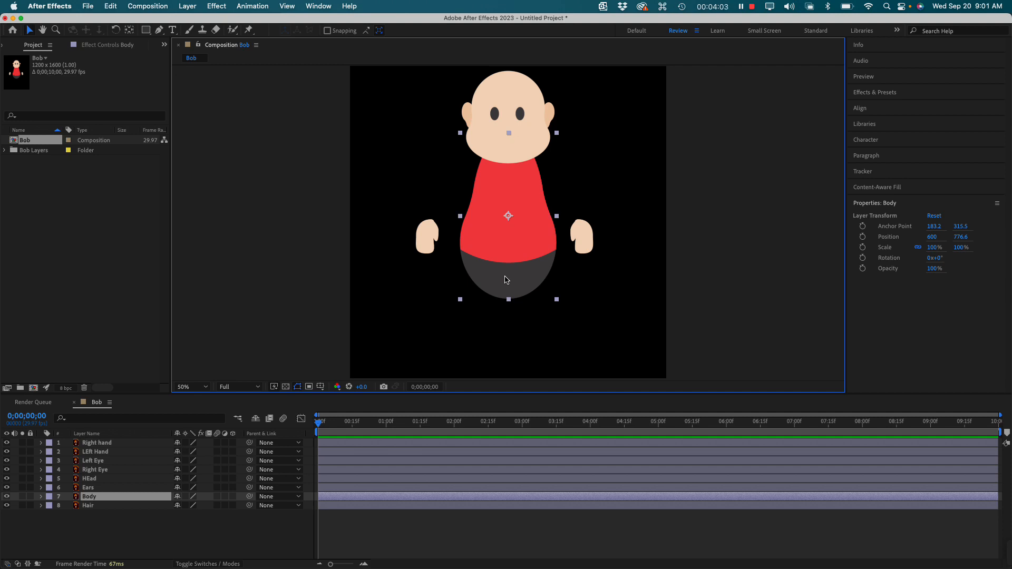
click(430, 240)
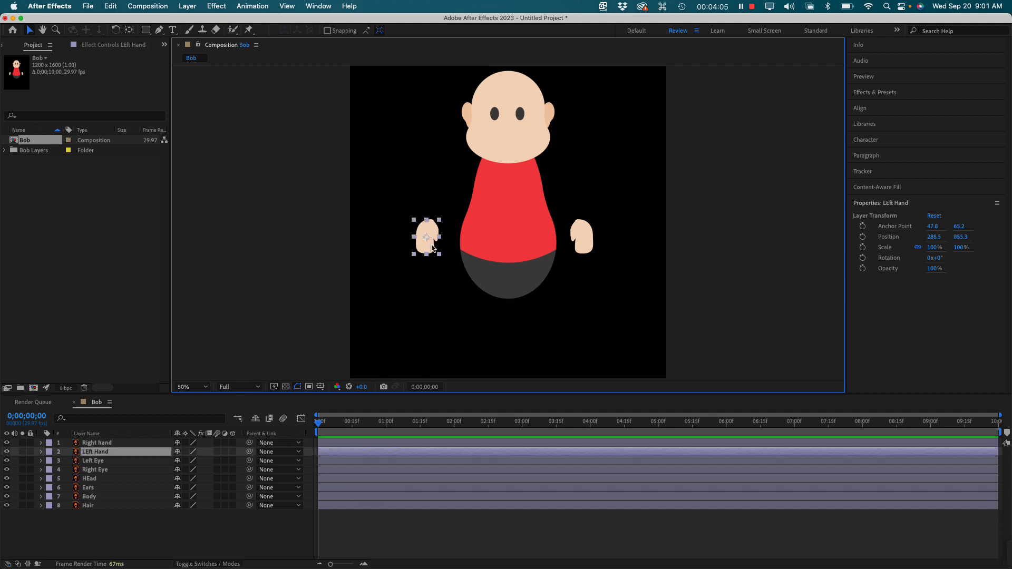
mouse_move(429, 249)
mouse_down()
mouse_move(419, 270)
mouse_move(439, 261)
mouse_up()
drag(587, 244, 584, 260)
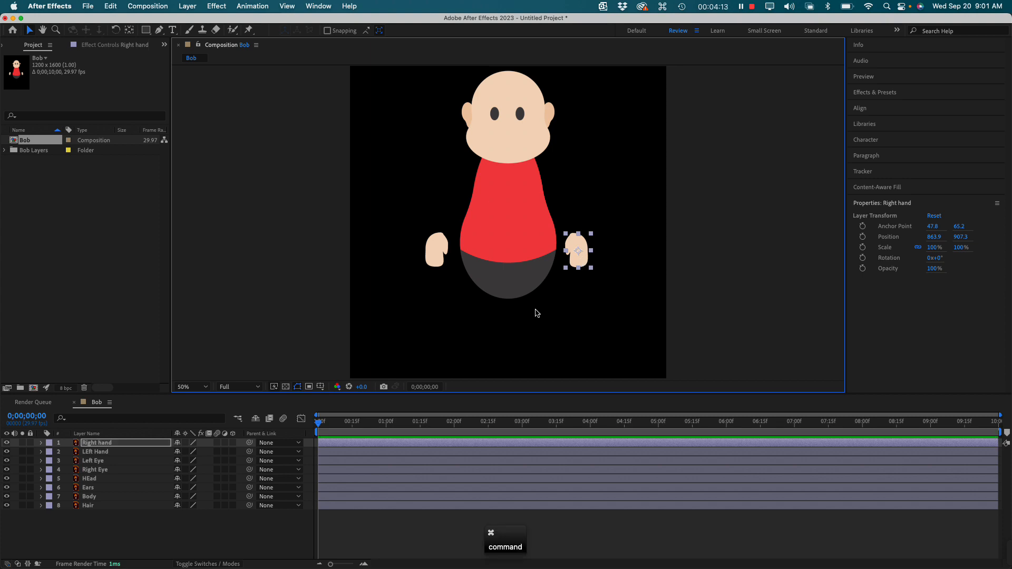
With nothing selected, draw a three-point Pen tool path from the shoulder beside LEft Hand through an elbow to the top of that hand.
key(super+equal)
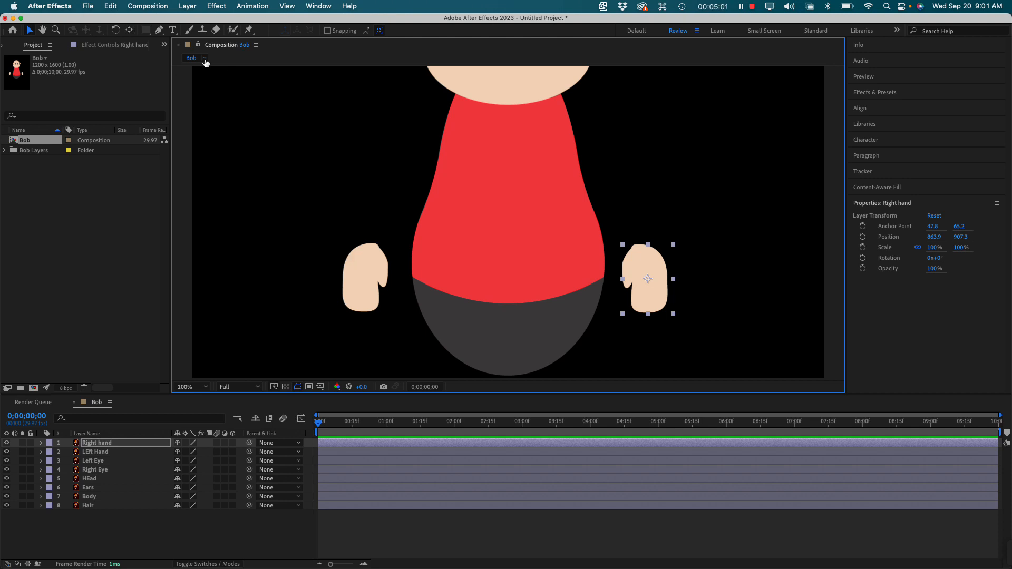
key(space)
drag(354, 154, 350, 172)
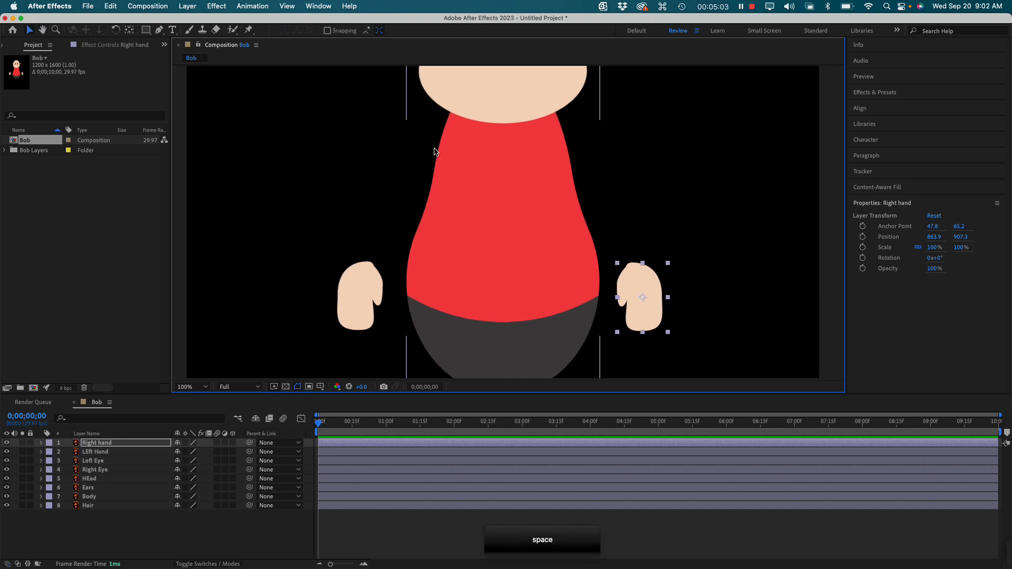
click(103, 525)
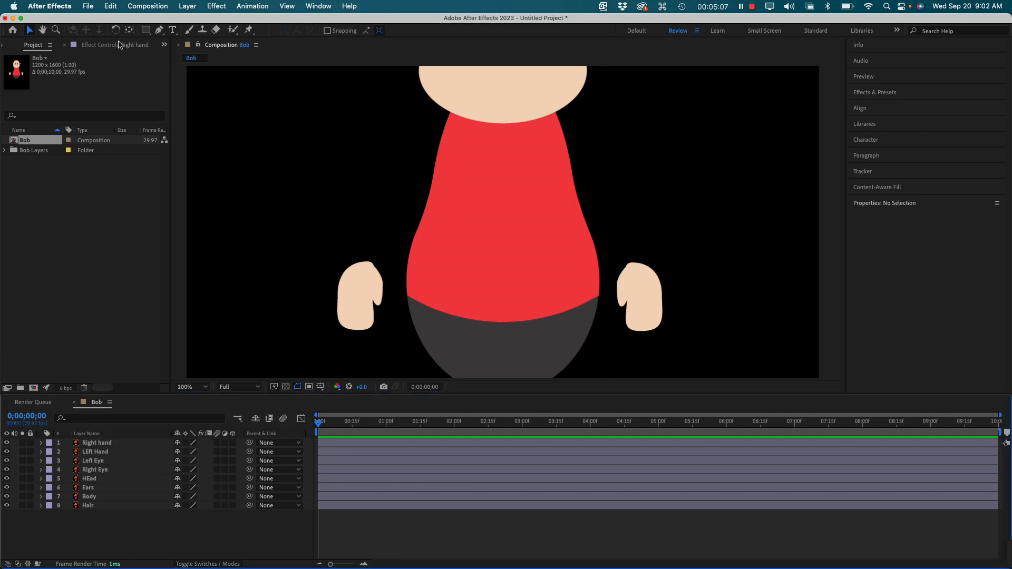
click(159, 30)
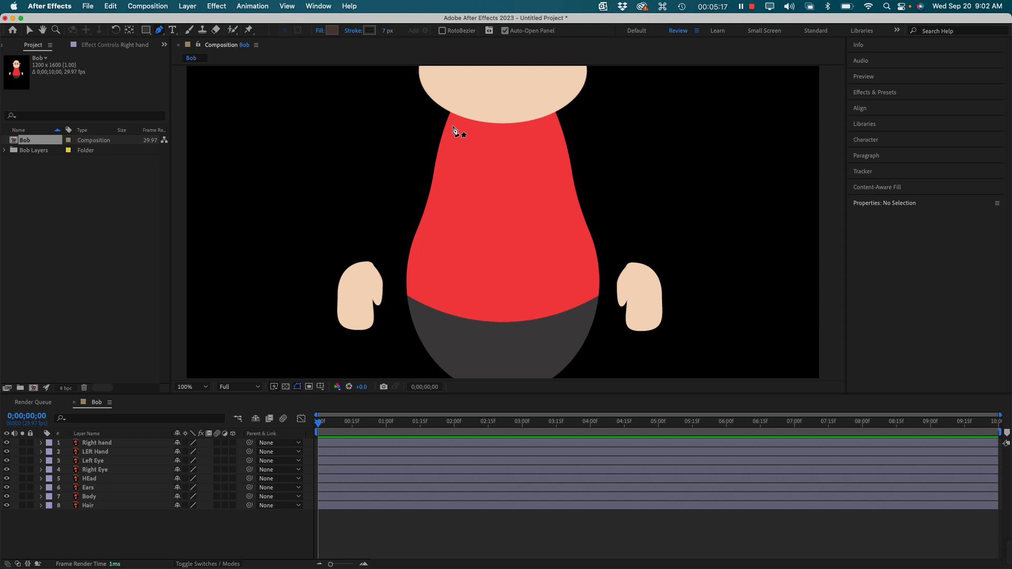
click(456, 120)
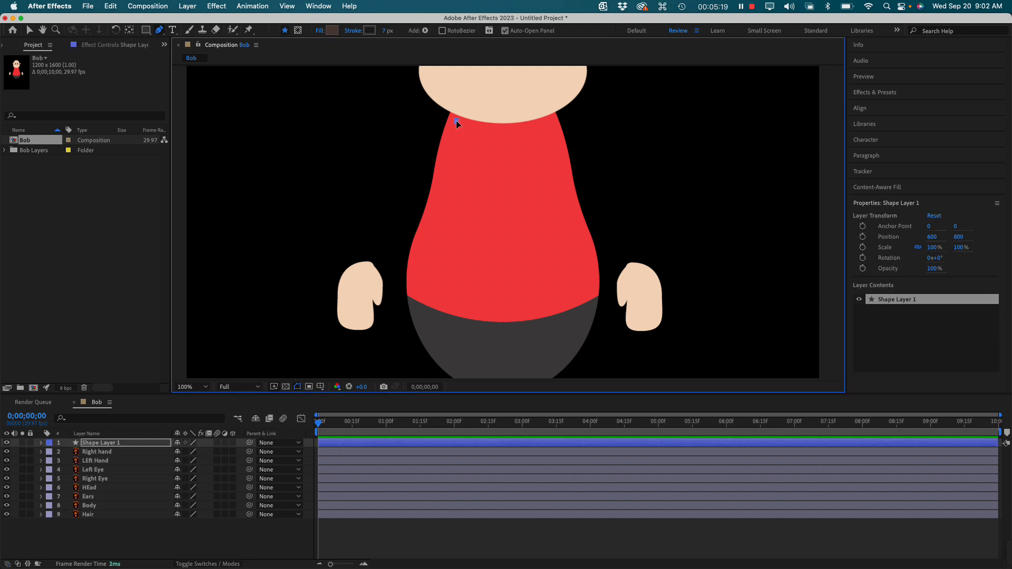
click(384, 191)
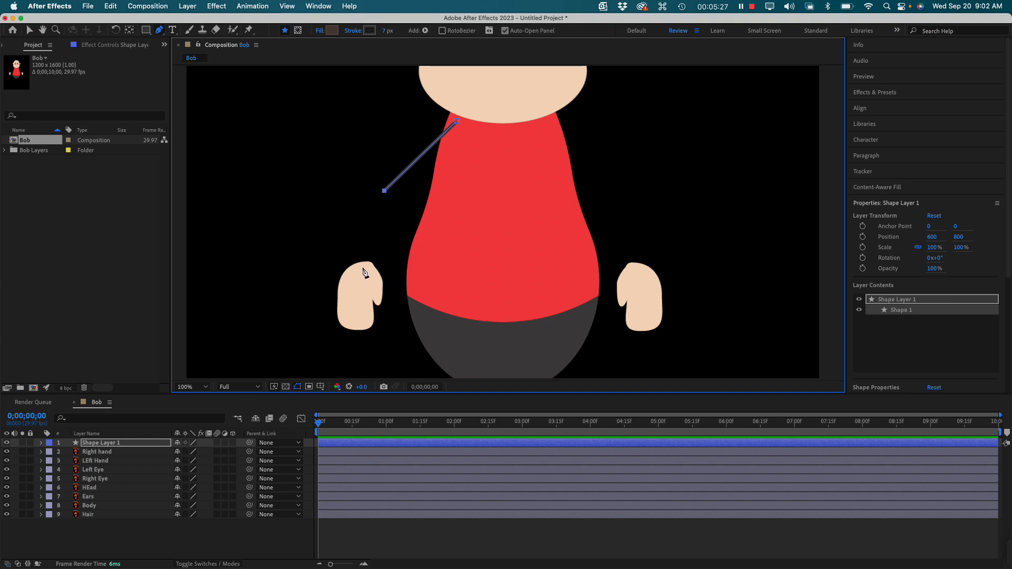
click(363, 268)
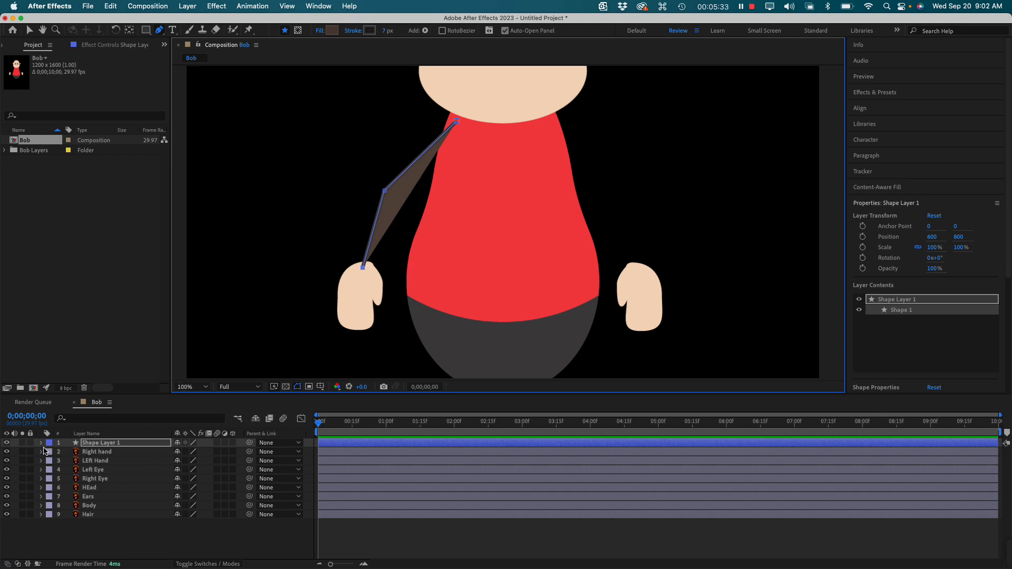
drag(216, 395, 214, 380)
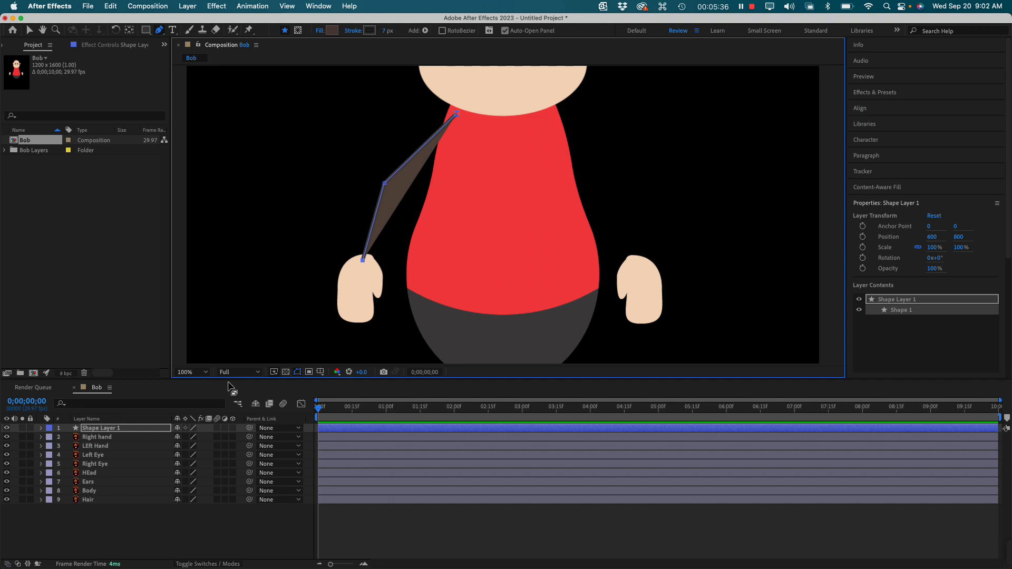
click(30, 30)
click(383, 186)
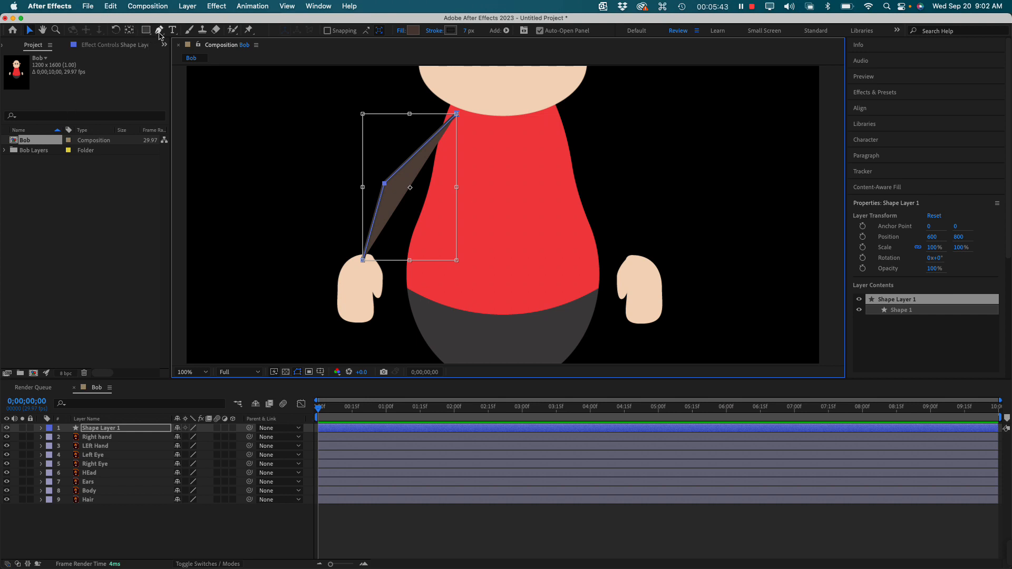
click(159, 30)
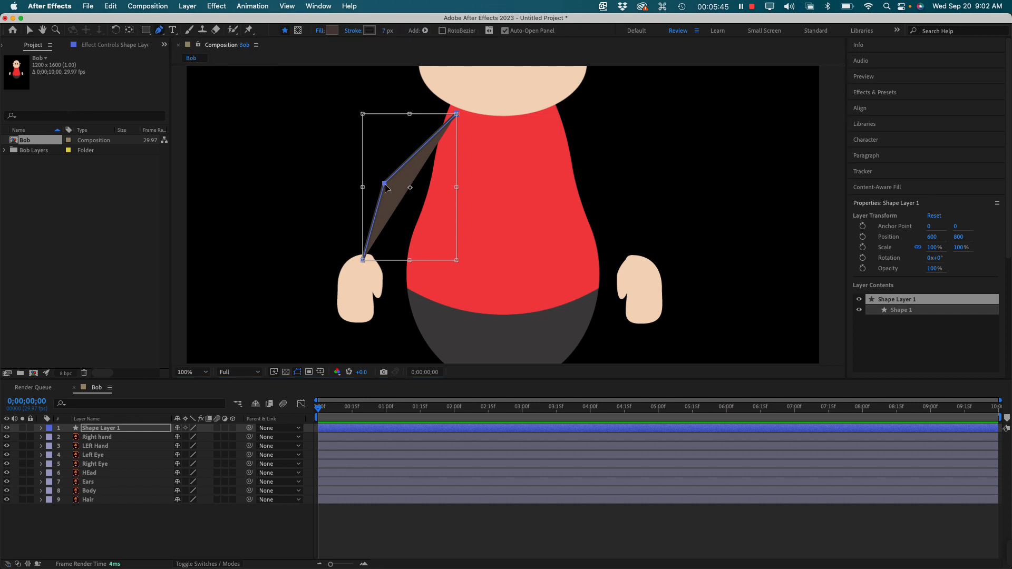
key(super)
Expand the new arm shape layer and rename it LeftArm.
click(40, 429)
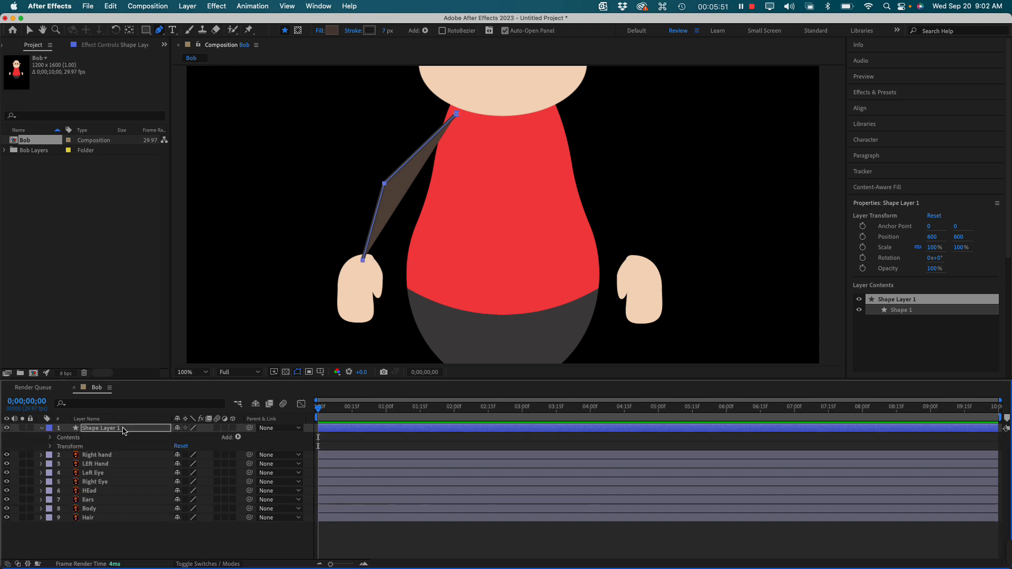
click(123, 429)
key(Return)
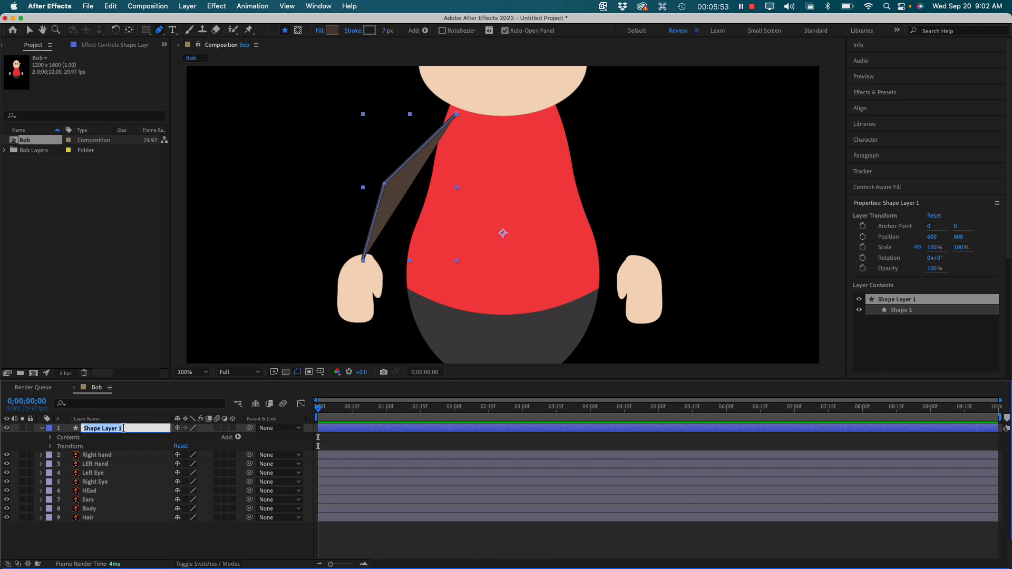
text(L)
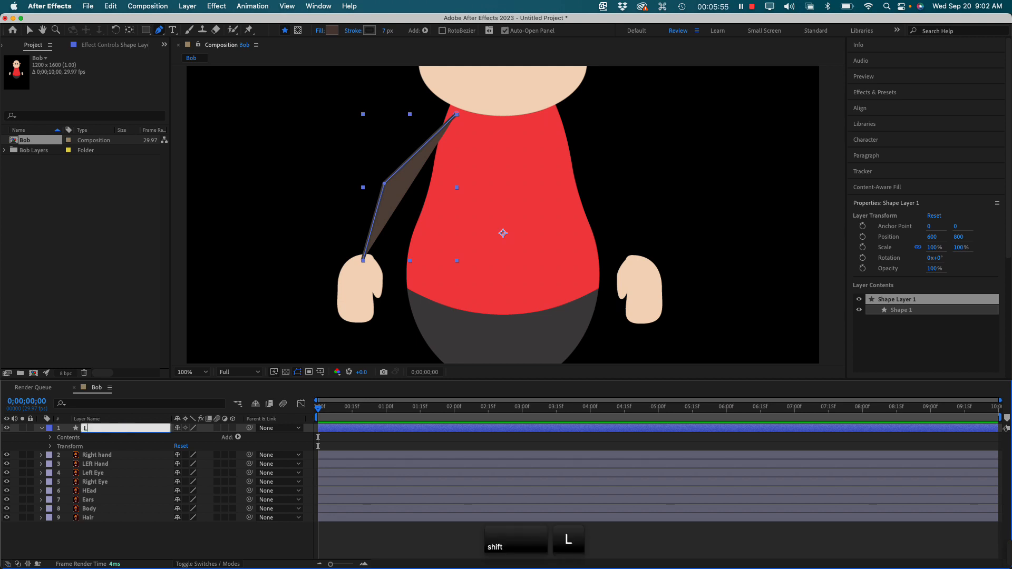
text(eftArn)
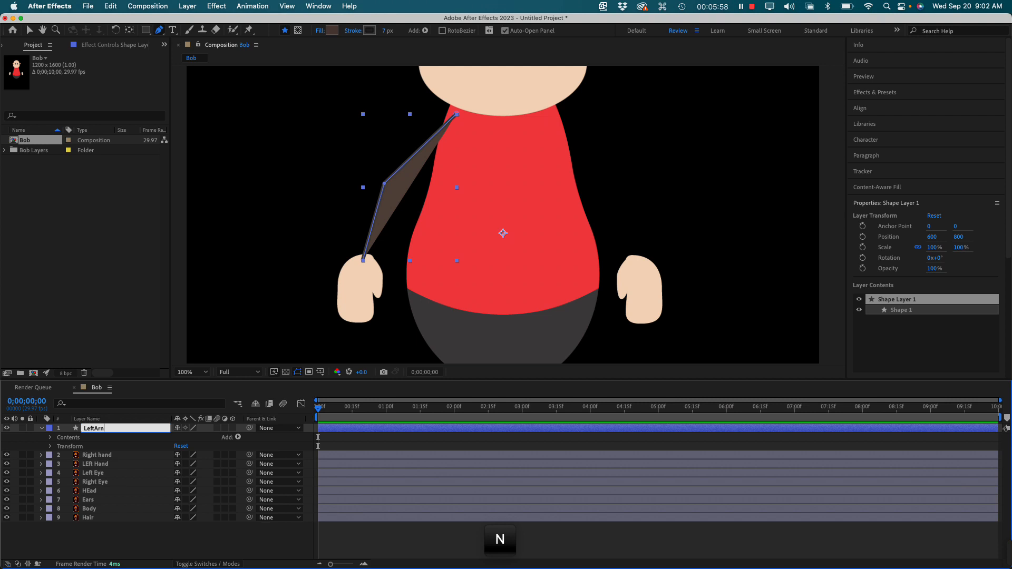
key(BackSpace)
text(m)
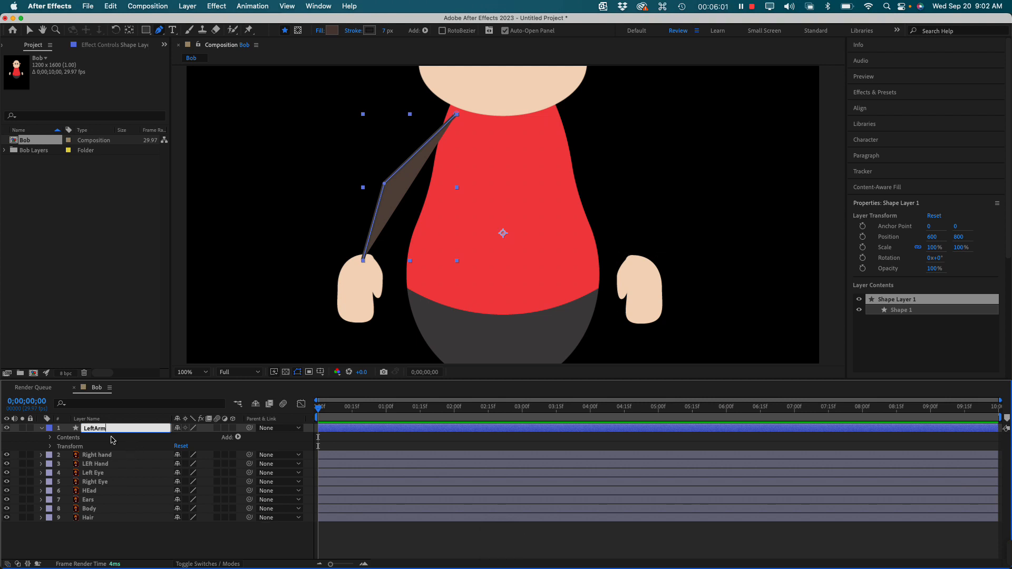
key(Return)
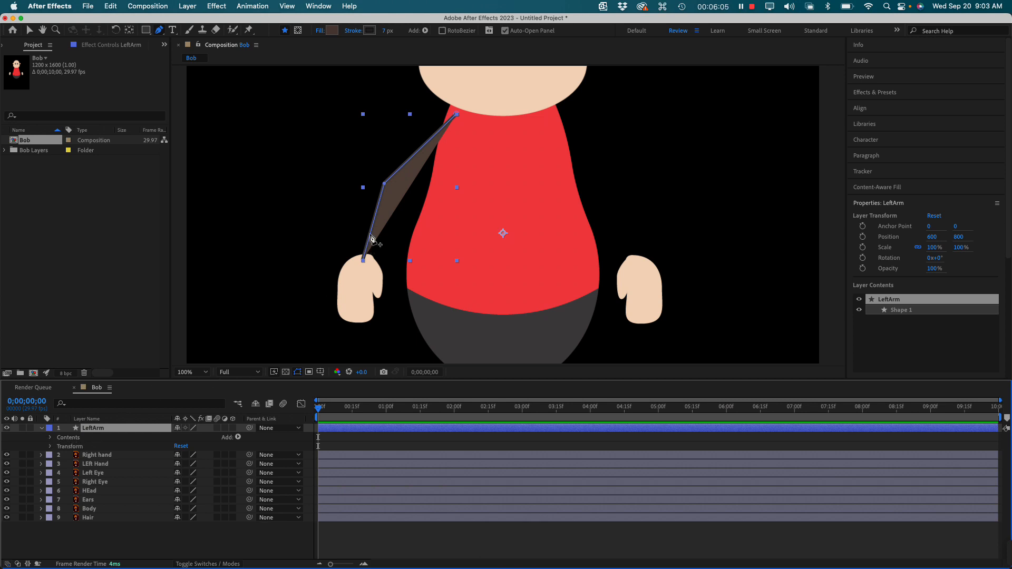
Expand Shape 1 in the LeftArm contents and turn off the visibility of Fill 1.
click(75, 439)
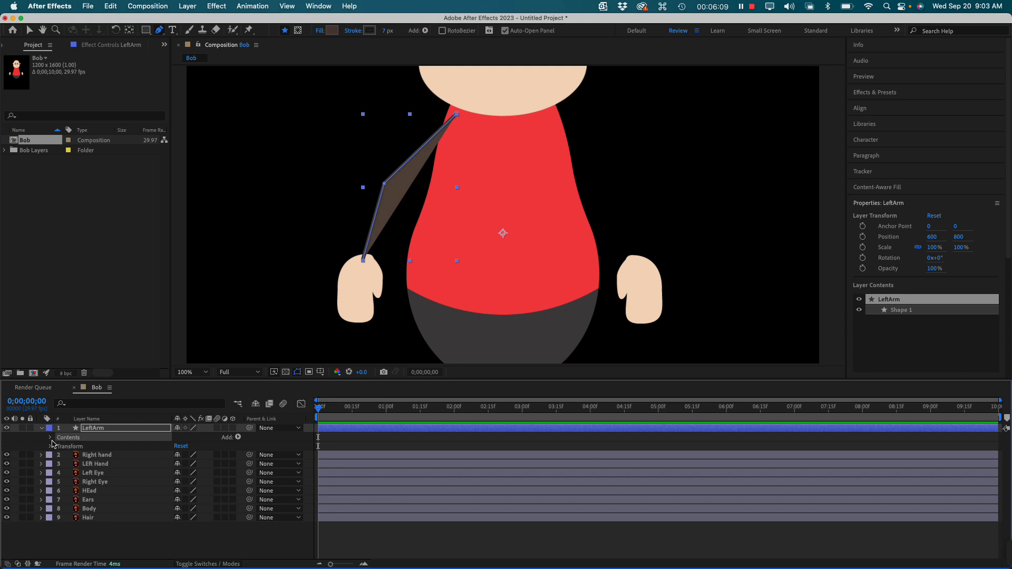
click(50, 439)
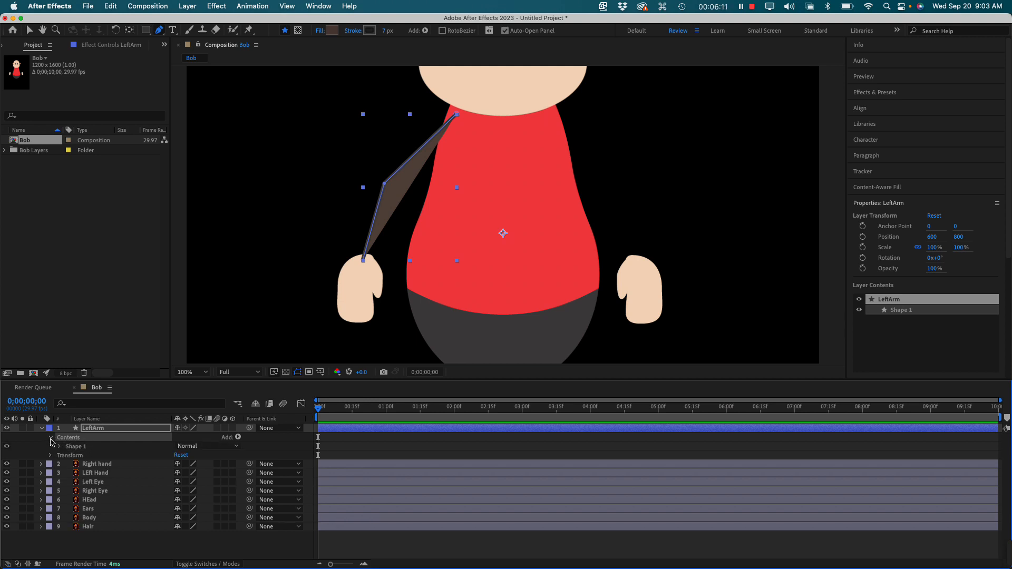
click(59, 448)
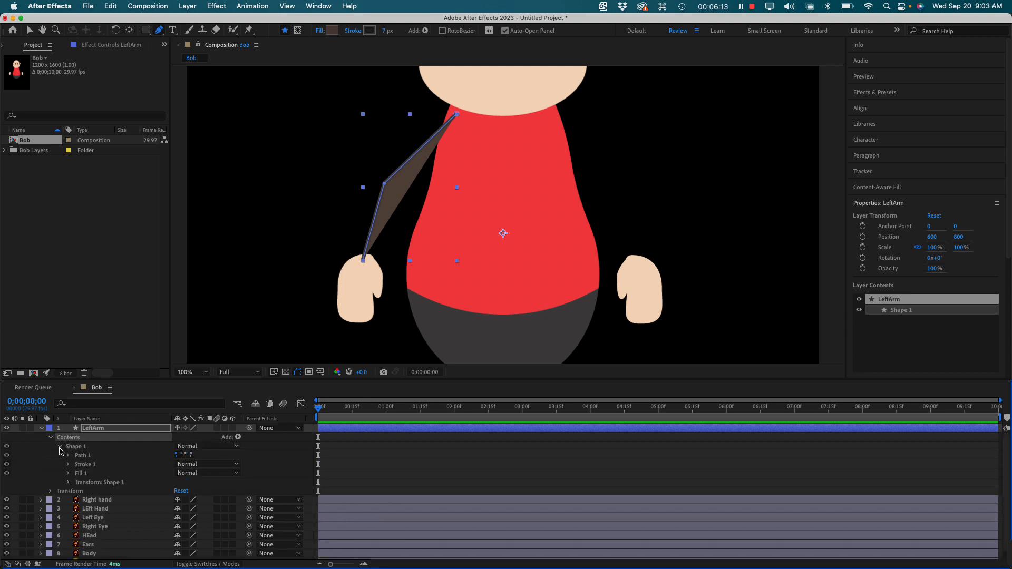
click(86, 456)
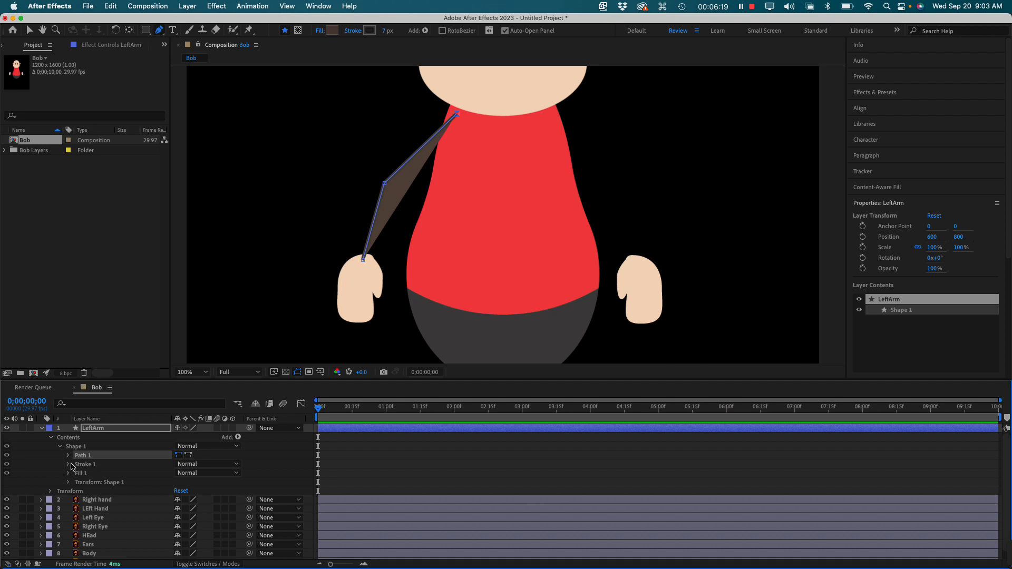
click(81, 476)
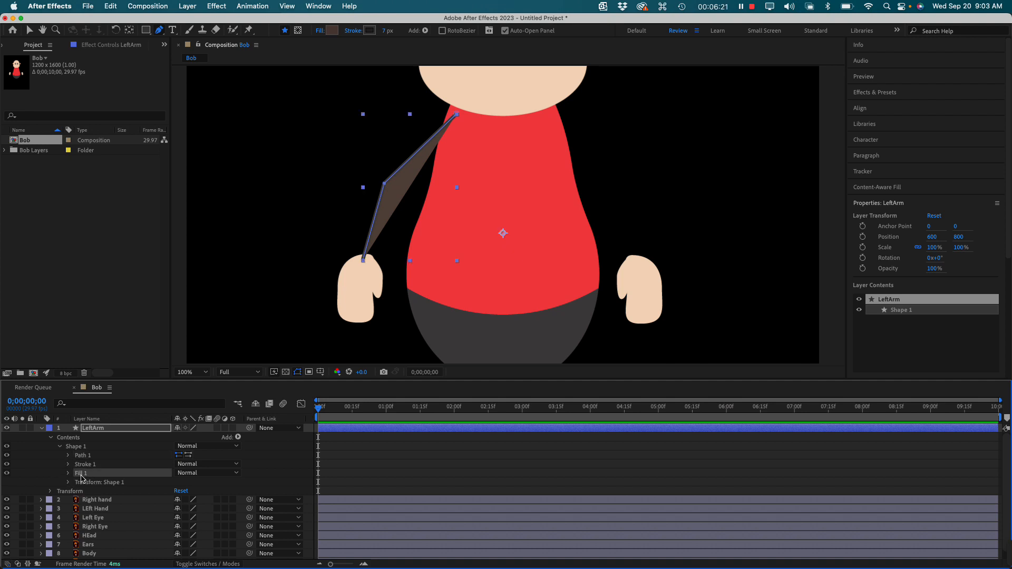
click(68, 473)
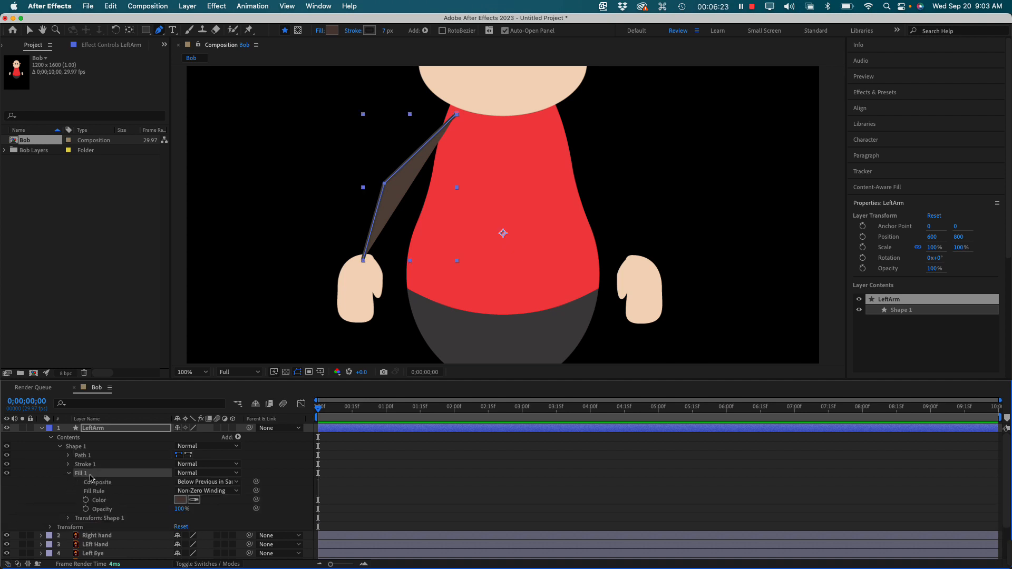
click(8, 473)
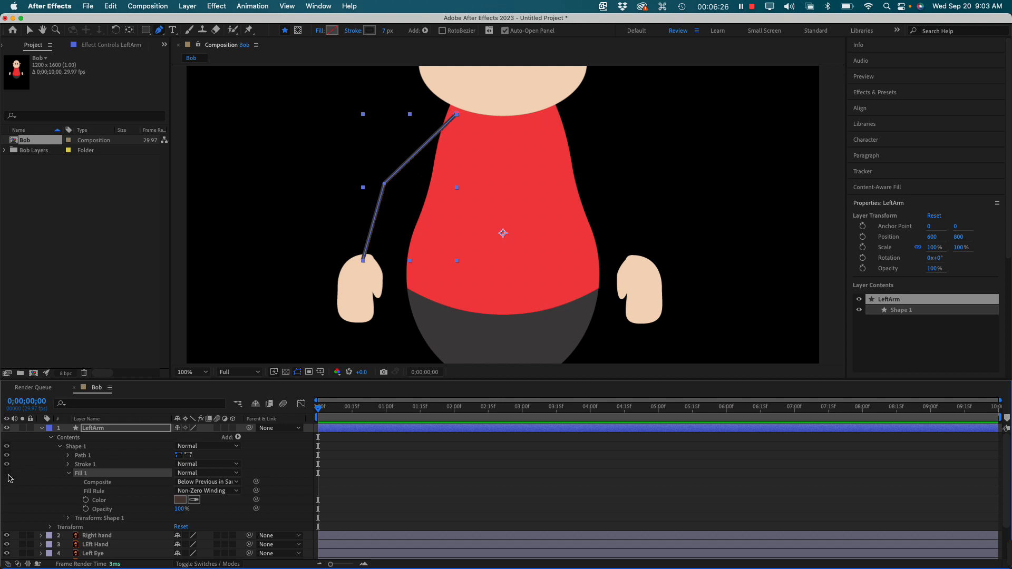
Sample the shirt's red as the color of LeftArm's Stroke 1 and set the Stroke Width to 43.
click(99, 465)
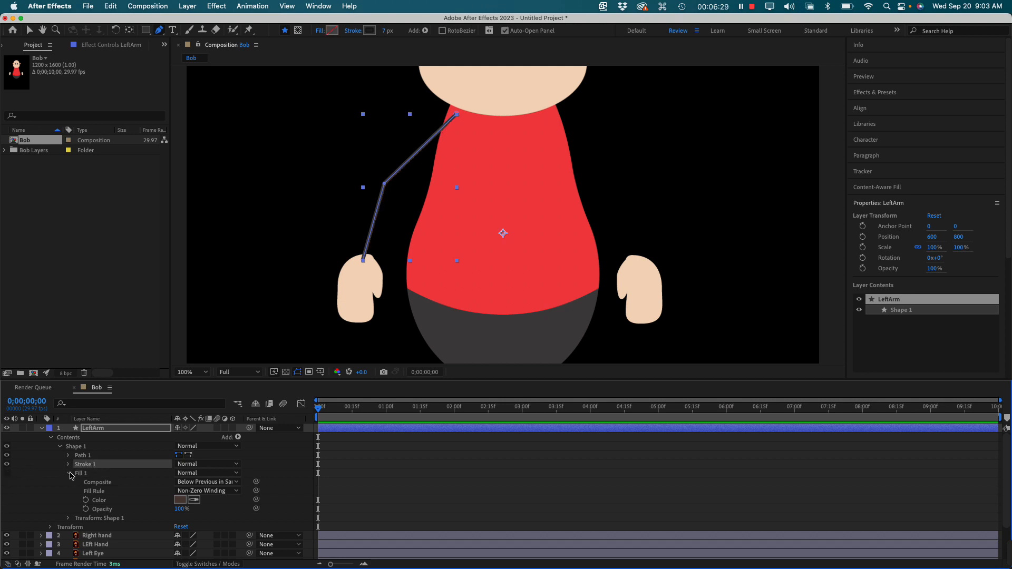
click(70, 471)
click(69, 465)
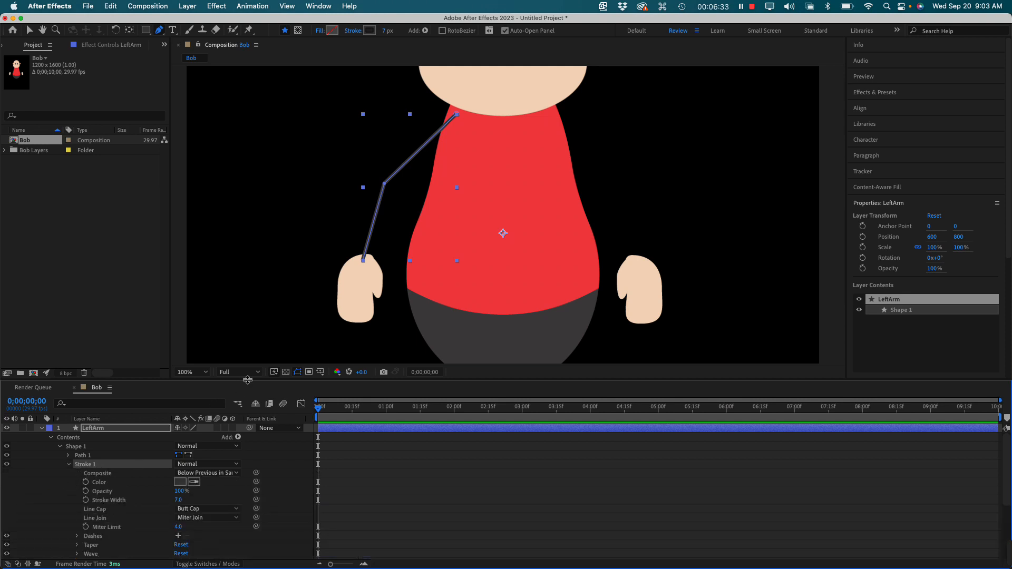
drag(248, 381, 258, 306)
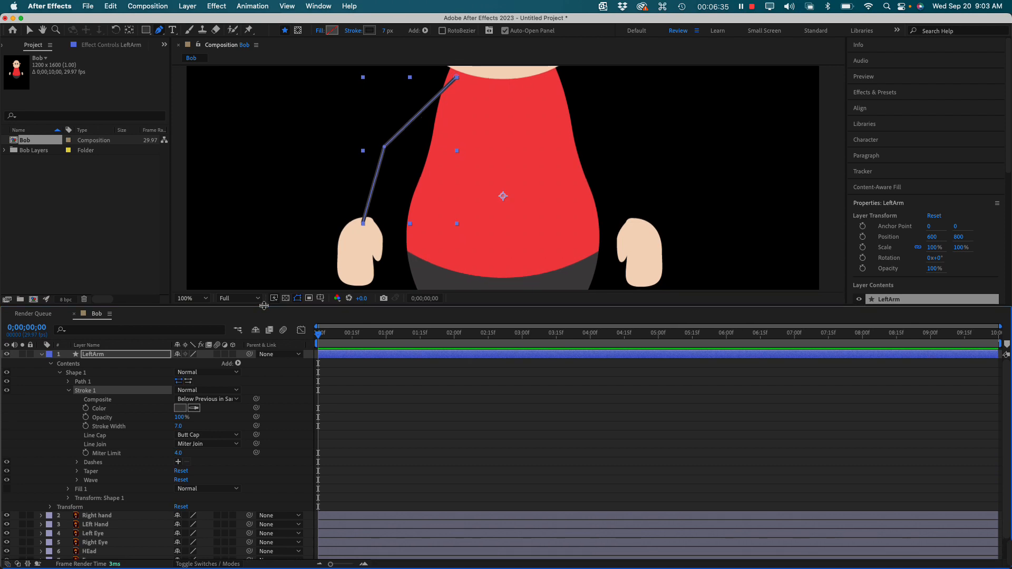
scroll(158, 403, down, 1)
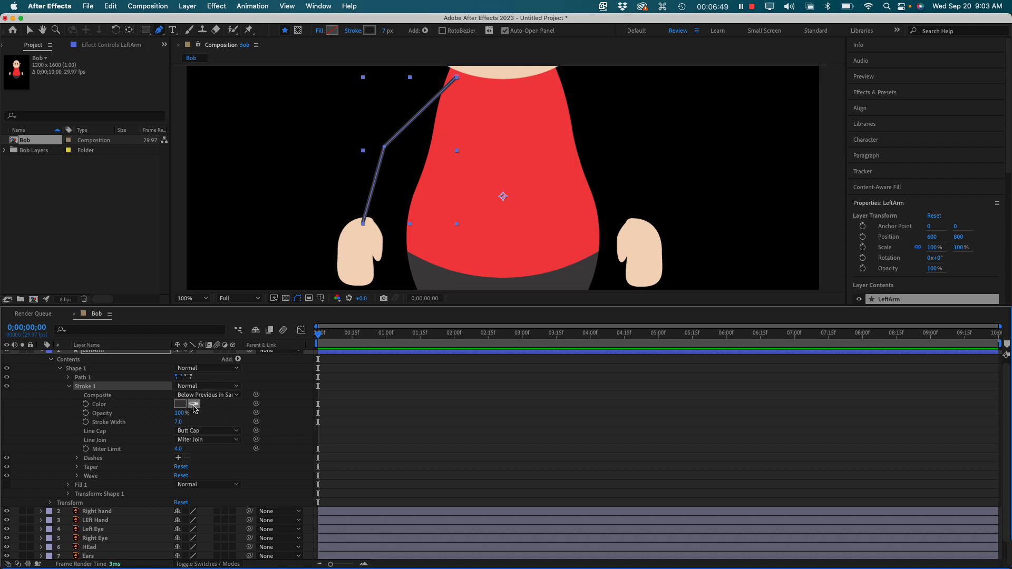
click(526, 107)
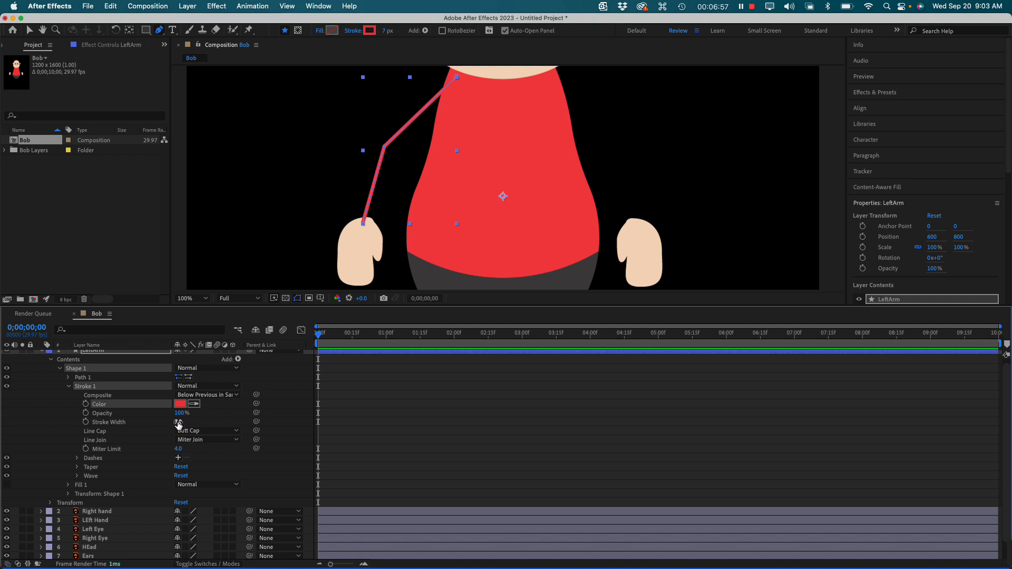
drag(180, 424, 198, 416)
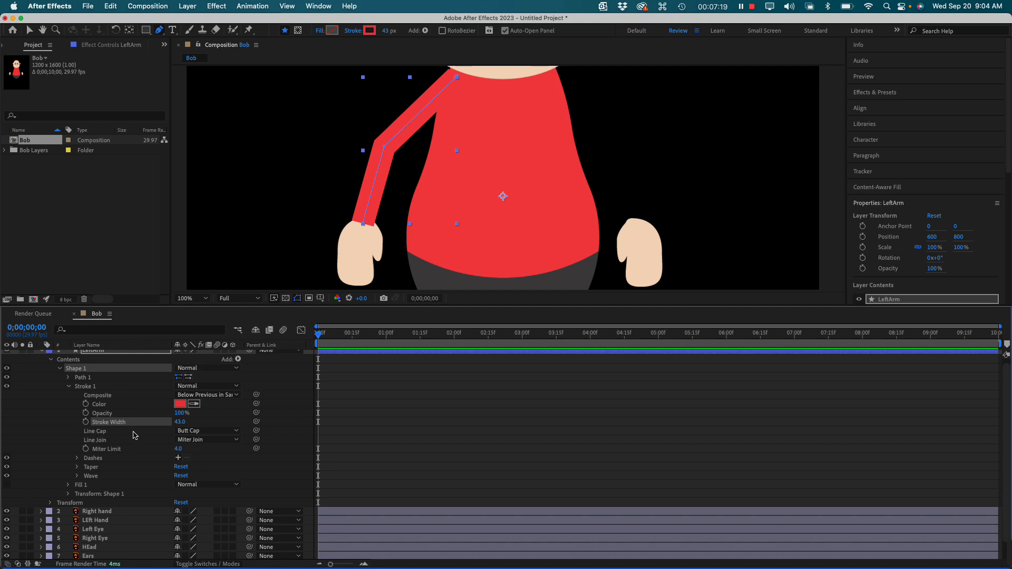
Set the Line Cap of LeftArm's Stroke 1 to Round Cap and its Line Join to Round Join.
click(200, 432)
click(202, 433)
click(209, 431)
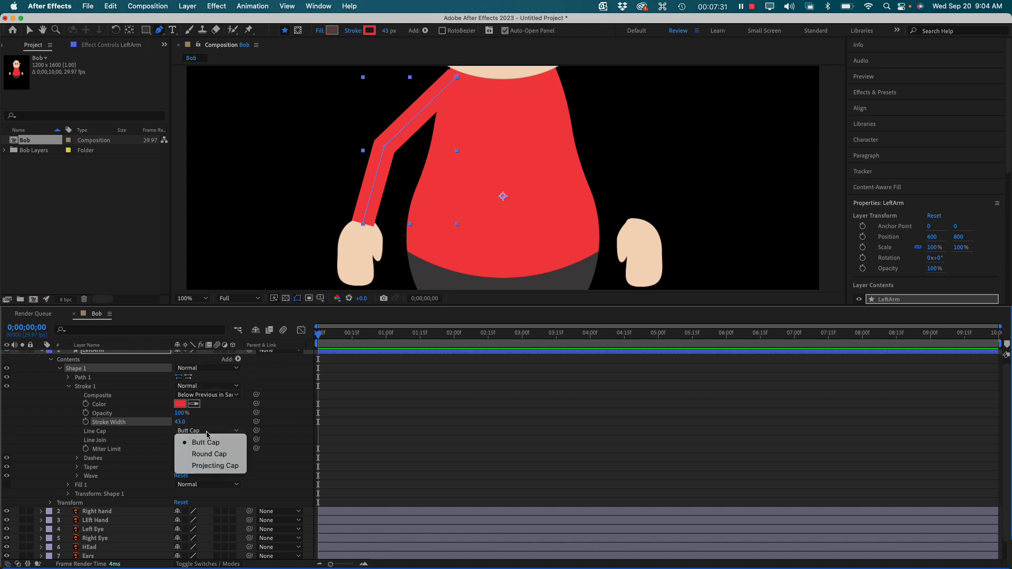
click(235, 453)
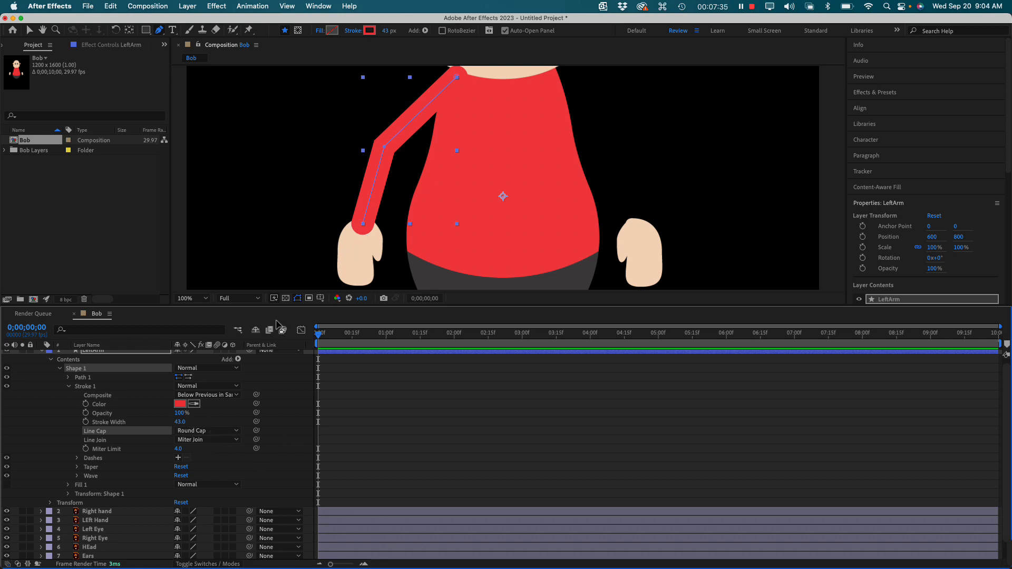
click(200, 440)
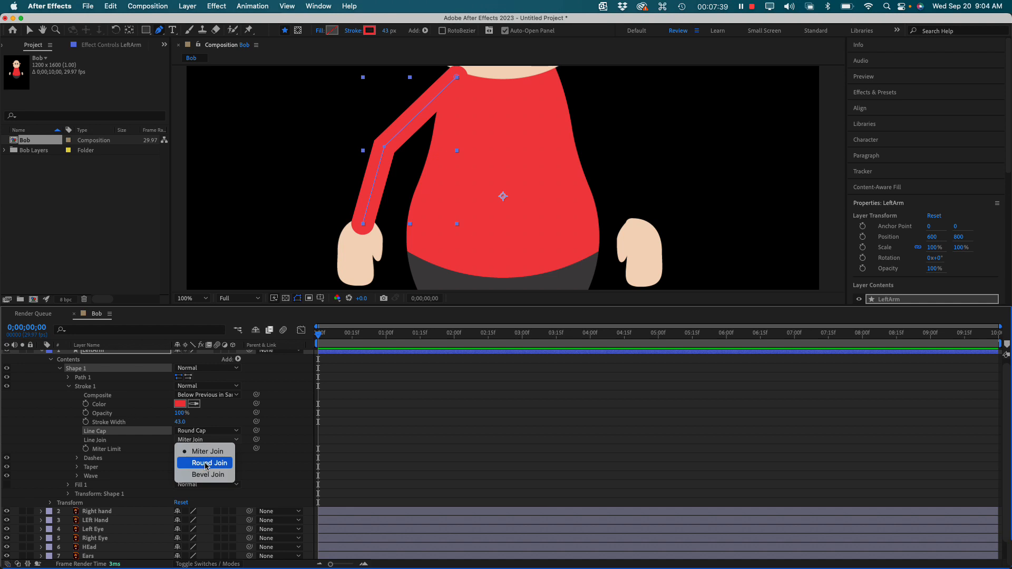
click(206, 464)
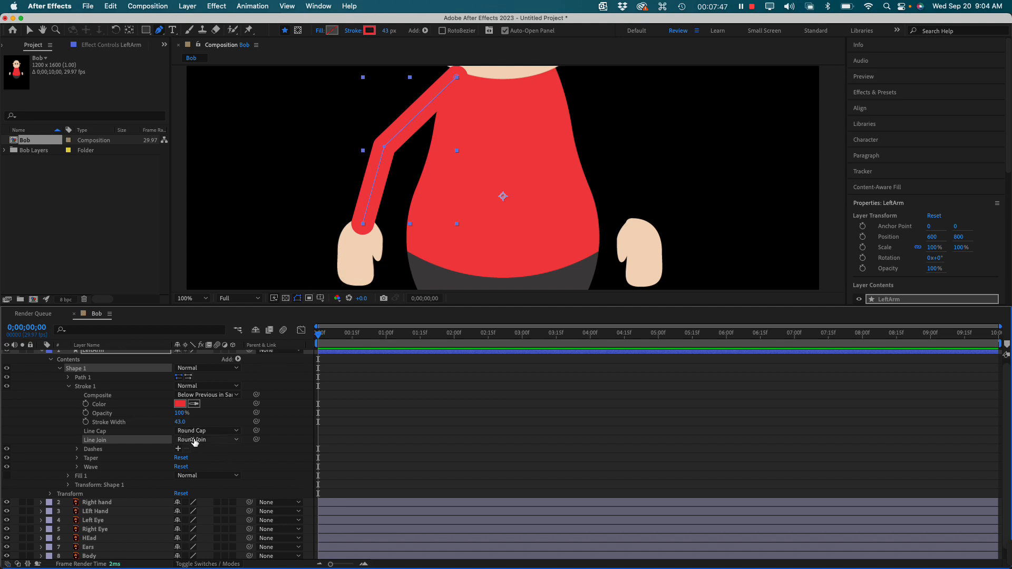
Expand the Taper settings of LeftArm's Stroke 1 and set End Length to 81%.
click(77, 458)
scroll(93, 463, down, 1)
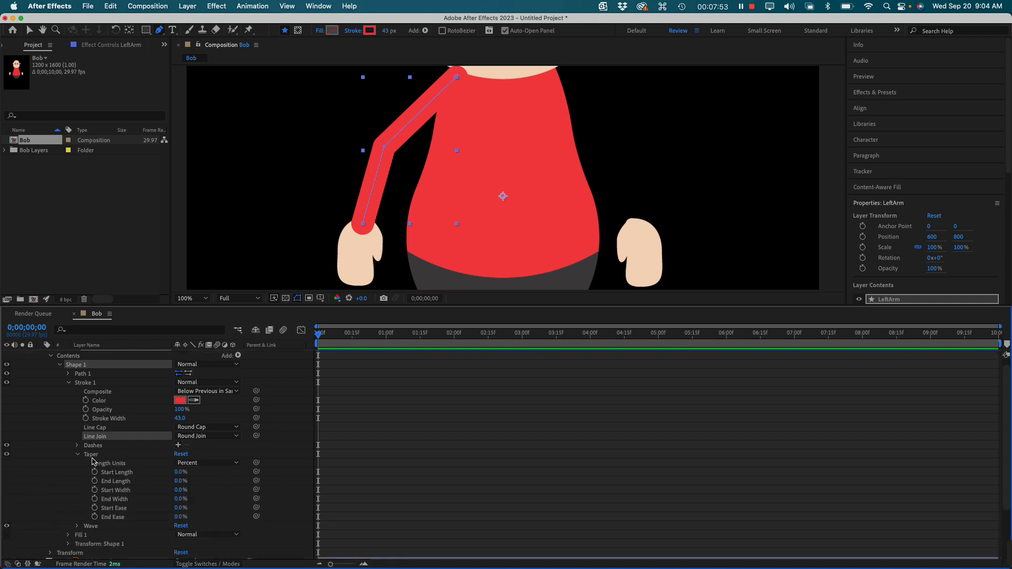
scroll(93, 462, down, 3)
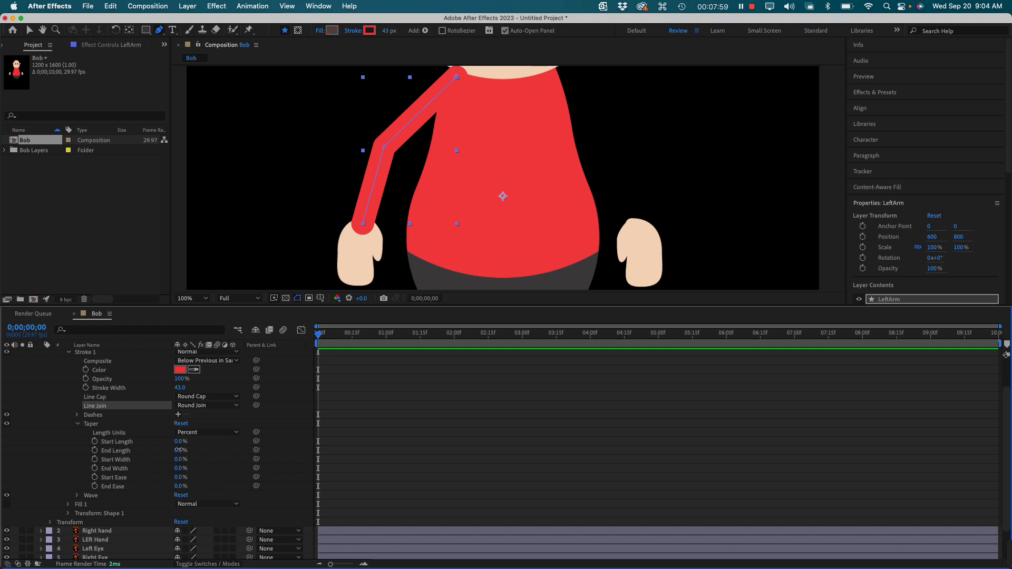
mouse_move(179, 450)
mouse_down()
mouse_move(144, 450)
mouse_move(183, 449)
mouse_up()
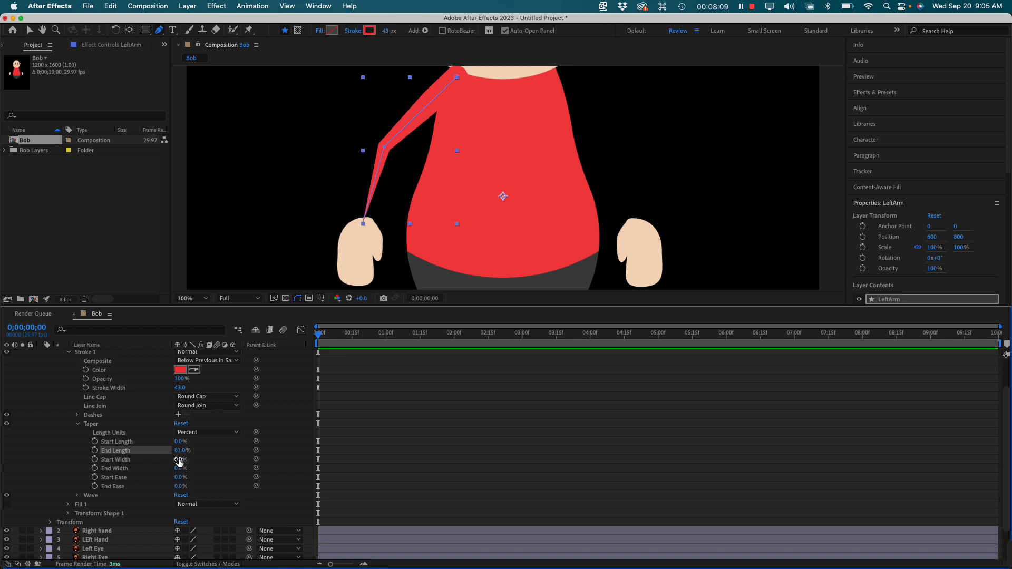
Set the Taper End Width of LeftArm's Stroke 1 to 59% so the arm narrows toward the hand.
click(179, 460)
click(179, 468)
text(23)
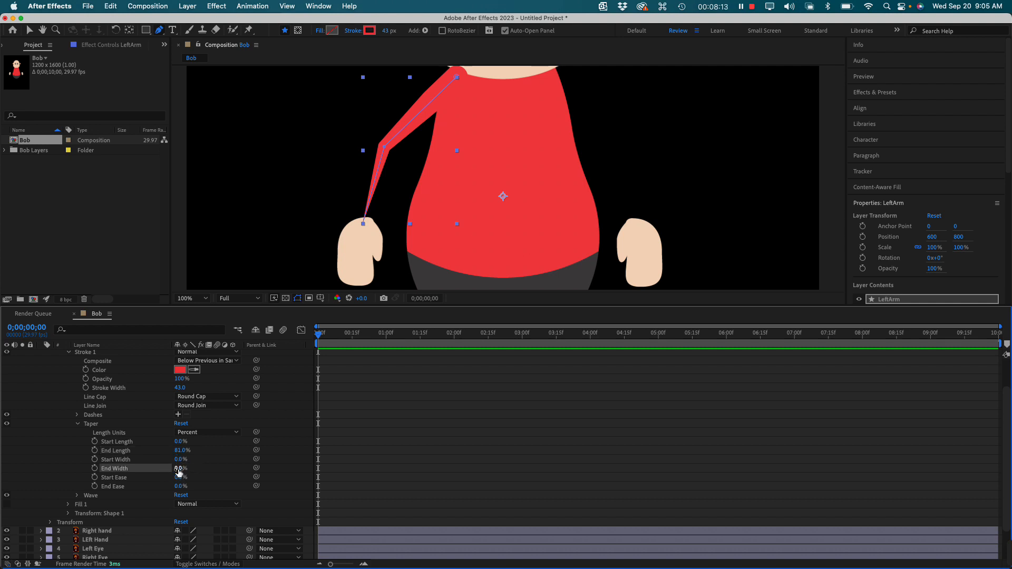
key(Return)
drag(192, 469, 211, 469)
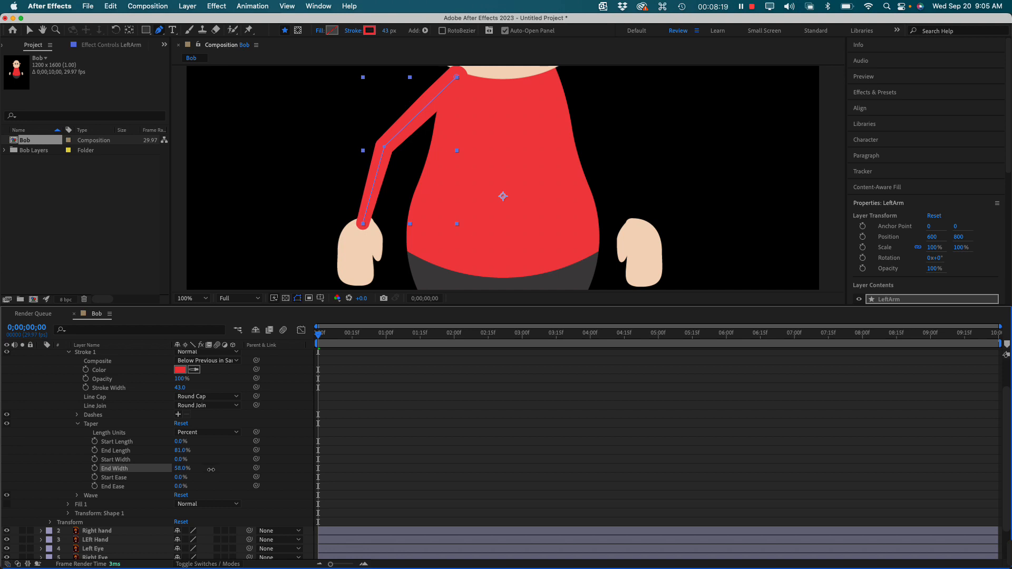
drag(211, 470, 212, 469)
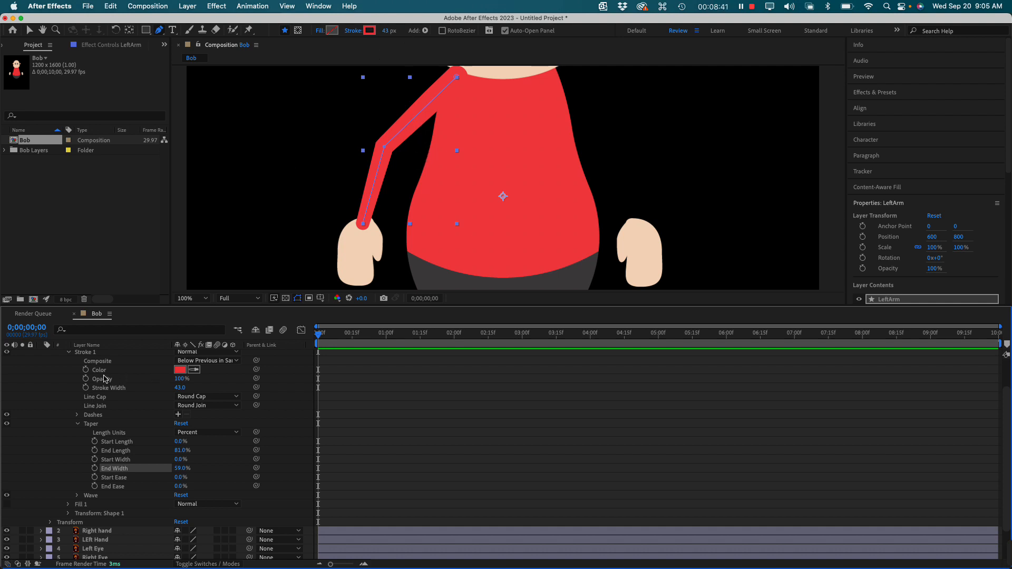
Collapse the Taper settings, expand Path 1 of LeftArm and select its Path property.
click(78, 425)
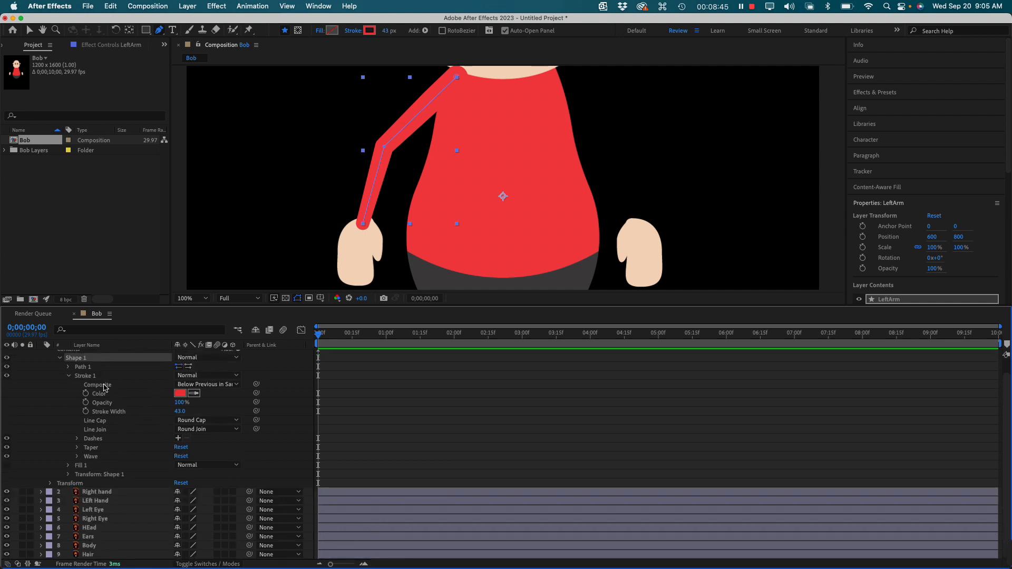
click(68, 367)
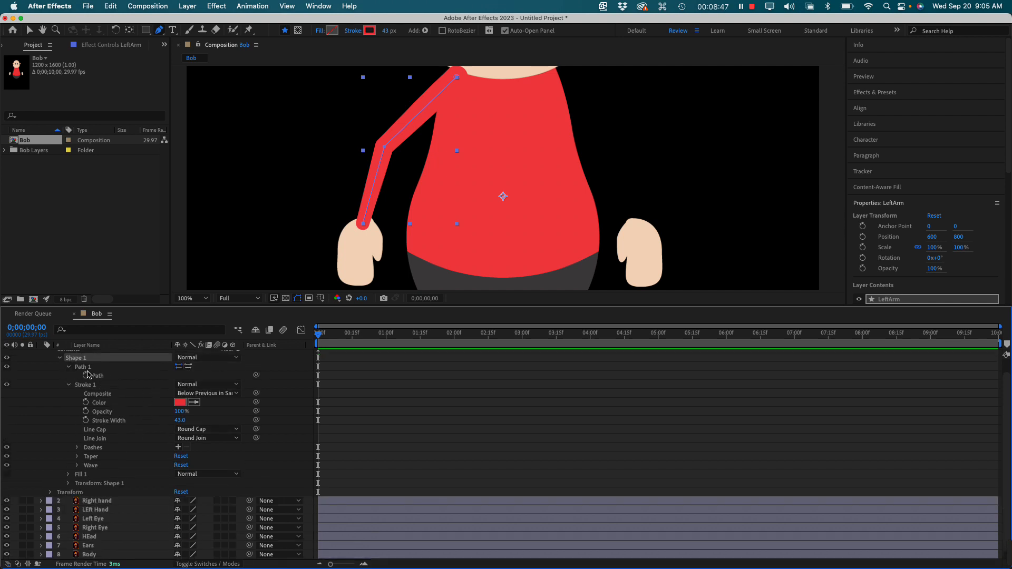
click(98, 375)
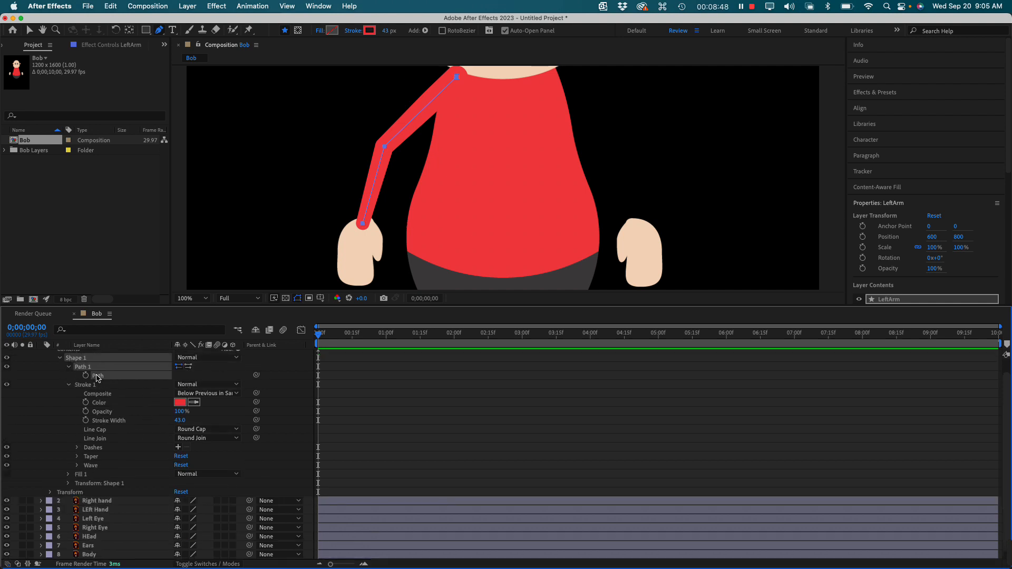
click(384, 148)
drag(384, 147, 382, 147)
key(super+z)
With the Selection tool, move the elbow point of LeftArm's path slightly toward the body and adjust its shoulder point.
click(107, 376)
click(29, 30)
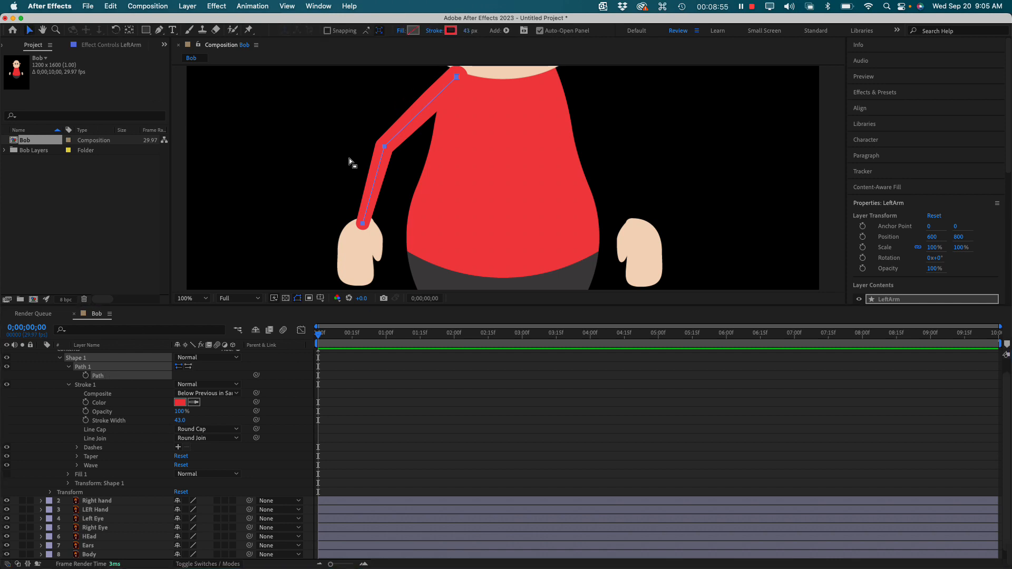
click(92, 394)
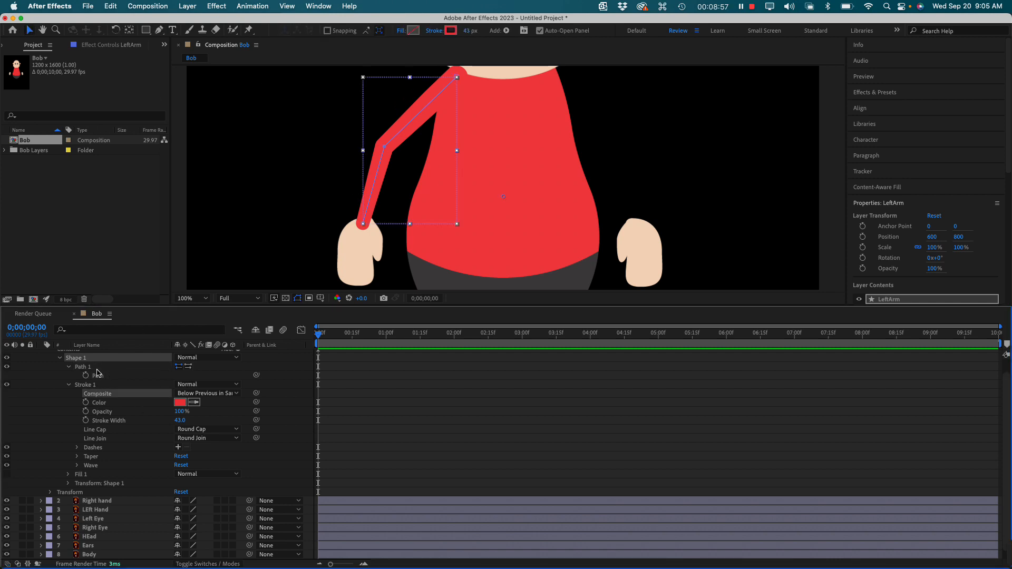
click(96, 376)
click(345, 199)
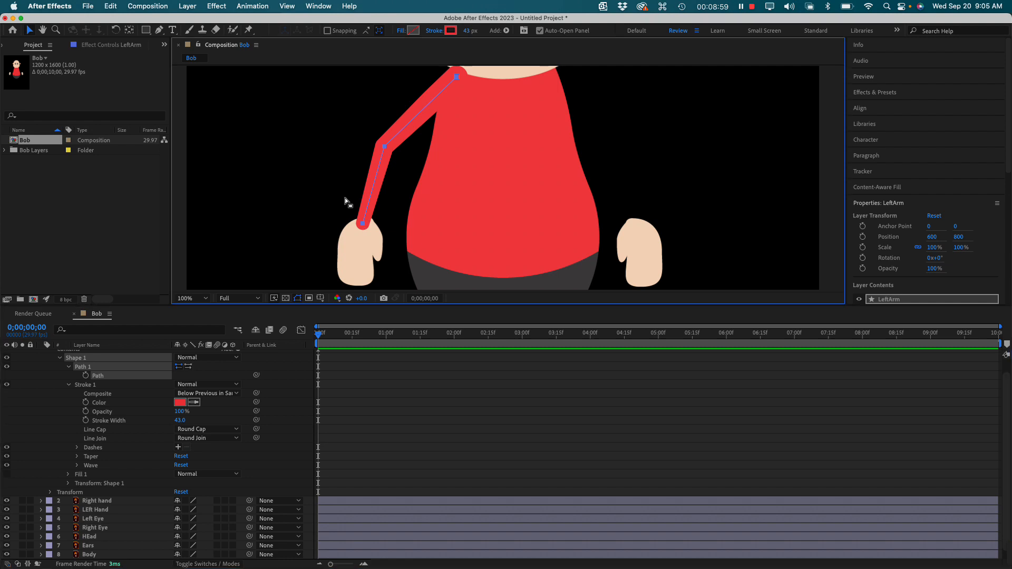
click(387, 152)
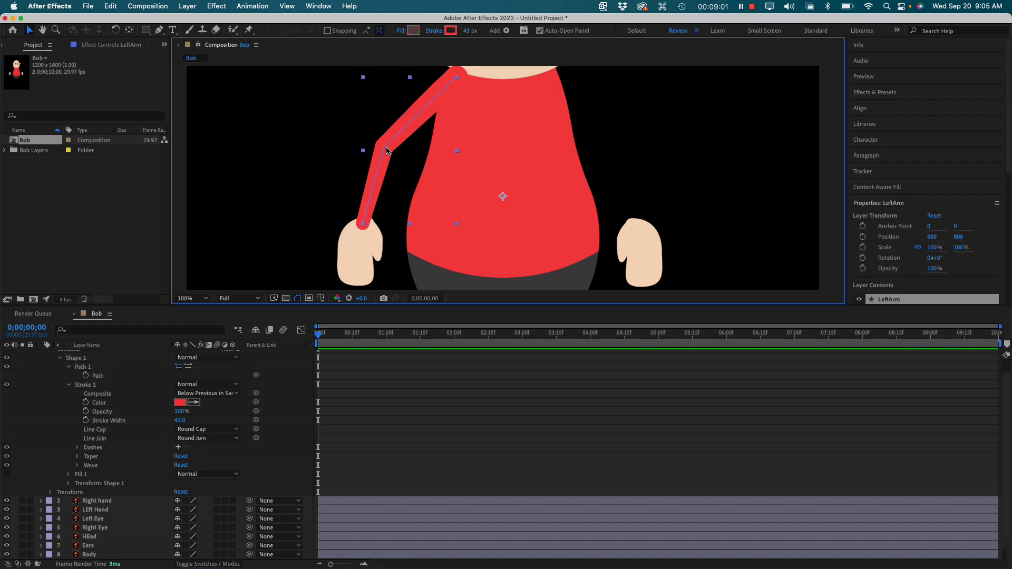
click(386, 150)
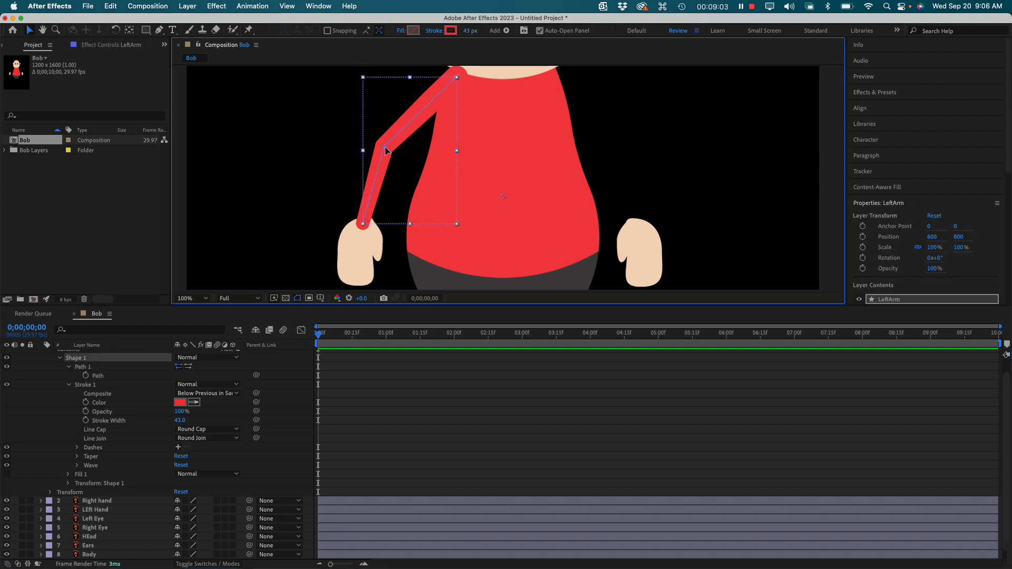
click(386, 151)
drag(386, 151, 390, 152)
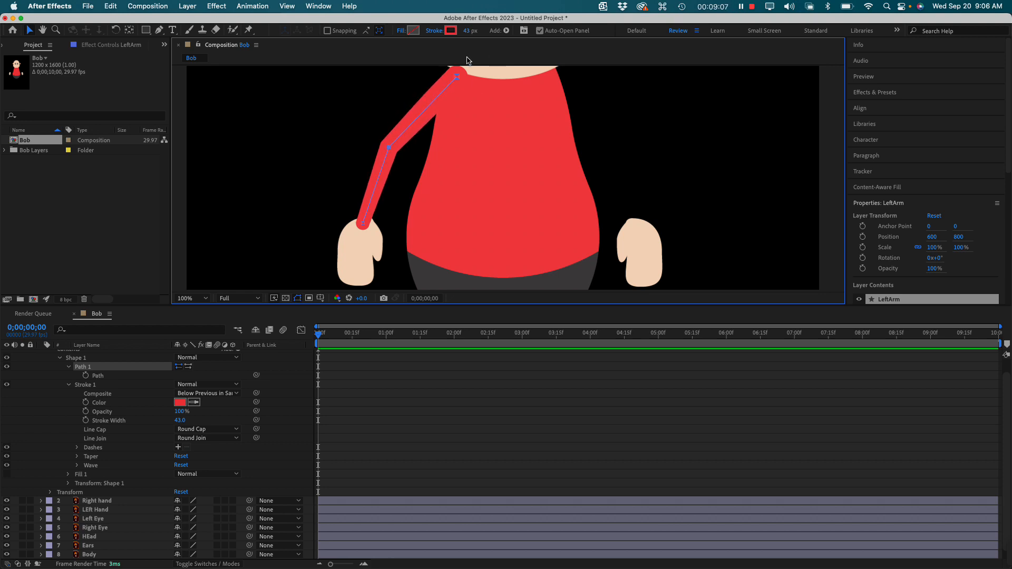
drag(457, 75, 457, 81)
Collapse LeftArm, place the LEft Hand layer above it and nudge the hand to position 323.5, 908.3.
scroll(67, 392, up, 2)
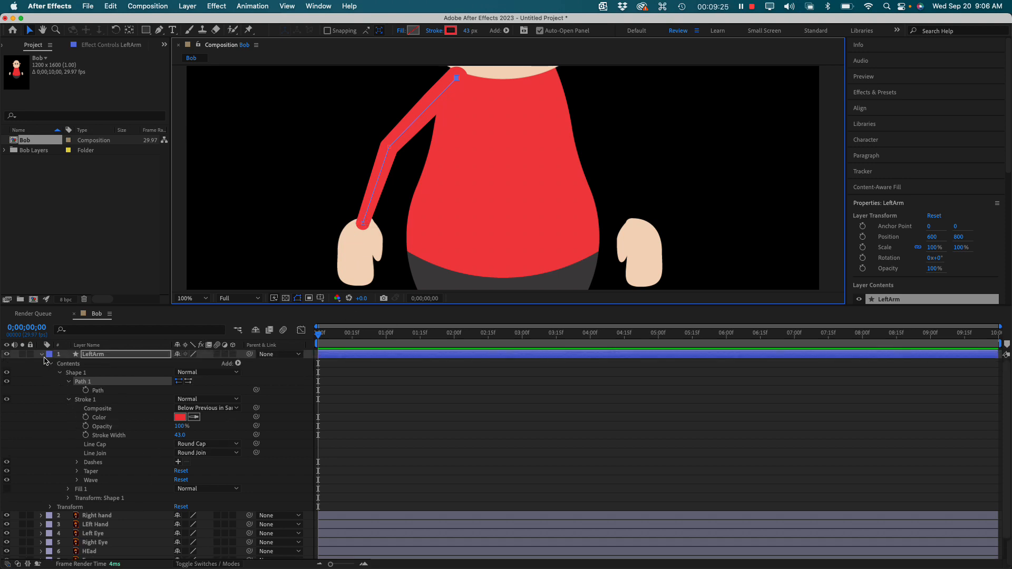
click(42, 356)
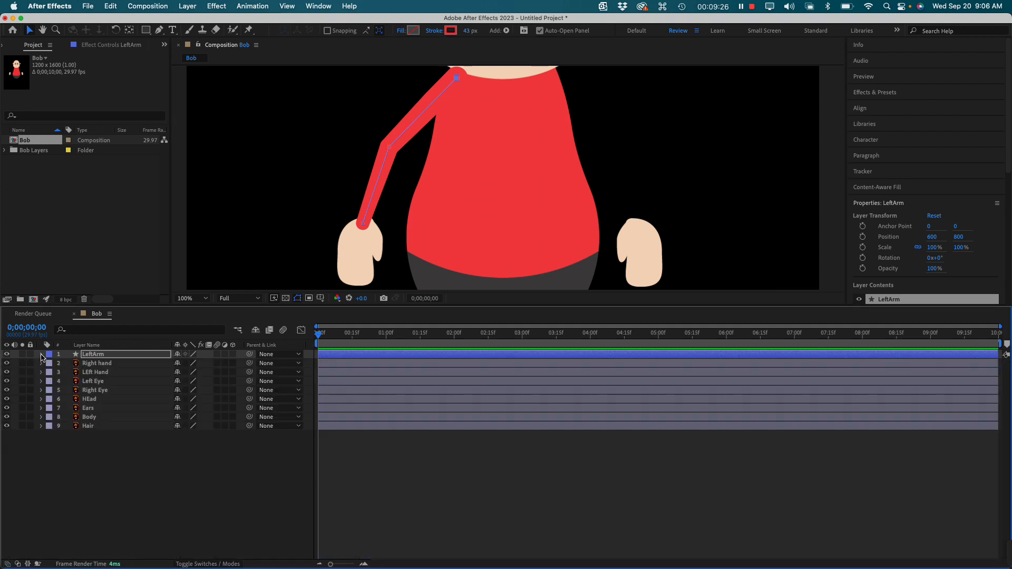
click(102, 373)
drag(102, 373, 101, 352)
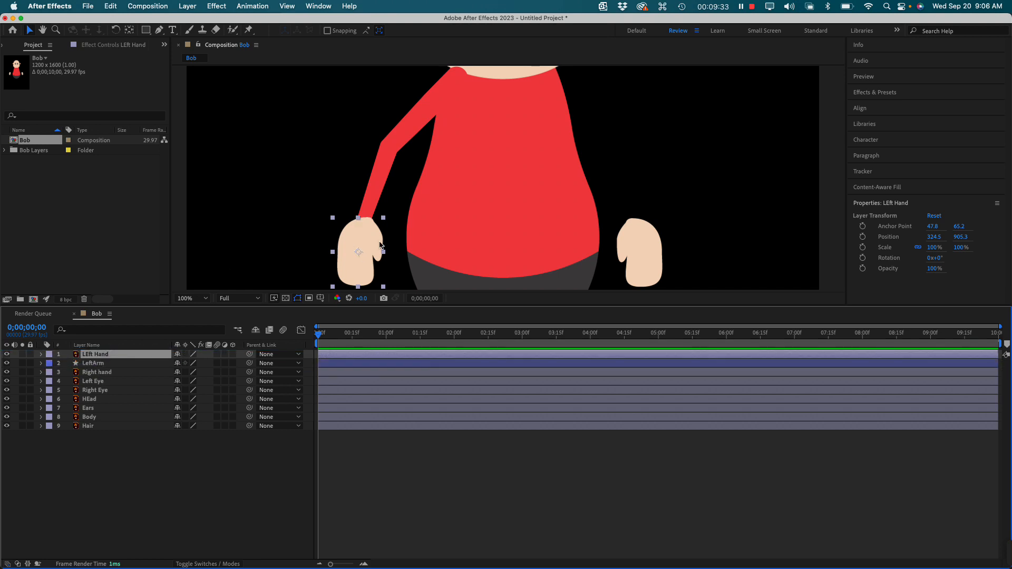
mouse_move(358, 241)
mouse_down()
mouse_move(357, 250)
mouse_move(357, 242)
mouse_up()
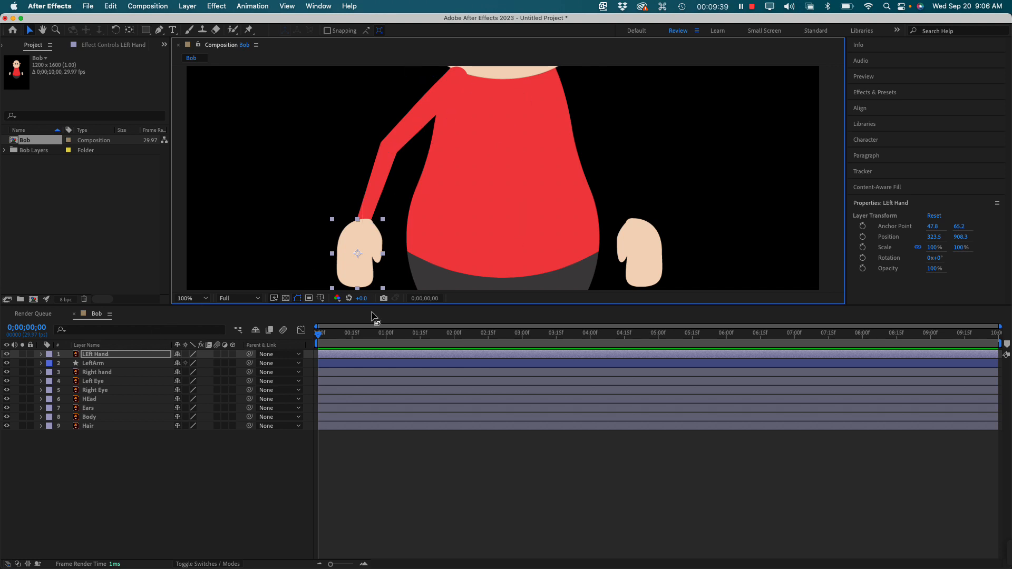
Enlarge the composition view and move the LEft Hand and LeftArm layers together directly below HEad in the layer stack.
key(period)
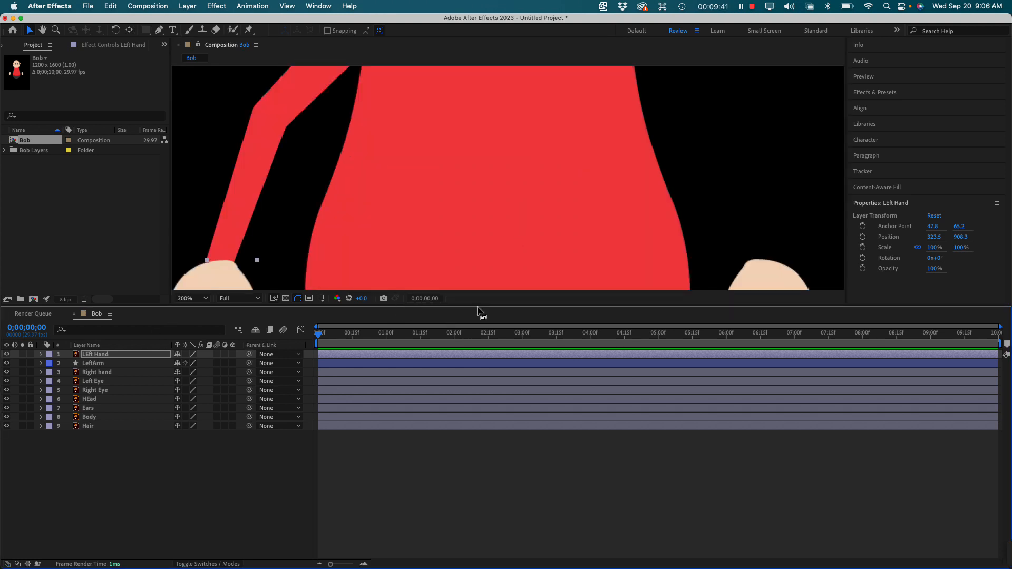
drag(479, 307, 485, 388)
scroll(493, 303, up, 2)
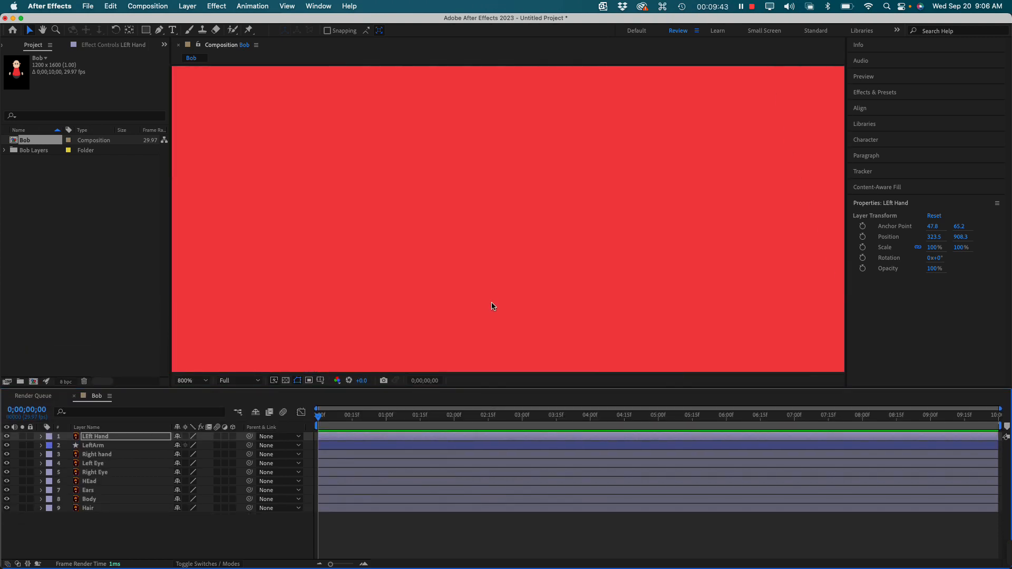
scroll(492, 305, down, 4)
scroll(497, 278, up, 1)
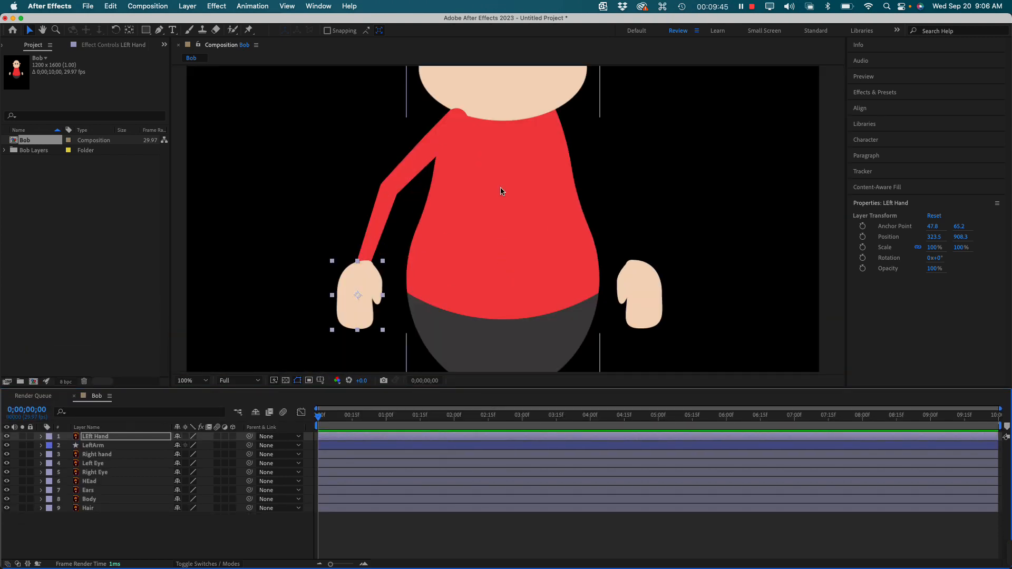
drag(486, 169, 466, 245)
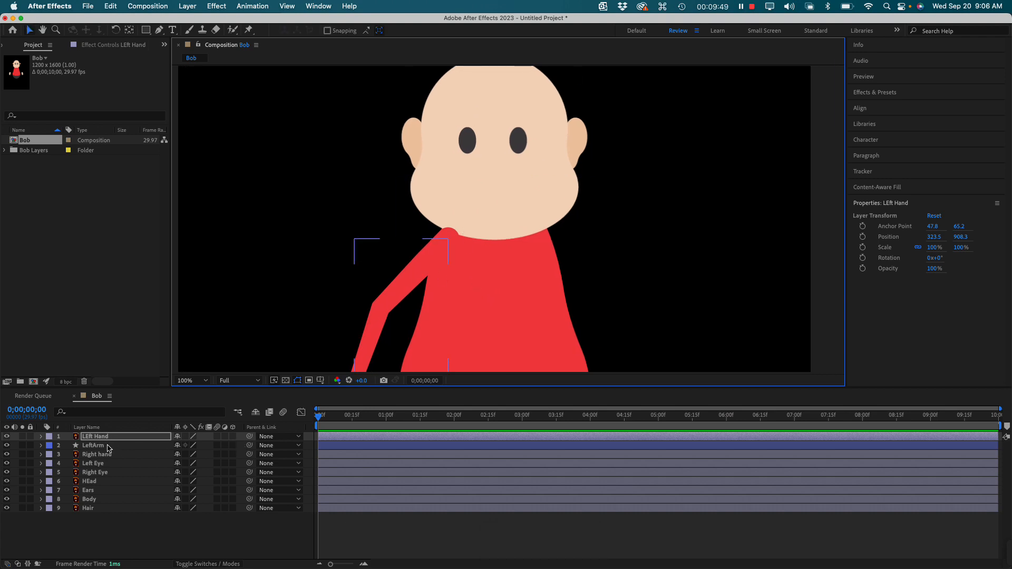
shift+click(103, 447)
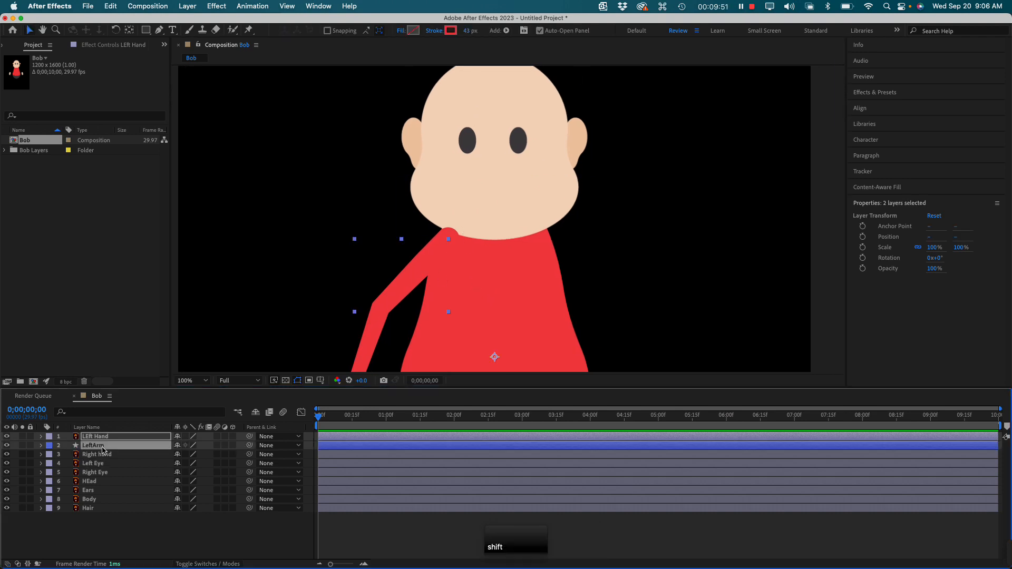
drag(104, 445, 113, 482)
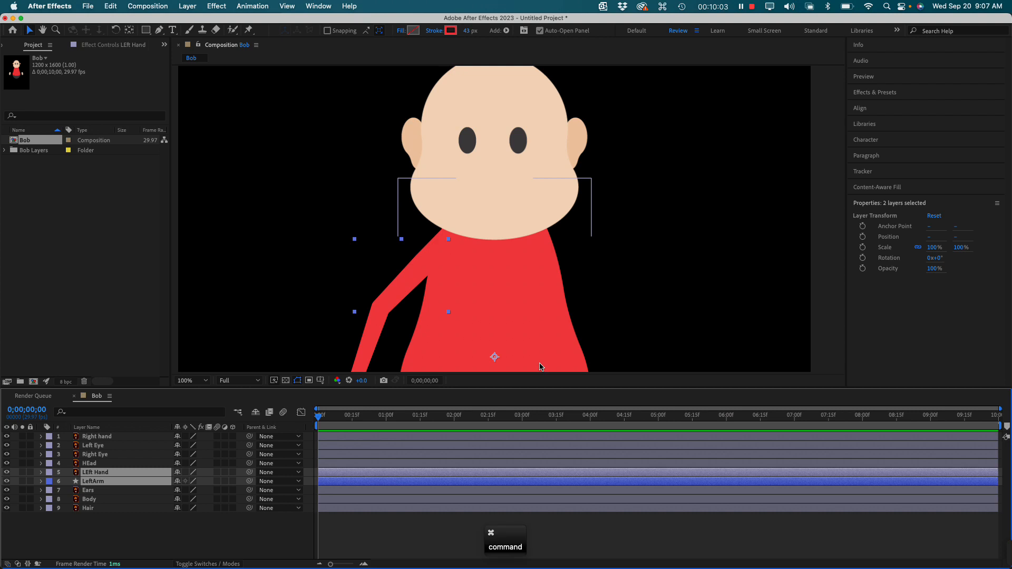
key(super+minus)
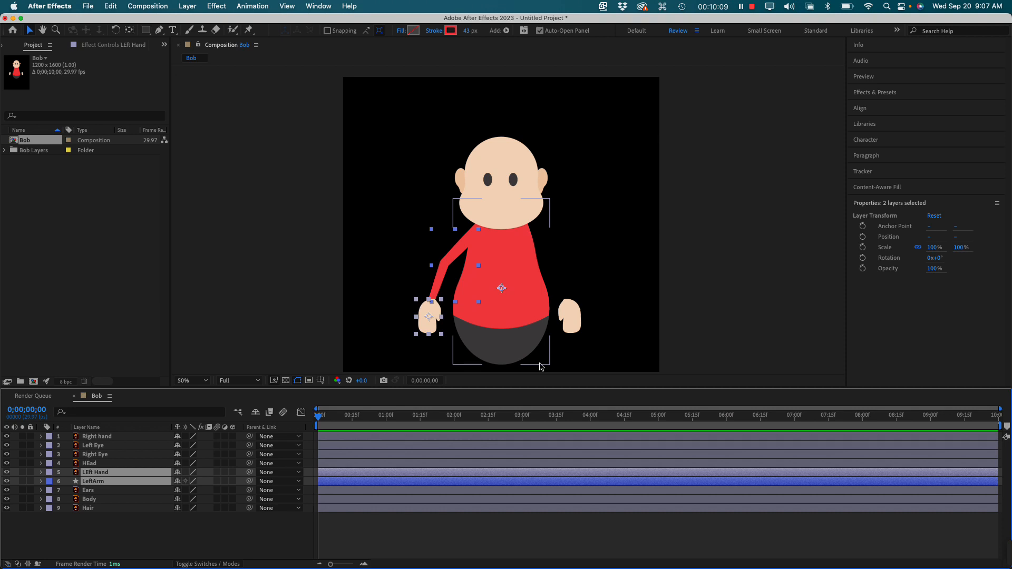
Duplicate the LeftArm layer, rename the copy RightArm and select it.
click(336, 275)
click(458, 251)
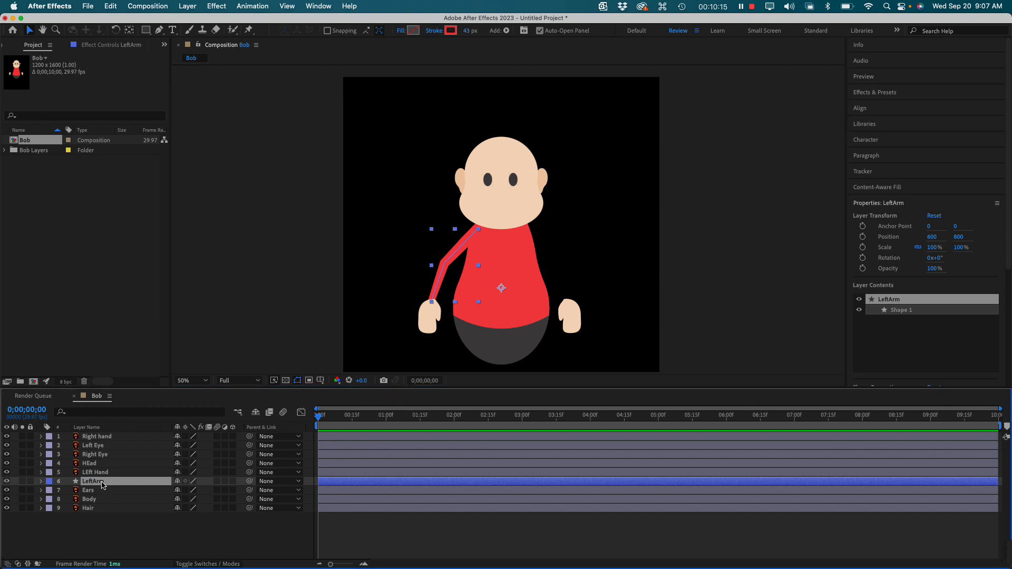
key(super+c)
key(super+v)
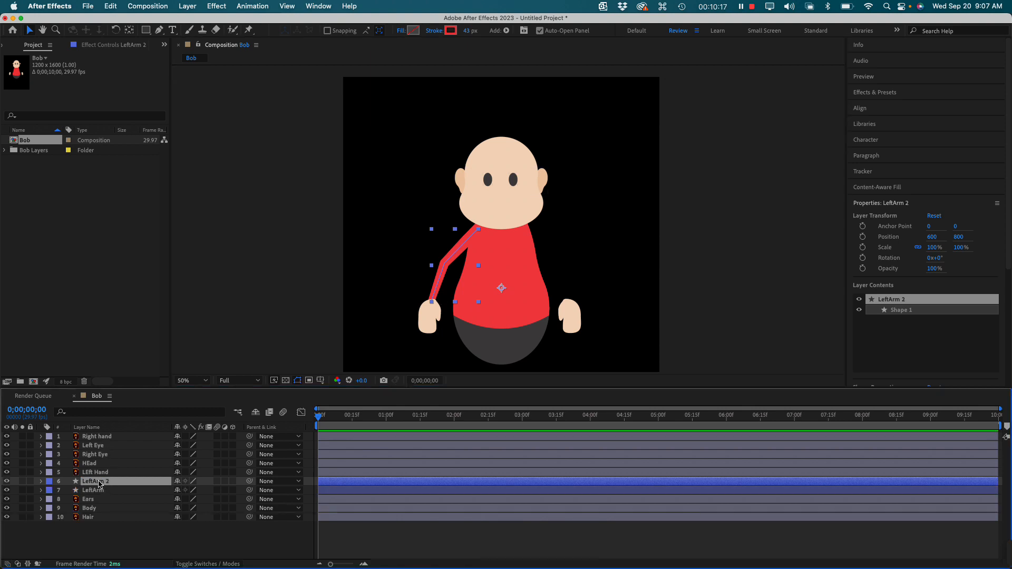
key(Return)
text(R)
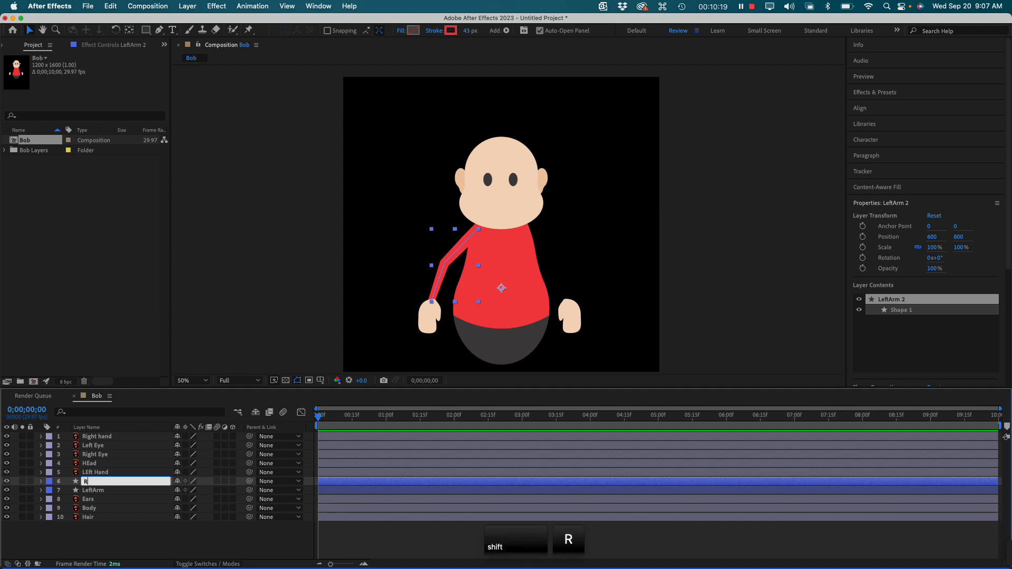
text(ightArm)
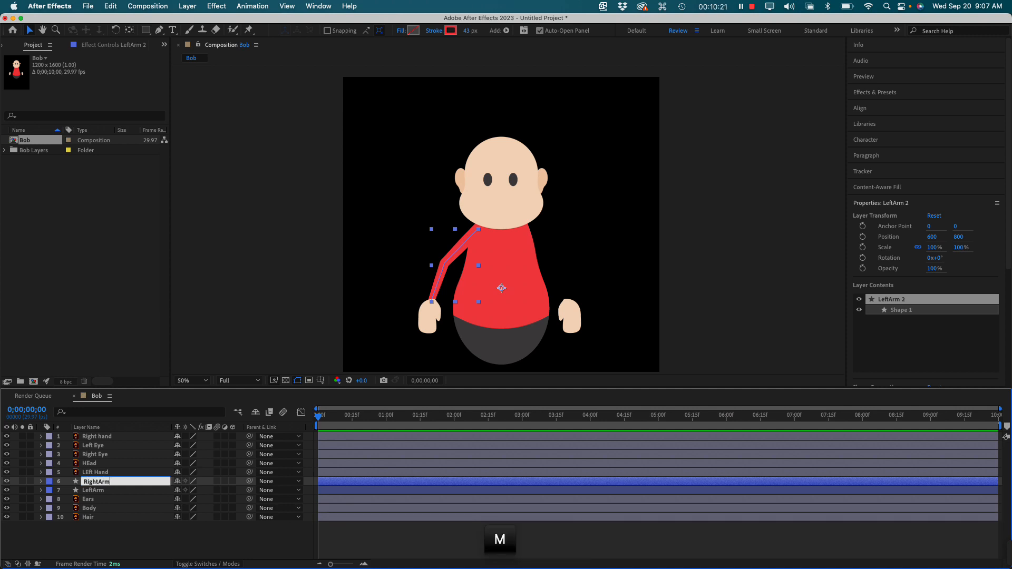
click(103, 545)
click(102, 482)
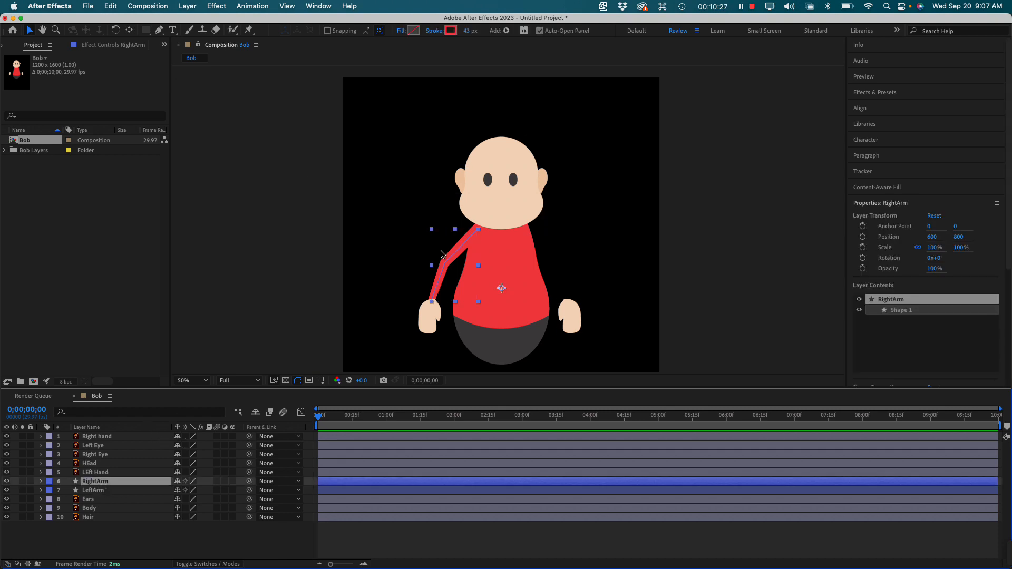
Flip the RightArm layer horizontally so it reaches the opposite hand, and deselect it.
right_click(457, 254)
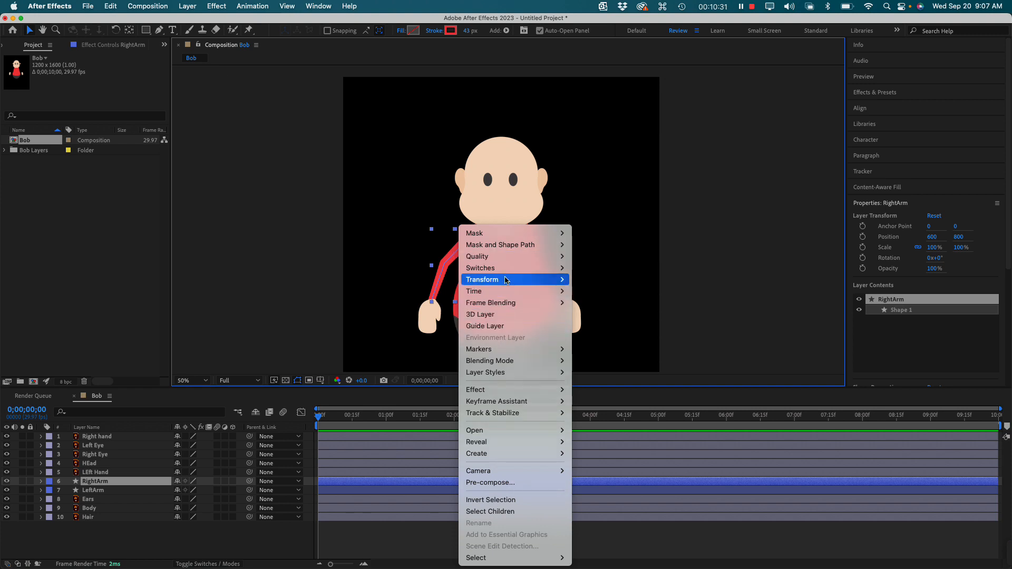
mouse_move(538, 282)
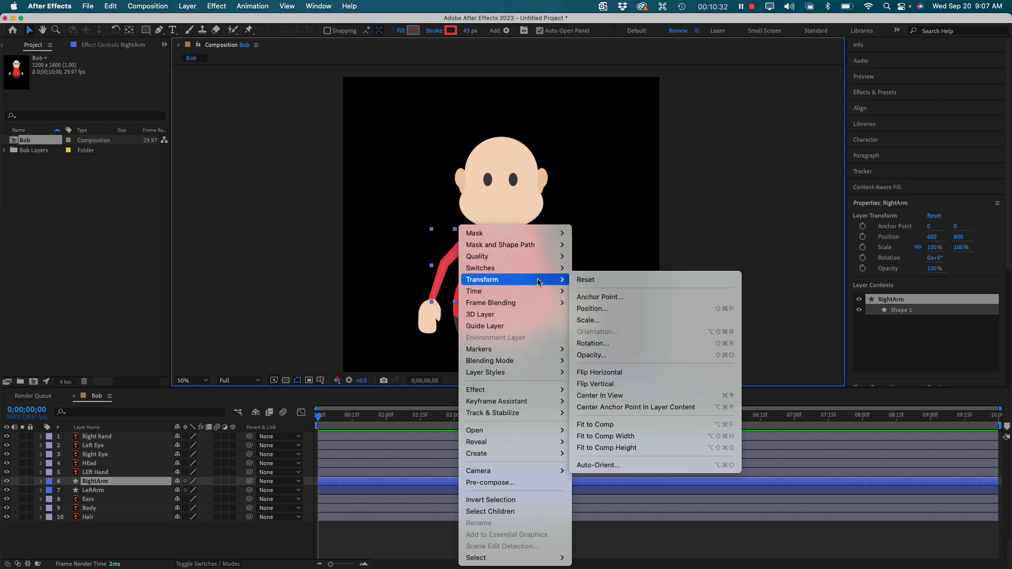
click(608, 374)
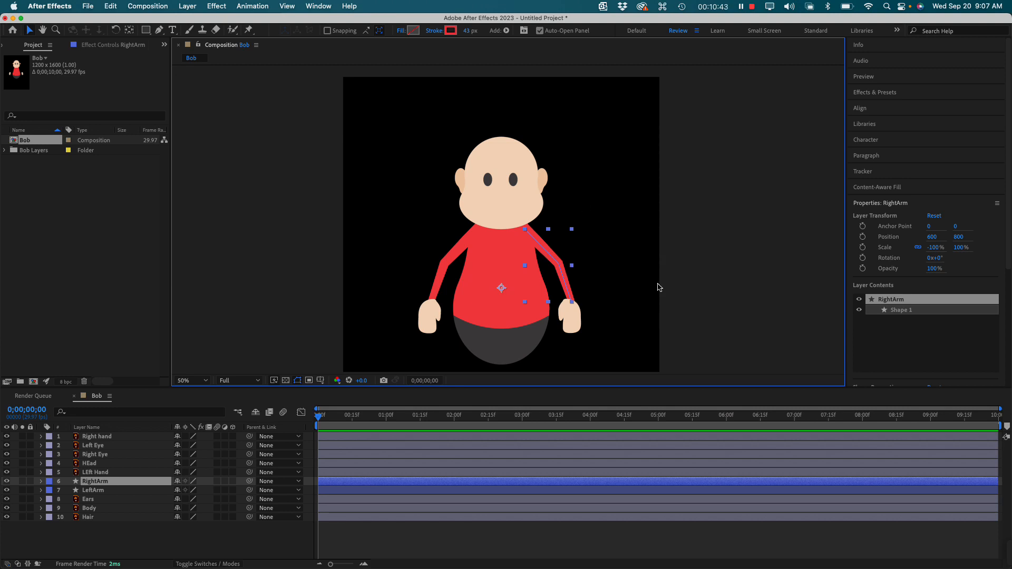
click(630, 303)
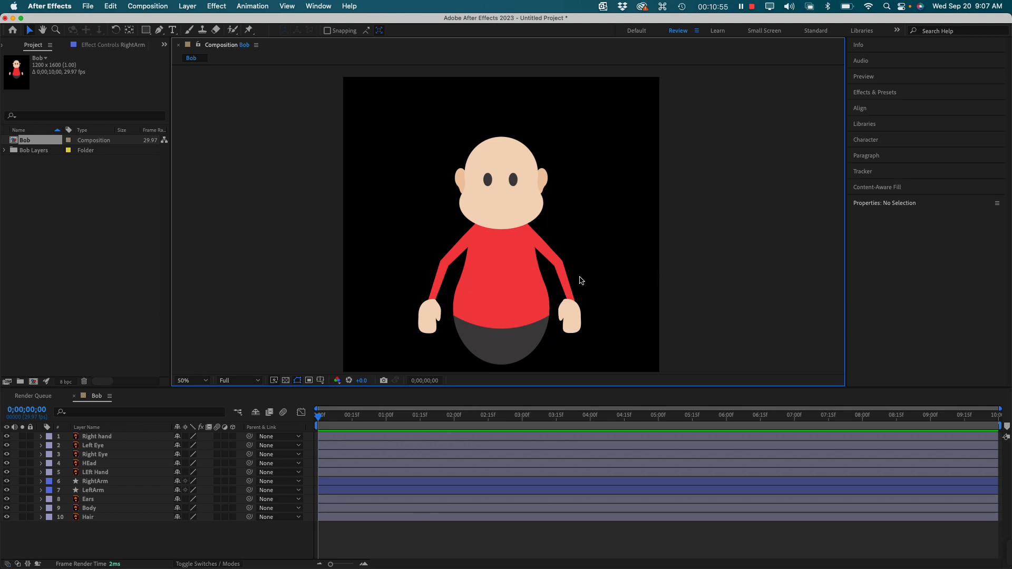
key(super+equal)
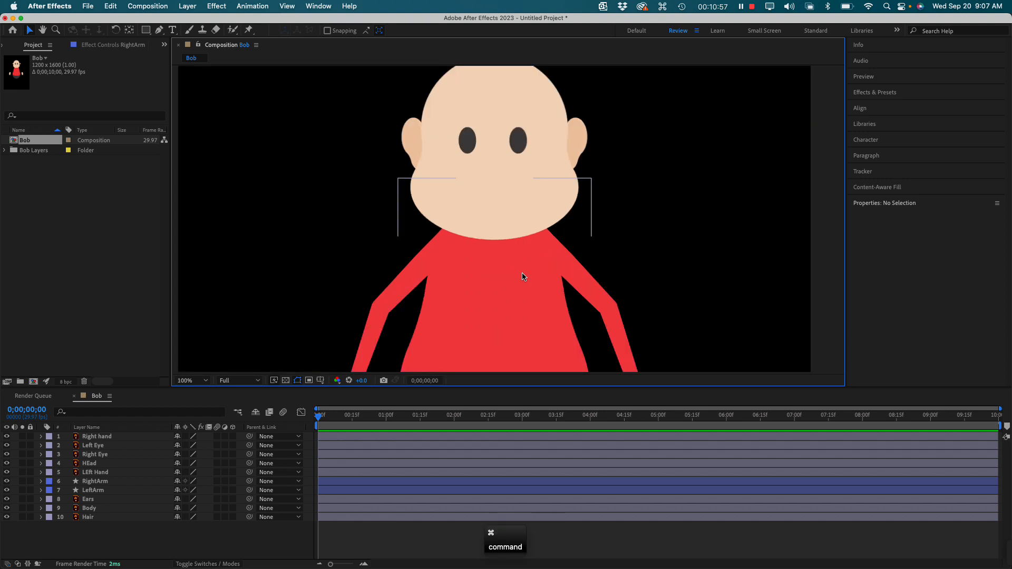
key(super+minus)
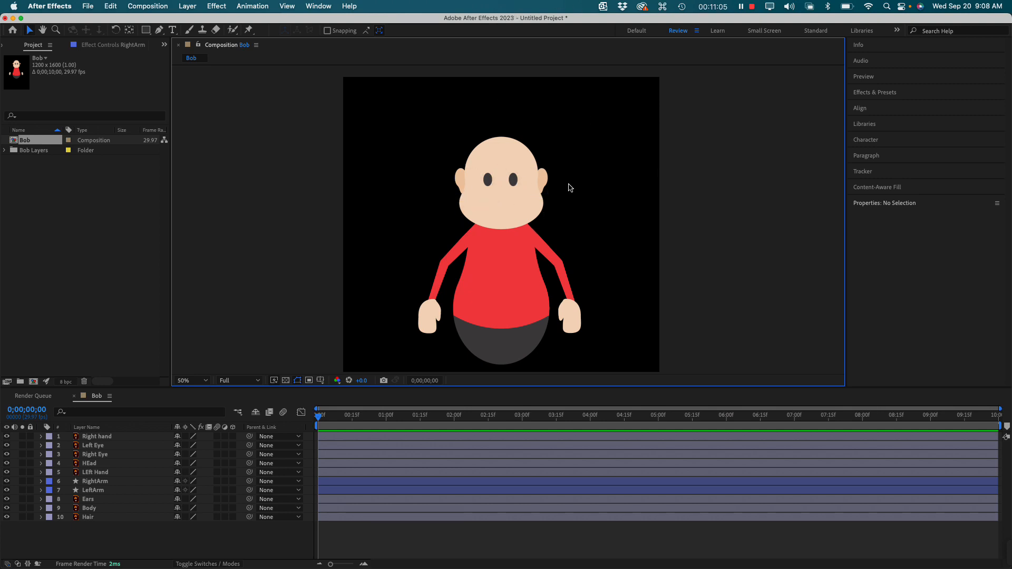
Try moving the unparented HEad layer up and away from the body, and undo the move.
click(502, 213)
drag(501, 213, 564, 188)
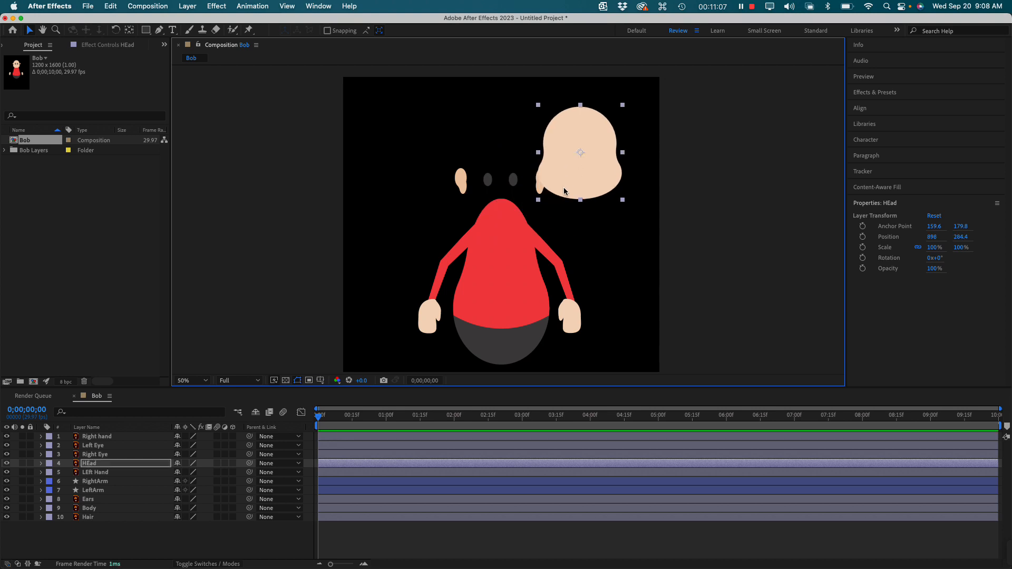
key(super+z)
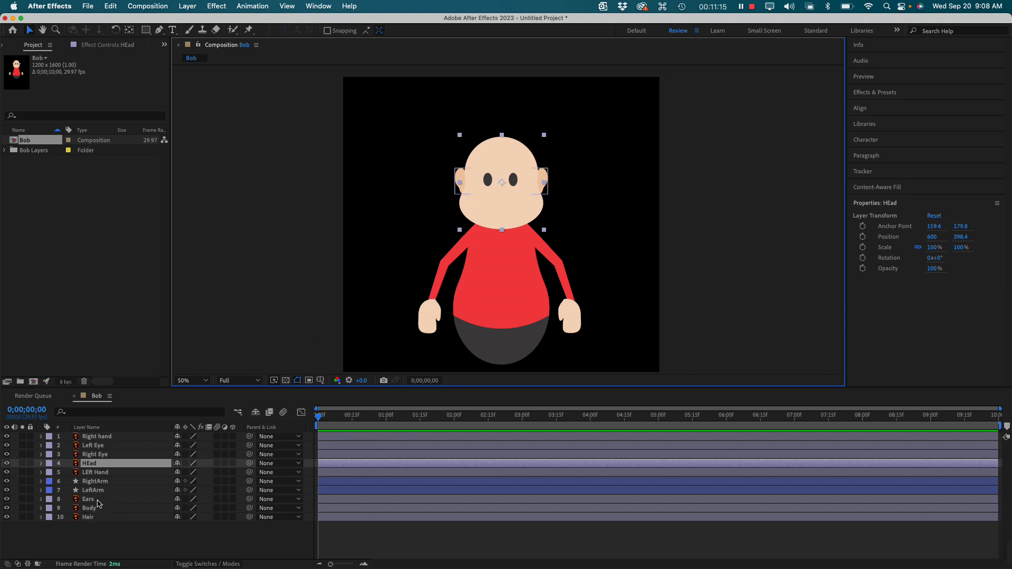
Select the Left Eye and Right Eye layers together and parent both to HEad.
click(92, 517)
click(93, 508)
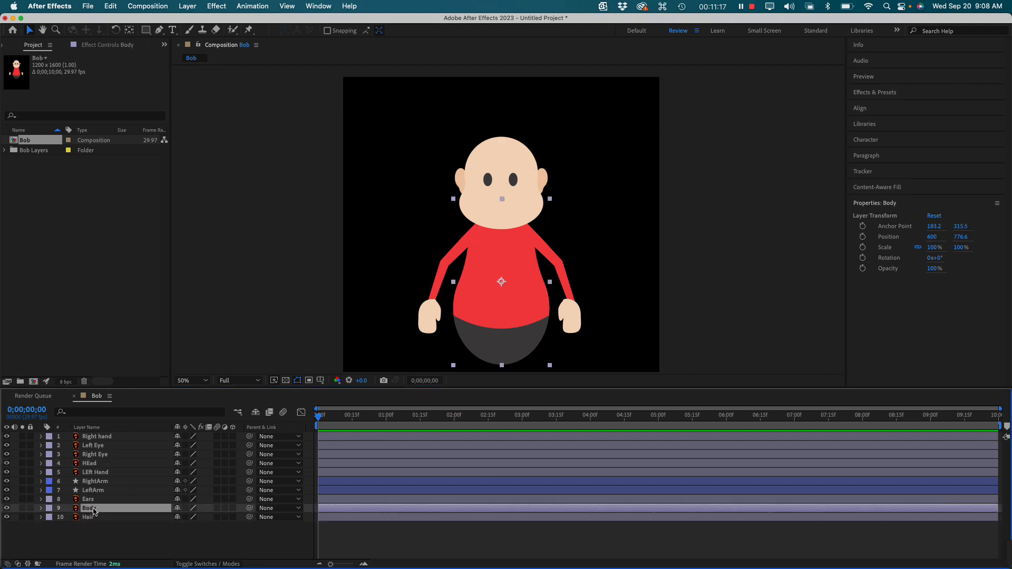
click(100, 465)
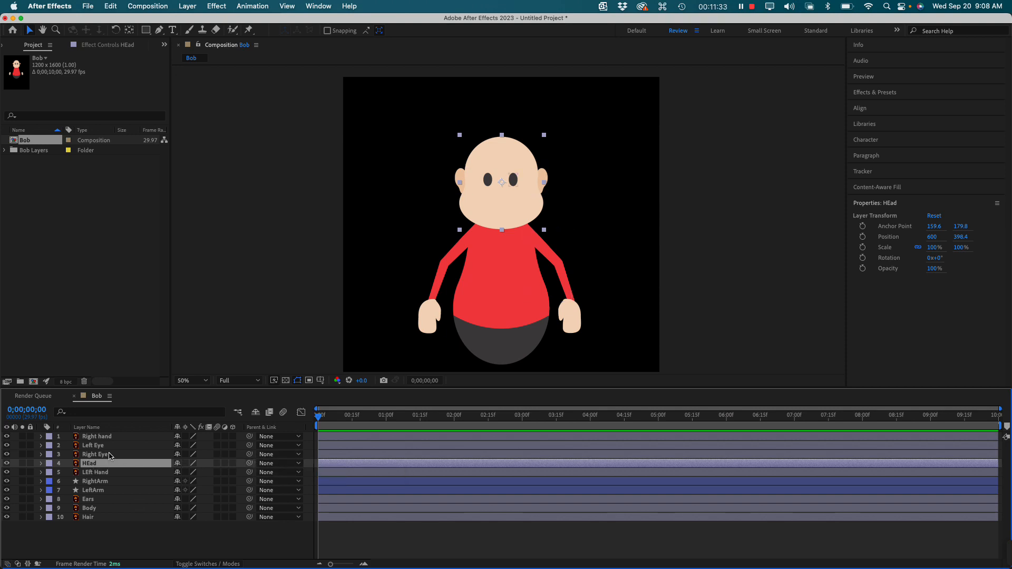
click(110, 454)
shift+click(111, 446)
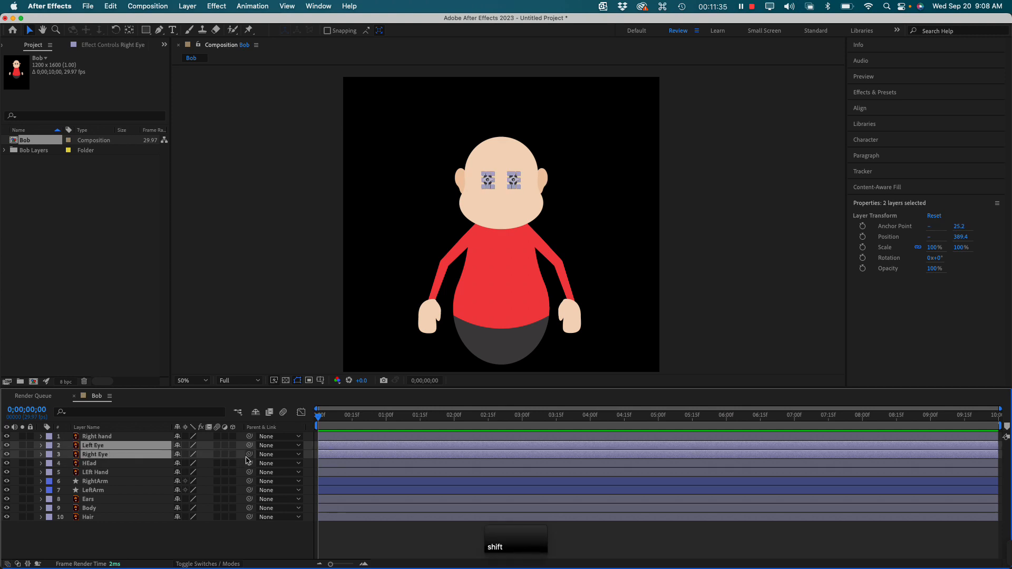
drag(249, 456, 162, 464)
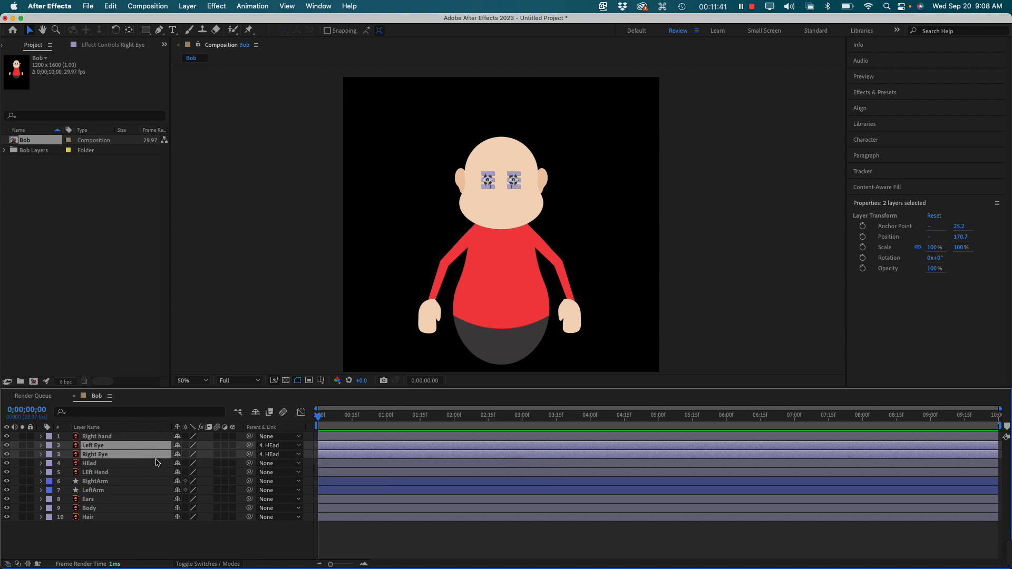
Move the Ears layer directly below HEad in the layer stack and parent it to HEad.
click(91, 500)
drag(91, 504, 105, 472)
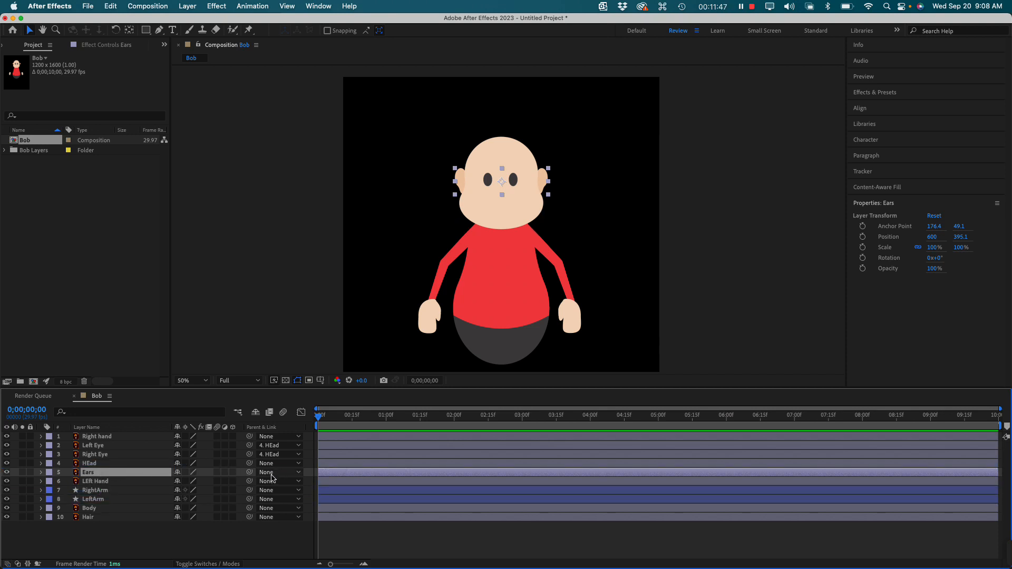
drag(249, 472, 118, 467)
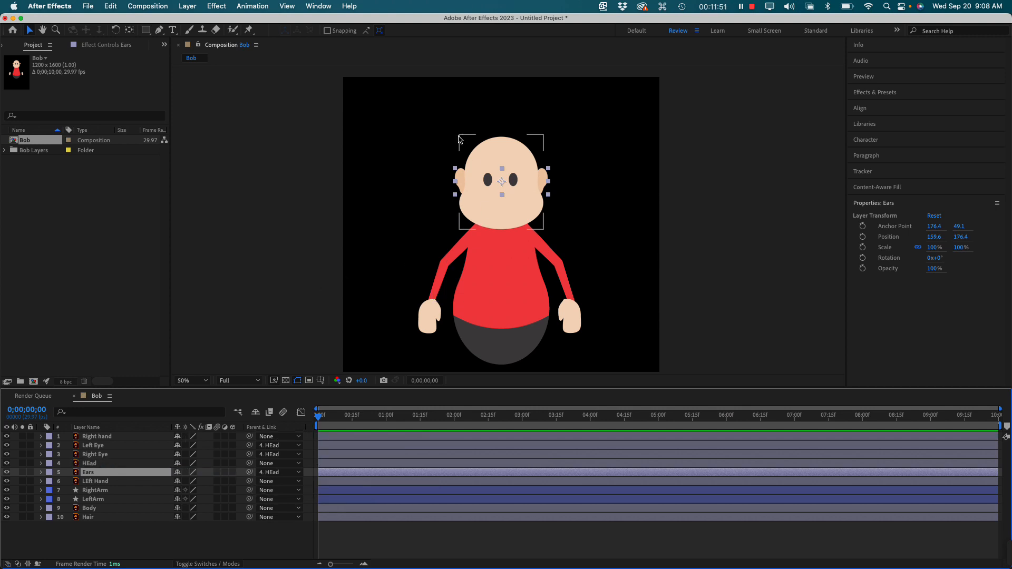
Test the eye and ear parenting by moving HEad away from the body, and undo the move.
click(407, 158)
drag(496, 207, 585, 163)
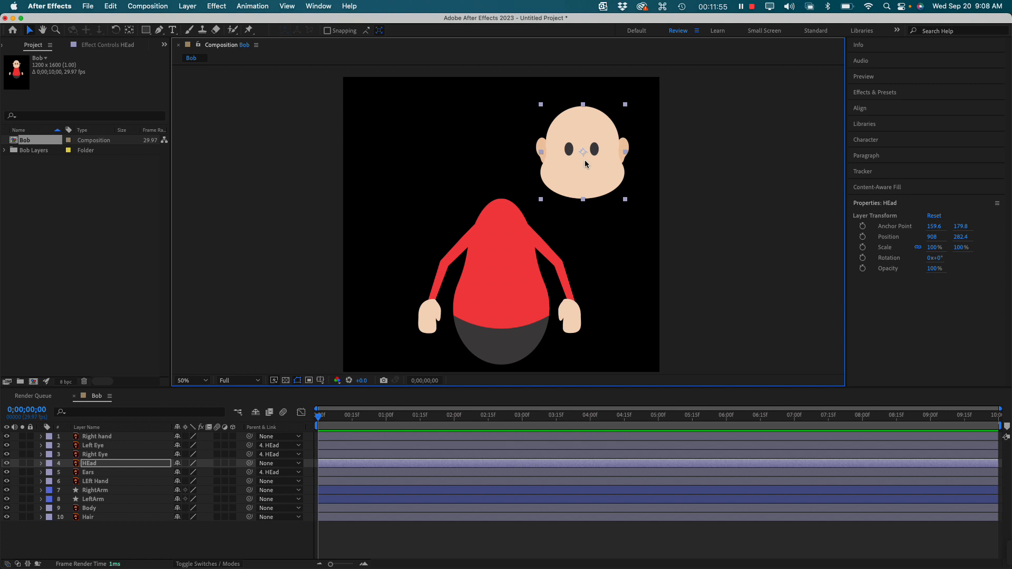
key(super+z)
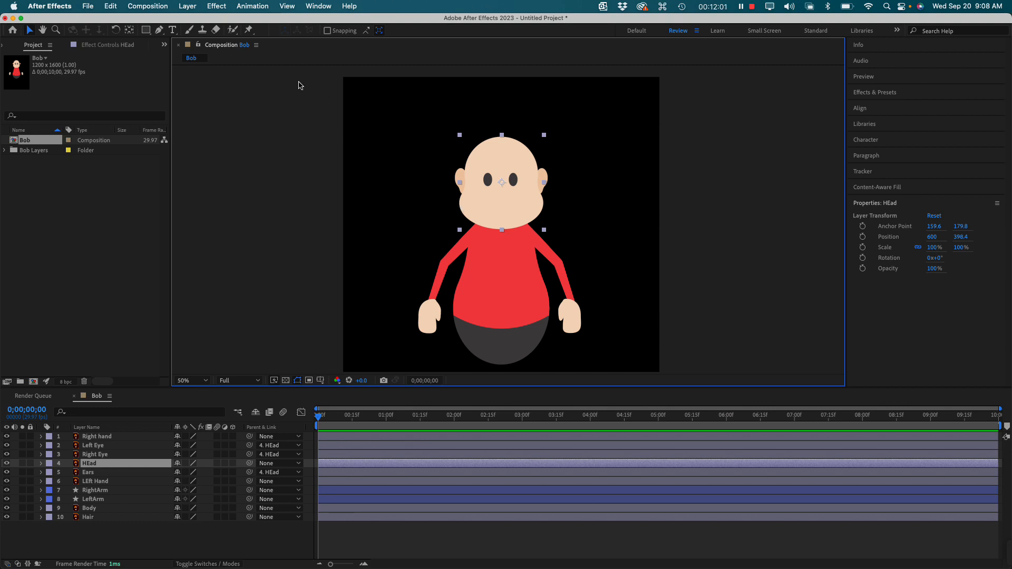
Try rotating HEad about 43 degrees around its central anchor point, and undo the rotation.
click(116, 30)
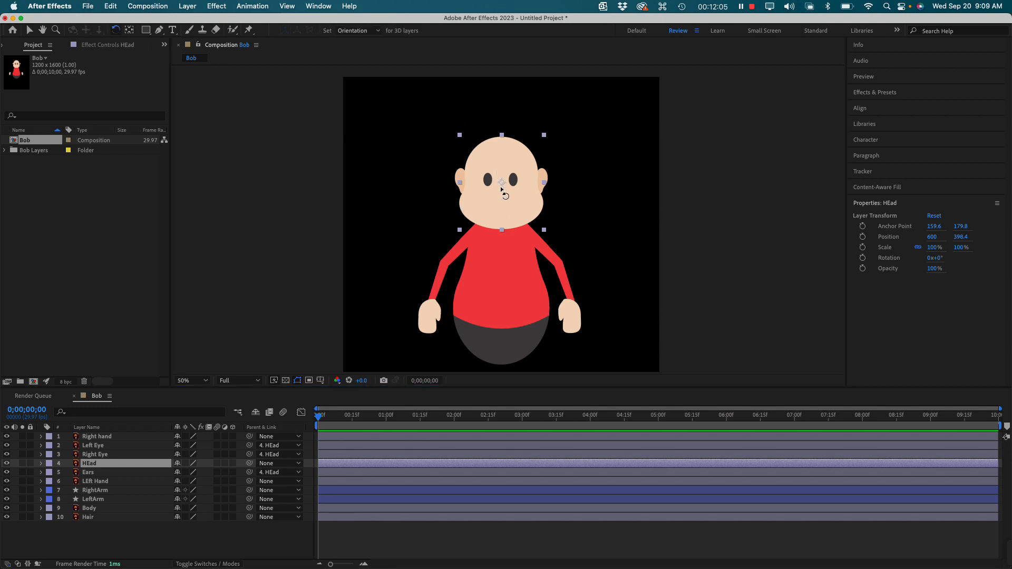
drag(549, 140, 541, 182)
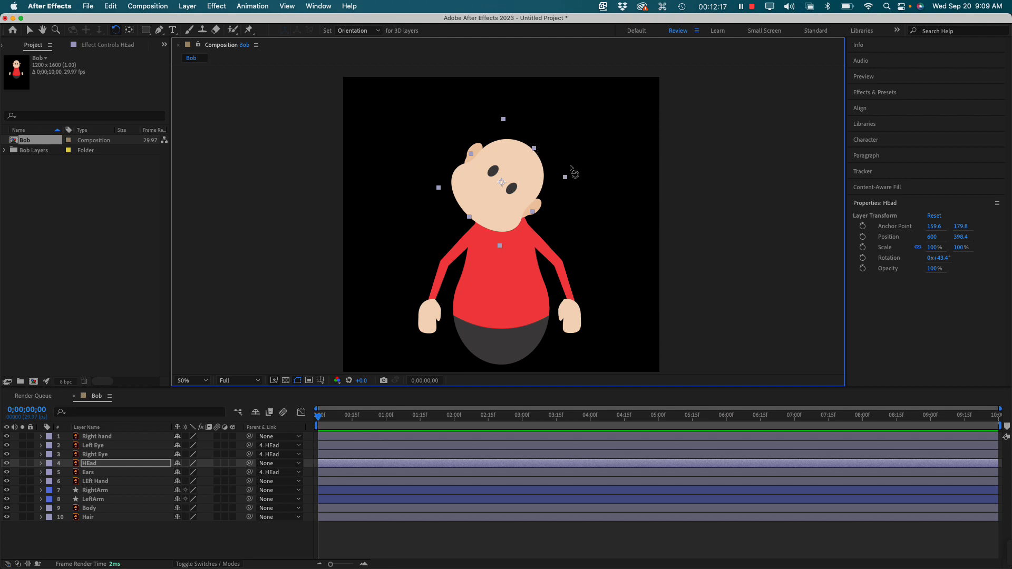
key(super+z)
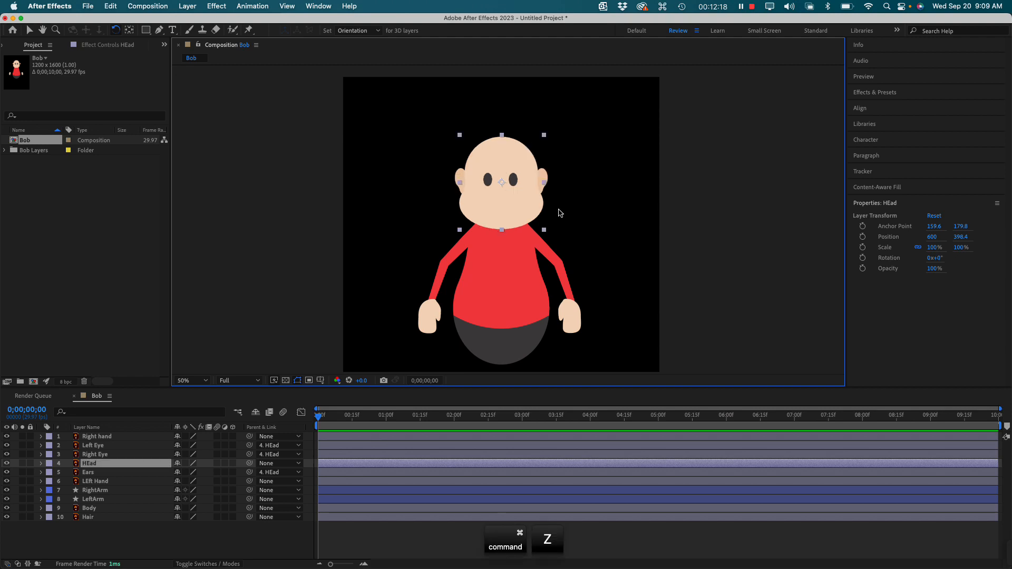
Move HEad's anchor point straight down to the chin area with the Pan Behind tool, to about 159.6, 279.8.
click(130, 31)
drag(502, 182, 502, 211)
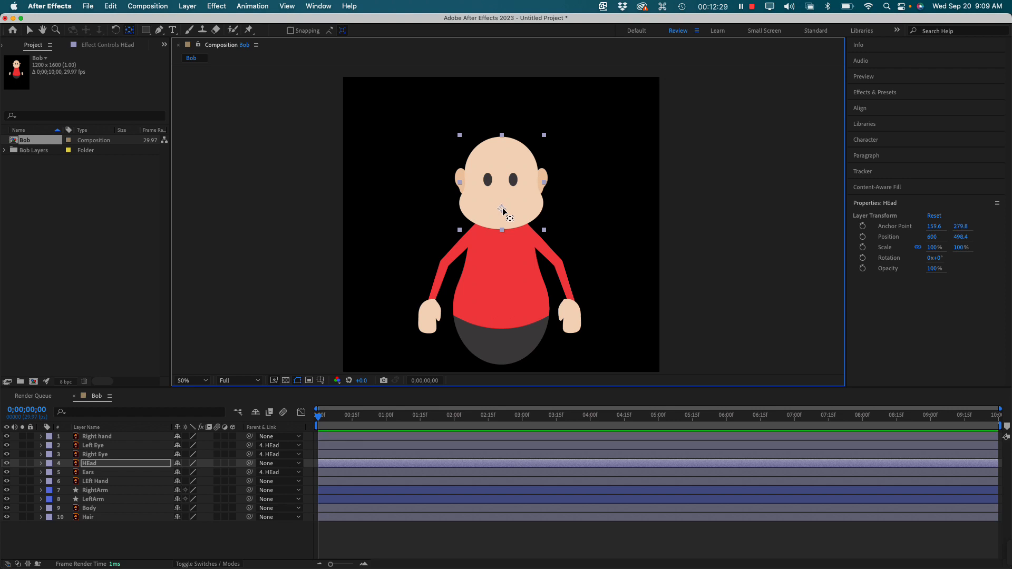
click(124, 31)
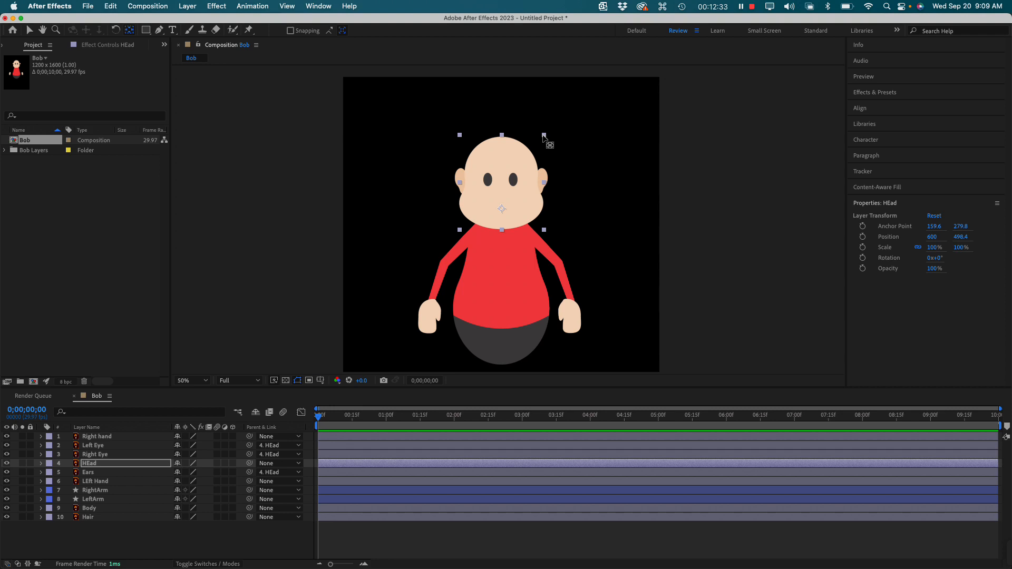
Test HEad's rotation around the lowered anchor point with the Rotation tool, and undo it.
click(115, 30)
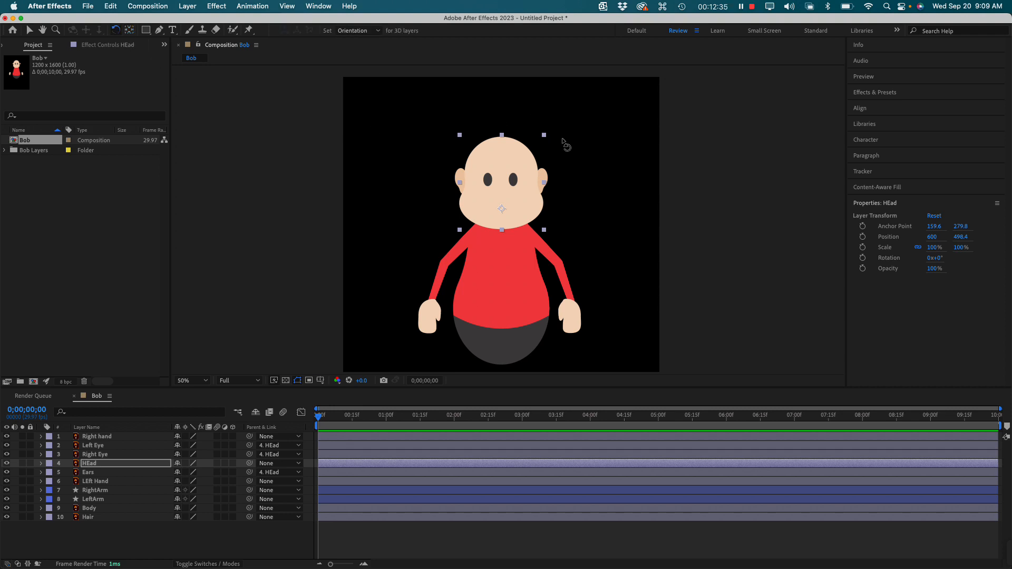
drag(551, 138, 524, 165)
key(super+z)
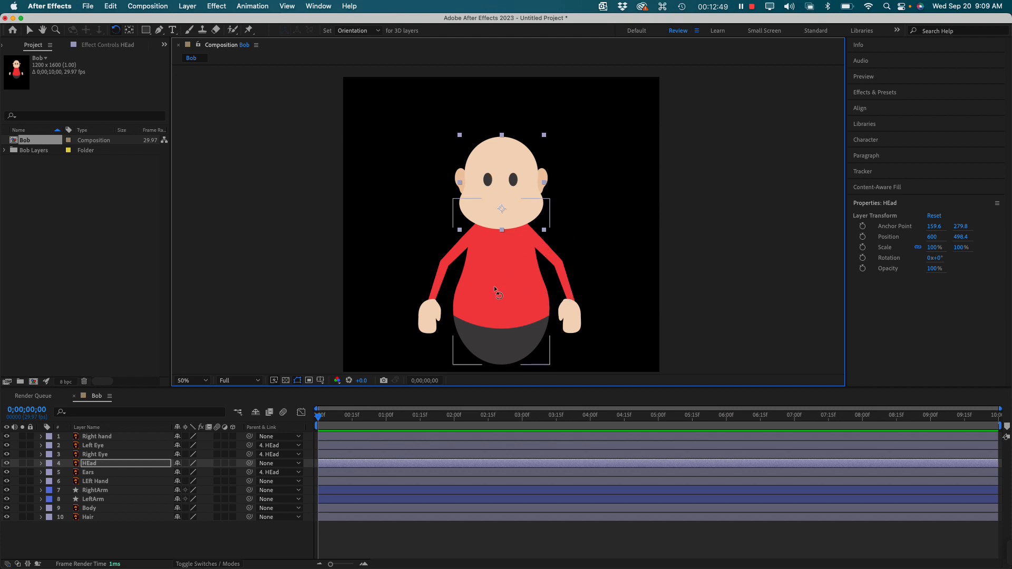
Try rotating the Body layer around its anchor point, and undo the rotation.
click(499, 259)
drag(488, 306, 505, 319)
key(super+z)
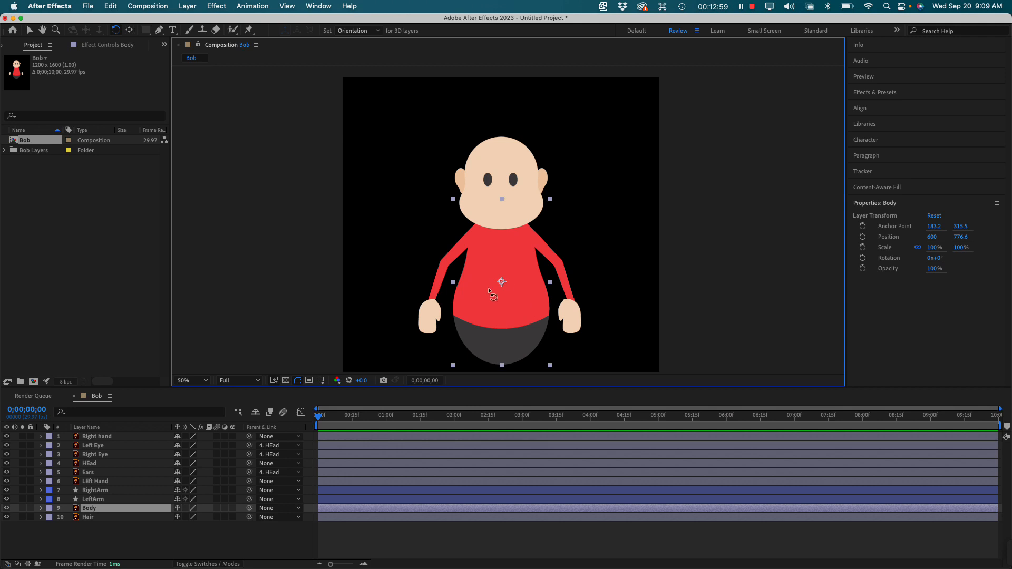
Parent the HEad layer to the Body layer.
click(91, 463)
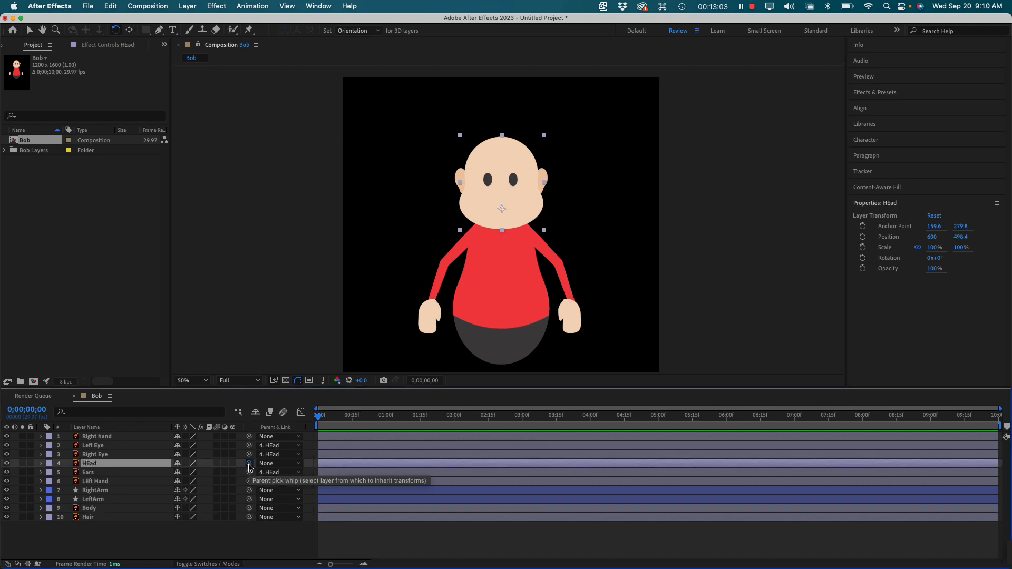
drag(250, 467, 121, 513)
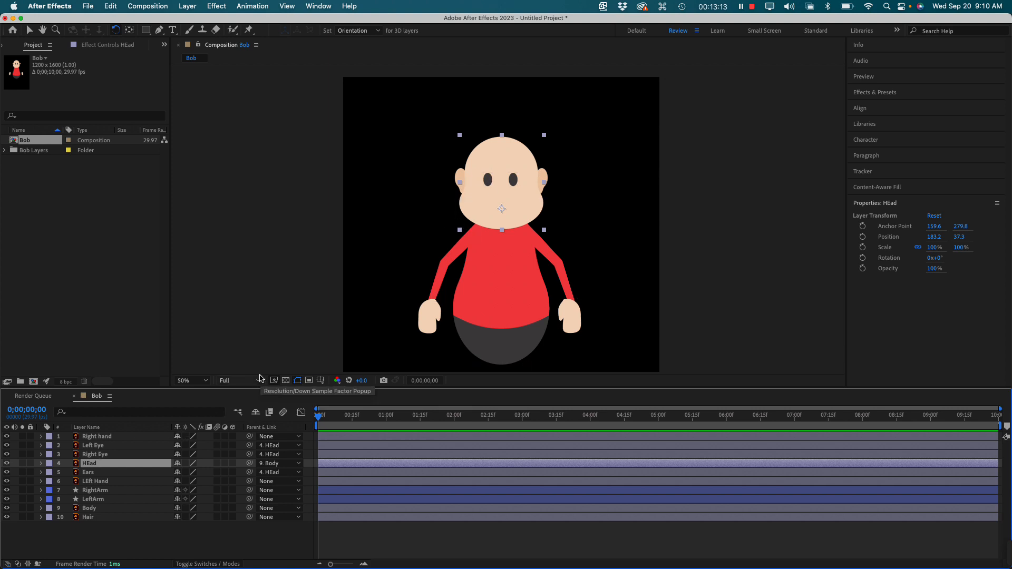
Test the head's parenting by moving Body with the Selection tool to about 504, 766.6, and undo the move.
click(30, 31)
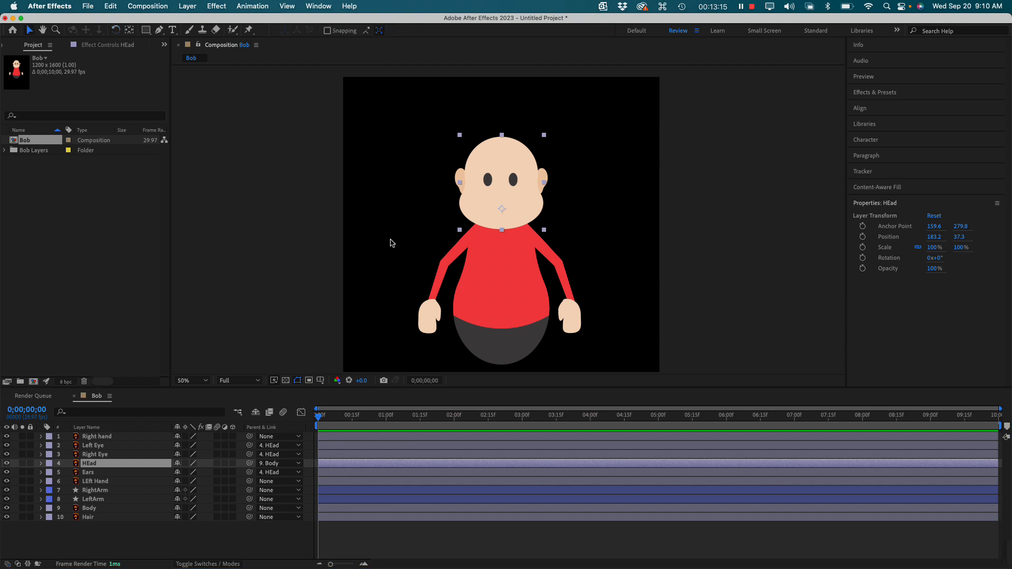
mouse_move(495, 289)
mouse_down()
mouse_move(519, 299)
mouse_move(490, 272)
mouse_move(504, 295)
mouse_move(476, 286)
mouse_up()
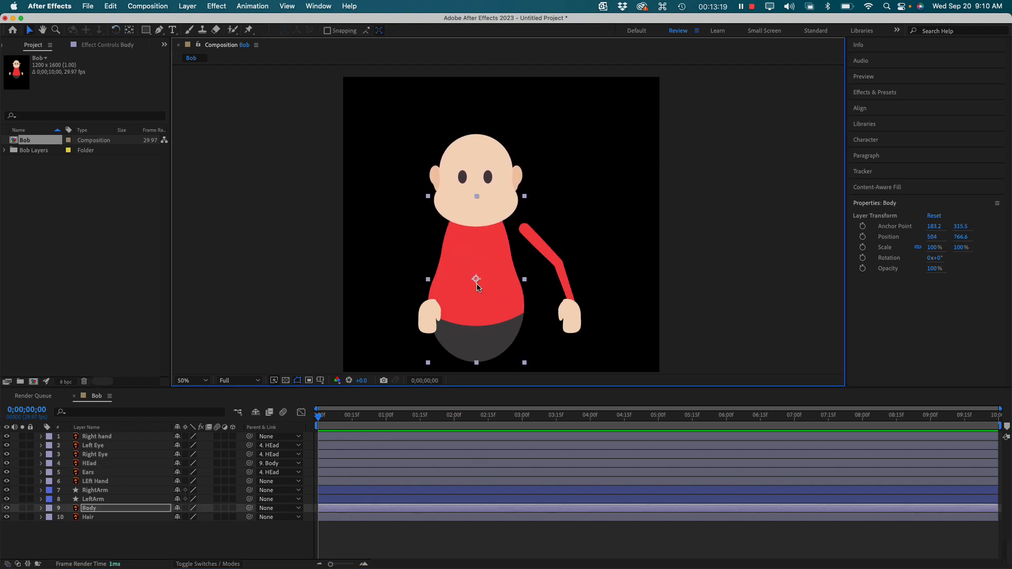
key(super)
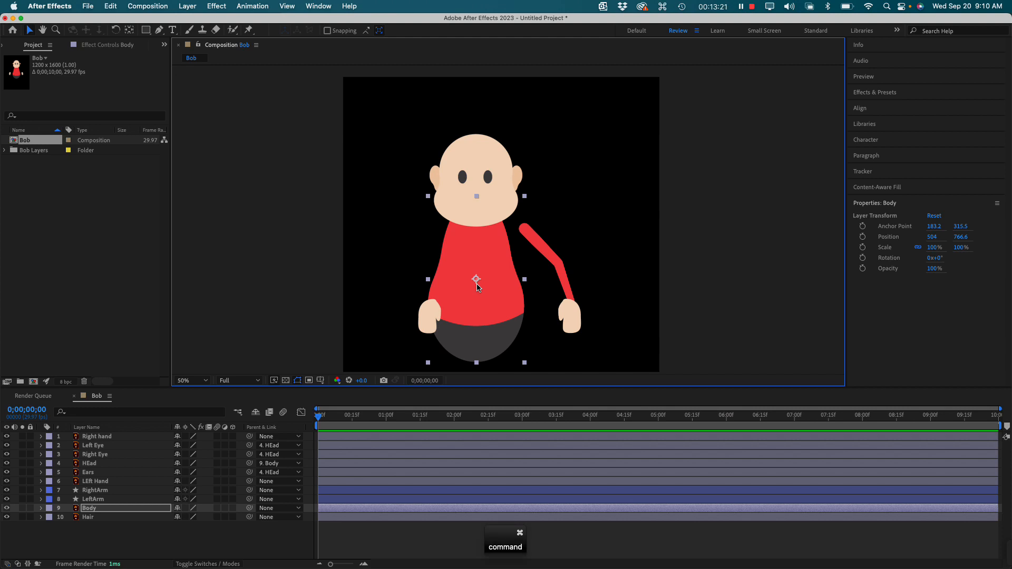
key(super+z)
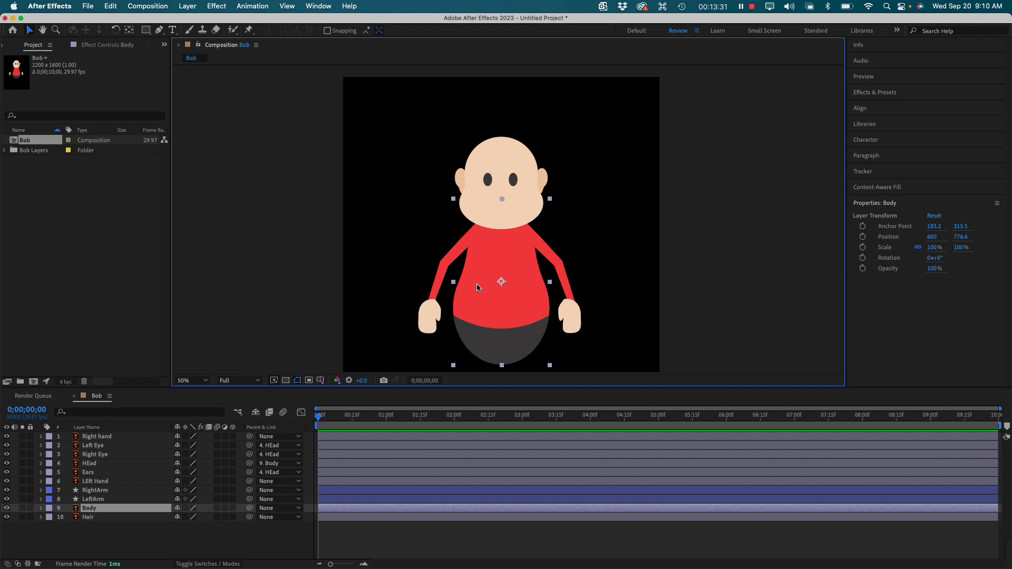
Expand the LeftArm shape layer's contents and select the Path property under Path 1.
key(super+equal)
key(space)
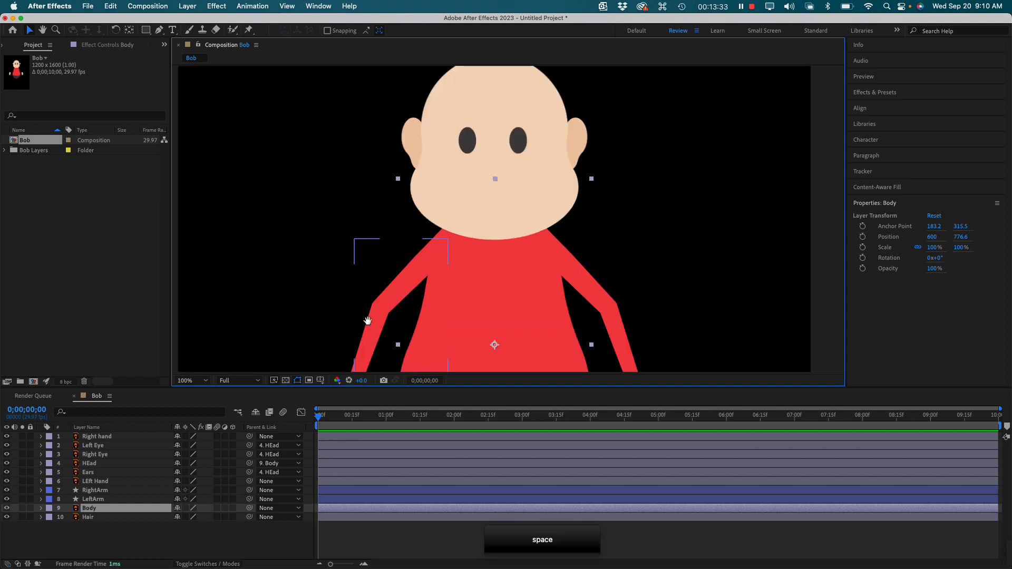
drag(367, 320, 371, 217)
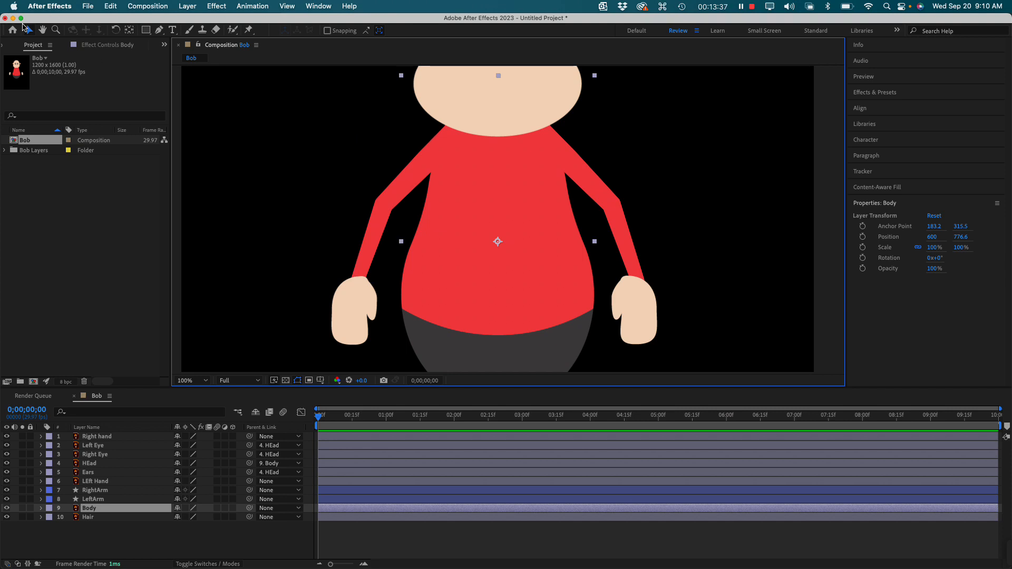
click(269, 232)
click(383, 227)
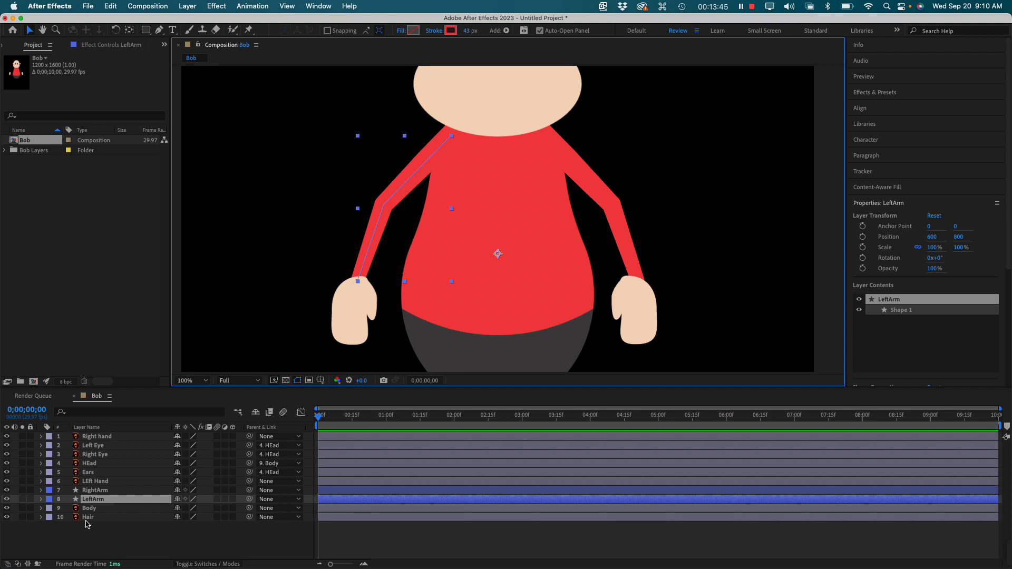
click(41, 499)
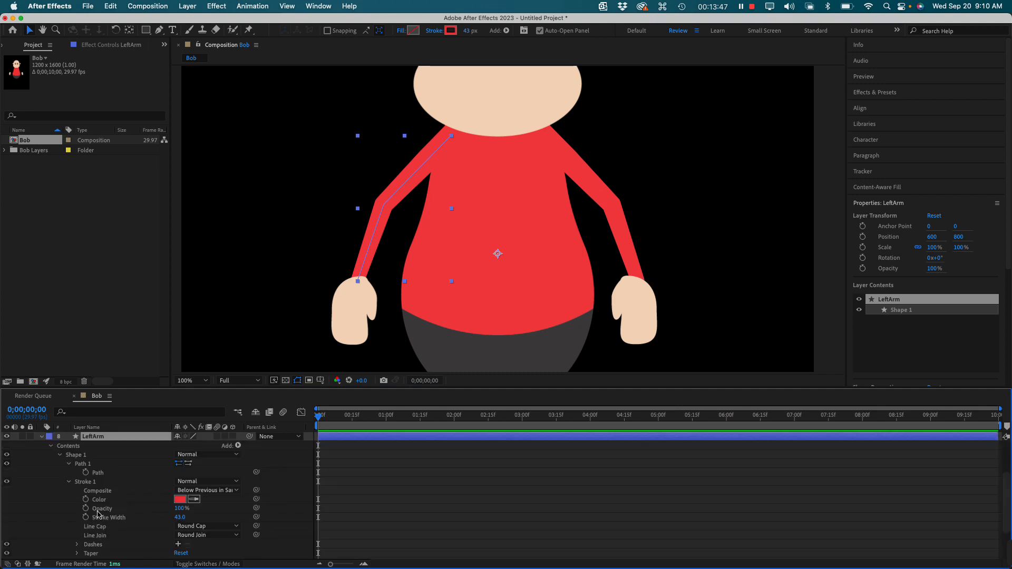
click(92, 472)
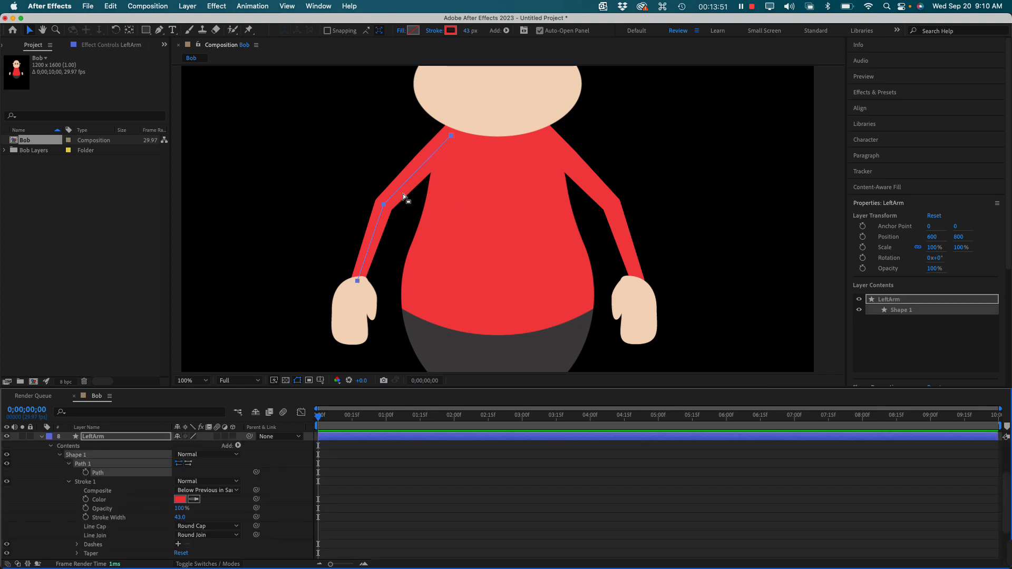
Open the Create Nulls From Paths script and generate Points Follow Nulls controls for the selected LeftArm path.
click(318, 6)
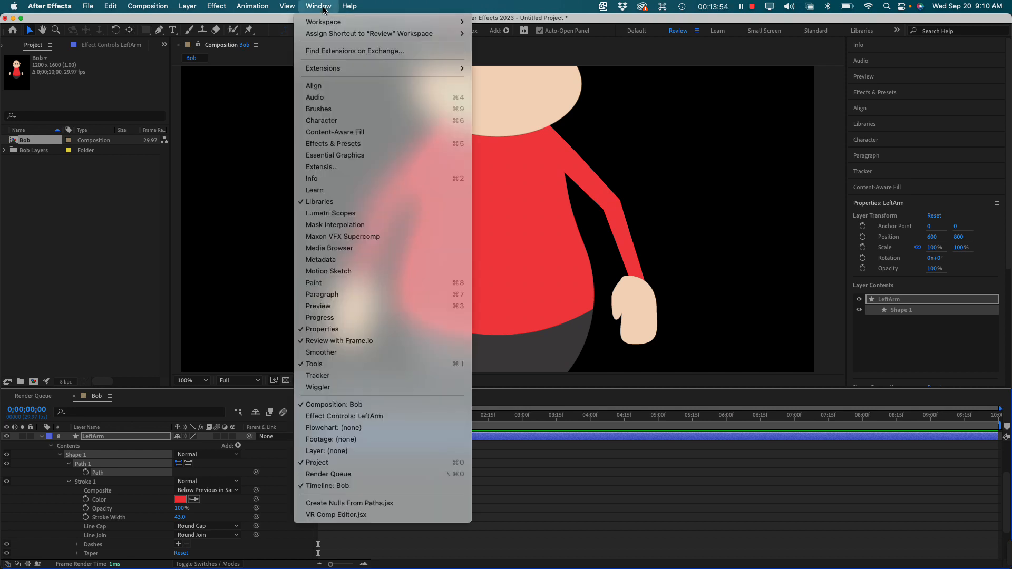
click(378, 504)
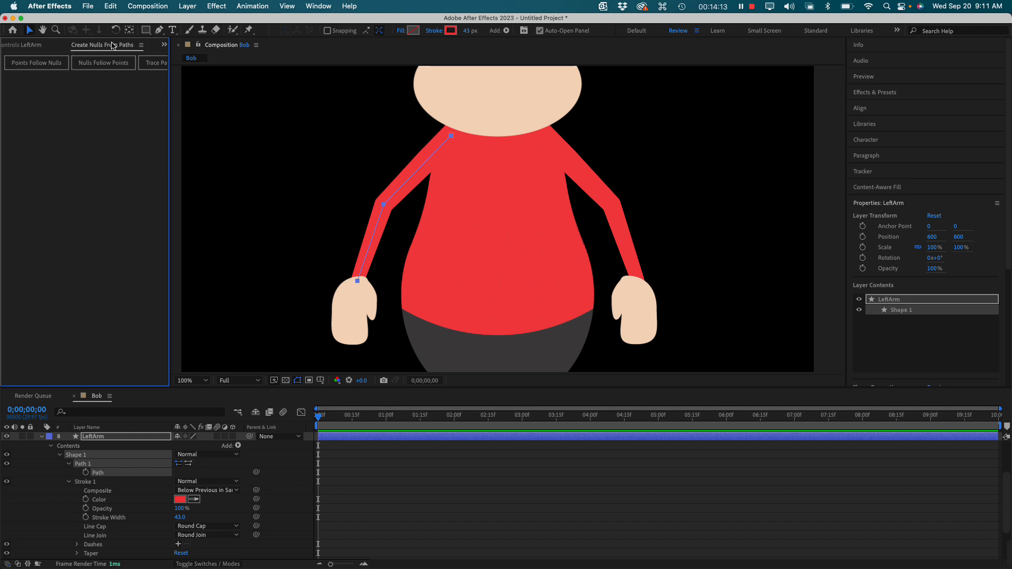
mouse_move(112, 45)
mouse_down()
mouse_move(491, 138)
mouse_move(117, 104)
mouse_move(429, 463)
mouse_move(113, 105)
mouse_move(111, 44)
mouse_up()
drag(169, 136, 213, 140)
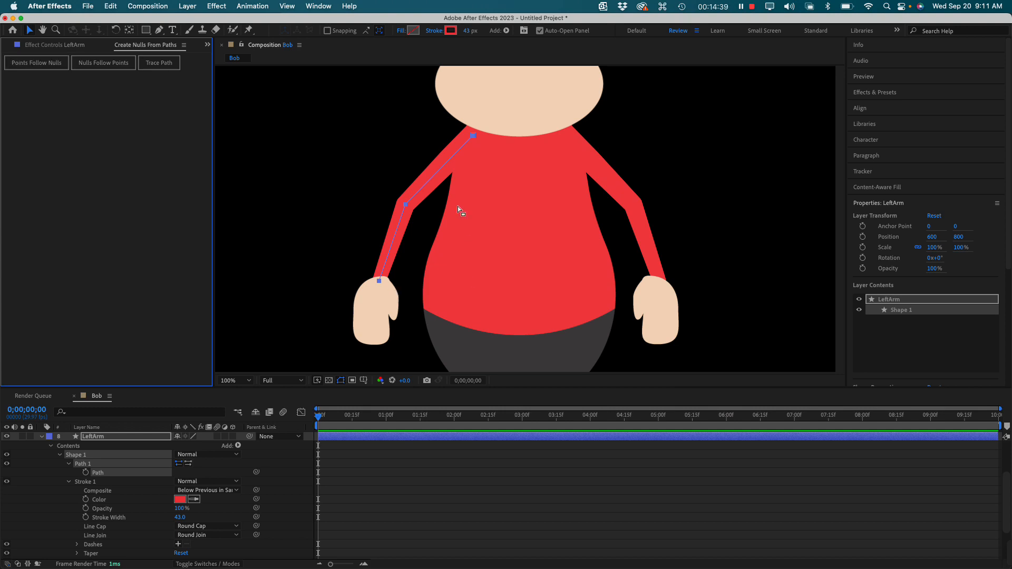
scroll(96, 461, up, 1)
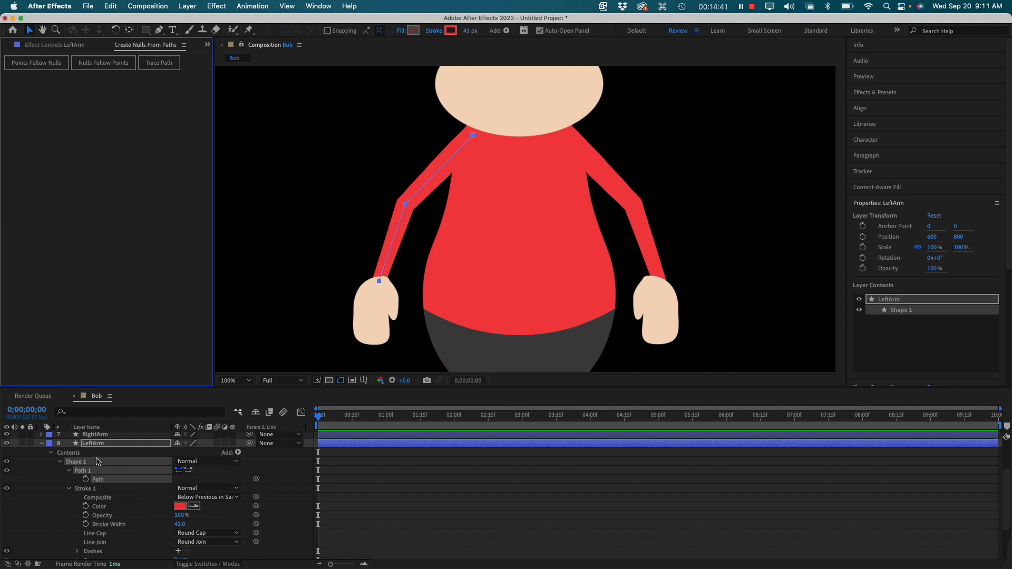
scroll(97, 461, up, 3)
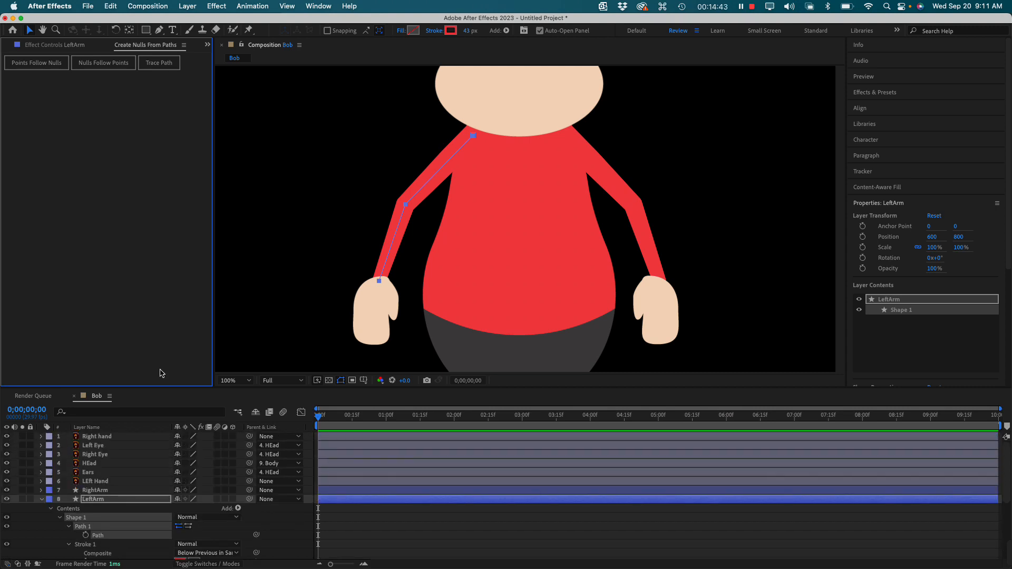
click(36, 63)
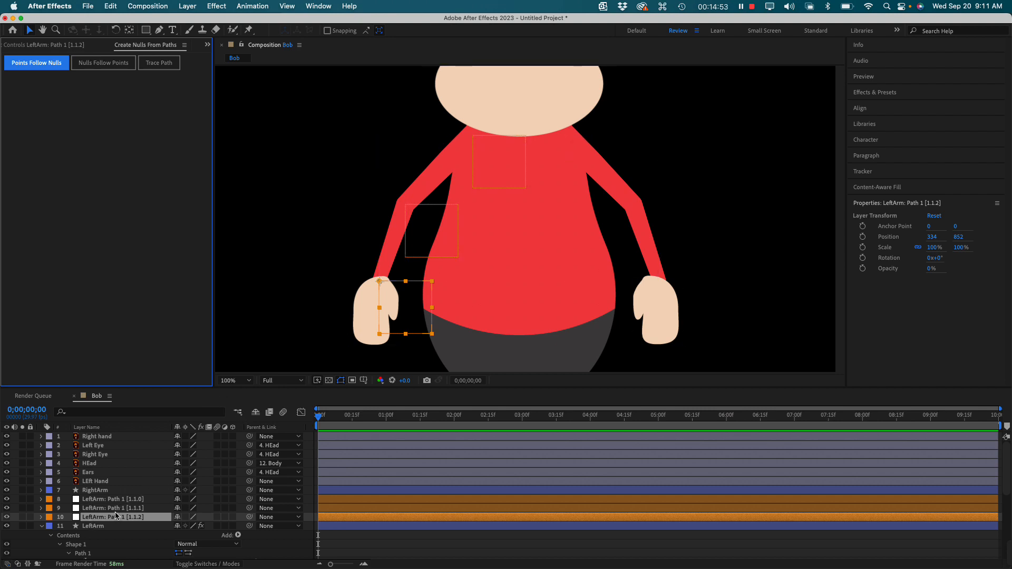
Test the left arm's nulls, moving the wrist to about 232, 729, elbow to 367, 668 and shoulder to 451, 570, and undo each move.
click(401, 304)
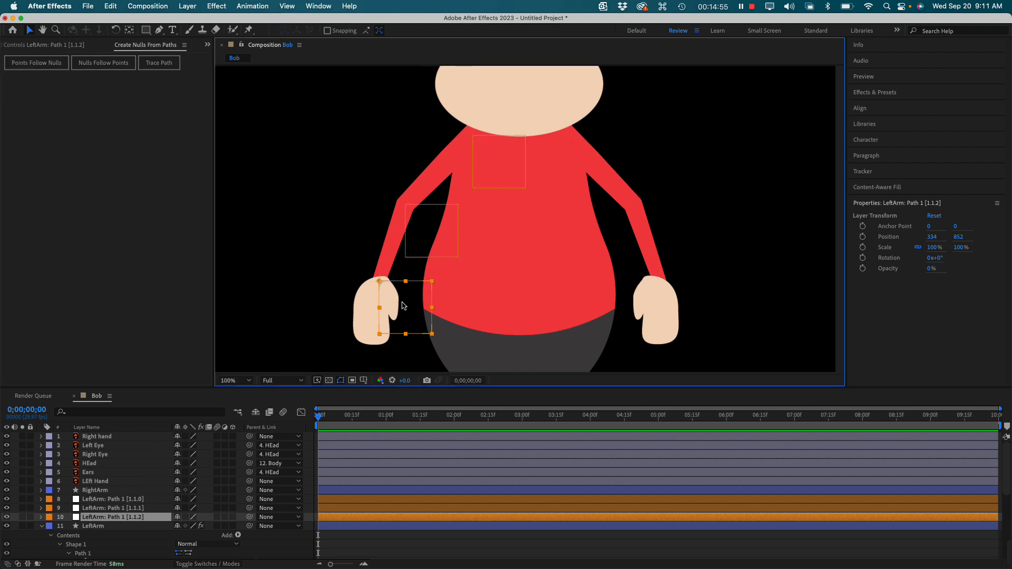
drag(402, 306, 354, 242)
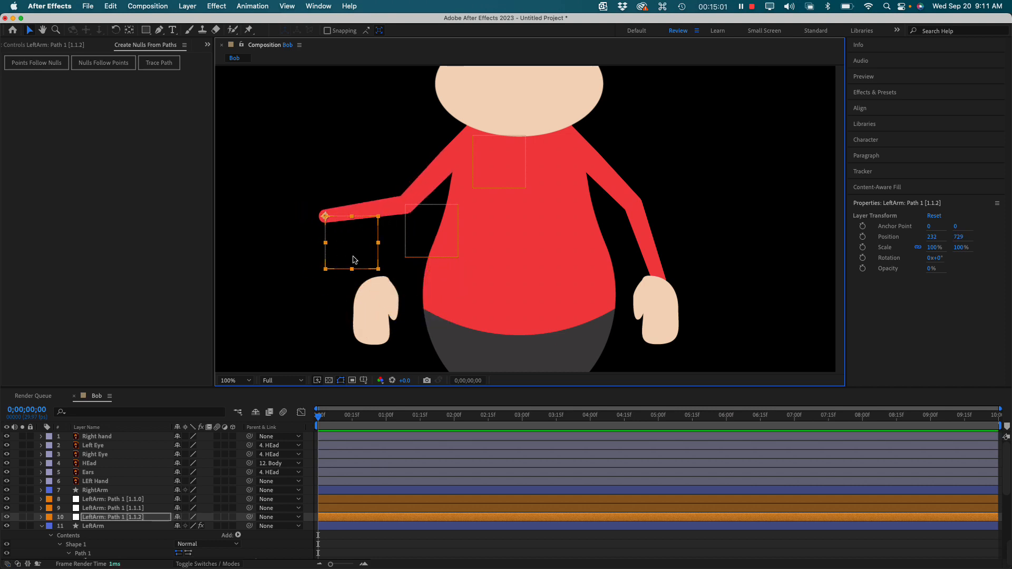
key(super+z)
click(430, 224)
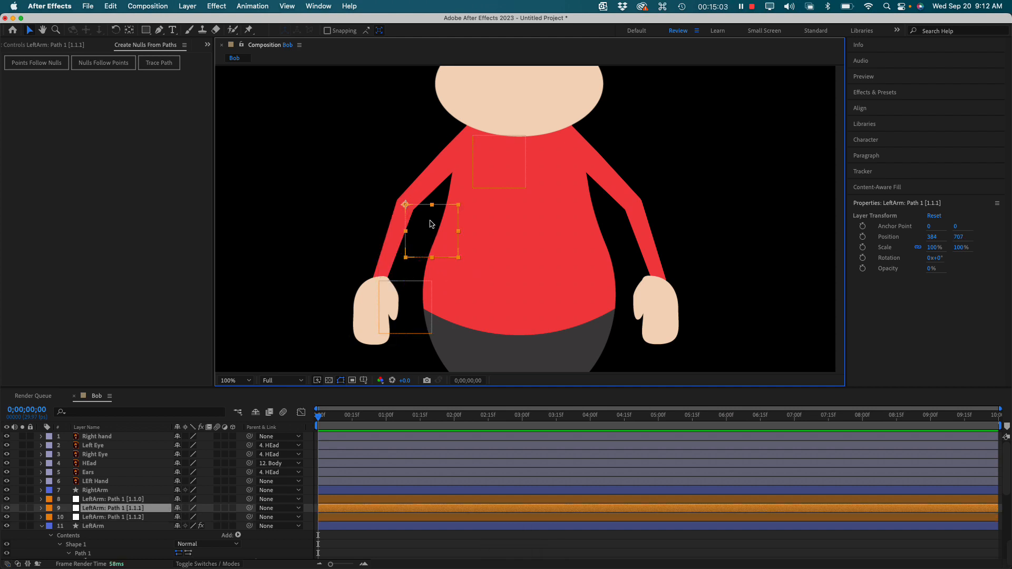
drag(430, 224, 421, 203)
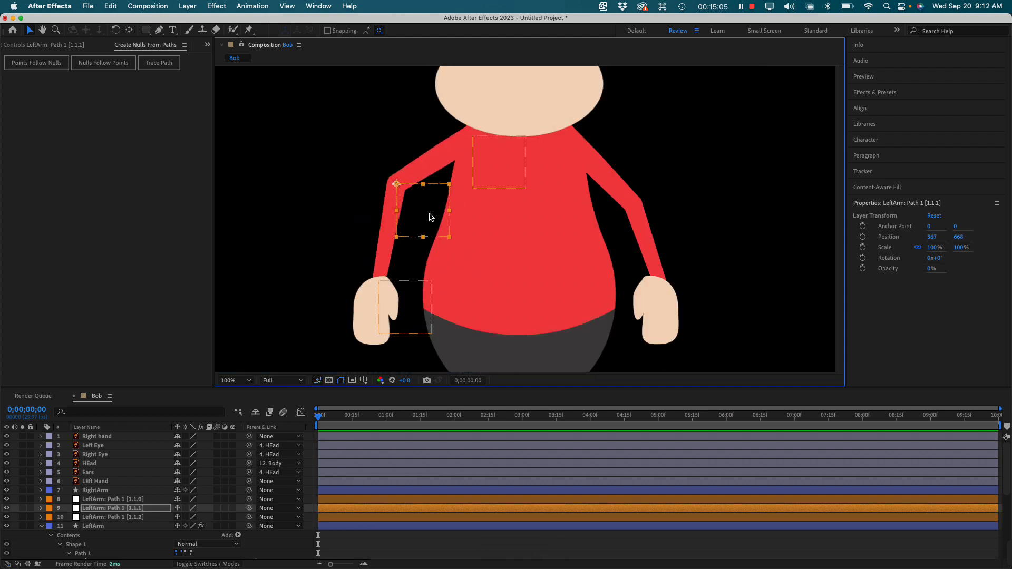
key(super+z)
drag(499, 158, 471, 156)
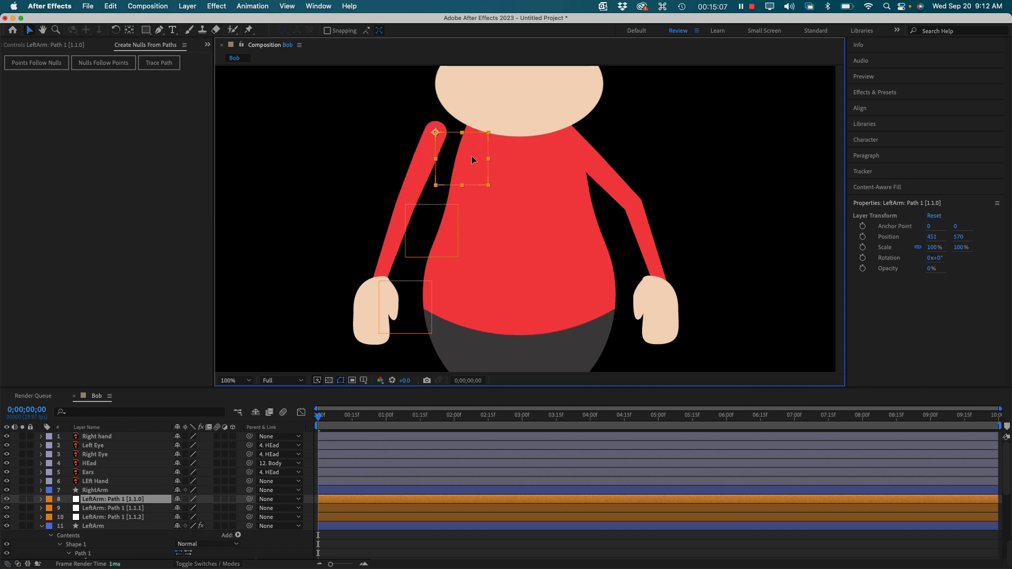
click(464, 220)
key(super+z)
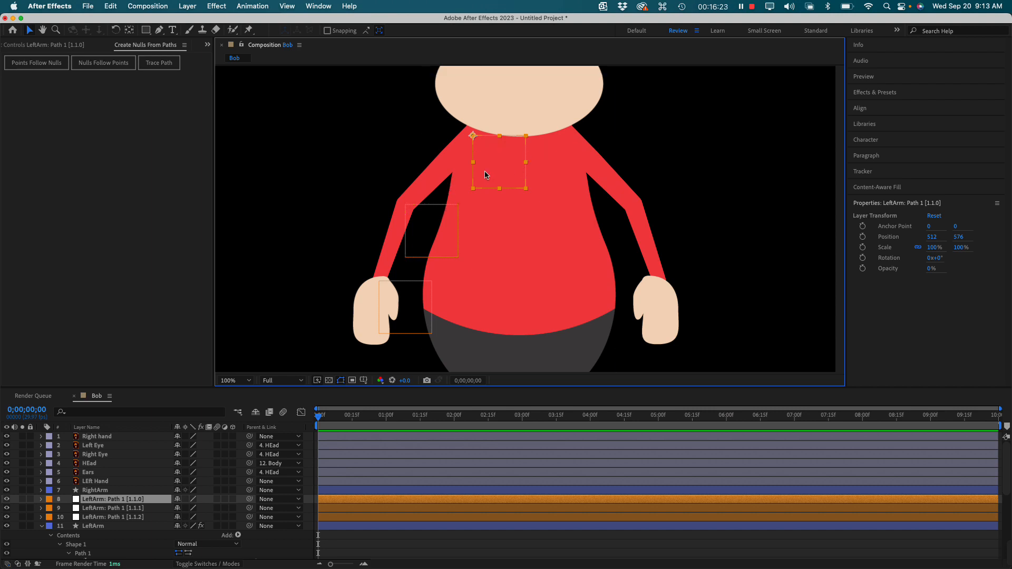
Generate Points Follow Nulls controls for the Path property of Path 1 in the RightArm layer.
click(427, 226)
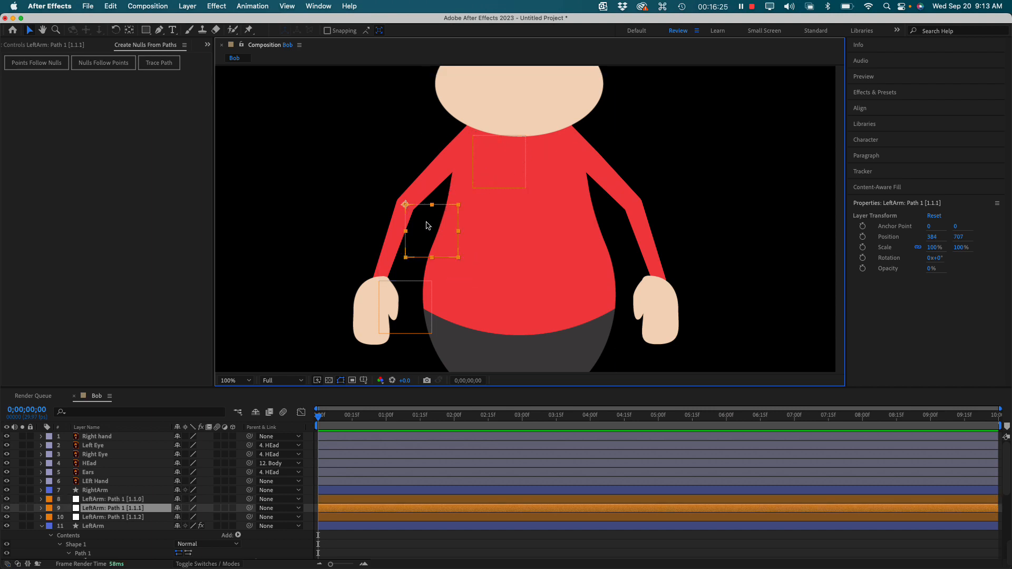
key(super+minus)
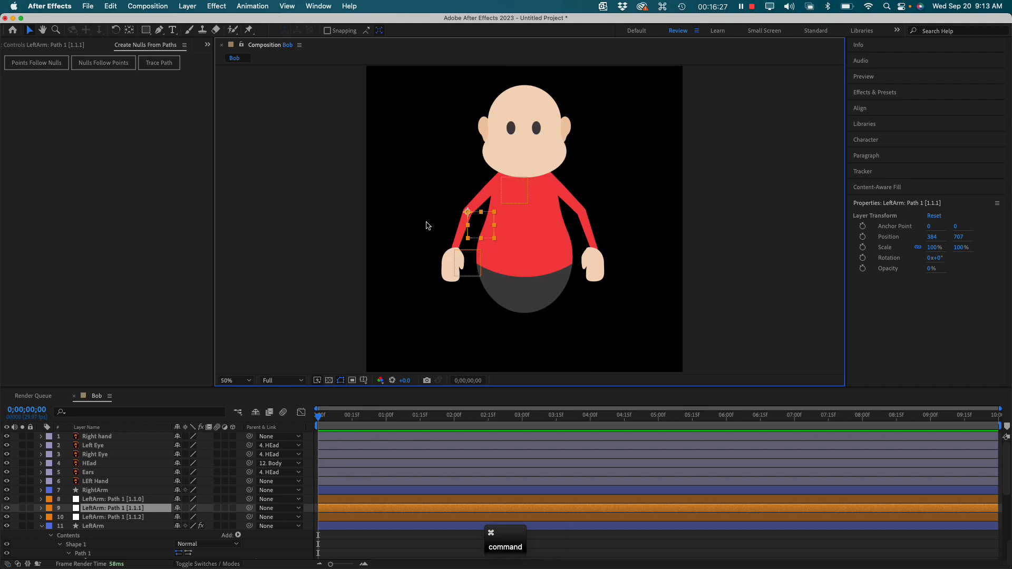
click(580, 215)
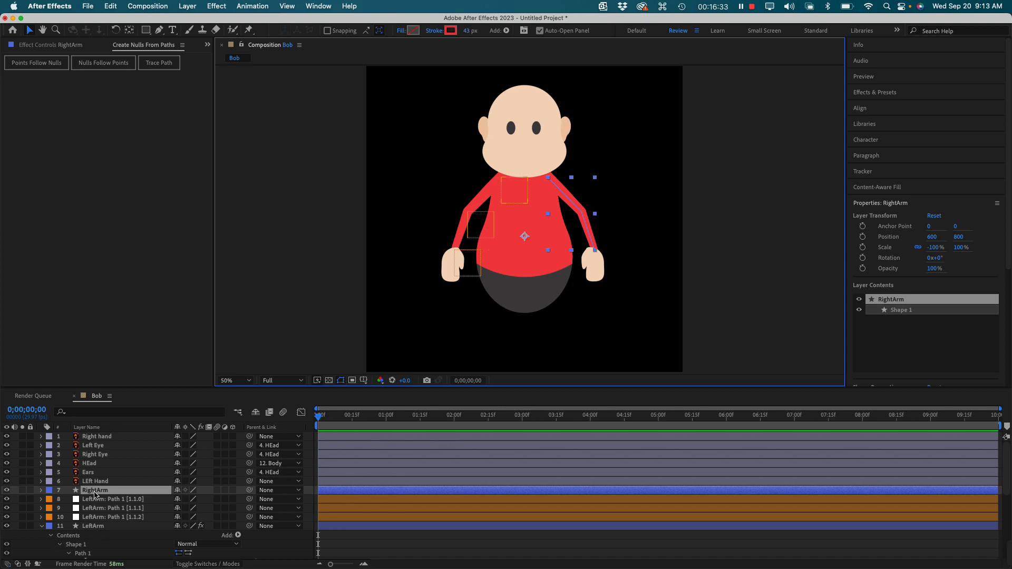
click(41, 490)
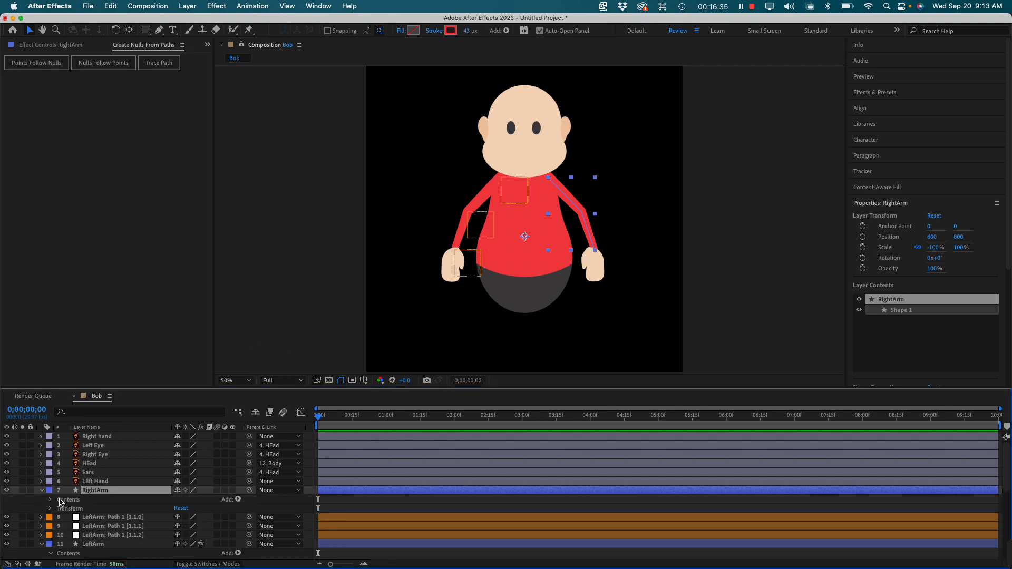
click(50, 500)
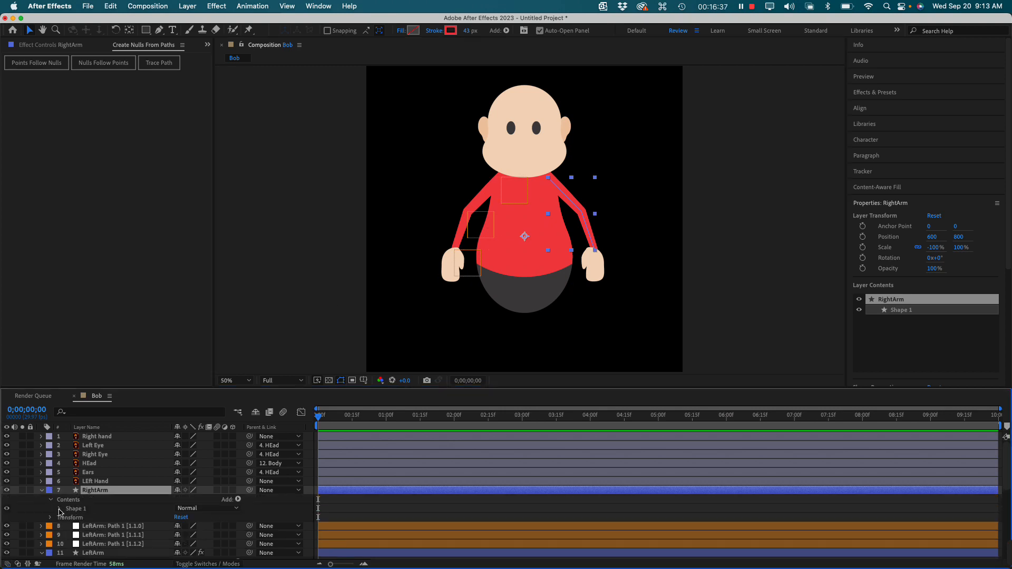
click(60, 508)
click(84, 517)
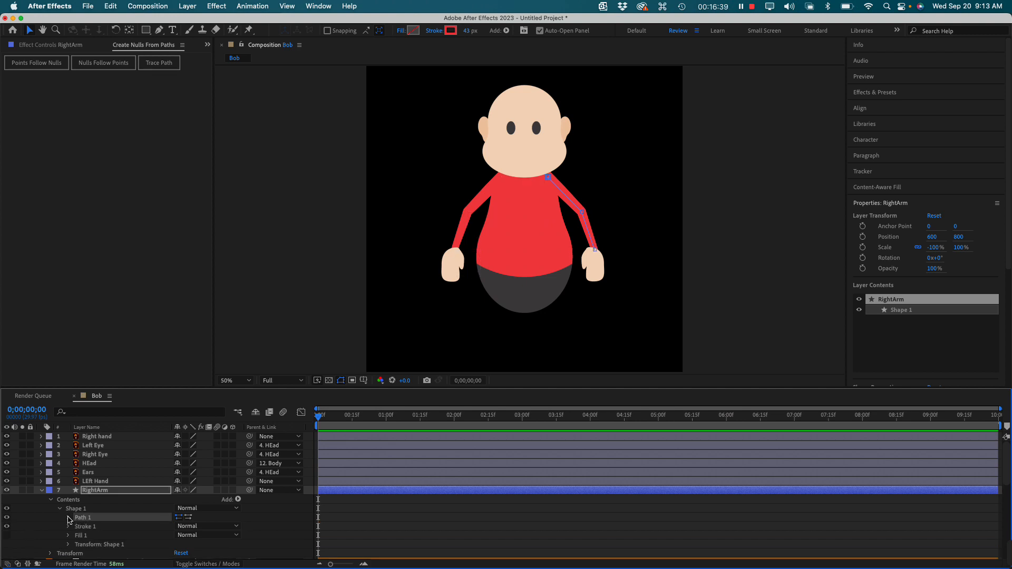
click(68, 517)
click(98, 526)
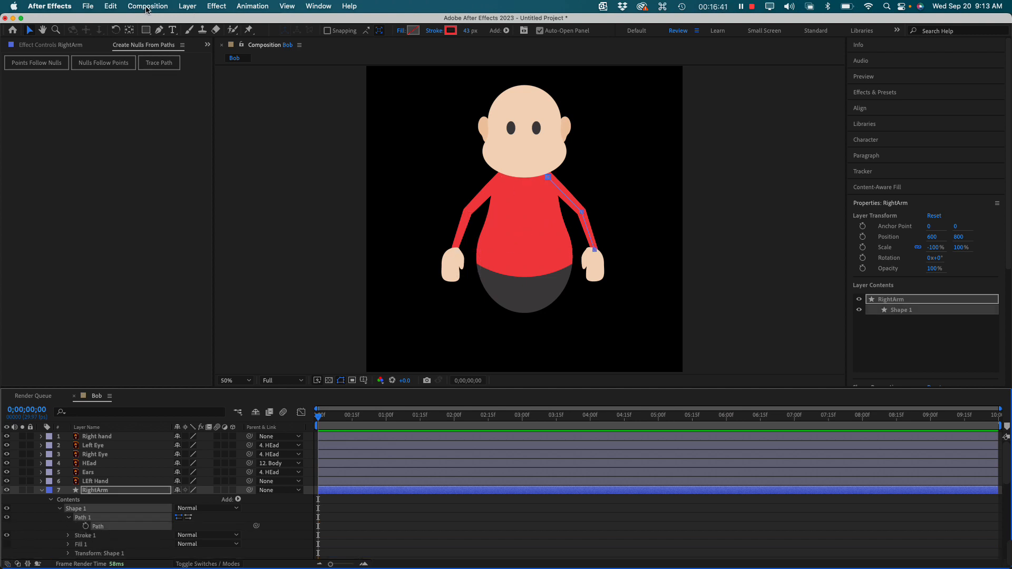
click(35, 68)
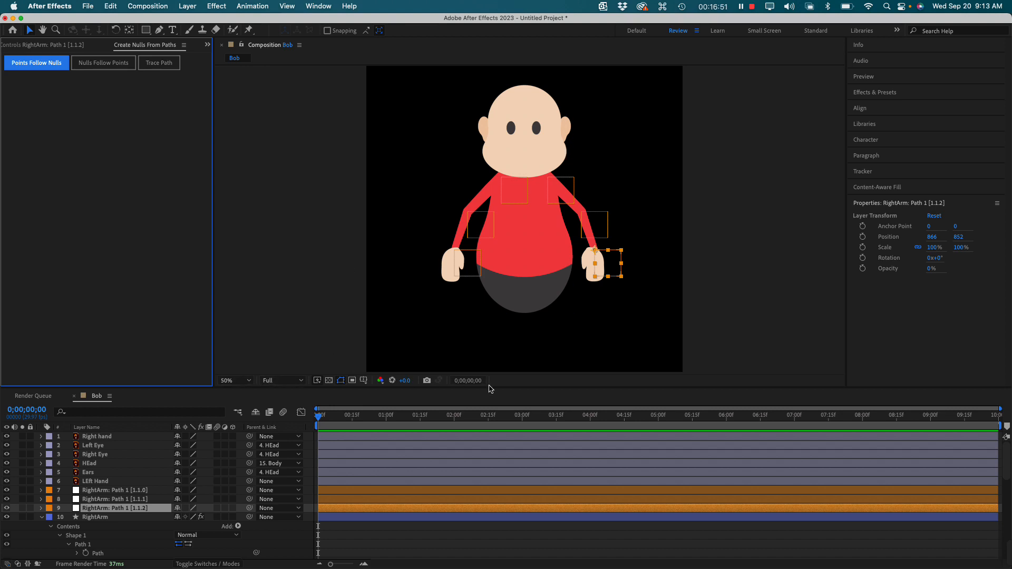
Enlarge the timeline area, collapse the RightArm and LeftArm layers, and clear the layer selection.
drag(506, 390, 505, 342)
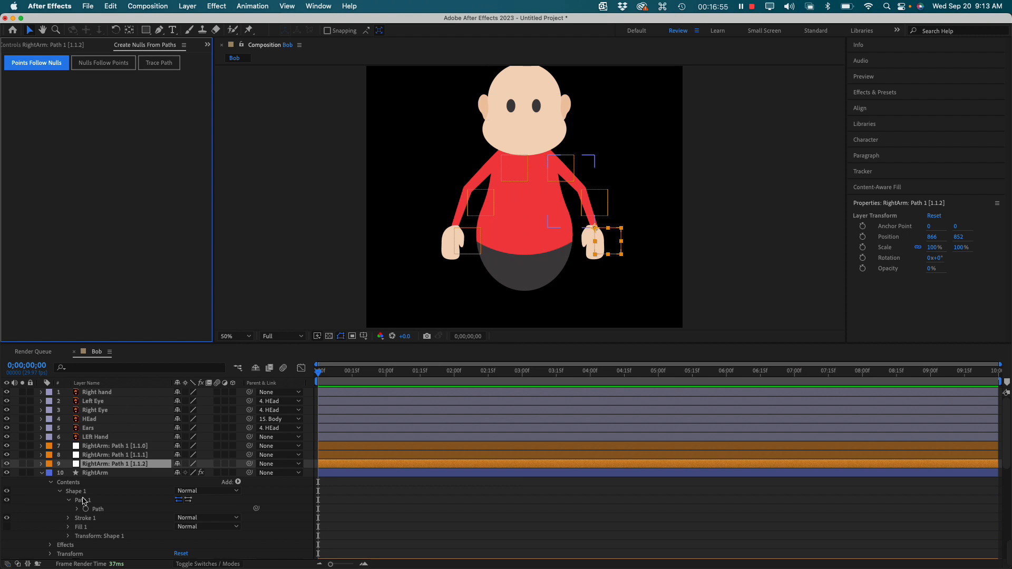
click(42, 475)
click(41, 473)
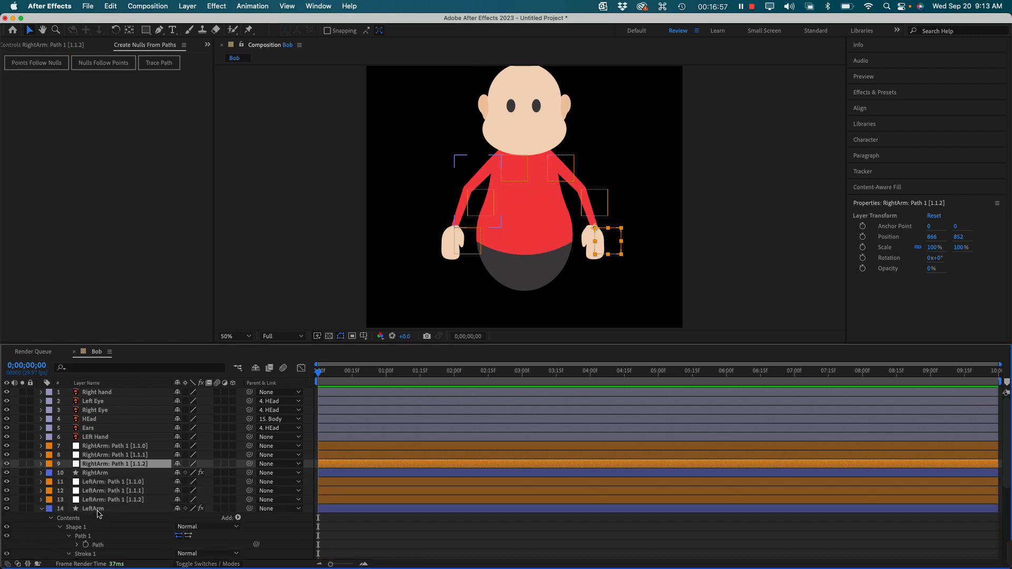
click(43, 511)
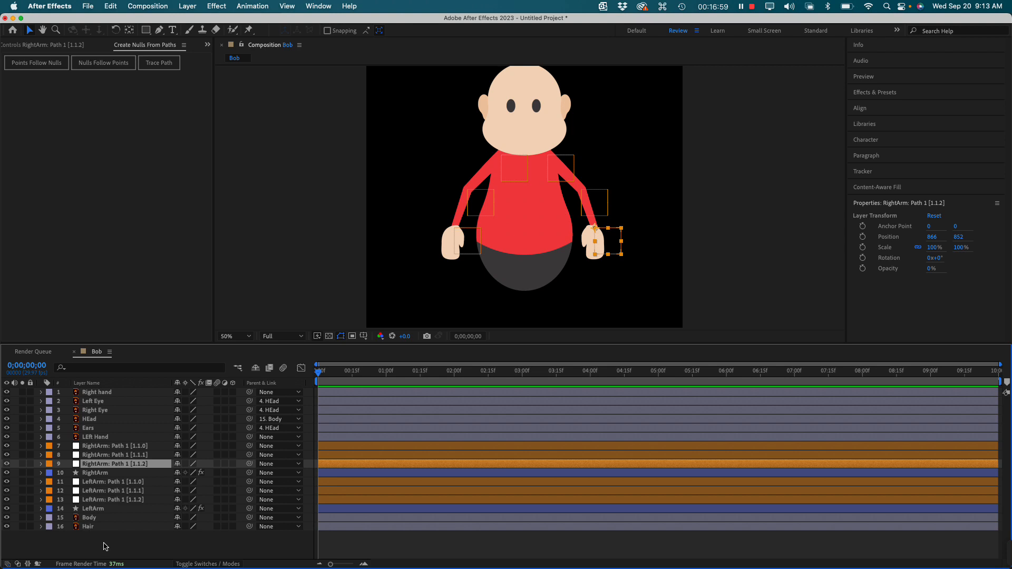
click(108, 549)
Try moving the Body layer to about 658, 816.6 to test the arm connection, and undo the move.
click(90, 518)
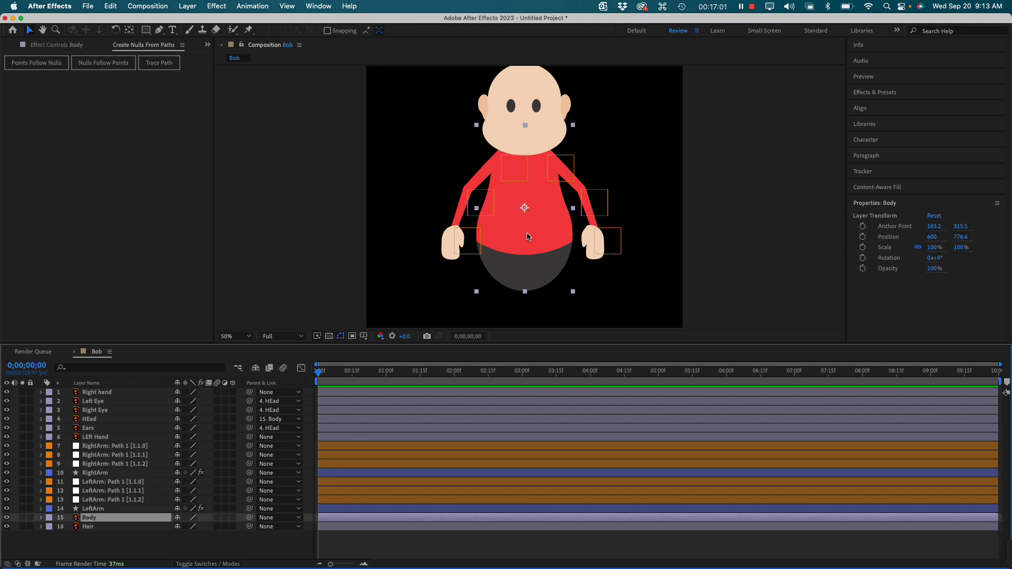
mouse_move(527, 236)
mouse_down()
mouse_move(545, 218)
mouse_move(529, 205)
mouse_move(542, 247)
mouse_up()
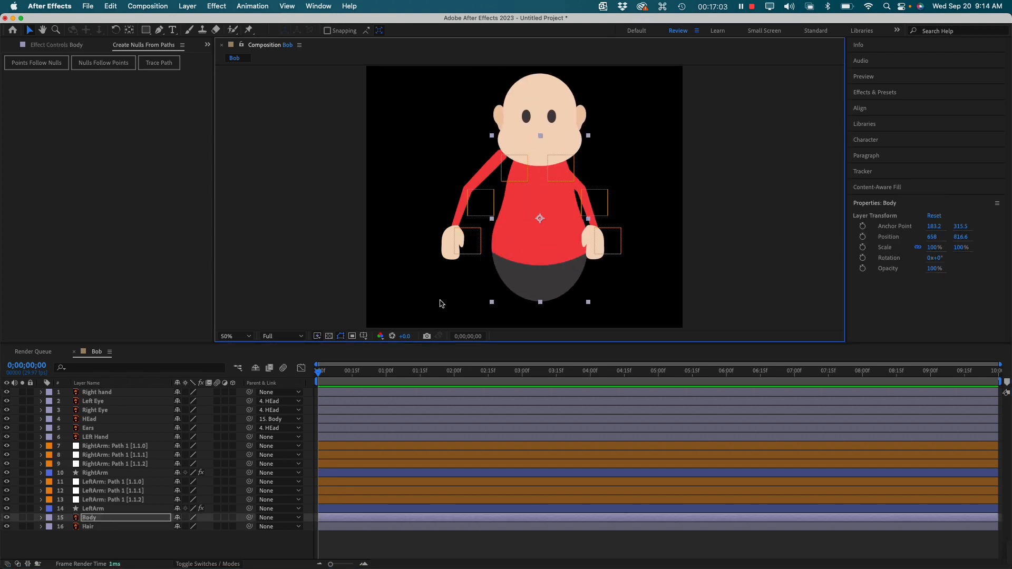
key(super+z)
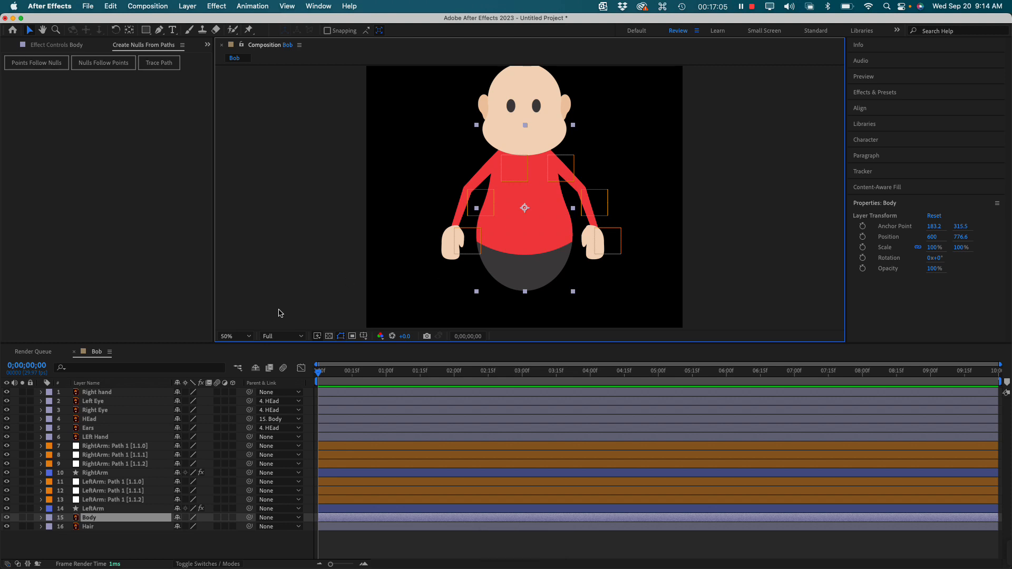
Parent the LeftArm layer to the Body layer.
click(95, 472)
click(106, 509)
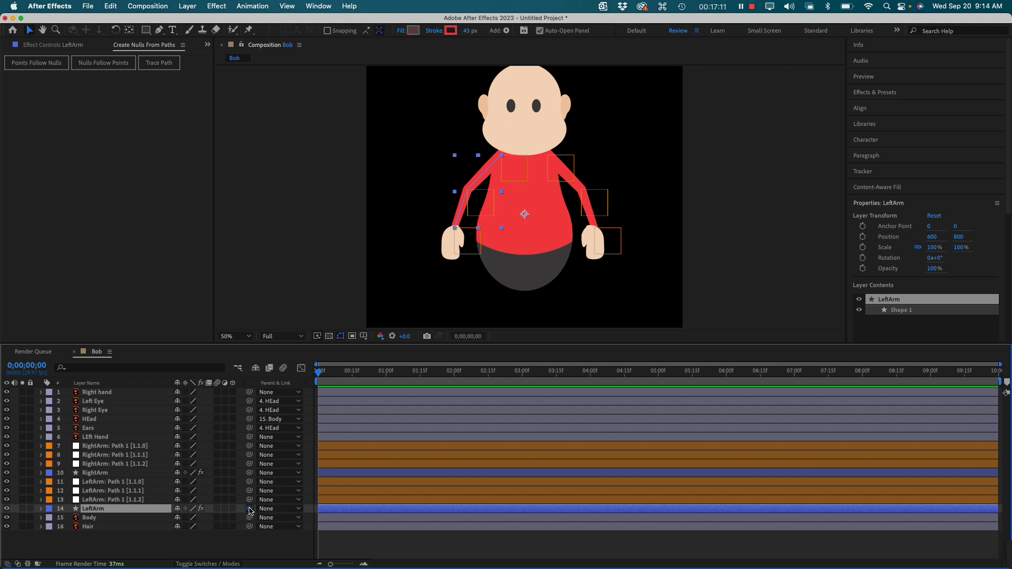
drag(248, 508, 105, 522)
Test LeftArm's parenting by moving Body to about 674, 826.6 and on to 560, 770.6, and undo both moves.
click(539, 243)
drag(538, 245, 558, 258)
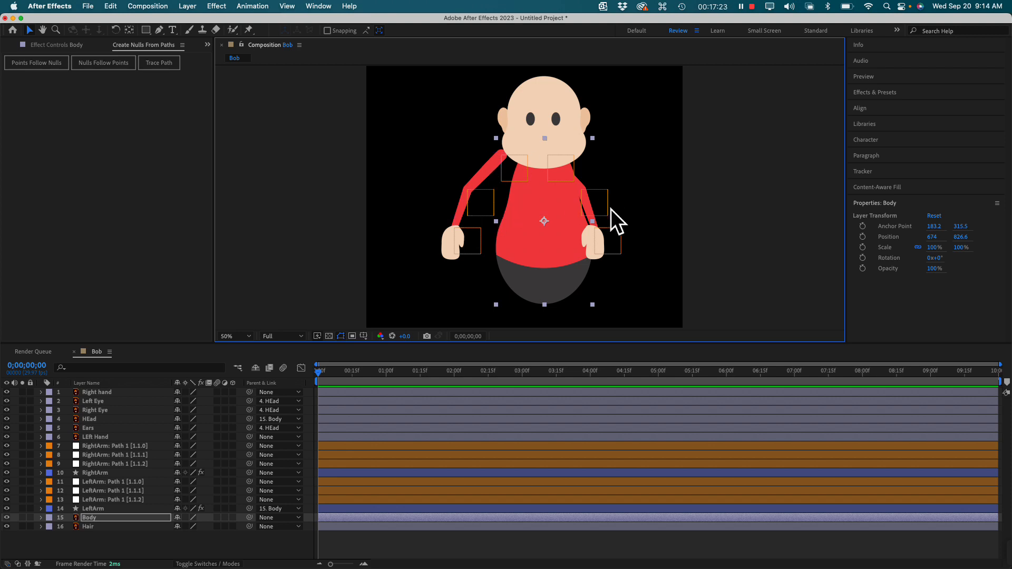
drag(551, 245, 522, 233)
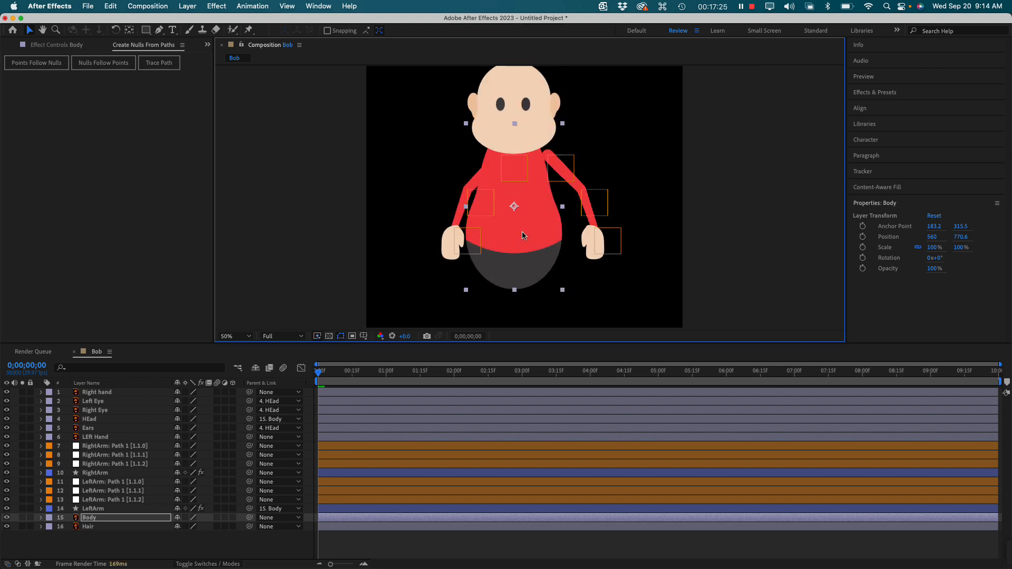
key(super+z)
key(super+z)
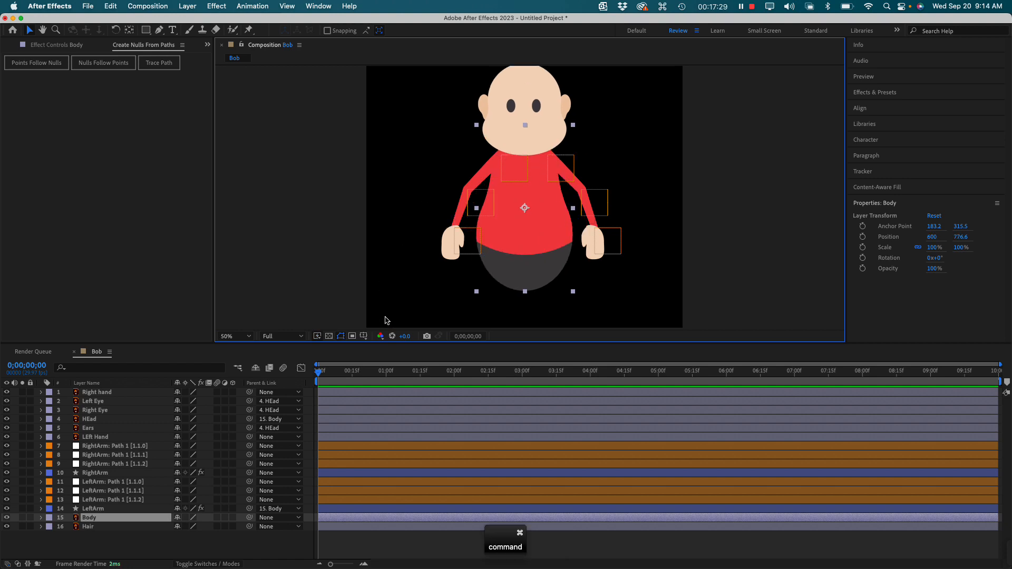
Undo LeftArm's parenting to Body, and parent the LeftArm: Path 1 [1.1.0] null to the Body layer.
key(super+z)
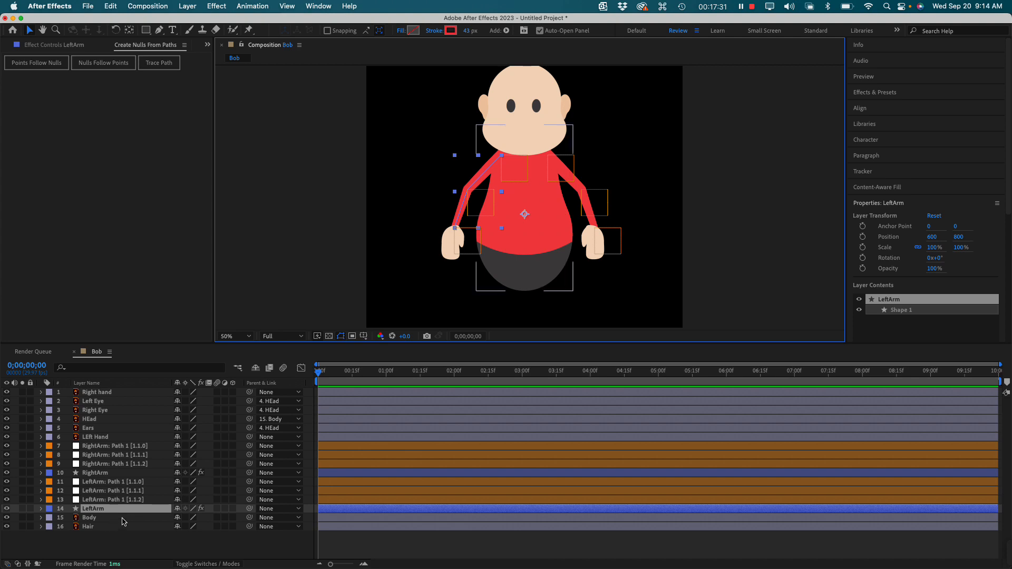
click(114, 481)
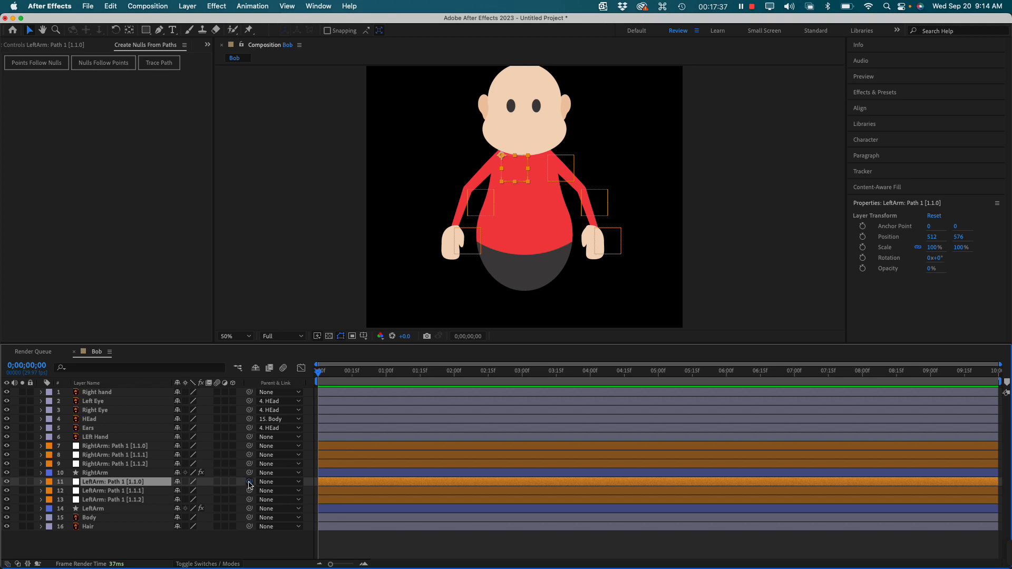
drag(249, 481, 114, 519)
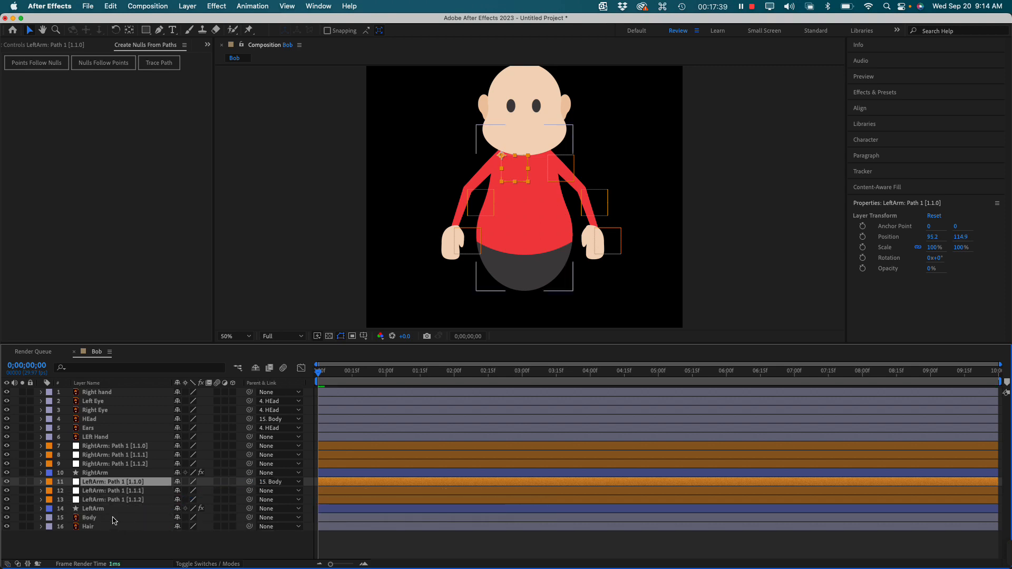
Test the left shoulder null's parenting by moving Body to about 620, 768.6, and undo the move.
mouse_move(534, 217)
mouse_down()
mouse_move(518, 211)
mouse_move(603, 219)
mouse_move(506, 216)
mouse_move(577, 213)
mouse_move(531, 220)
mouse_up()
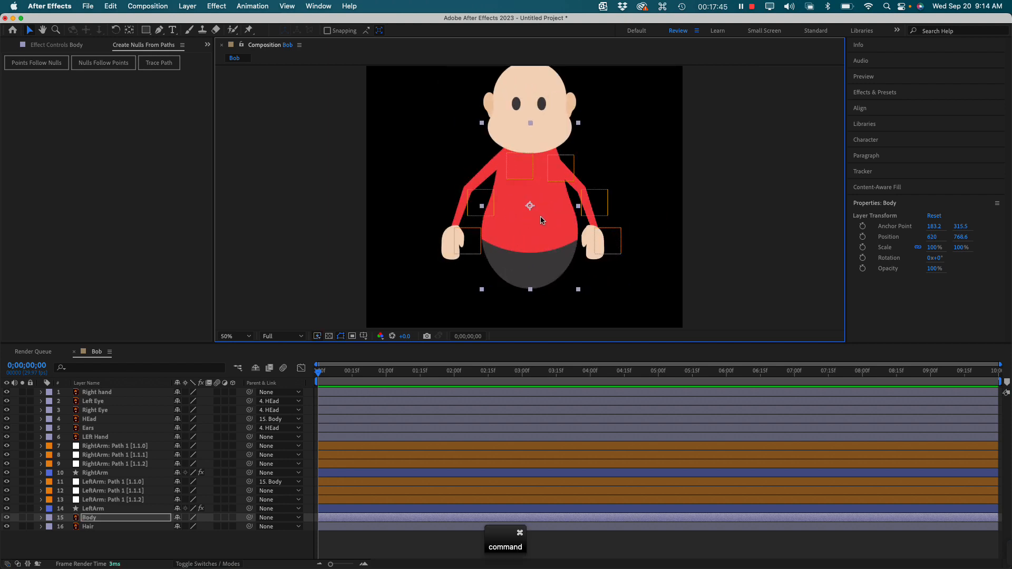
key(super+z)
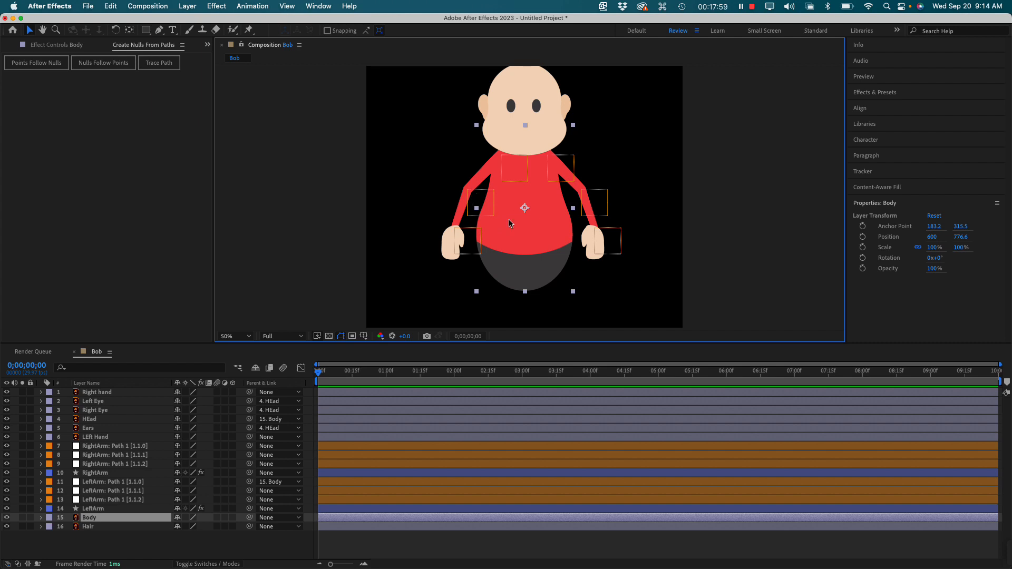
Chain the left arm nulls by parenting LeftArm: Path 1 [1.1.1] to [1.1.0] and LeftArm: Path 1 [1.1.2] to [1.1.1].
click(273, 494)
click(138, 497)
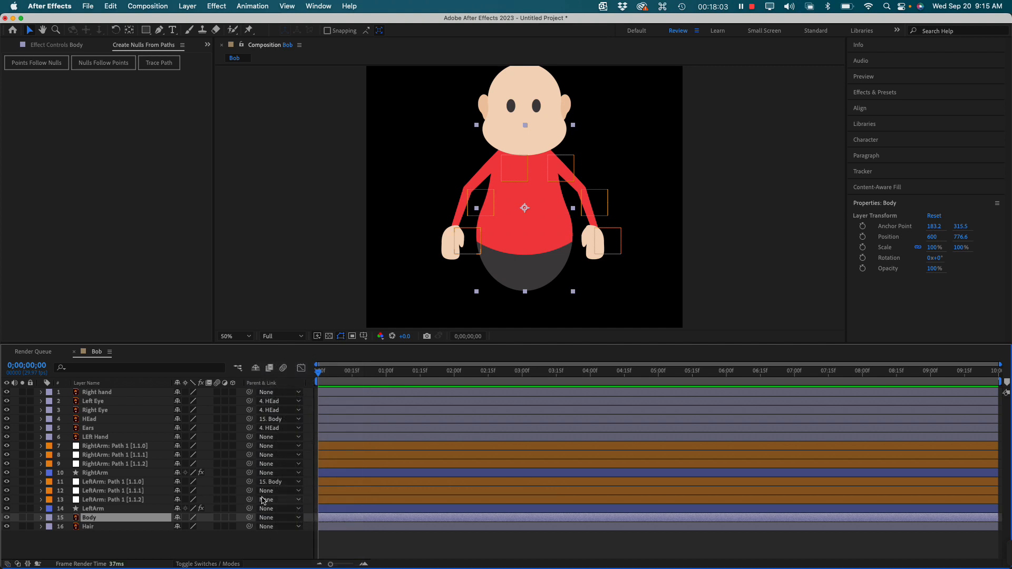
drag(250, 494, 136, 485)
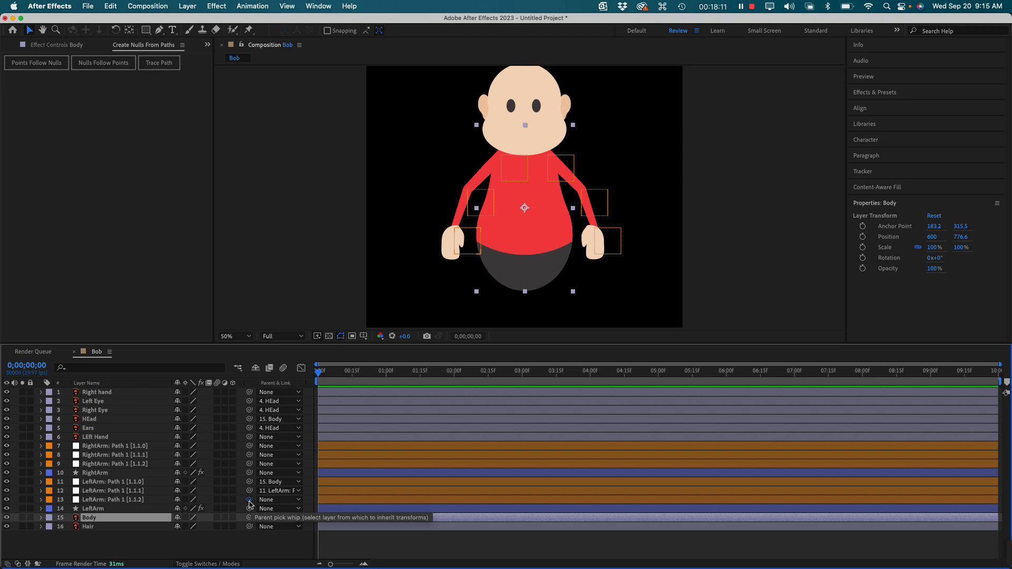
drag(250, 500, 141, 494)
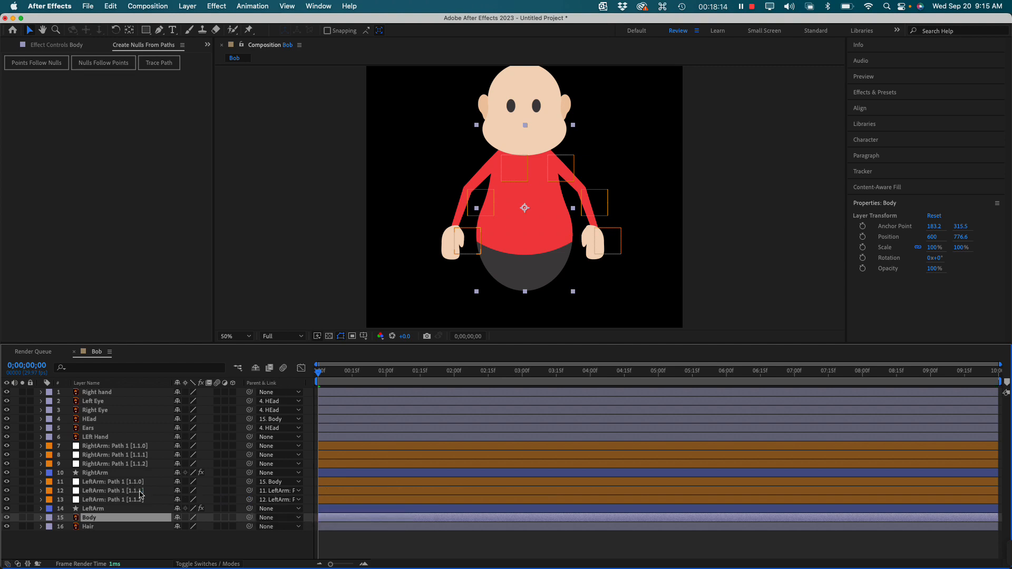
Test the chained left arm nulls by moving Body to about 540, 760.6, and undo the move.
click(522, 240)
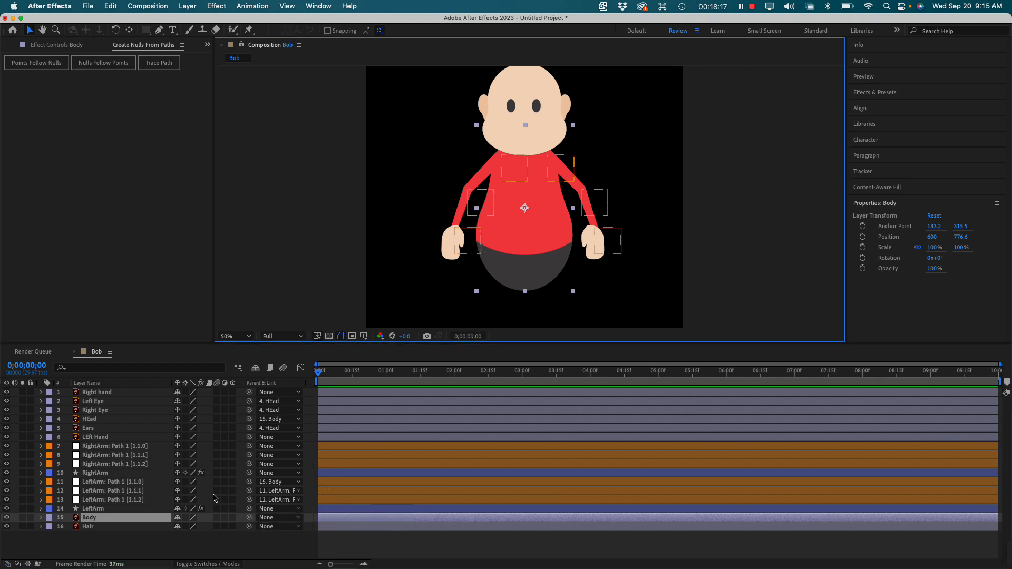
drag(534, 232, 512, 226)
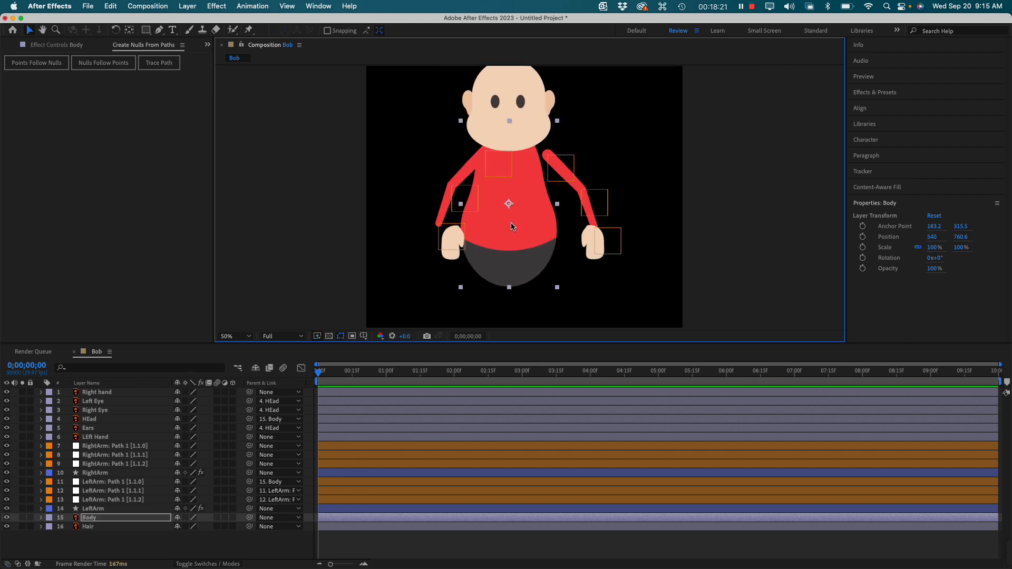
key(super+z)
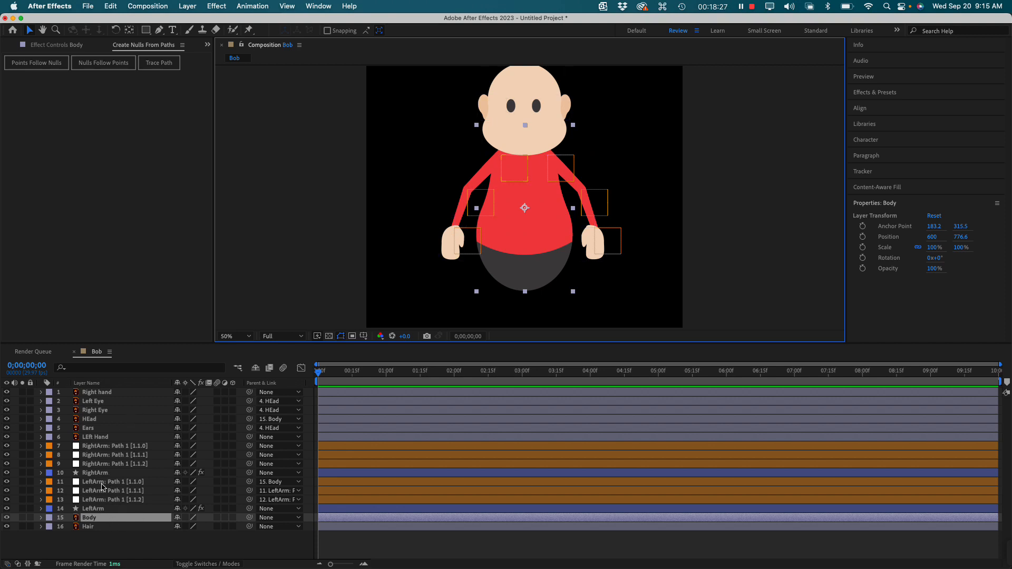
Try parenting the LEft Hand layer to the RightArm: Path 1 [1.1.2] null.
click(104, 438)
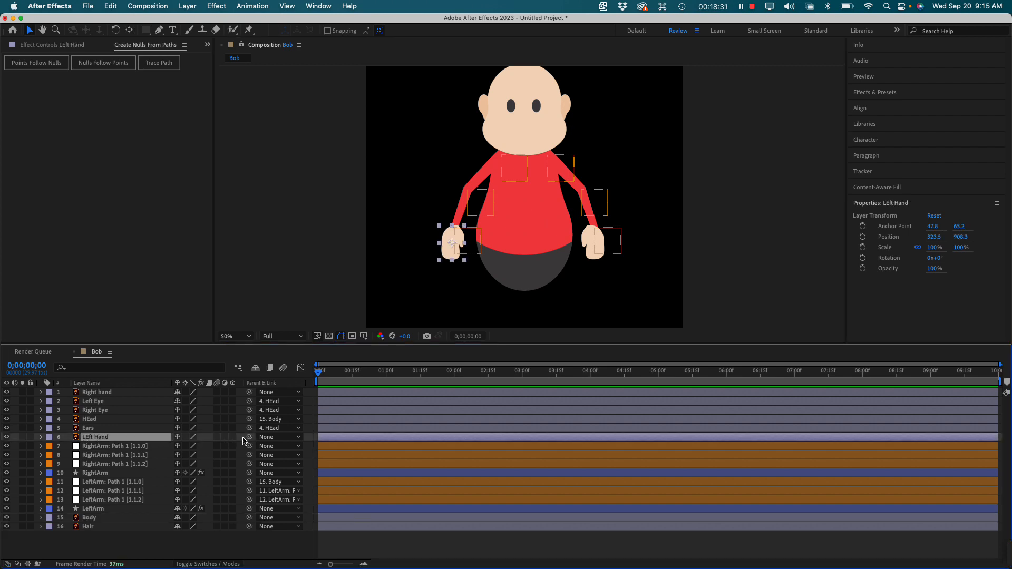
drag(249, 437, 136, 465)
key(alt)
Move the LEft Hand layer's anchor point up to the wrist, at about 53.8, 15.2, and return to the Selection tool.
click(129, 30)
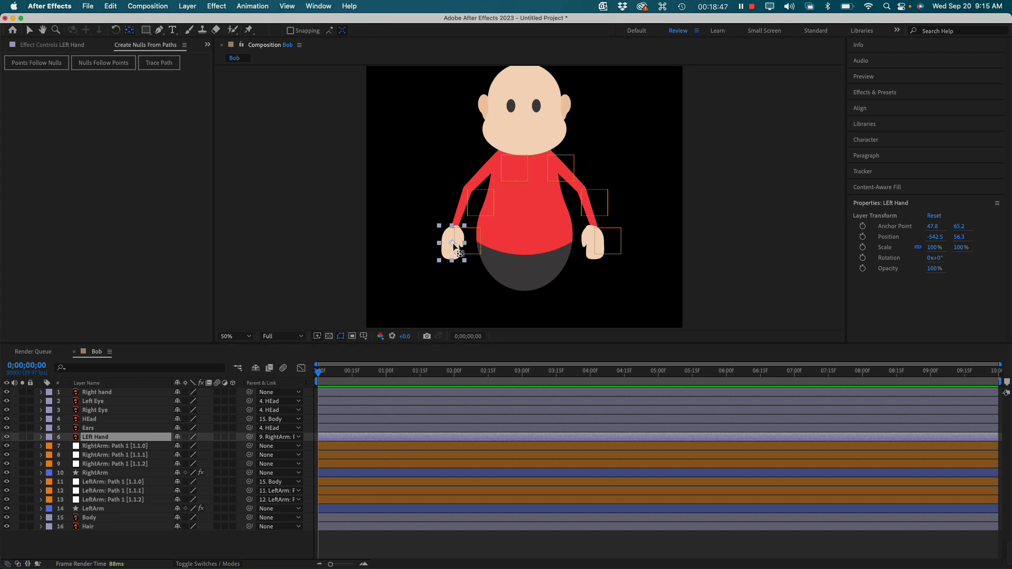
drag(454, 244, 454, 229)
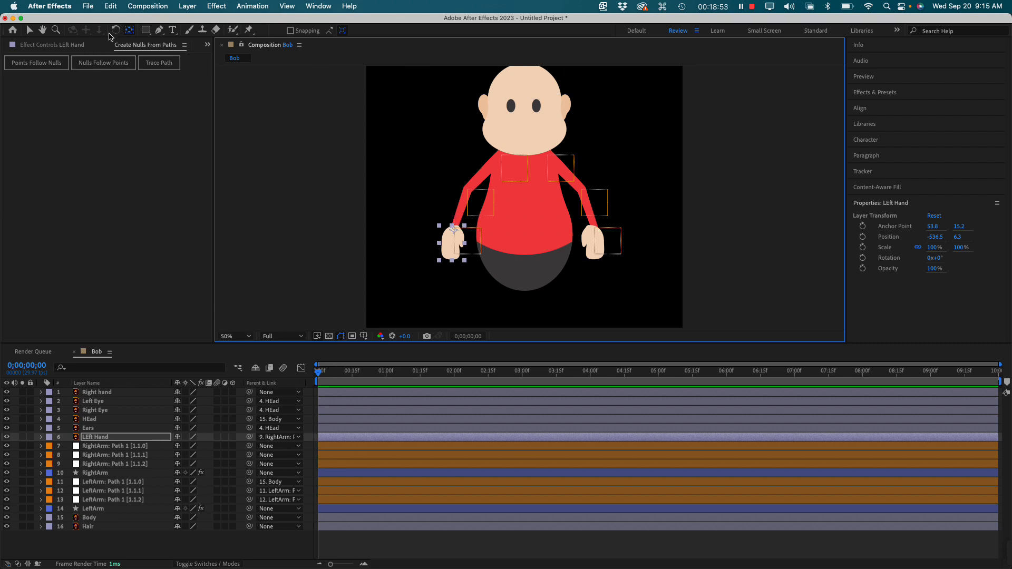
click(29, 30)
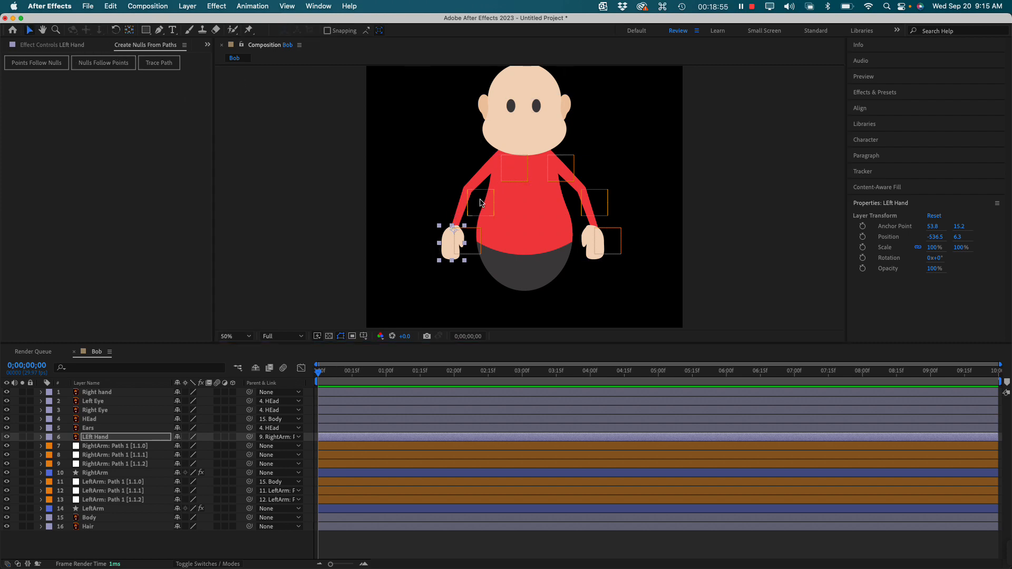
Test the hand connection by moving the LeftArm: Path 1 [1.1.1] elbow null slightly up and outward, and undo the move.
click(478, 207)
drag(479, 206, 465, 192)
key(super+z)
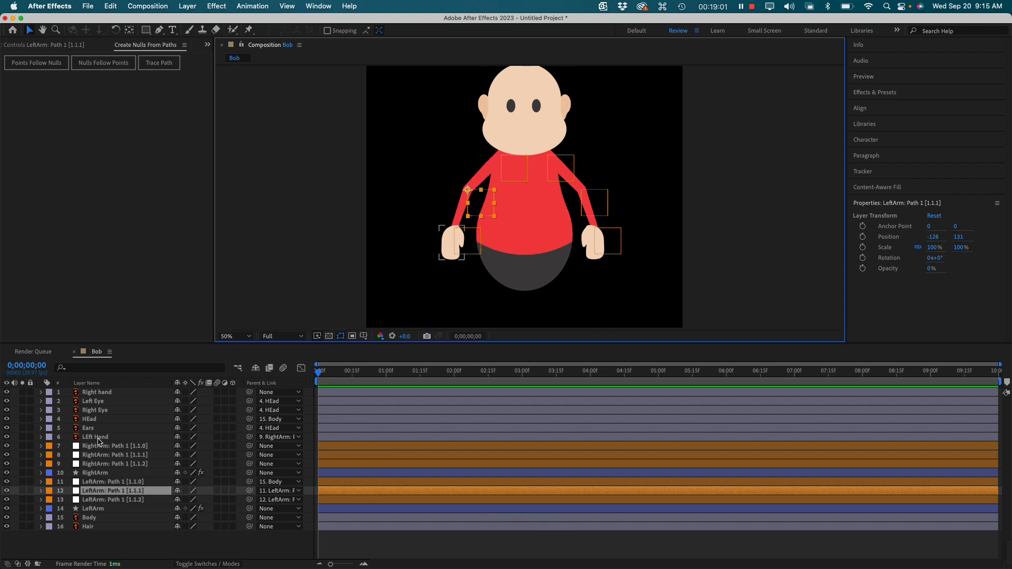
Reparent the LEft Hand layer to the LeftArm: Path 1 [1.1.2] null.
click(98, 439)
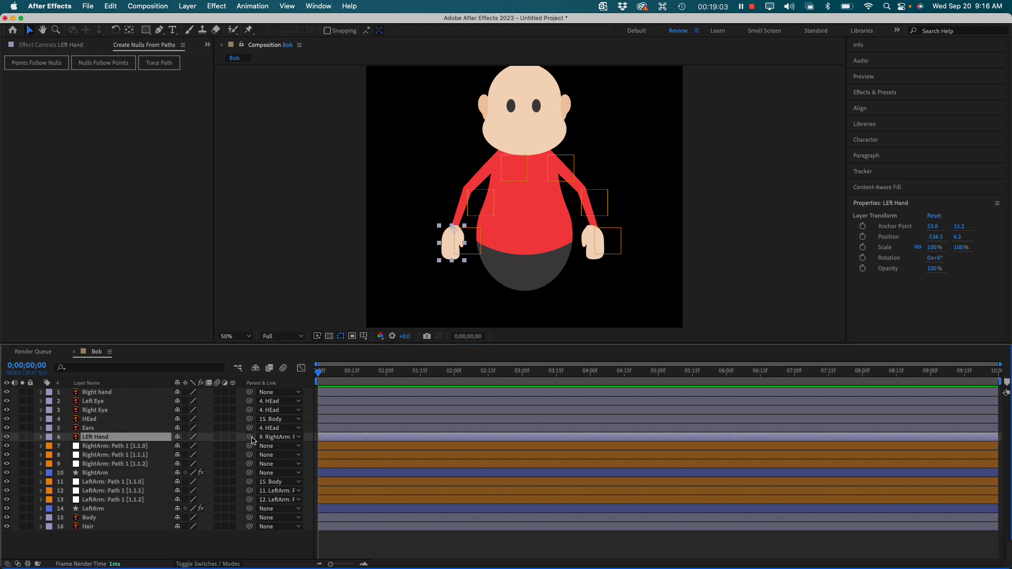
drag(250, 437, 132, 502)
Test the left hand's parenting by moving Body to about 534, 808.6, and undo the move.
click(523, 228)
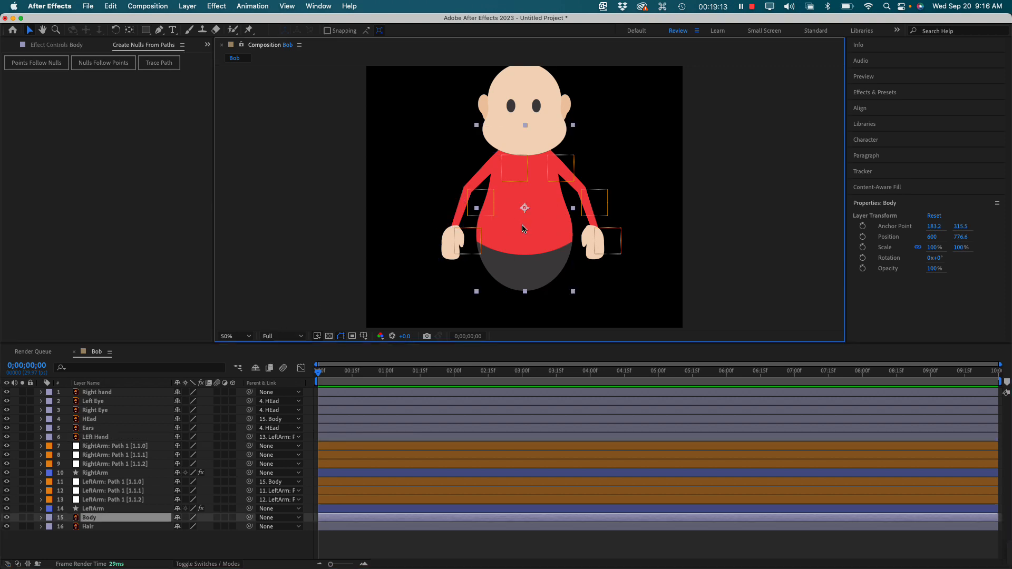
mouse_move(525, 230)
mouse_down()
mouse_move(491, 220)
mouse_move(508, 235)
mouse_up()
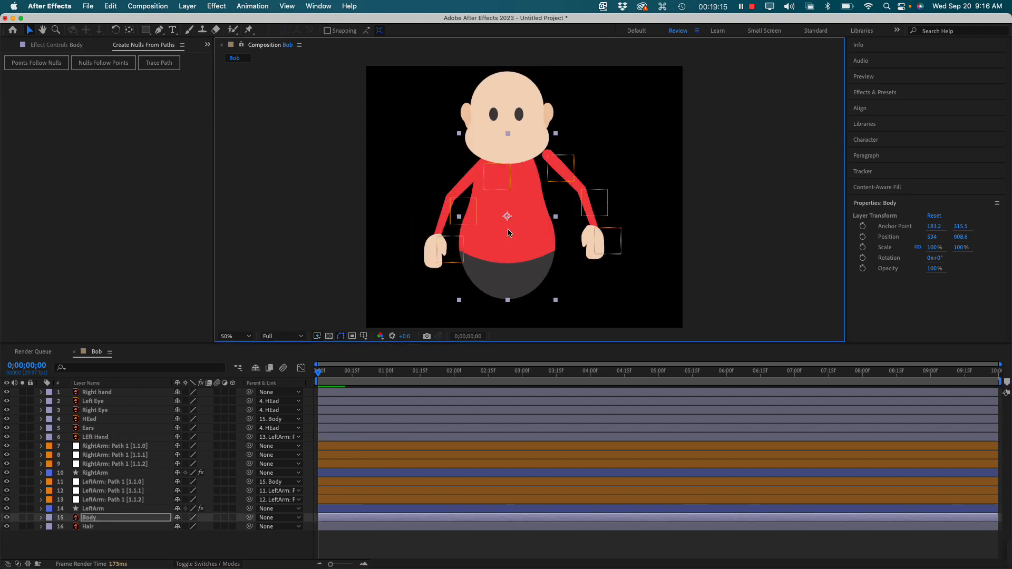
key(super+z)
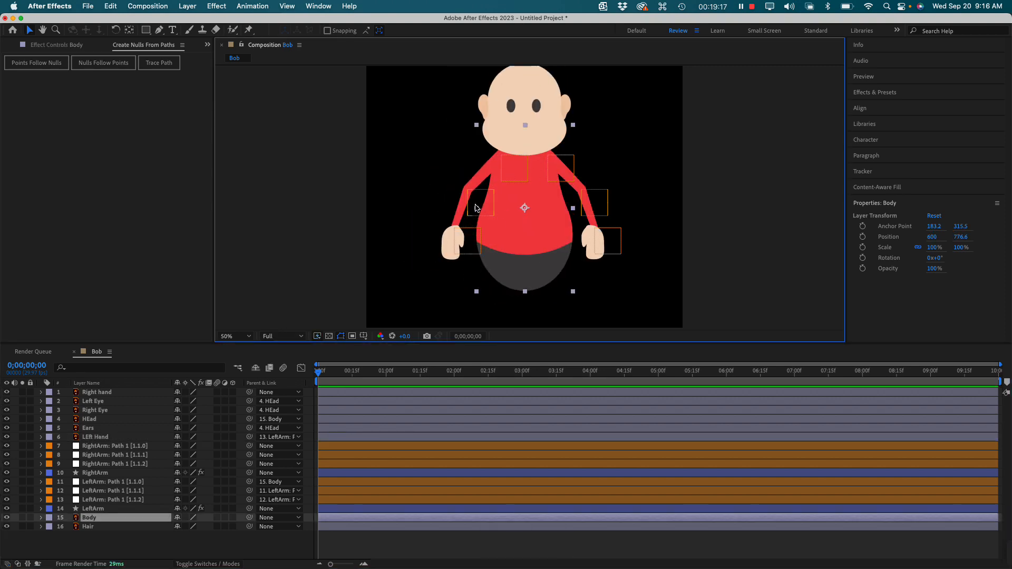
Test the left elbow by moving the LeftArm: Path 1 [1.1.1] null around, and leave it at about -120, 115.
click(394, 200)
mouse_move(476, 199)
mouse_down()
mouse_move(448, 173)
mouse_move(466, 174)
mouse_move(414, 158)
mouse_move(452, 203)
mouse_move(453, 176)
mouse_move(477, 199)
mouse_up()
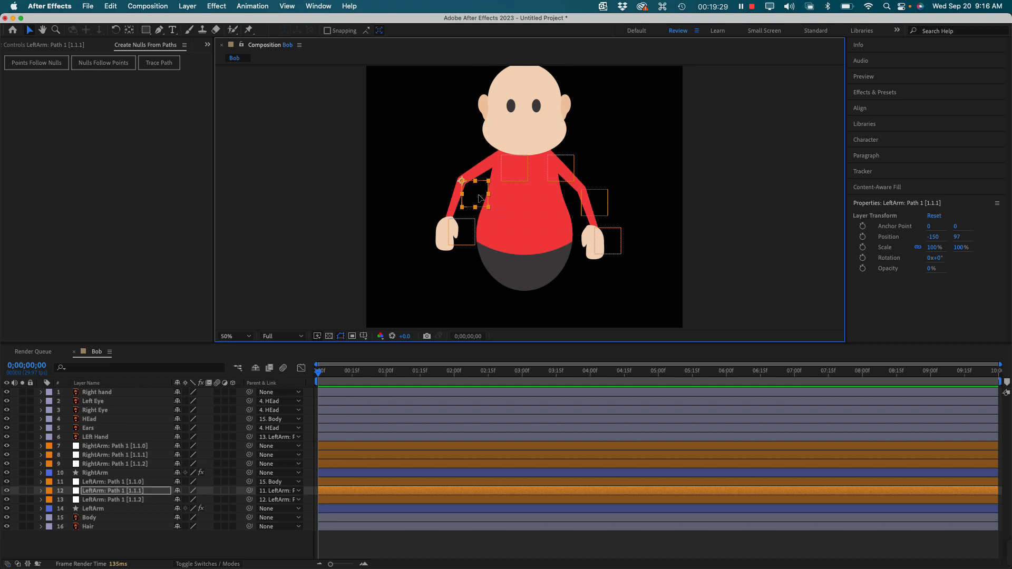
mouse_move(479, 198)
mouse_down()
mouse_move(474, 207)
mouse_move(481, 185)
mouse_move(476, 203)
mouse_move(471, 185)
mouse_move(486, 182)
mouse_up()
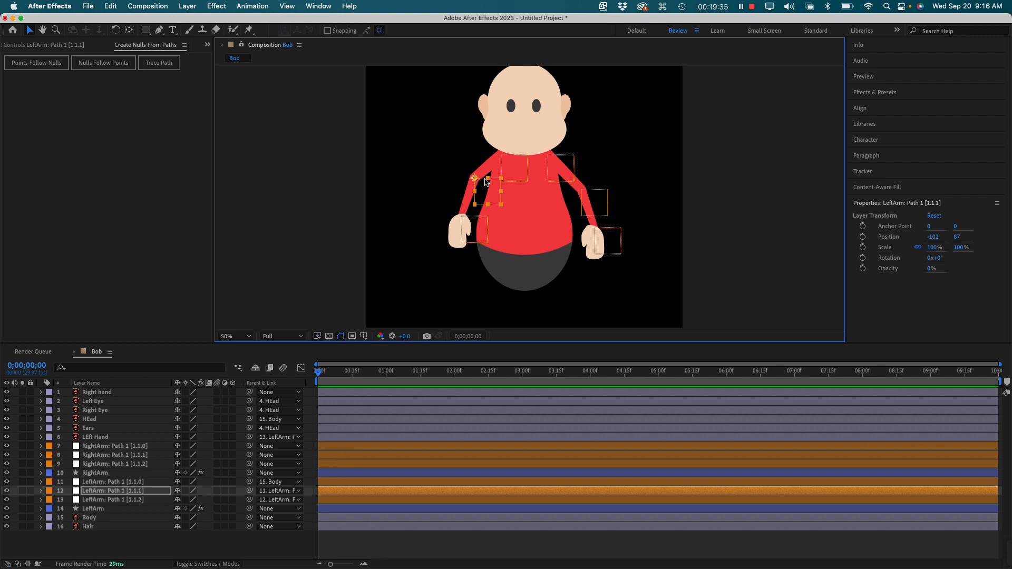
drag(488, 198, 486, 207)
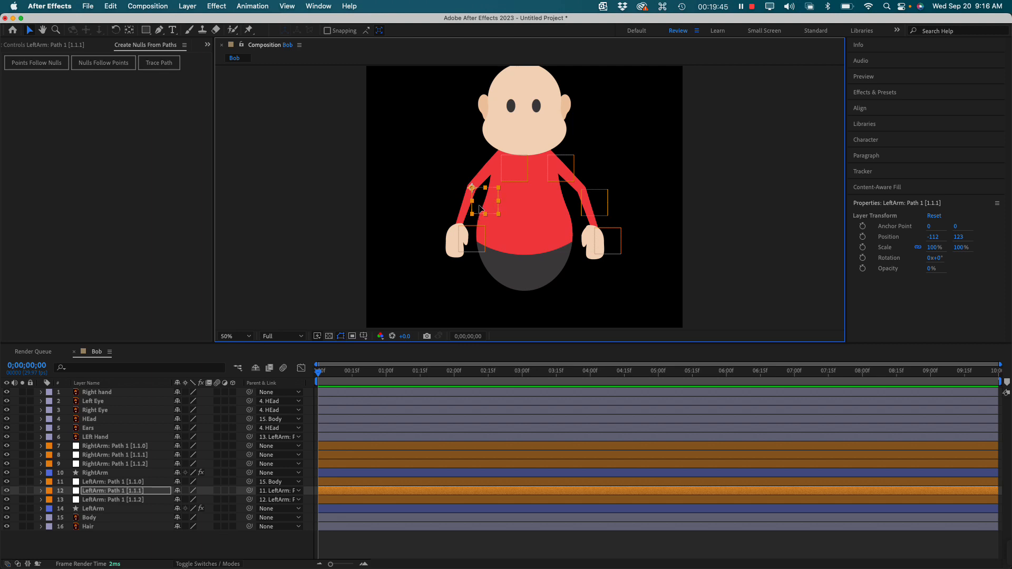
drag(480, 208, 478, 200)
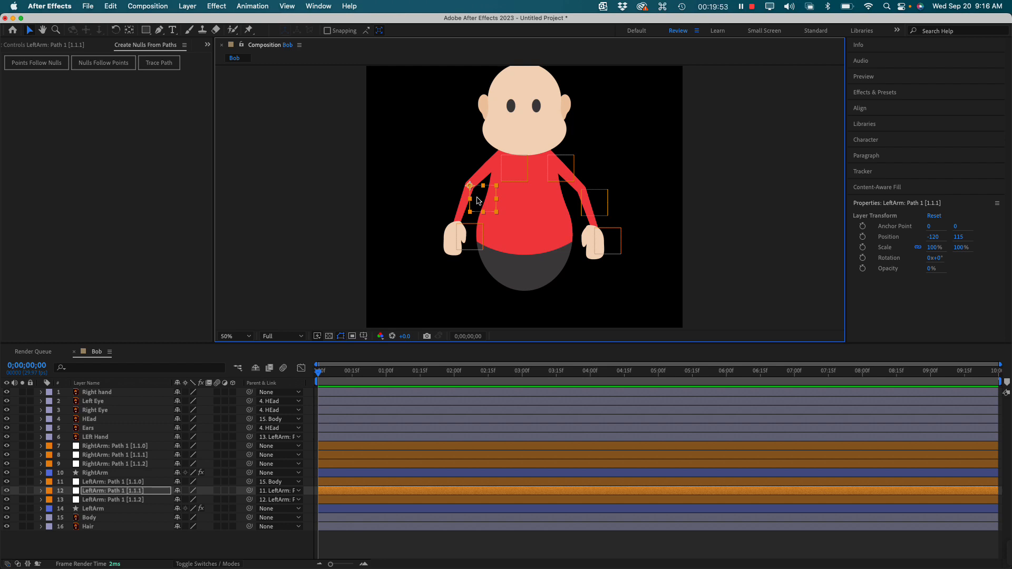
Test raising the left arm by moving LeftArm: Path 1 [1.1.2] to about -142, -133 and rotating LEft Hand to about 166.8°, and undo both changes.
click(403, 231)
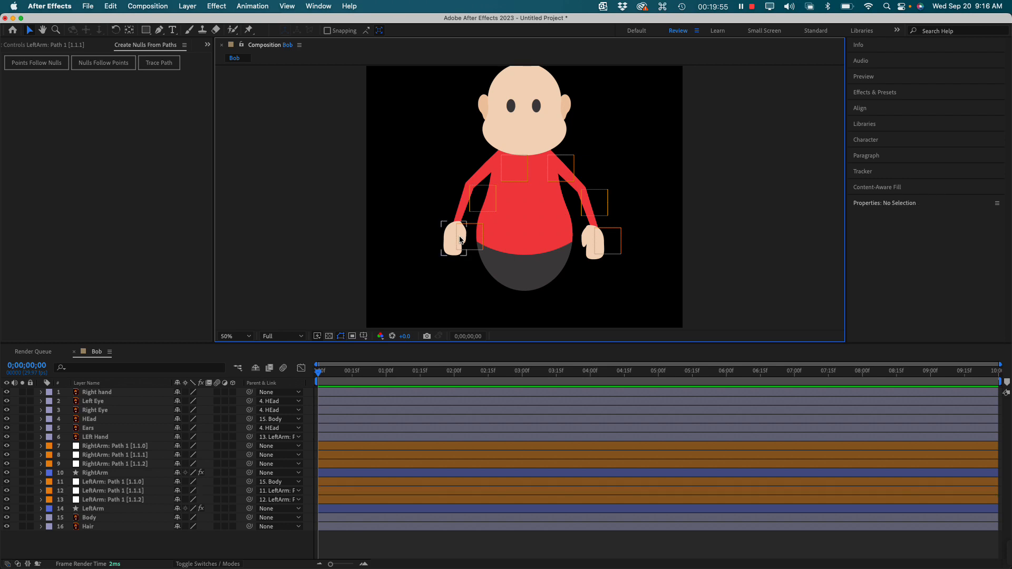
drag(477, 234, 455, 167)
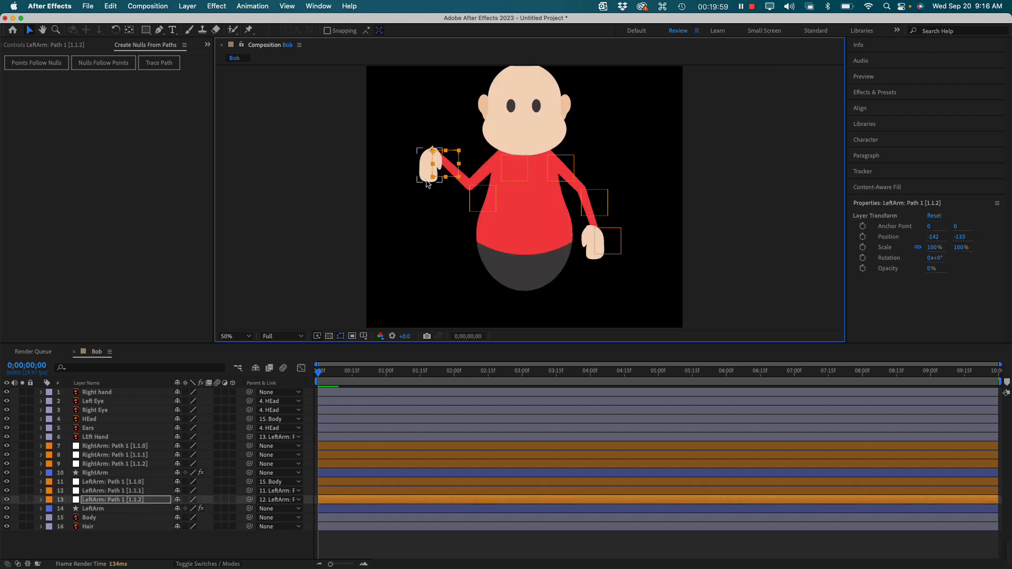
click(424, 174)
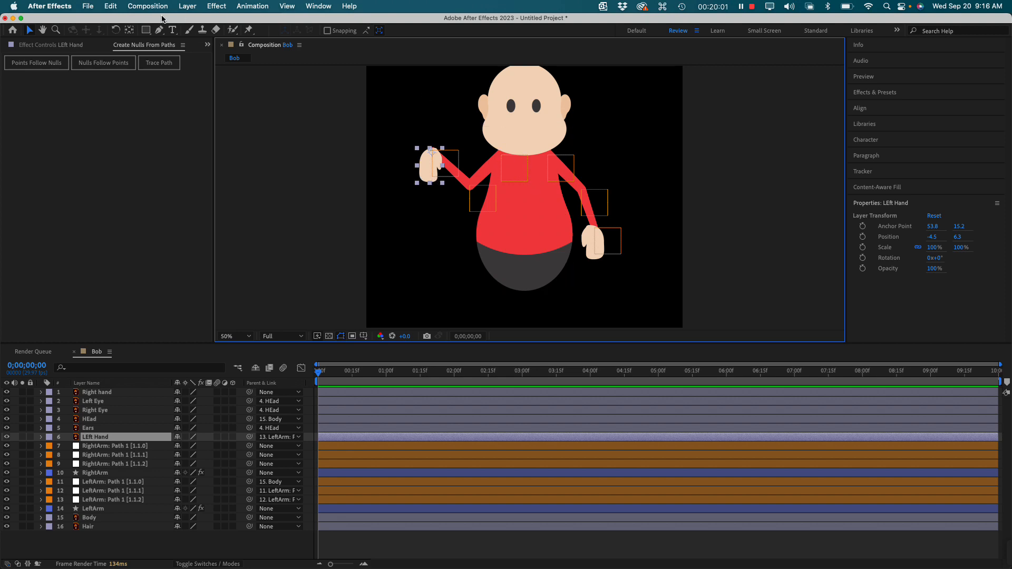
click(115, 30)
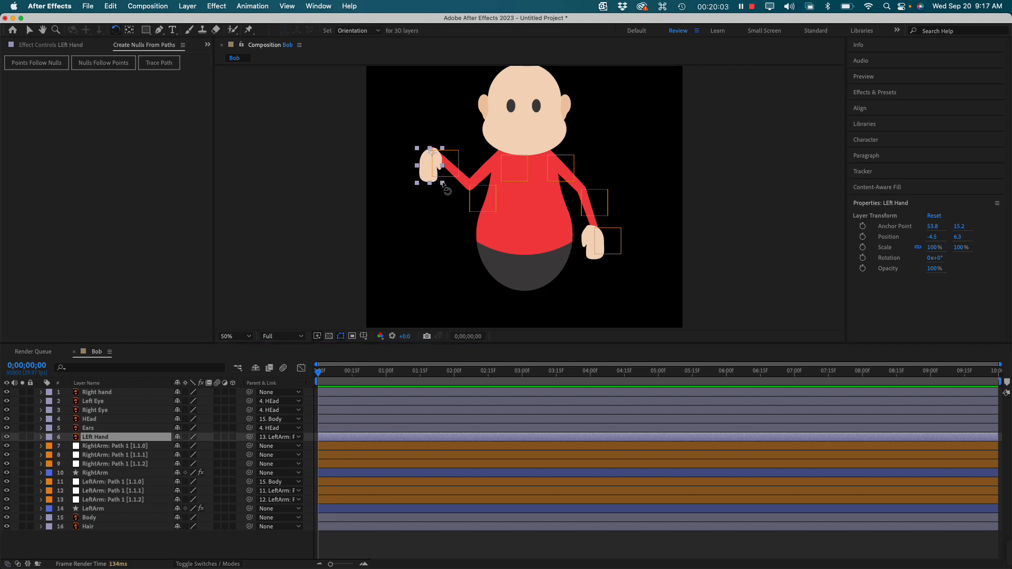
drag(446, 188, 398, 112)
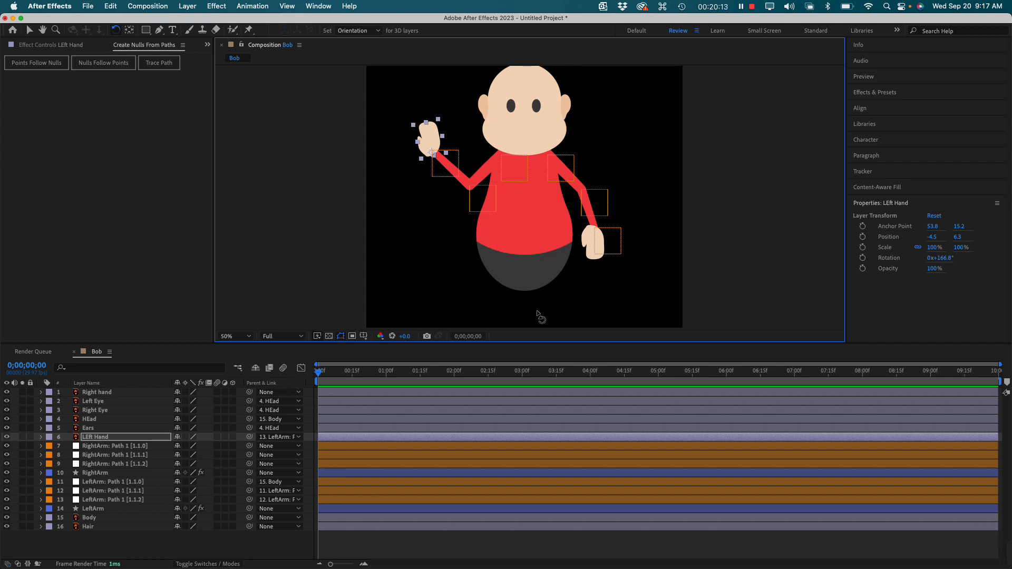
drag(540, 342, 539, 427)
key(super+z)
key(super+z)
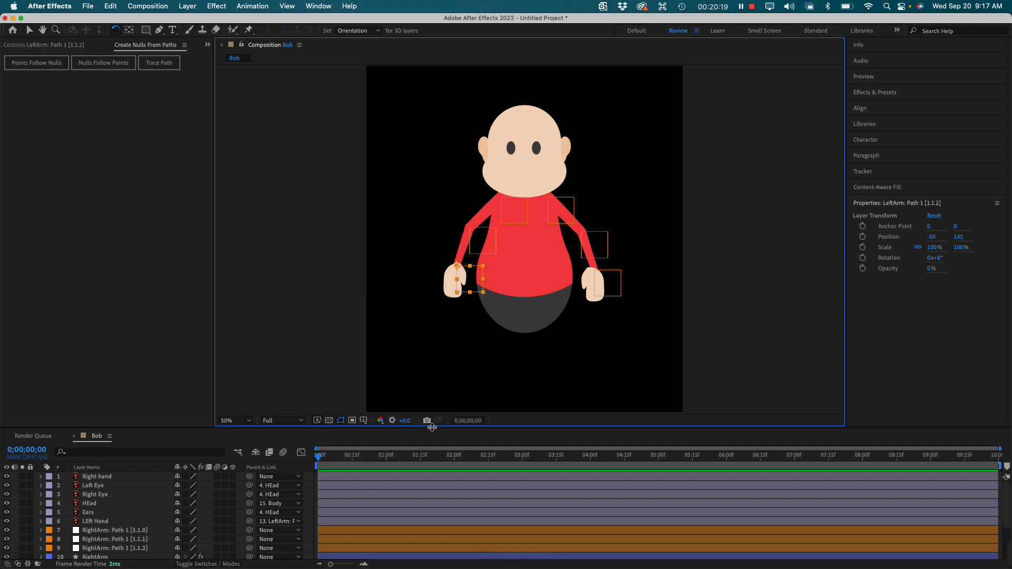
Enlarge the timeline area to show all layers, and select the RightArm: Path 1 [1.1.2] null with the composition in view.
drag(432, 427, 423, 310)
key(super+minus)
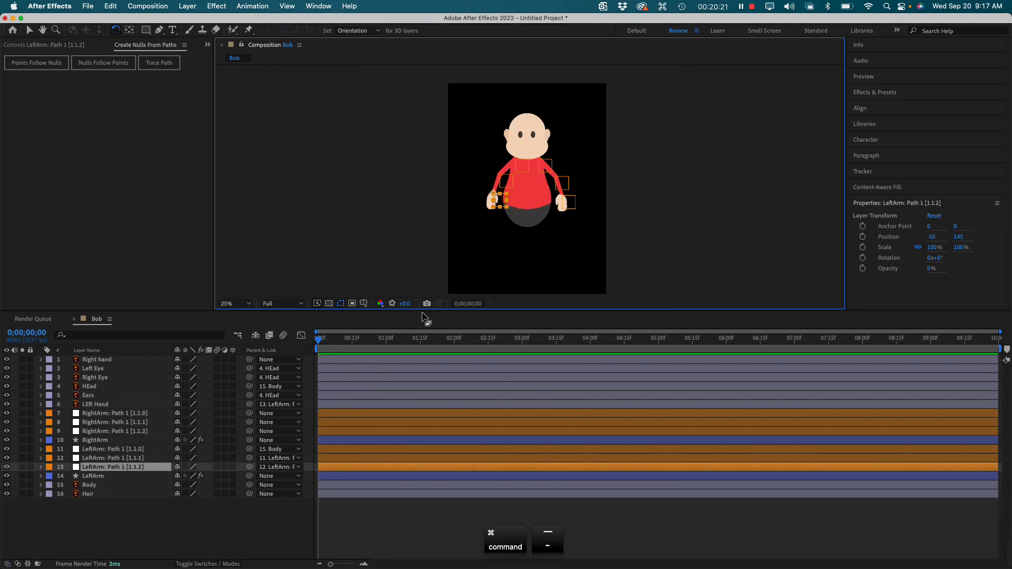
click(127, 521)
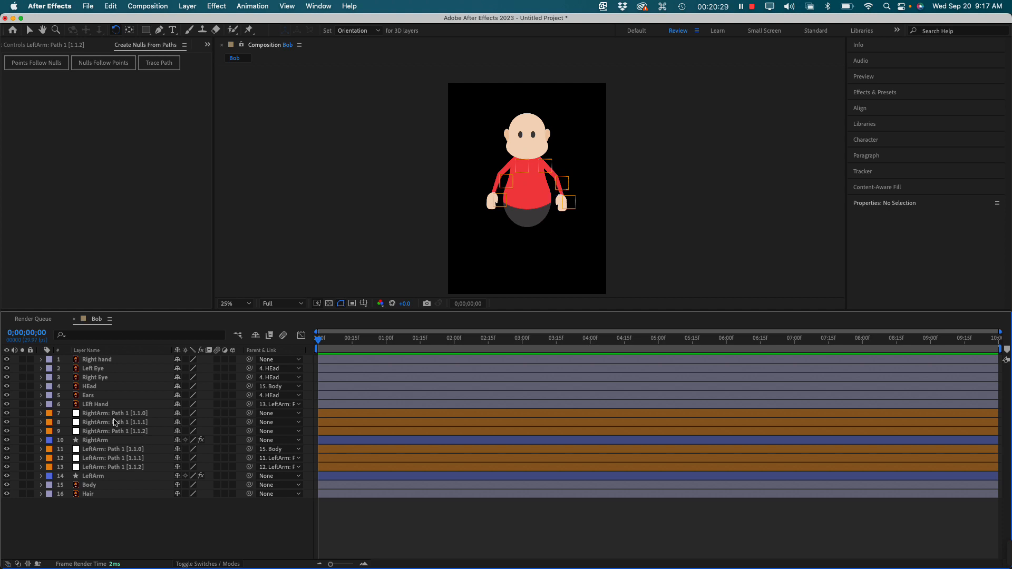
double_click(104, 433)
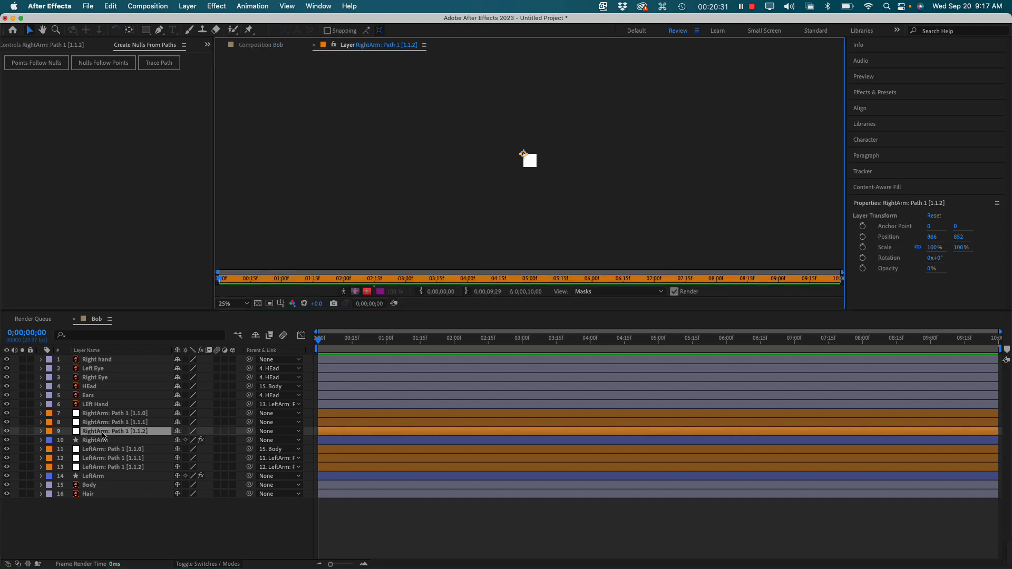
click(315, 47)
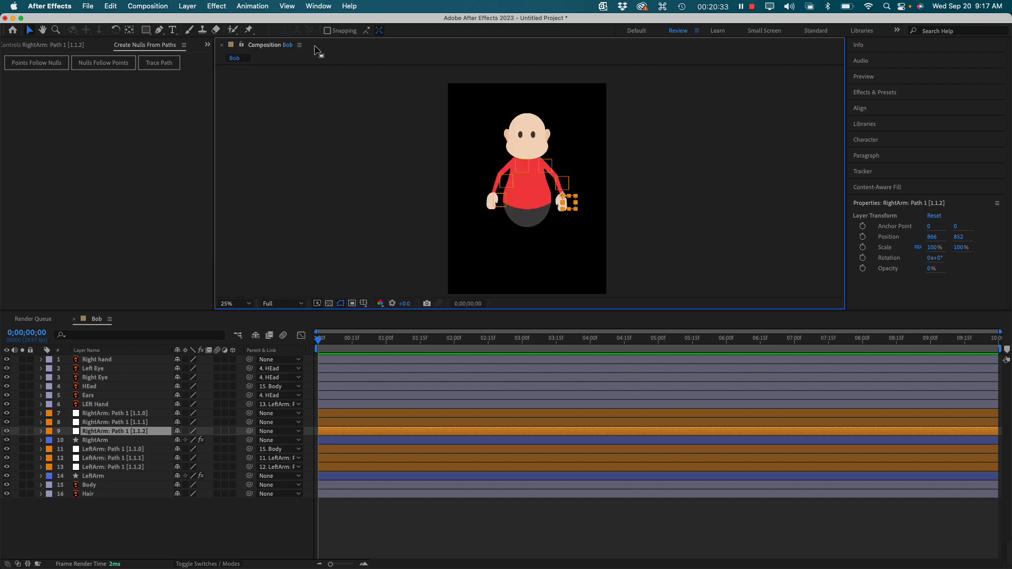
click(130, 436)
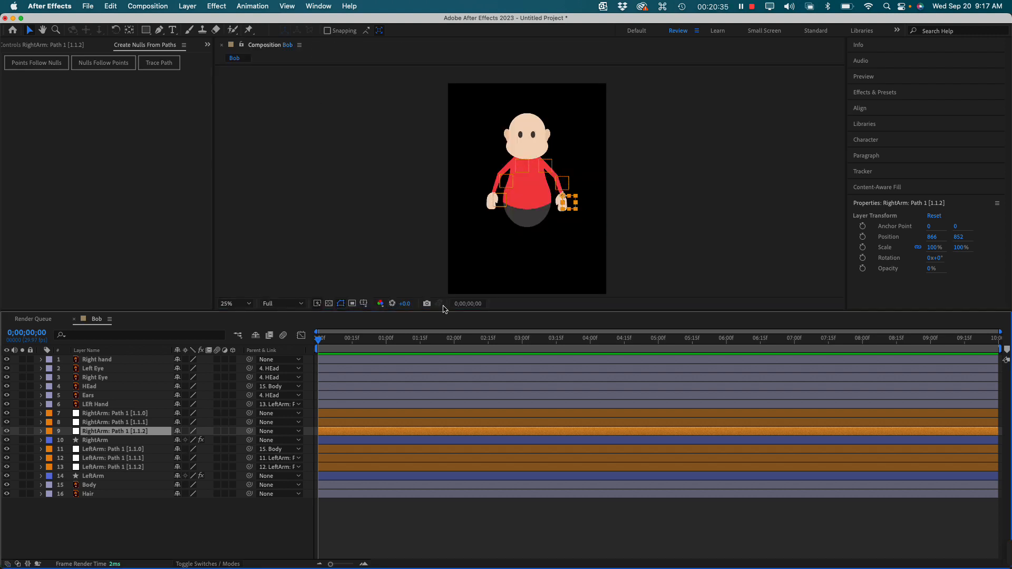
Rename the RightArm: Path 1 [1.1.2] null as RA|Wrist.
key(Return)
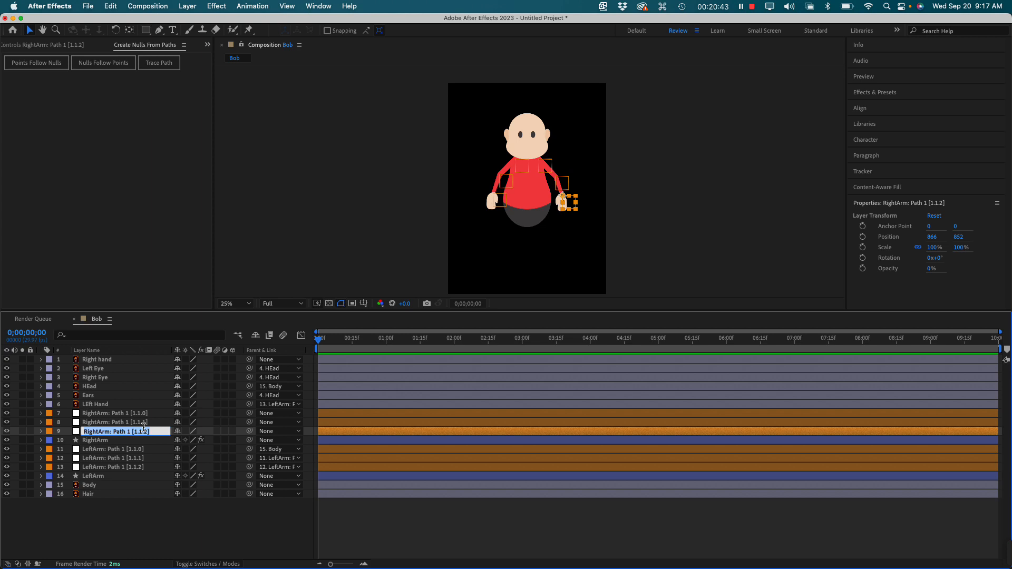
text(RW)
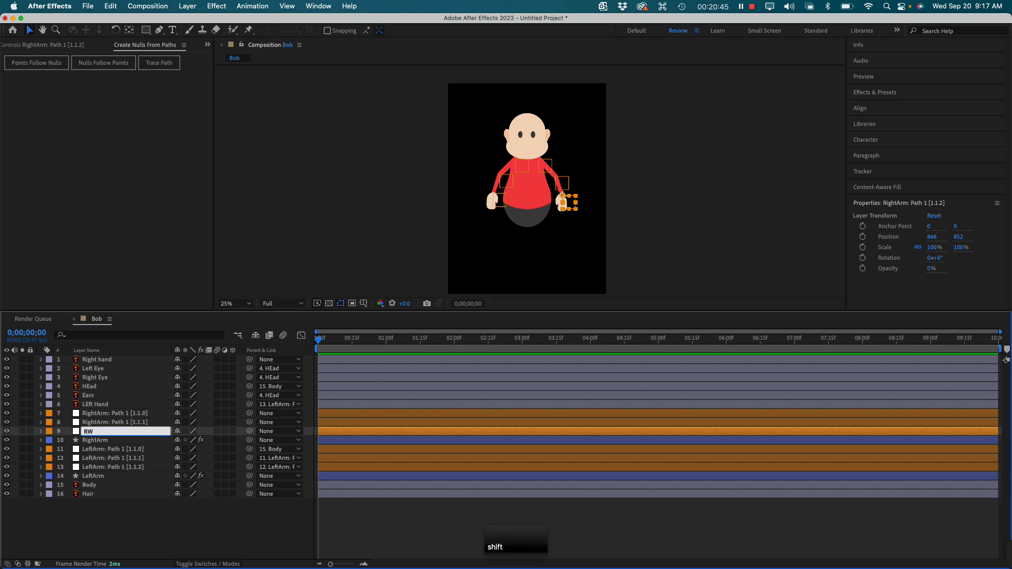
key(BackSpace)
text(A|)
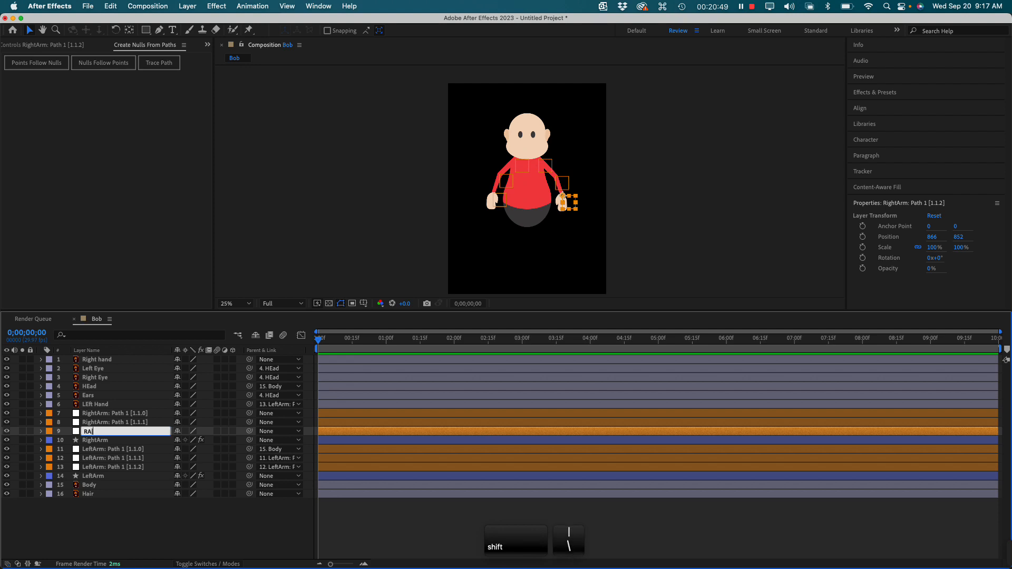
text(Wrist)
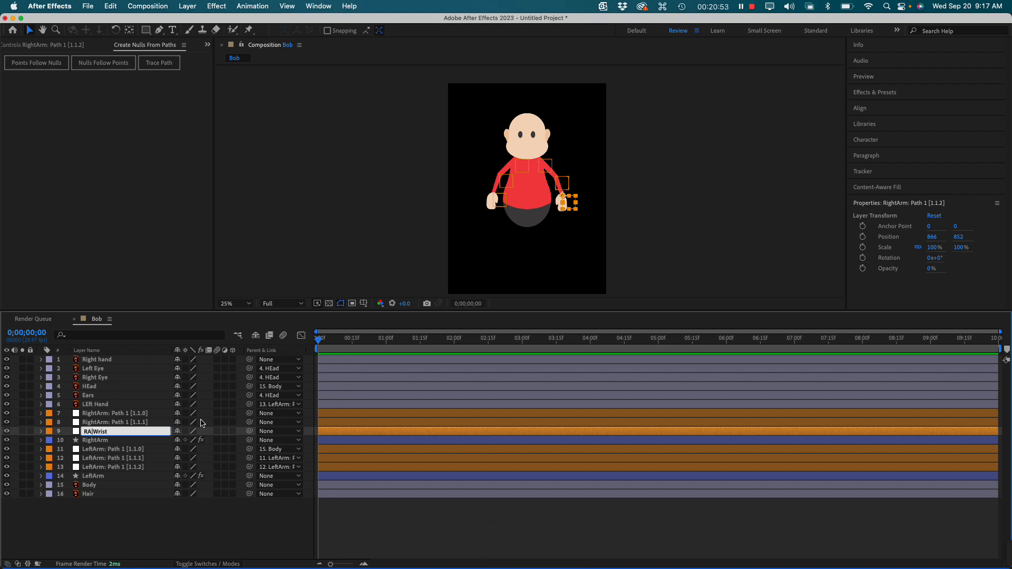
Rename the RightArm: Path 1 [1.1.1] null as RA|Elbow.
click(112, 424)
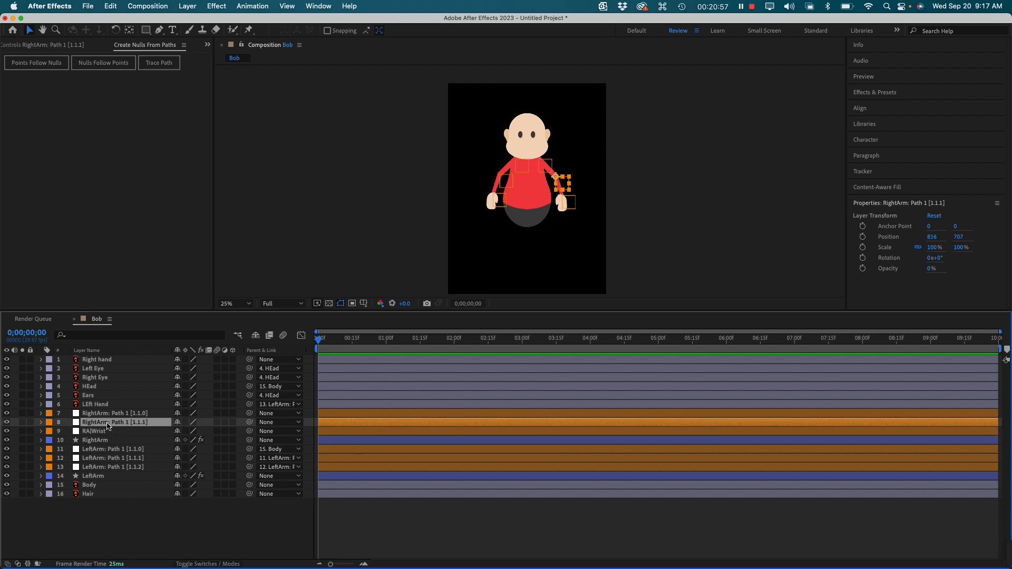
key(Return)
text(RA)
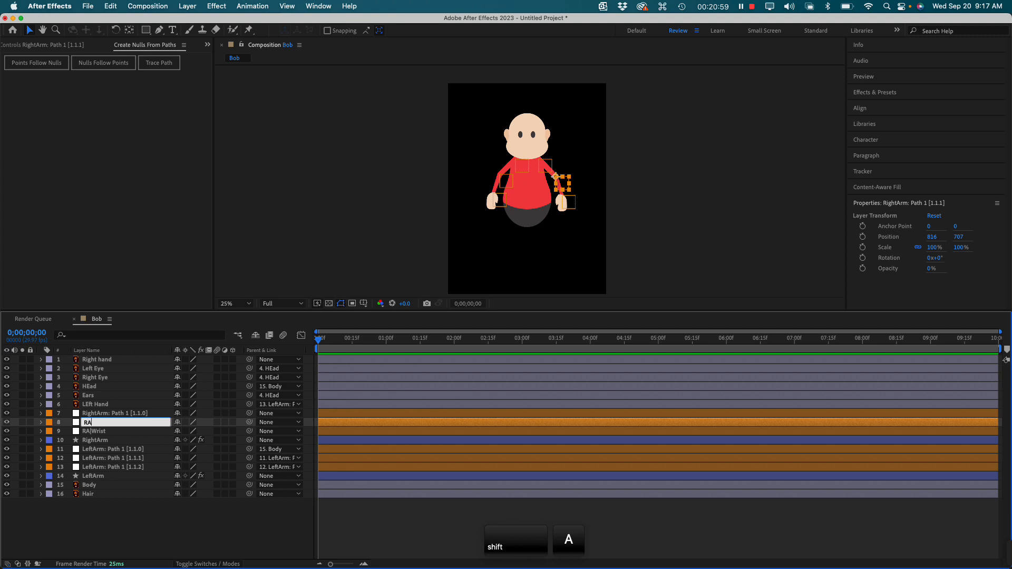
text(|El)
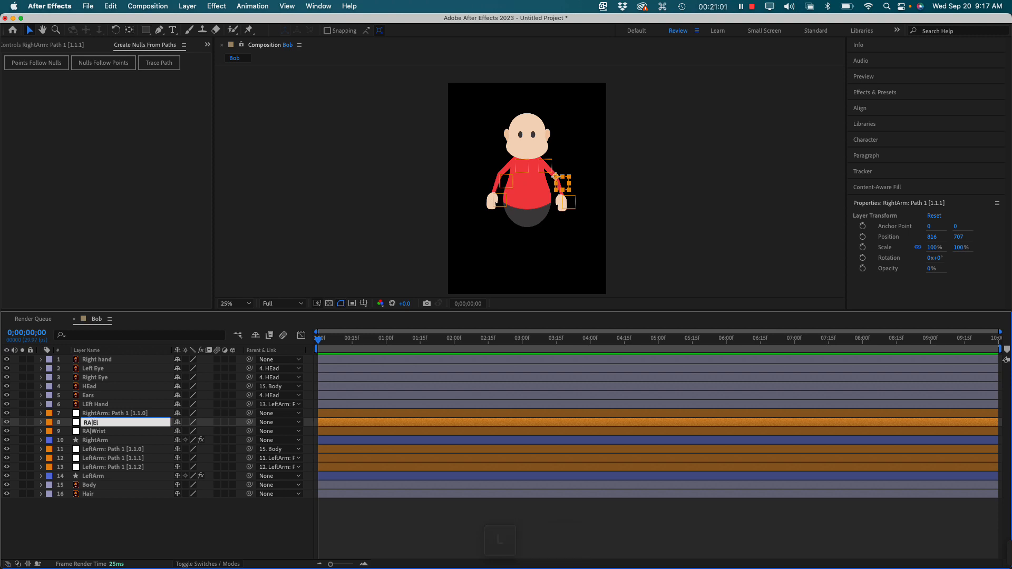
text(bow)
key(Return)
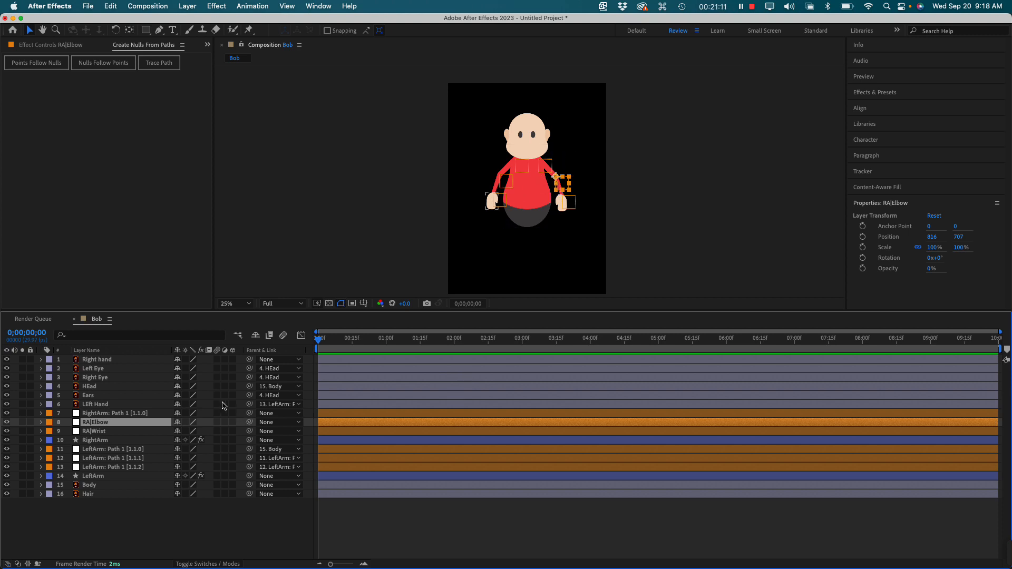
Check where the RA|Wrist and LeftArm: Path 1 [1.1.2] nulls sit on the character, and clear the selection.
click(100, 431)
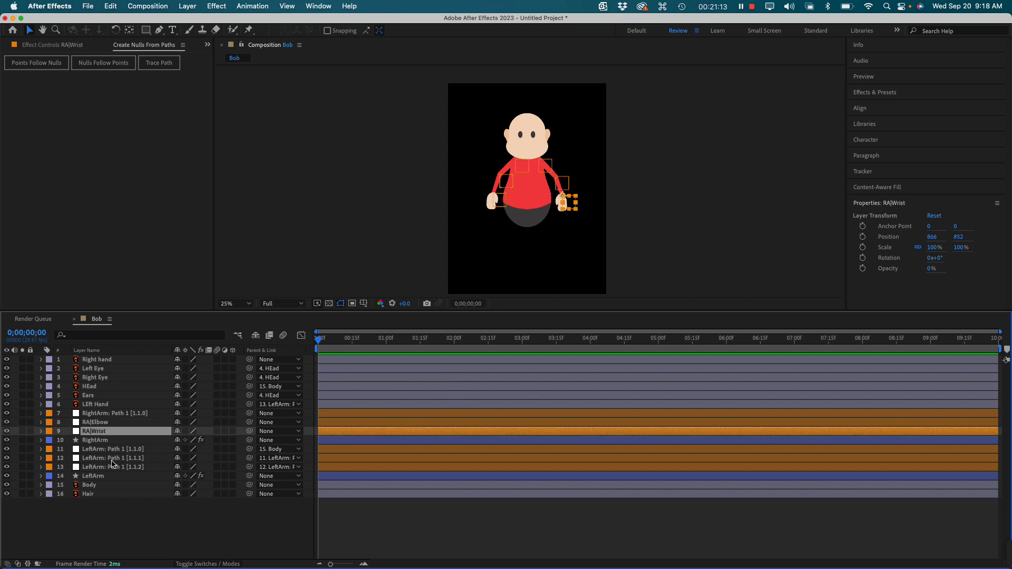
click(107, 468)
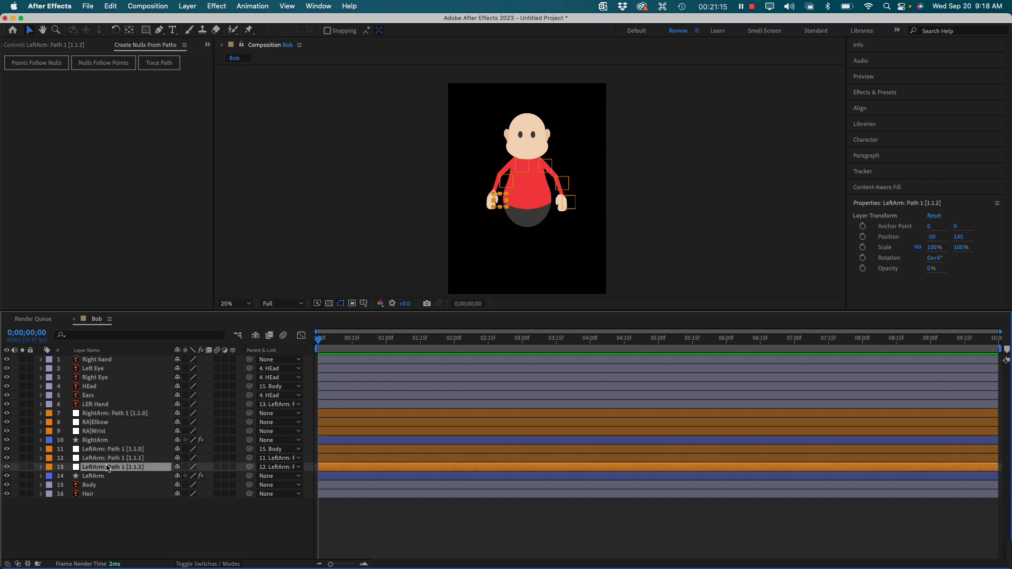
click(126, 509)
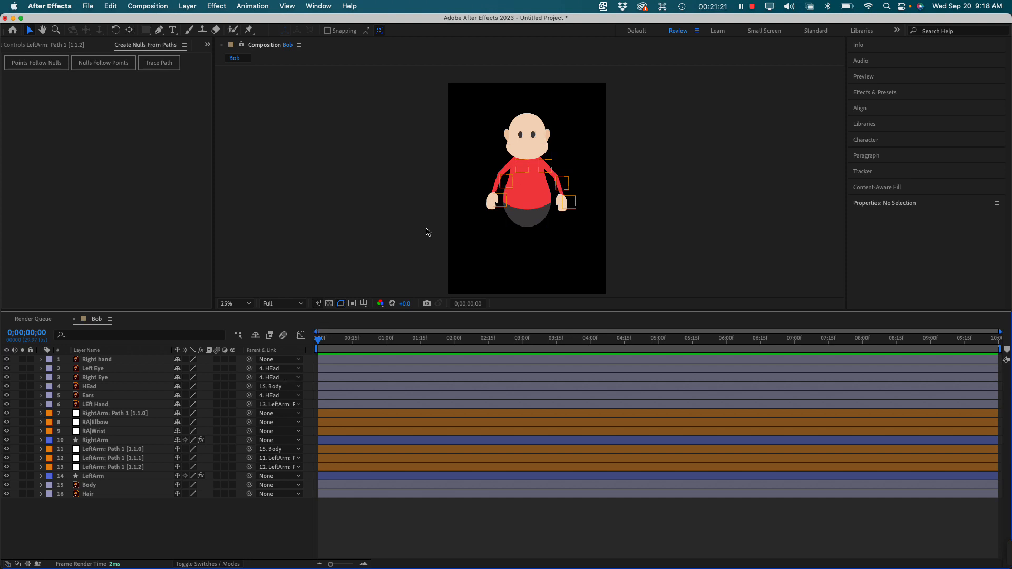
Magnify the composition to 50% with the character's head and both arms in view, and select the HEad layer.
key(super+=)
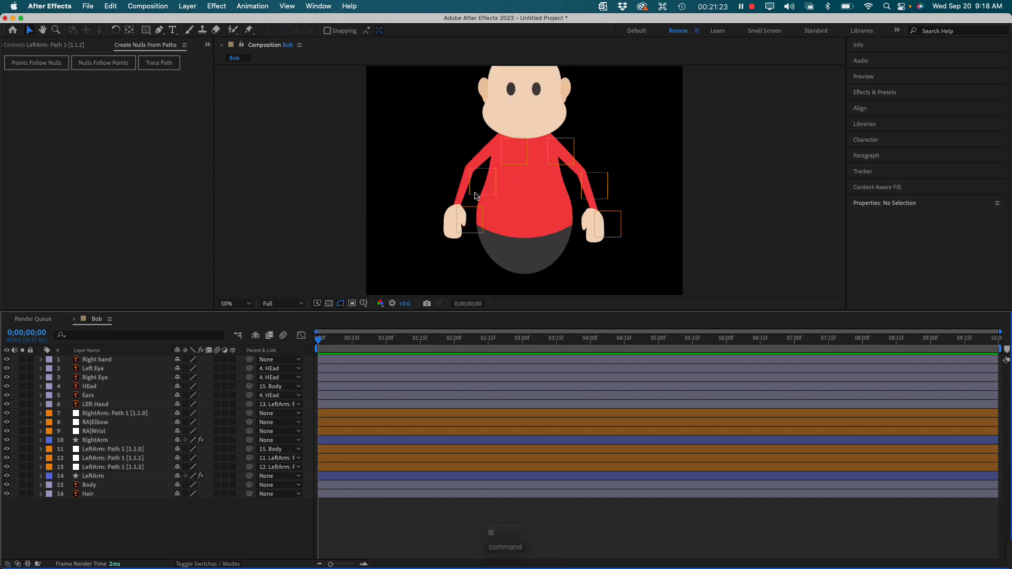
click(394, 231)
key(space)
drag(513, 201, 522, 230)
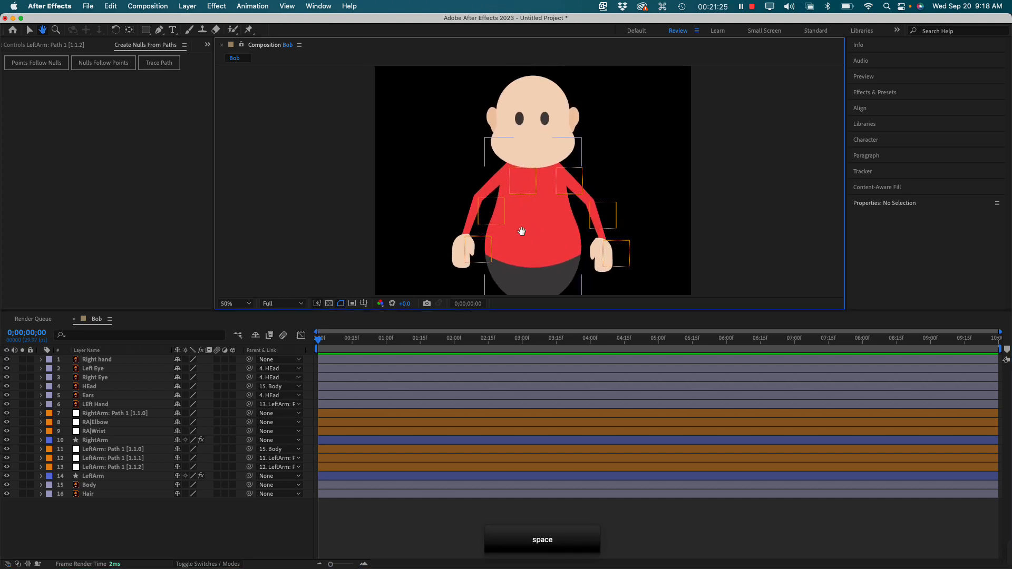
click(539, 87)
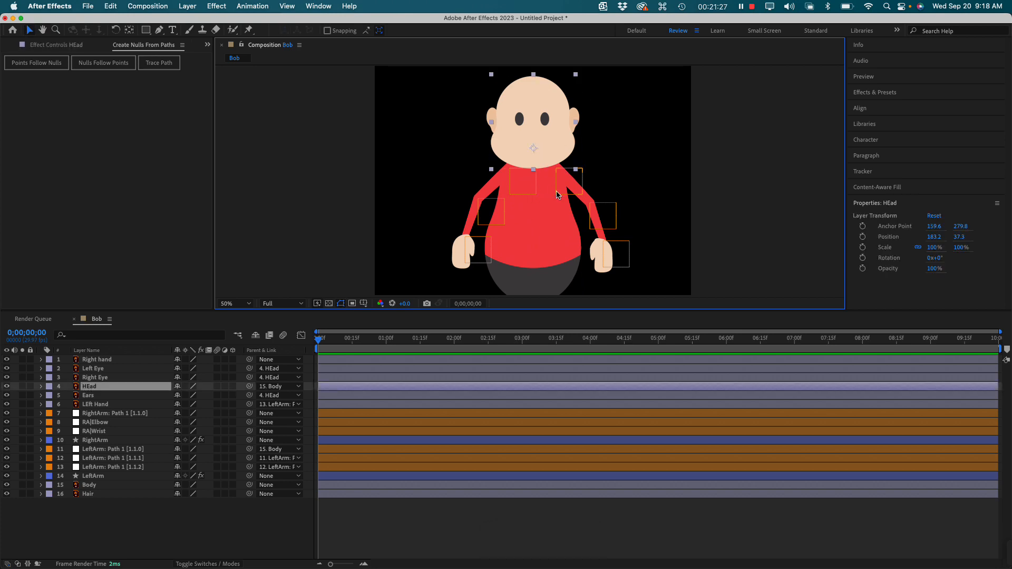
Select the three LeftArm: Path 1 null layers and reveal only their Position properties.
click(492, 189)
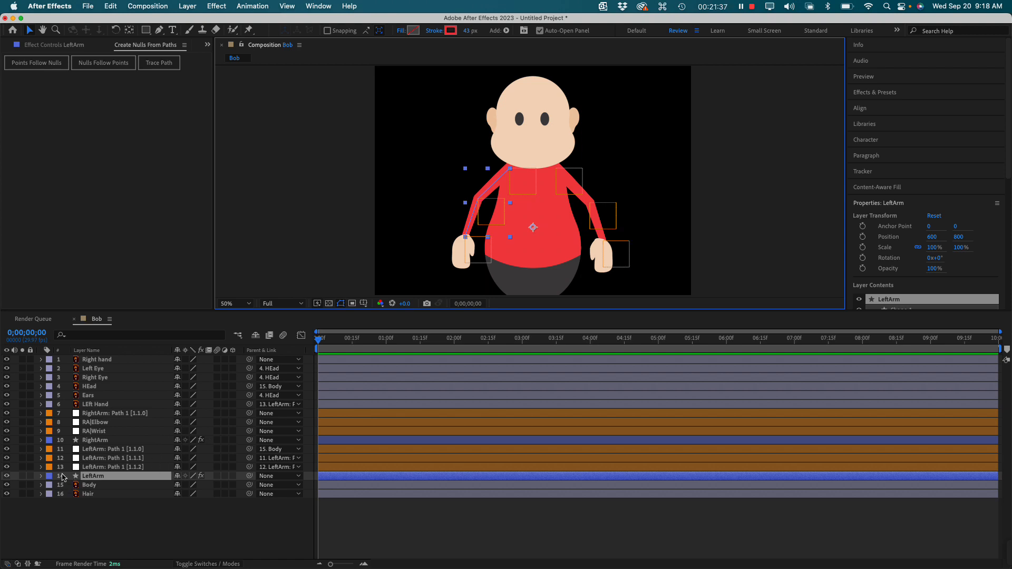
click(111, 459)
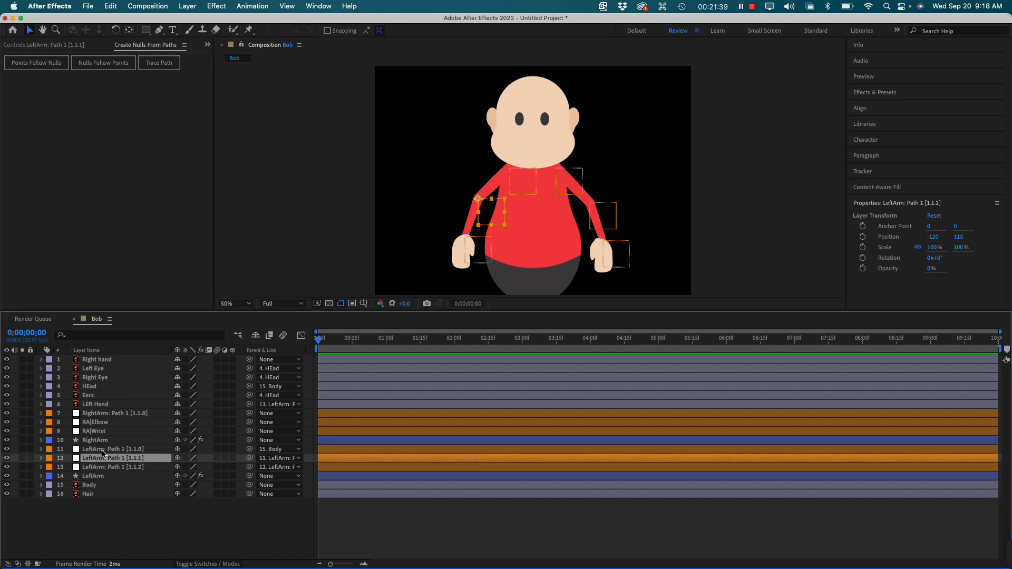
click(103, 450)
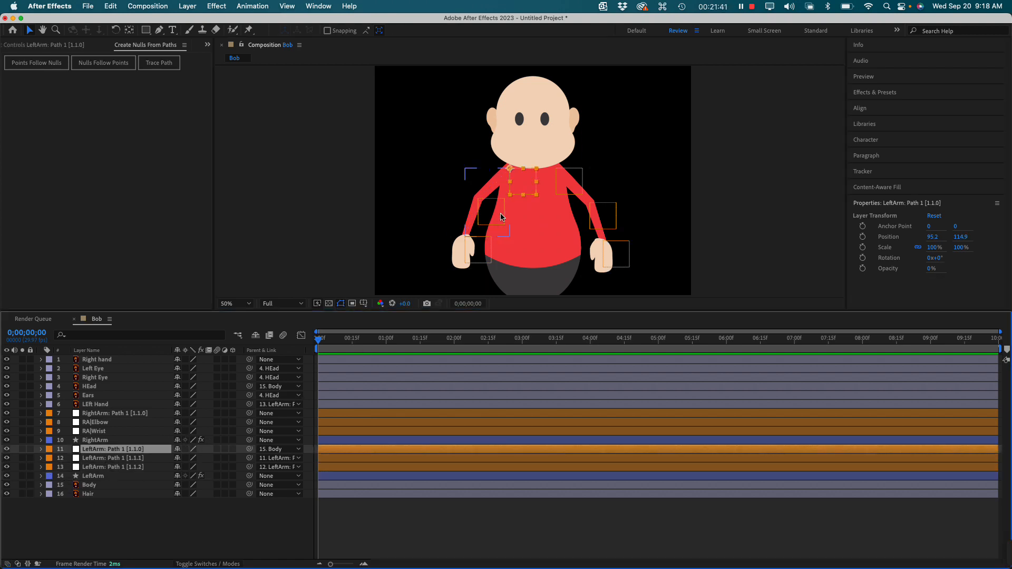
key(space)
drag(552, 180, 567, 196)
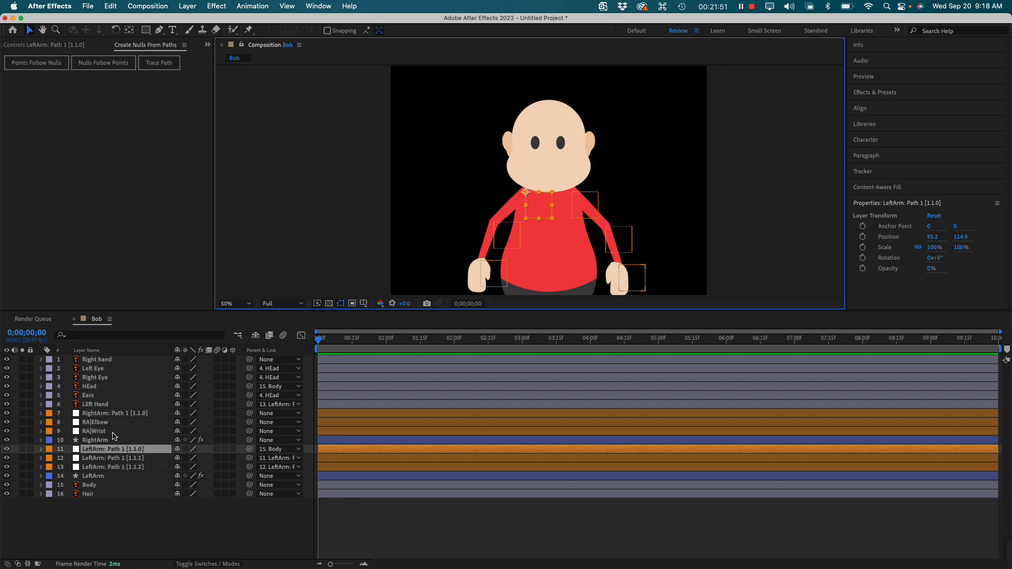
key(shift)
shift+click(87, 467)
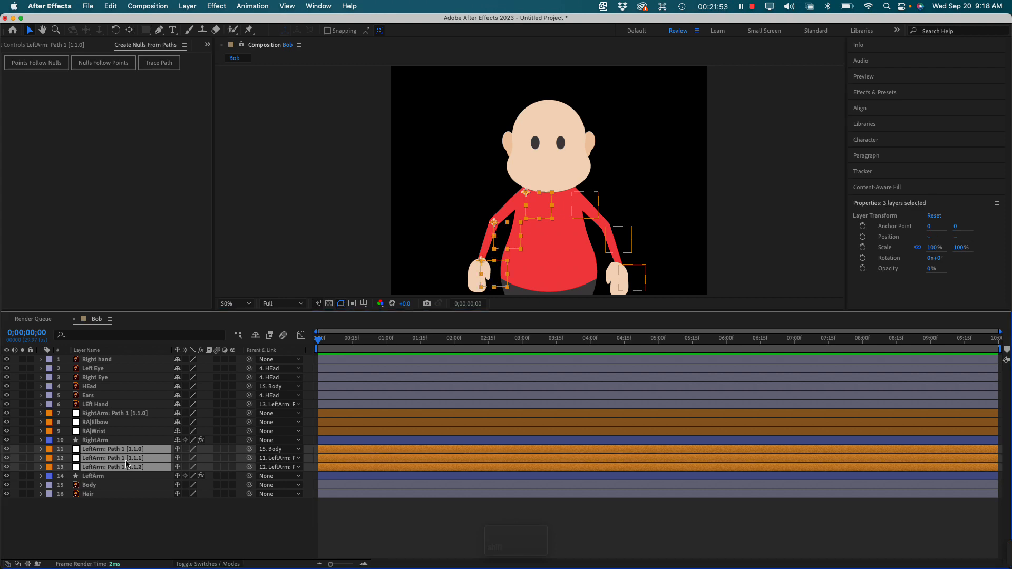
key(p)
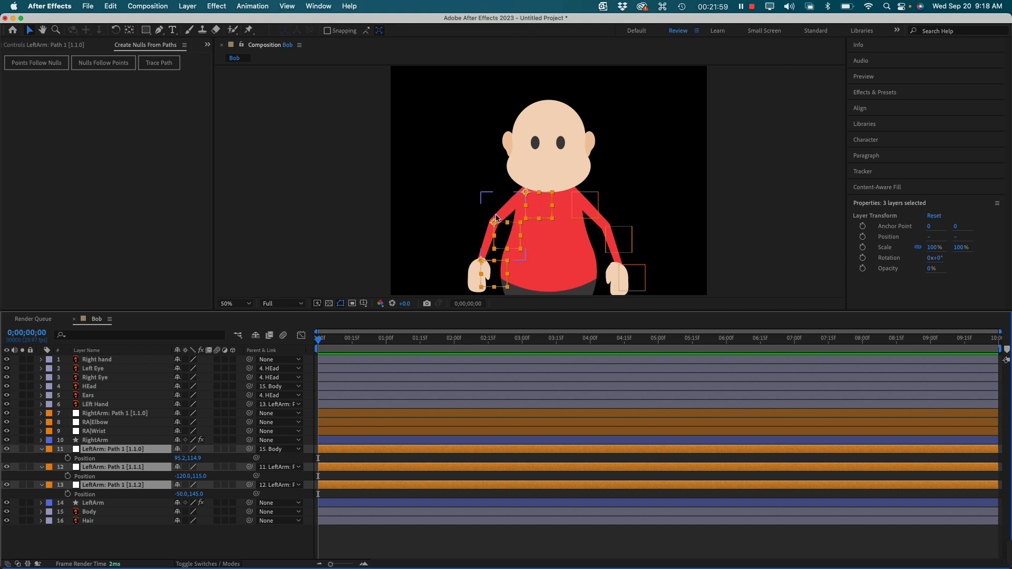
Keyframe Position on nulls LeftArm [1.1.1] and [1.1.2] at 0;00;00;00, then raise them to about -178,-51 and -72,-259 at 0;00;01;01.
click(444, 238)
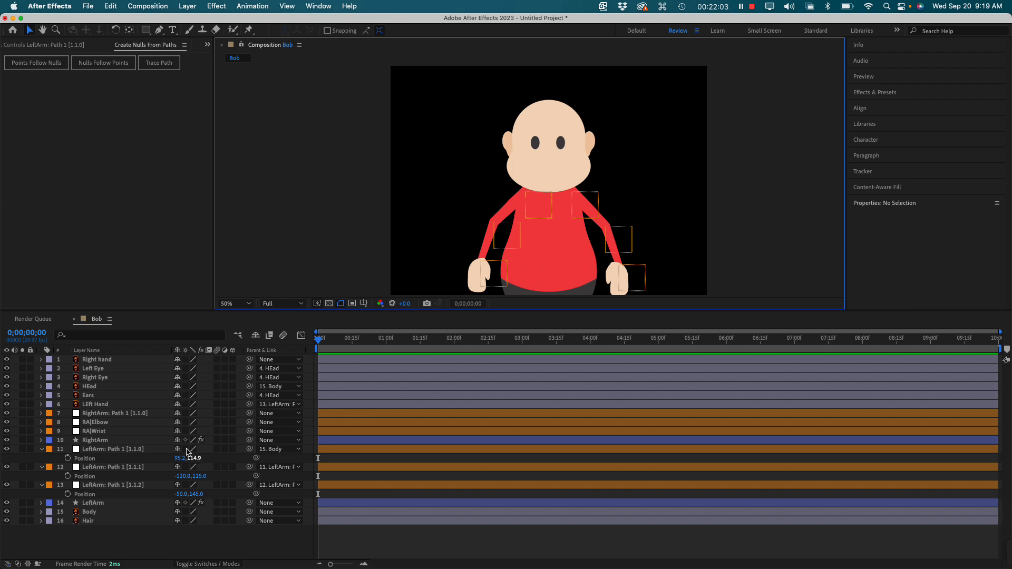
click(67, 476)
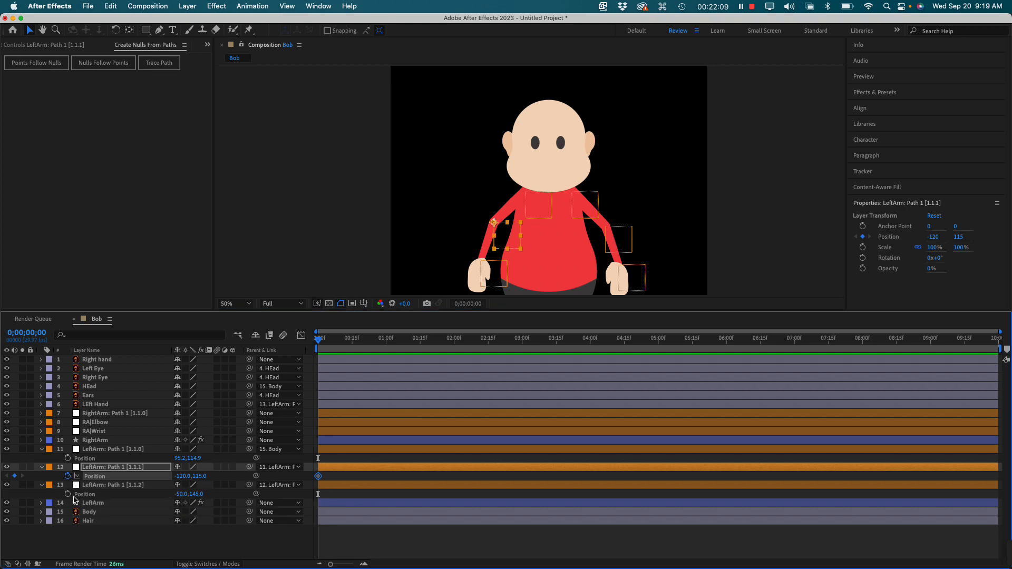
click(69, 494)
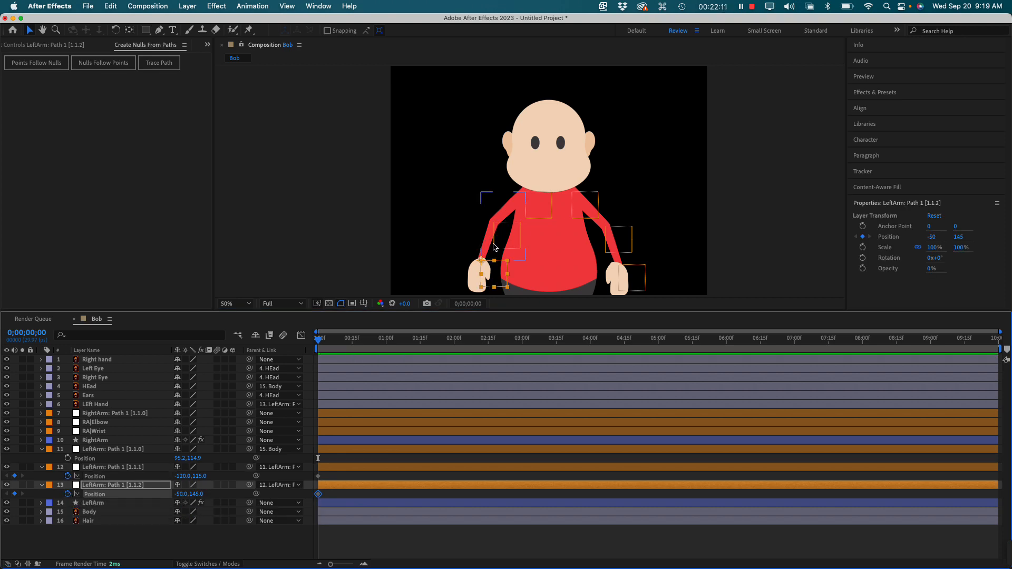
drag(358, 341, 389, 344)
drag(507, 240, 476, 132)
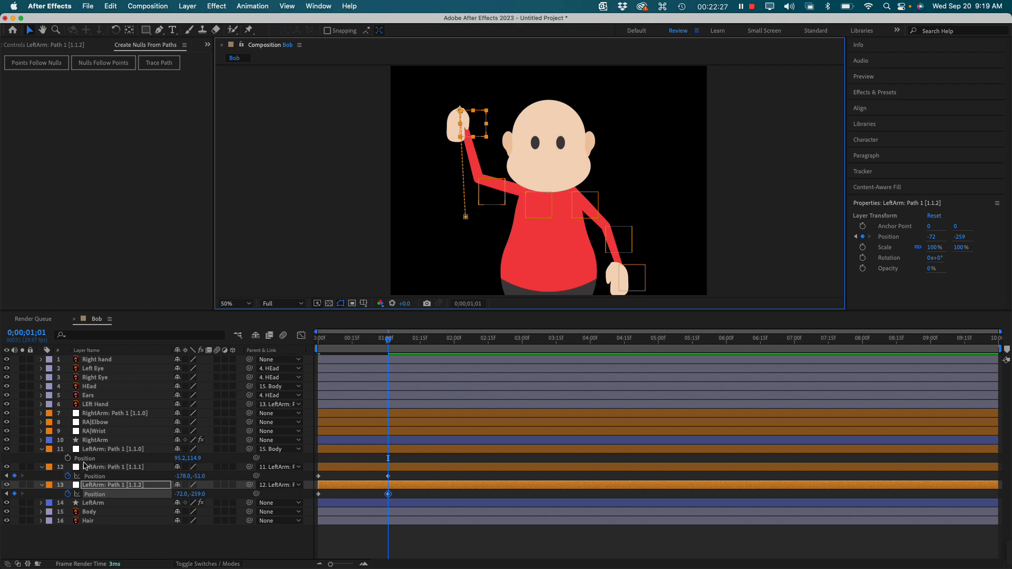
Add a Rotation keyframe to the LEft Hand layer at 0;00;00;00.
click(99, 407)
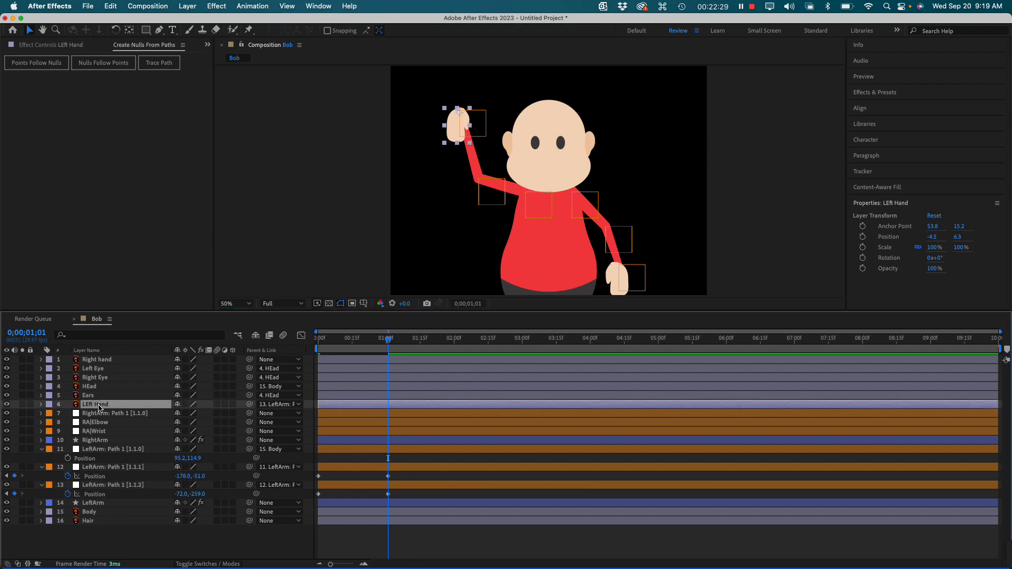
drag(356, 338, 290, 343)
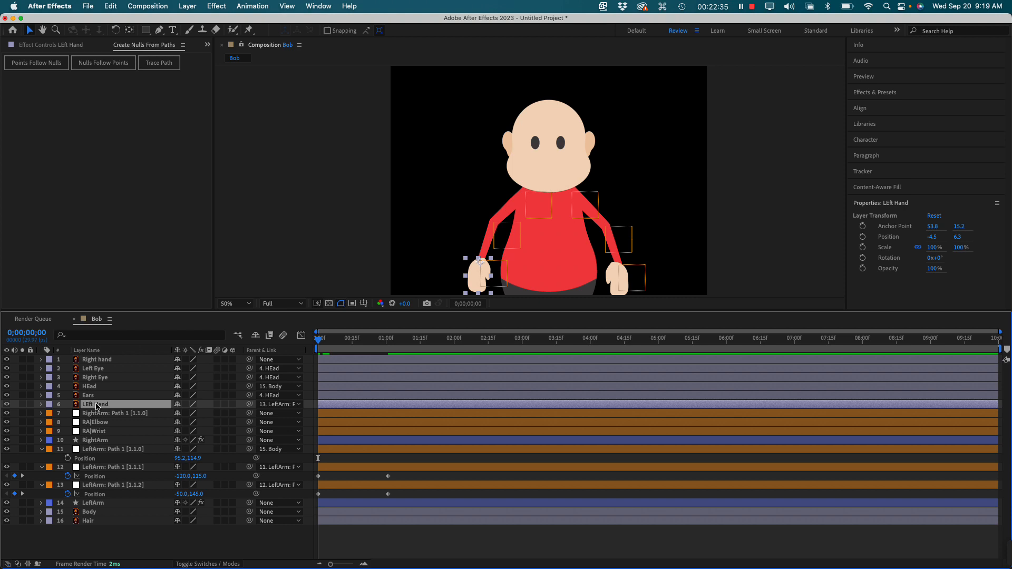
key(r)
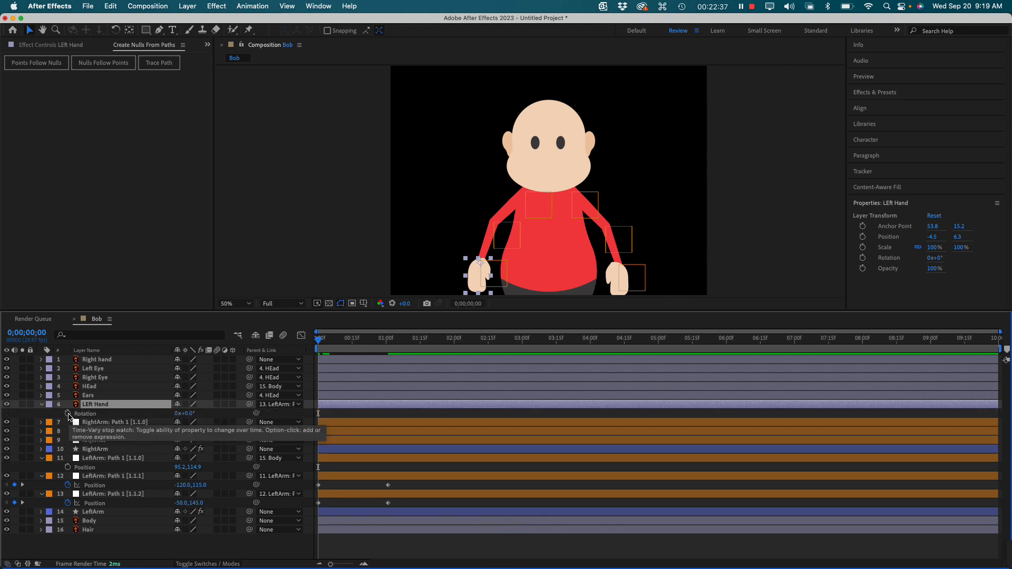
click(68, 414)
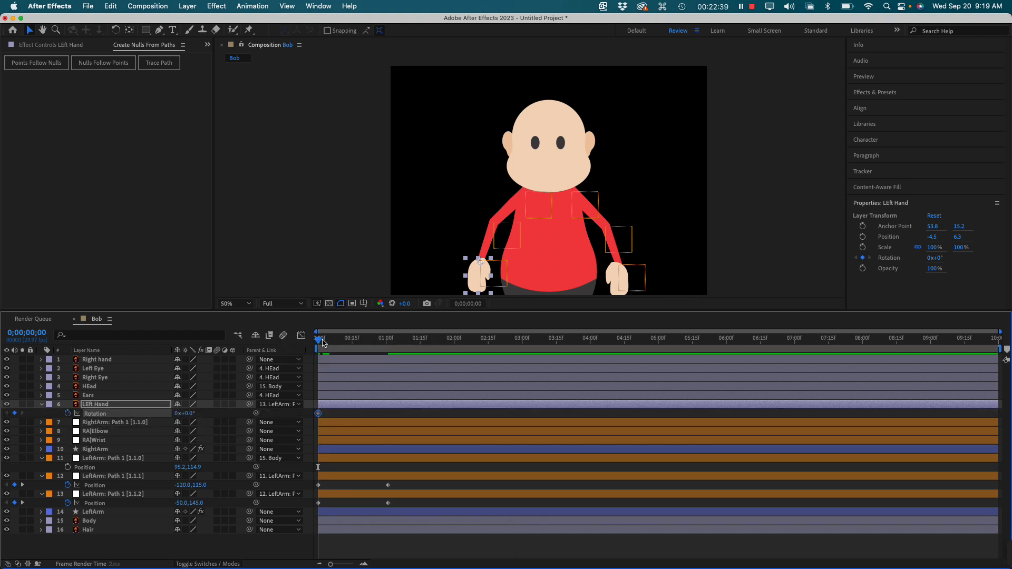
Rotate the LEft Hand layer upright to about 171.8° at 0;00;01;01.
drag(323, 343, 390, 346)
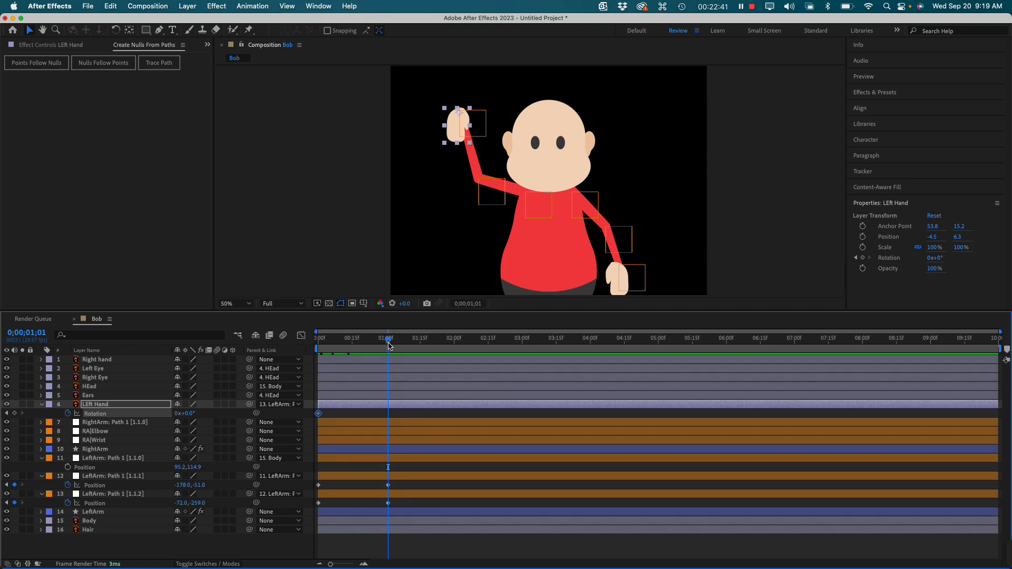
click(115, 30)
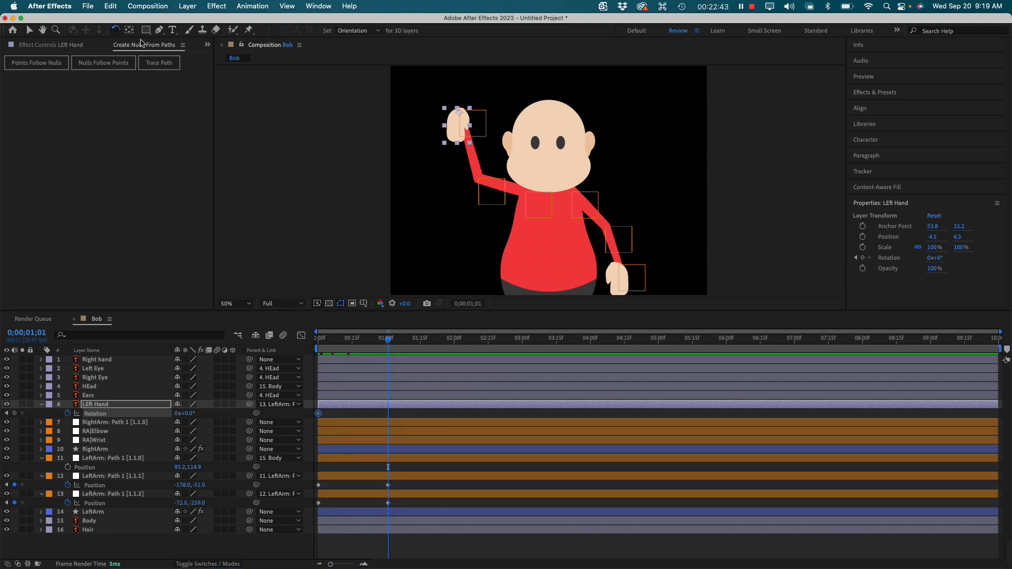
drag(474, 153, 445, 96)
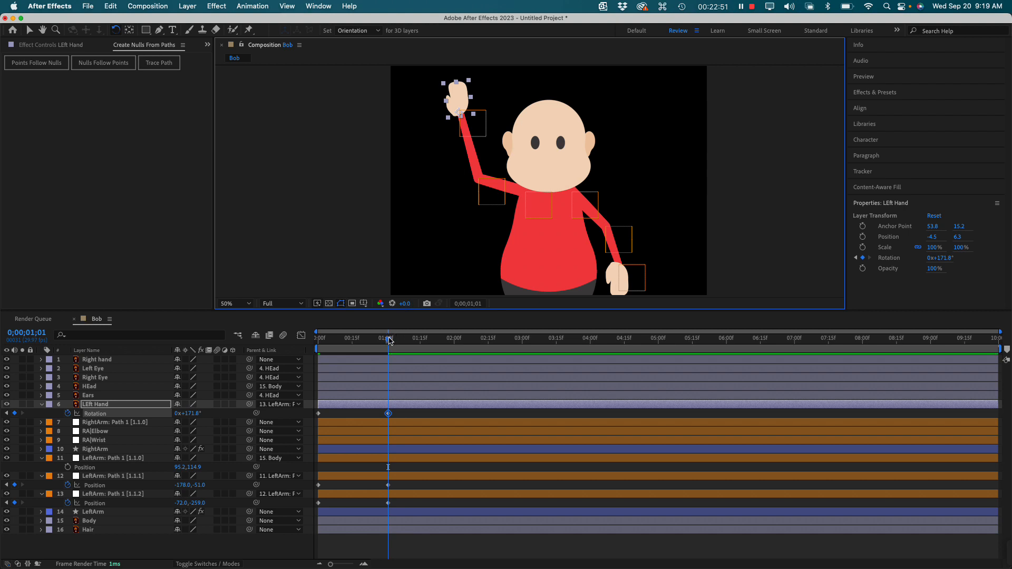
Preview the arm-raise animation from the beginning and deselect the hand layer.
drag(389, 341, 319, 341)
key(space)
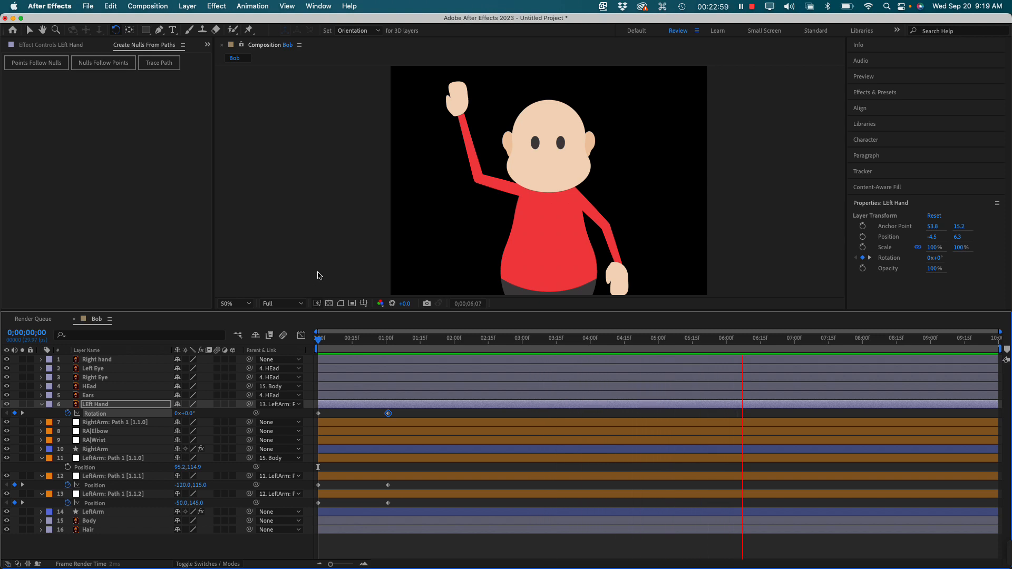
key(space)
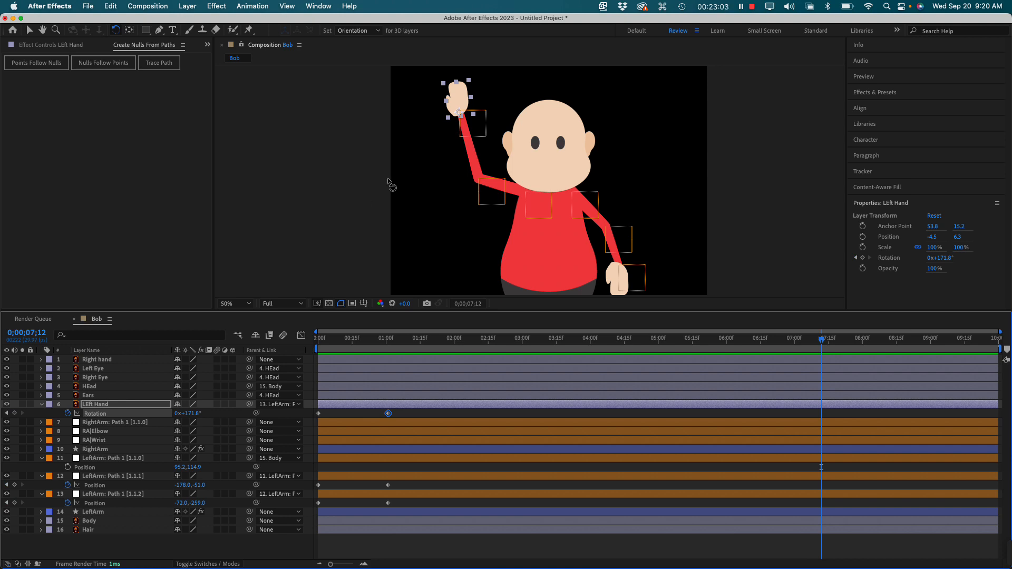
click(299, 152)
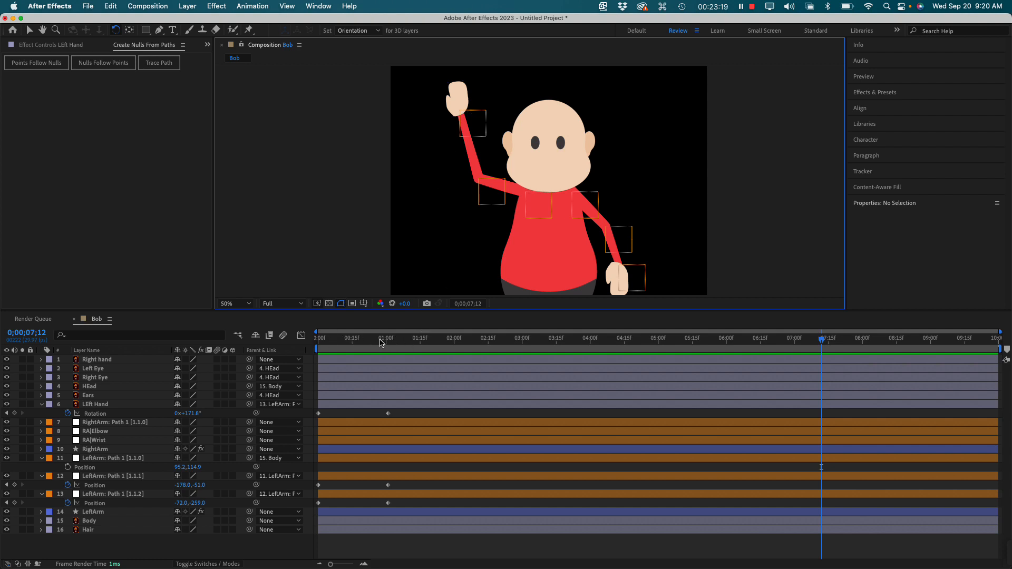
Add a Scale keyframe to the LEft Hand layer at 0;00;00;09.
drag(380, 342, 339, 352)
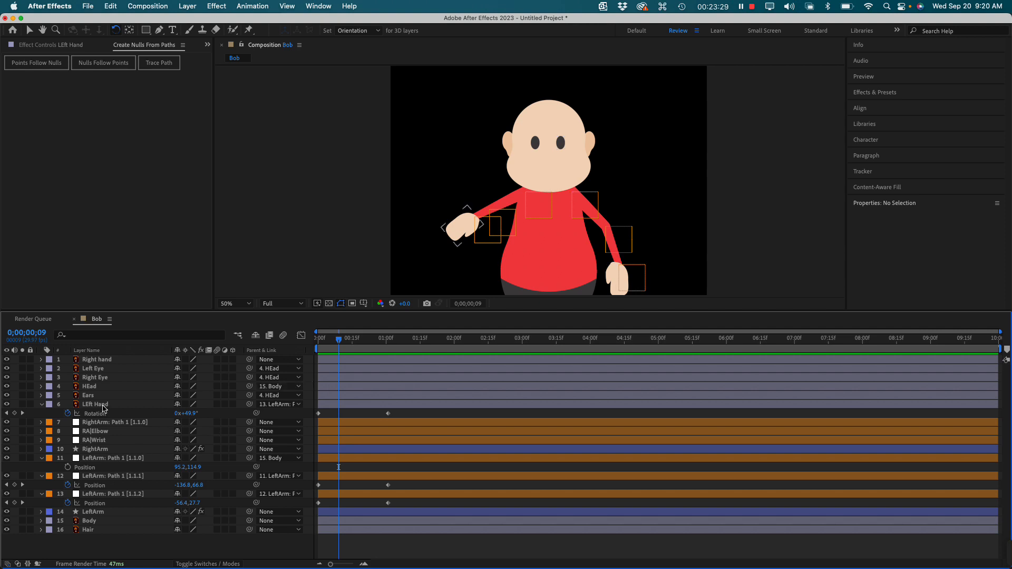
click(100, 404)
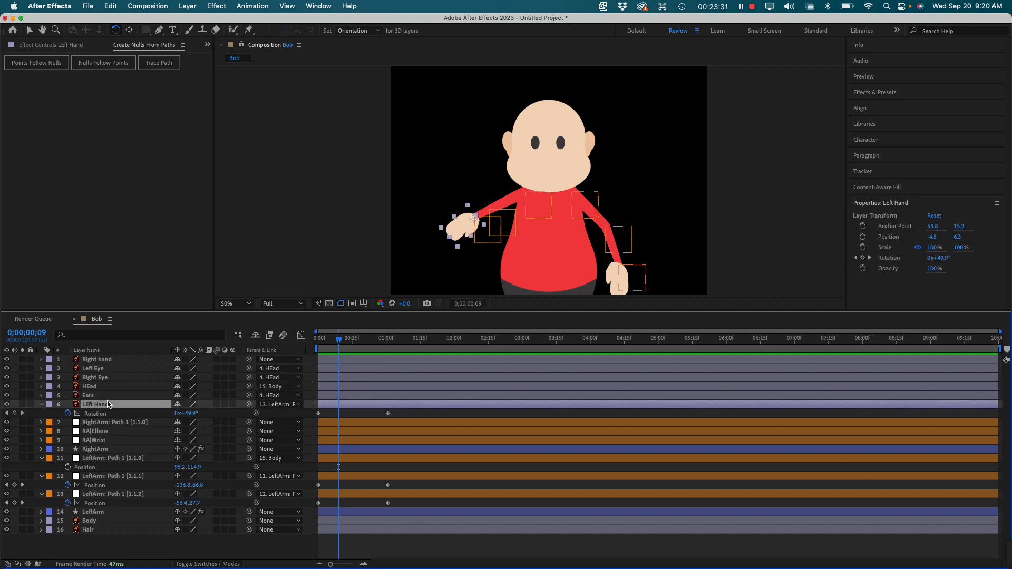
key(s)
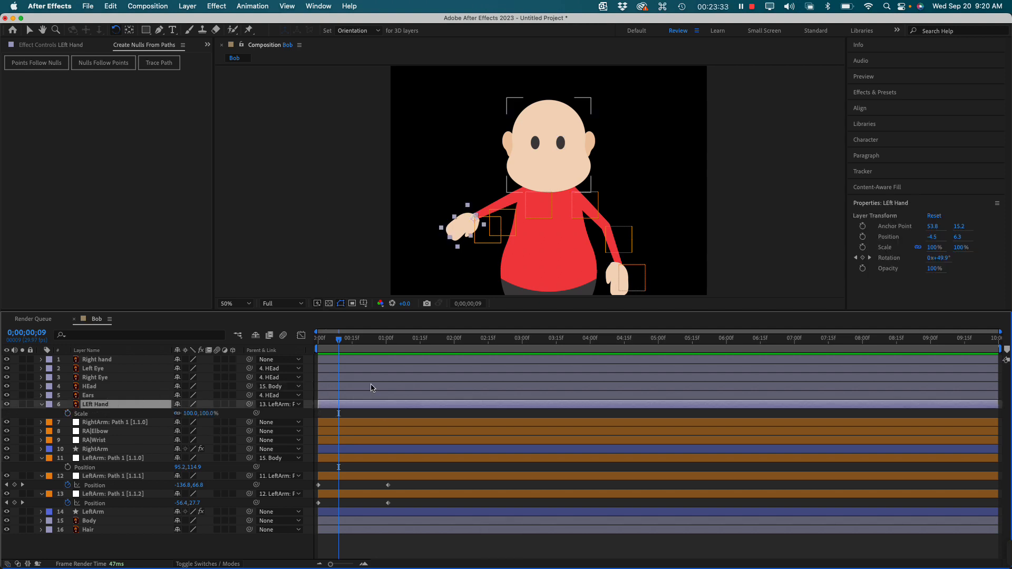
click(68, 413)
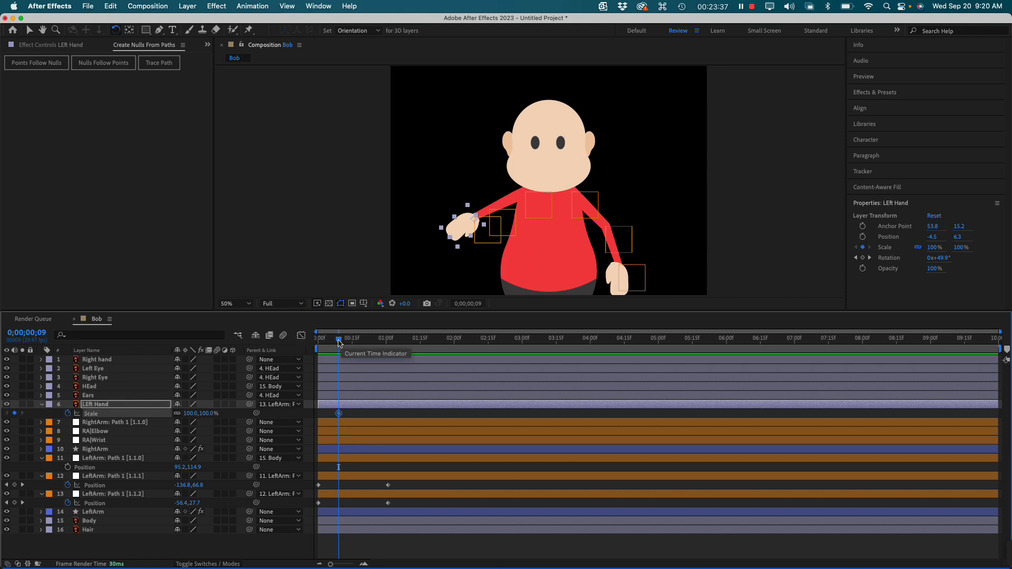
Flip the left hand horizontally to a scale of about -106.8, 100% at 0;00;00;24.
drag(340, 344, 373, 344)
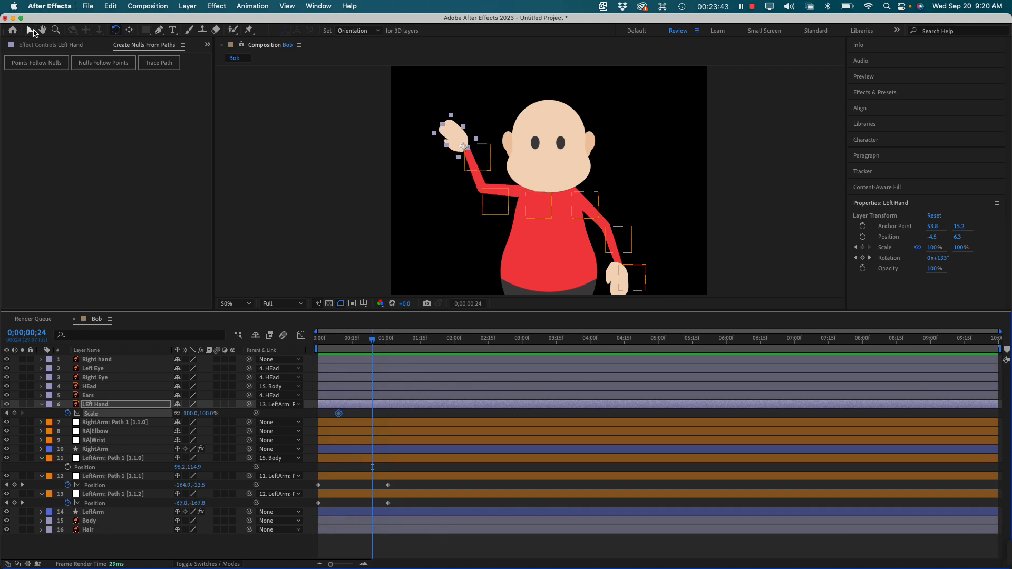
click(30, 31)
drag(445, 143, 465, 133)
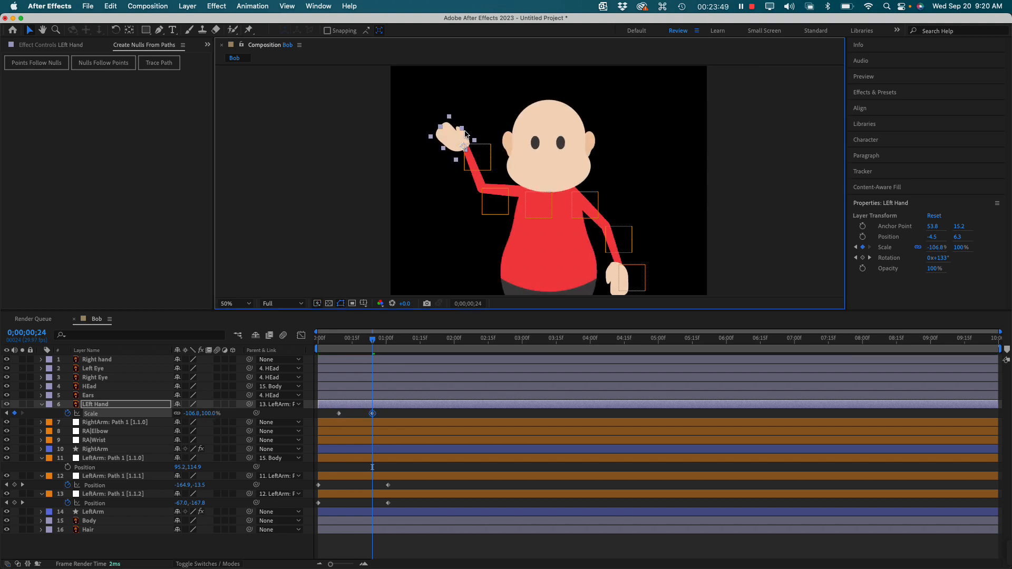
Play the animation from the beginning and scrub through the frames around the raised hand to check the flip.
drag(374, 344, 312, 347)
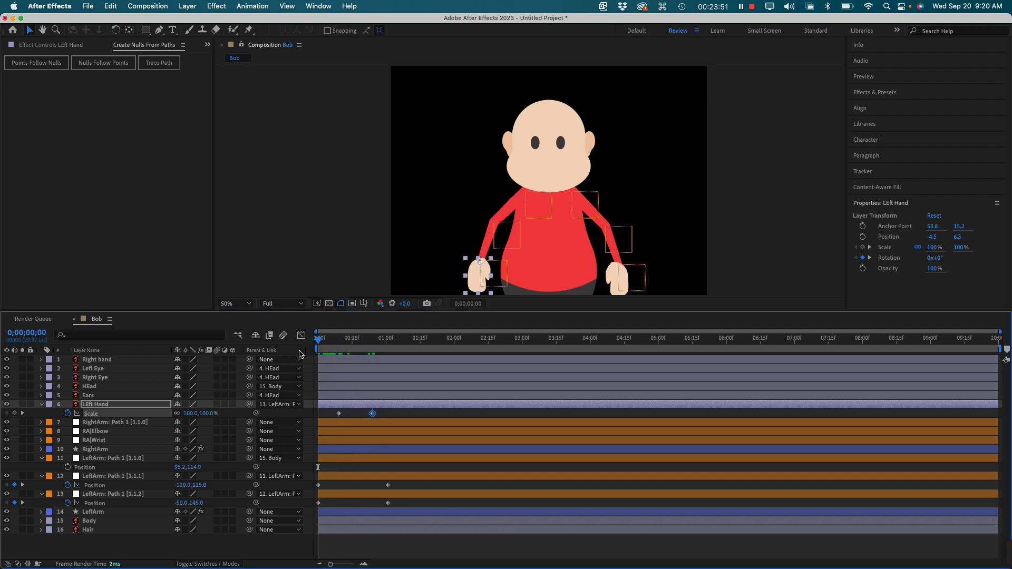
key(space)
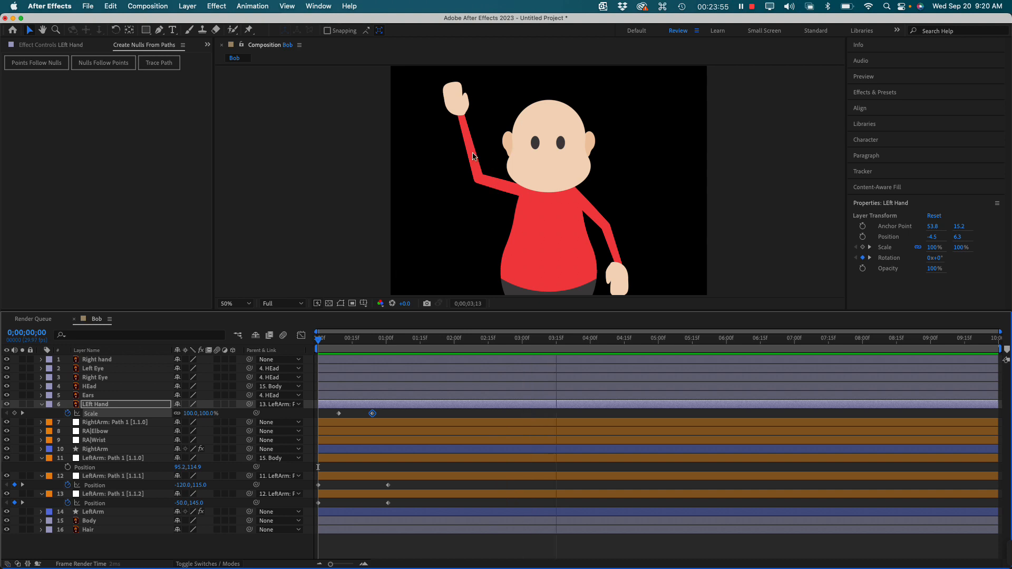
mouse_move(419, 340)
mouse_down()
mouse_move(349, 345)
mouse_move(403, 343)
mouse_up()
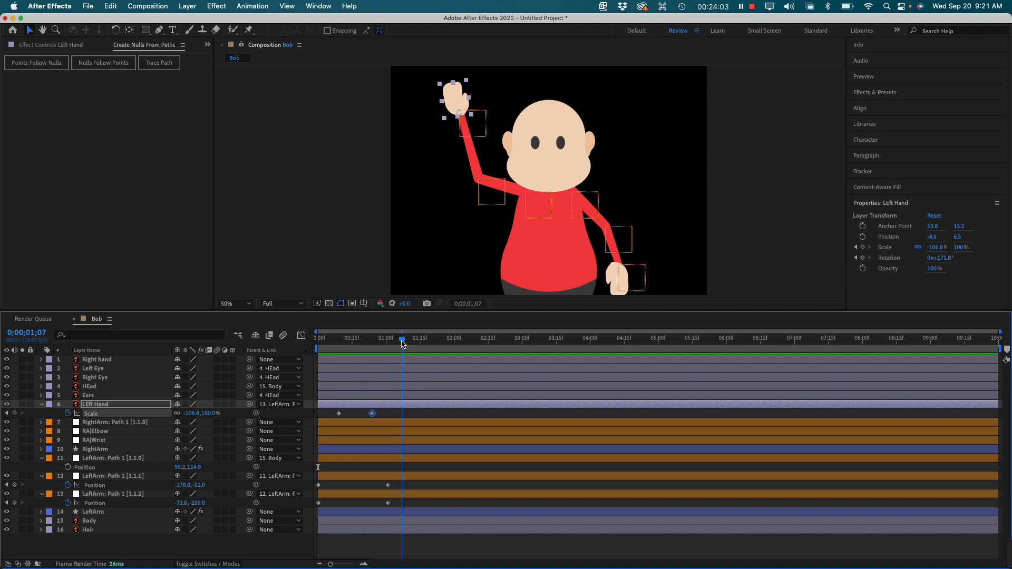
drag(402, 344, 429, 346)
click(425, 345)
drag(424, 345, 376, 349)
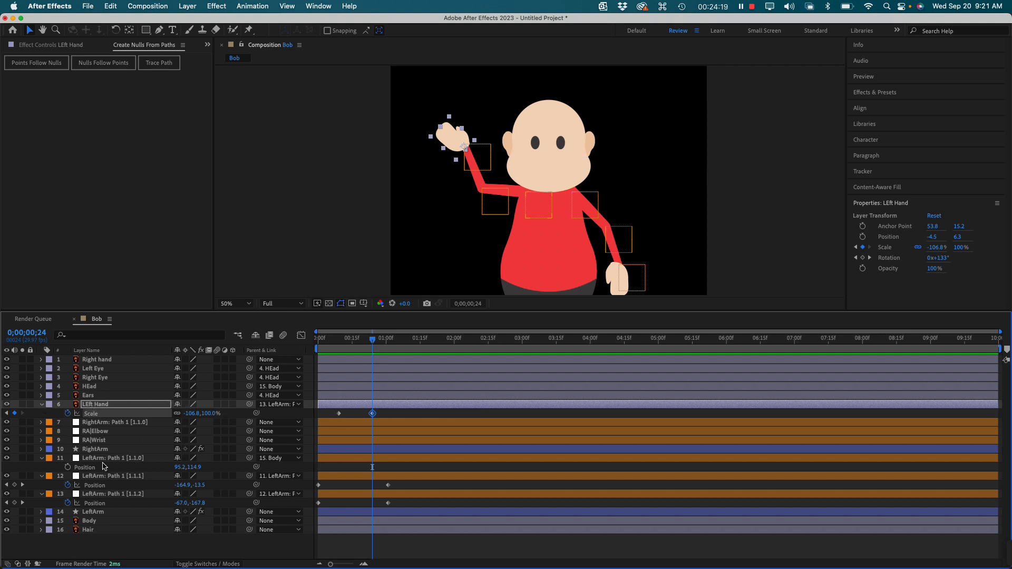
Magnify the timeline's opening seconds and move the LeftArm: Path 1 [1.1.2] null to about 42,-253 at 0;00;01;01.
click(115, 495)
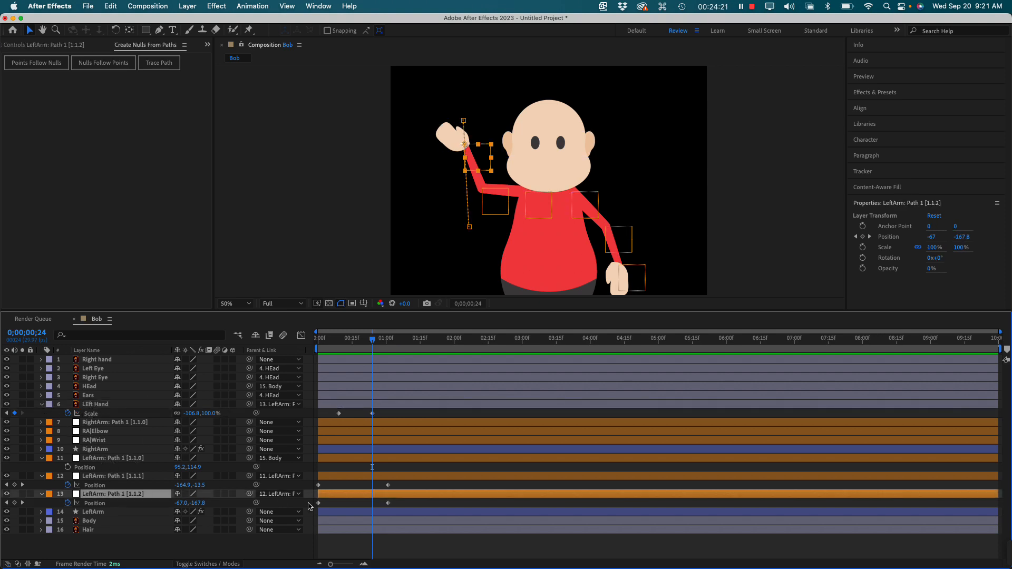
drag(373, 340, 389, 343)
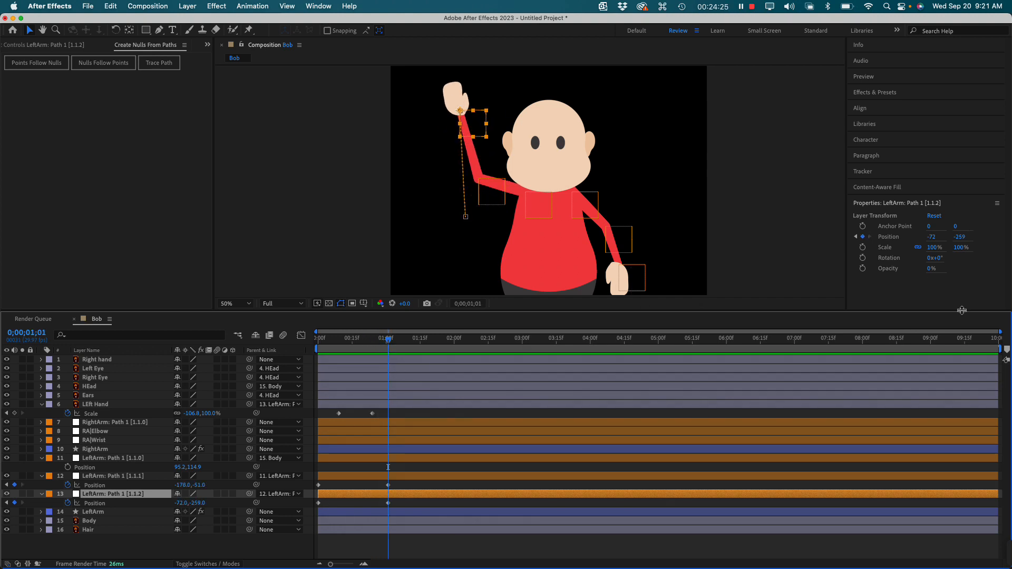
drag(1000, 332, 533, 332)
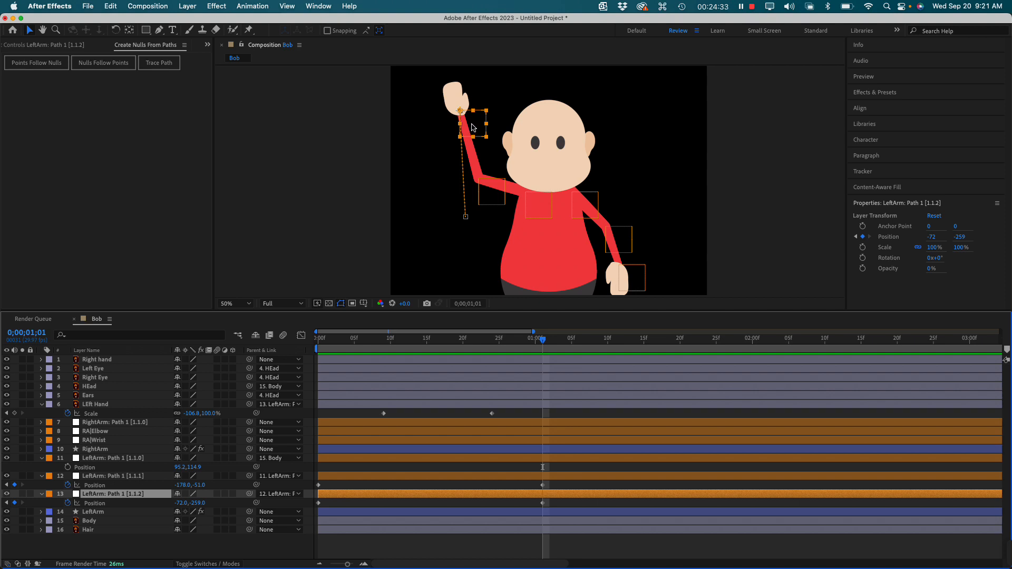
drag(471, 126, 499, 127)
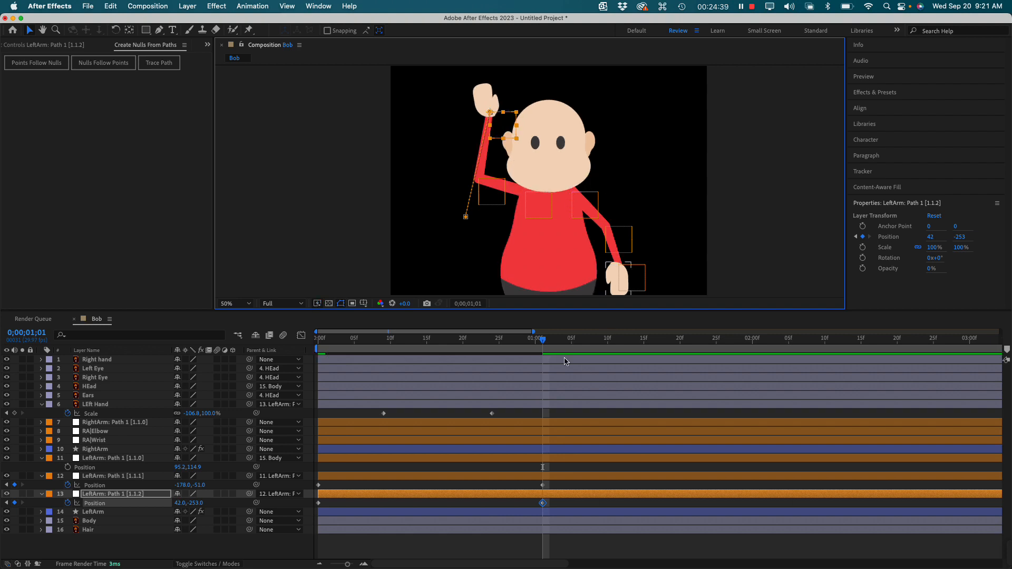
Move the LeftArm: Path 1 [1.1.2] null to about -88,-245 at 0;00;01;05 and about 78,-247 at 0;00;01;10.
drag(546, 346, 572, 346)
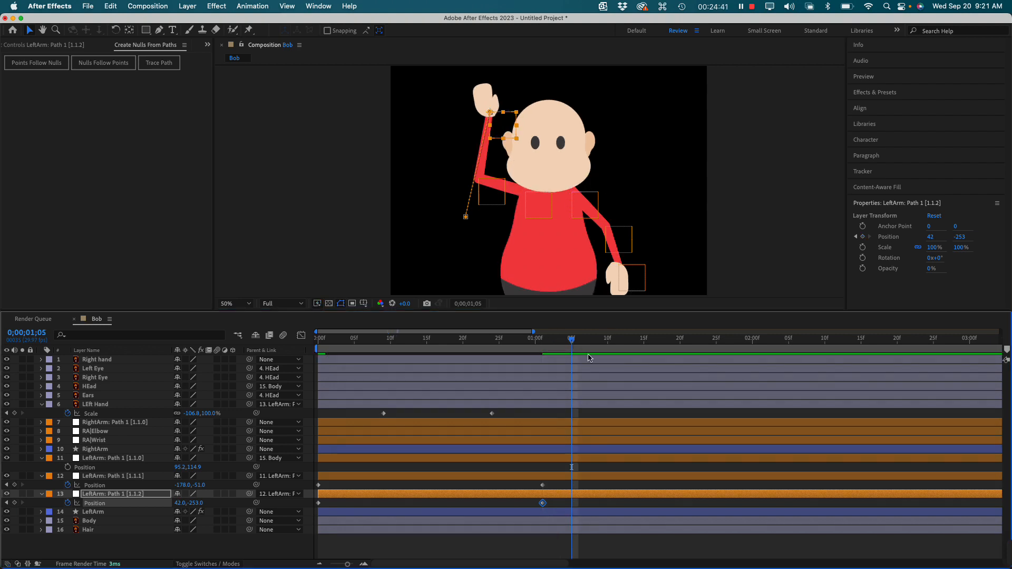
drag(504, 128, 469, 130)
click(608, 340)
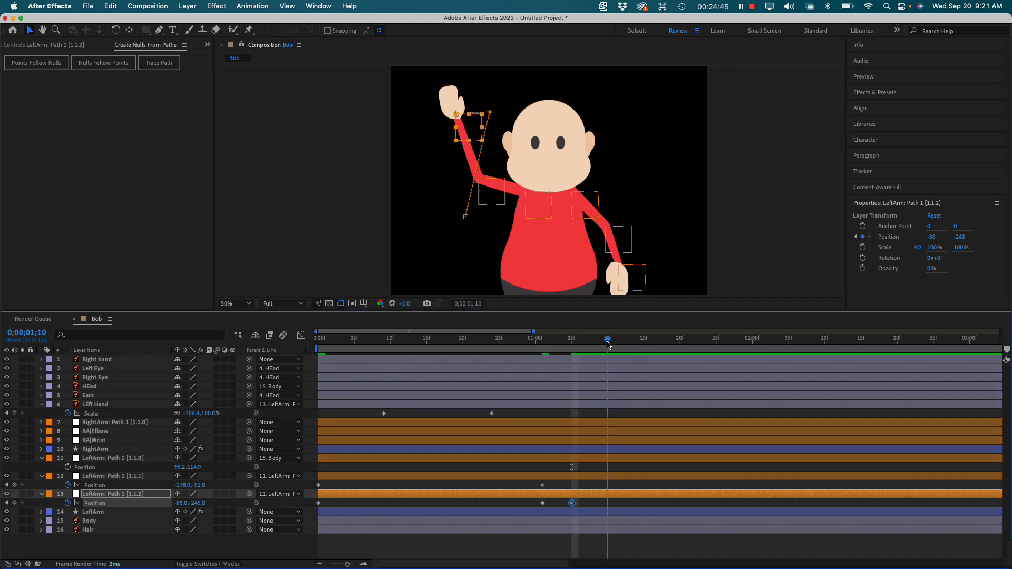
drag(477, 134, 520, 133)
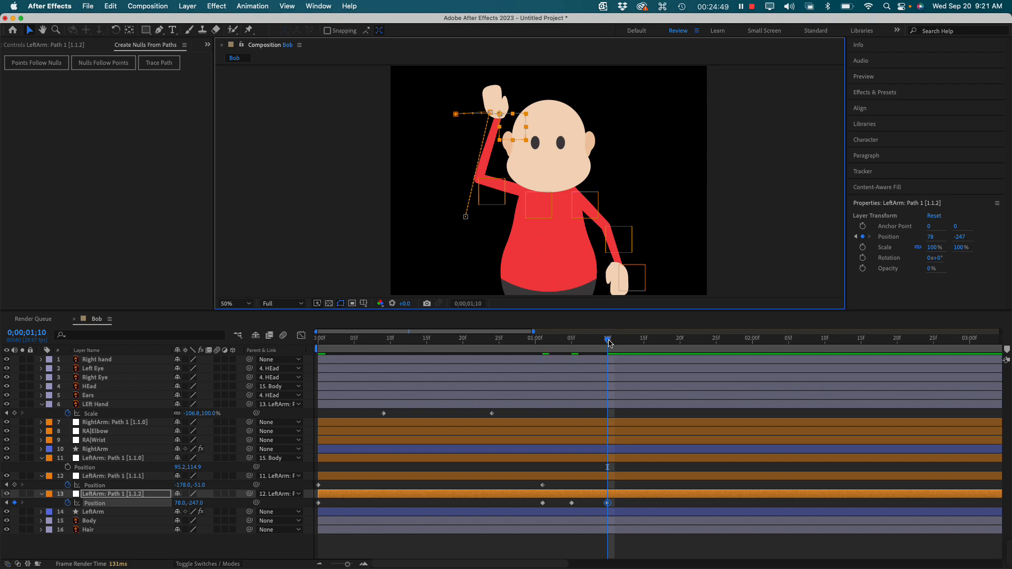
Move the LeftArm: Path 1 [1.1.2] null to about -74,-245 at 0;00;01;14 and preview the wave.
drag(609, 342, 637, 346)
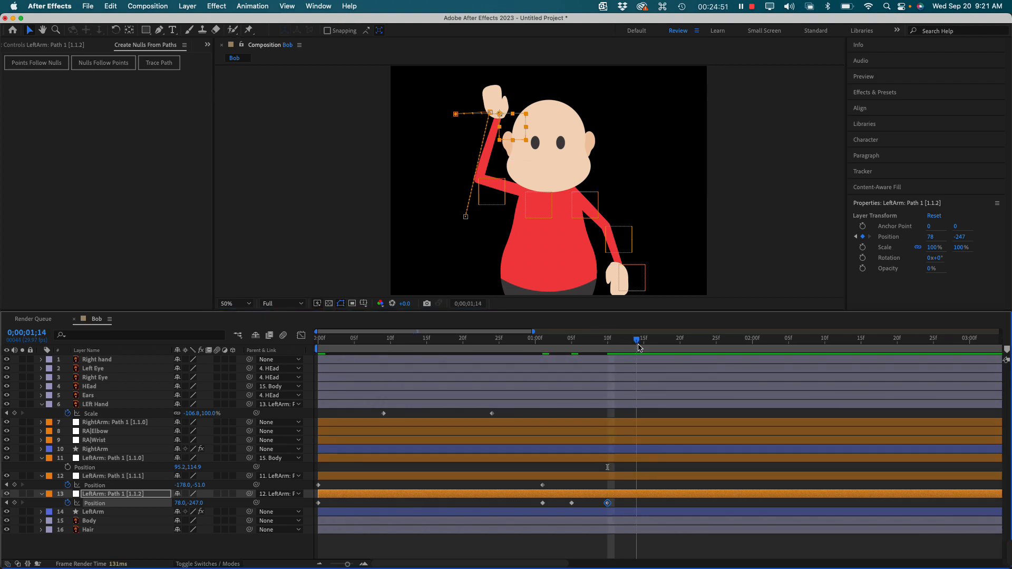
click(515, 129)
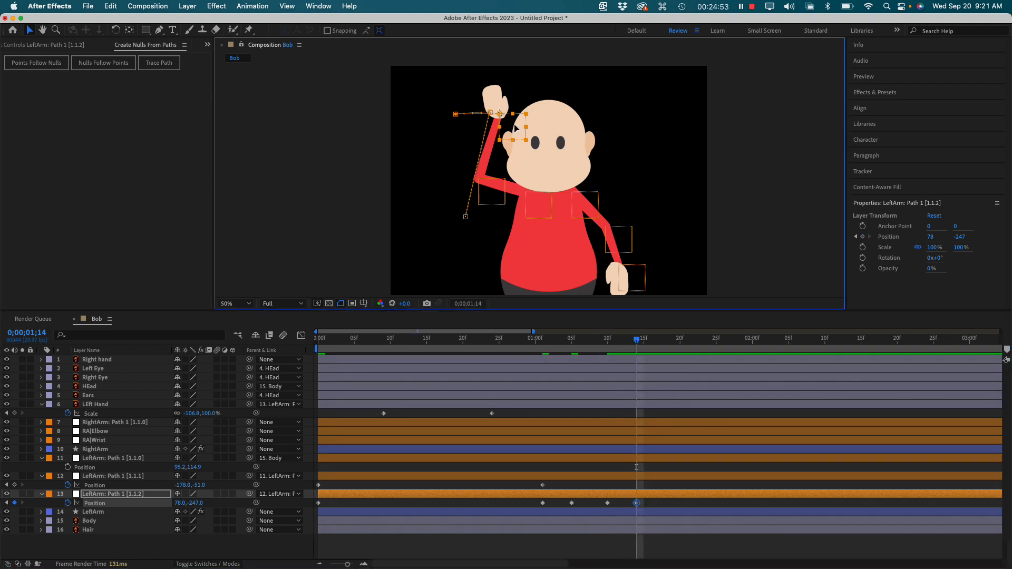
drag(516, 128, 477, 130)
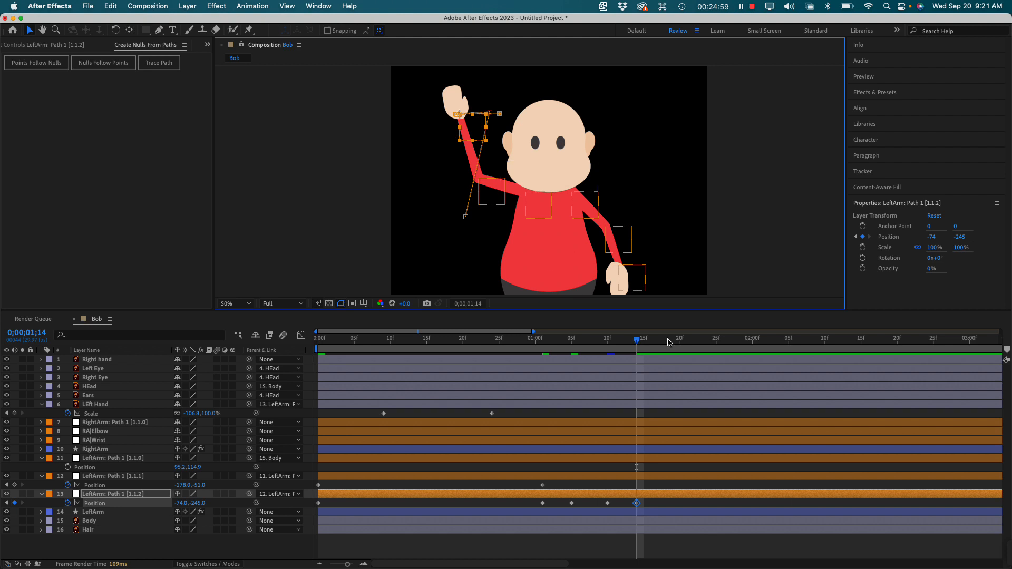
drag(641, 344, 485, 340)
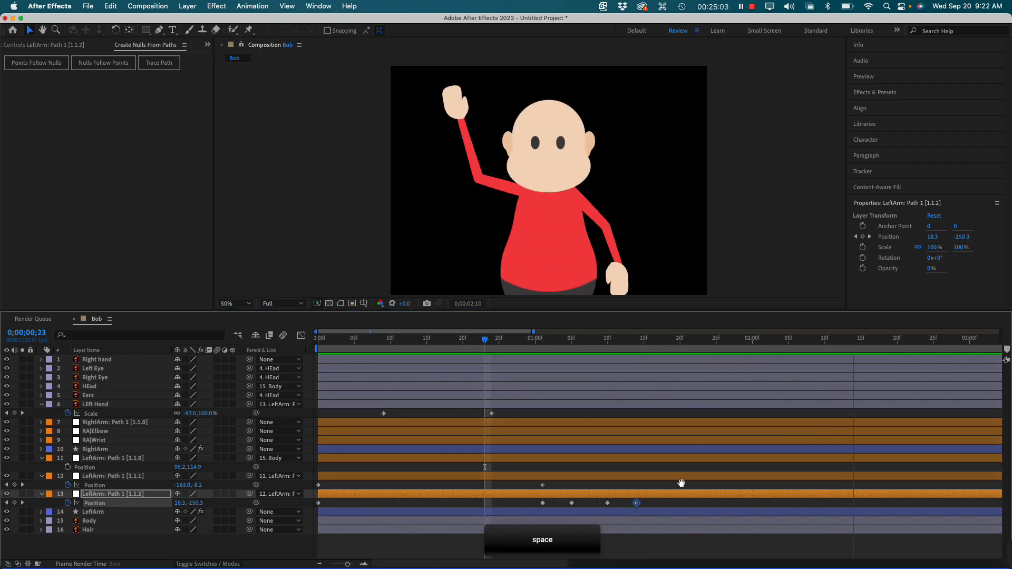
key(space)
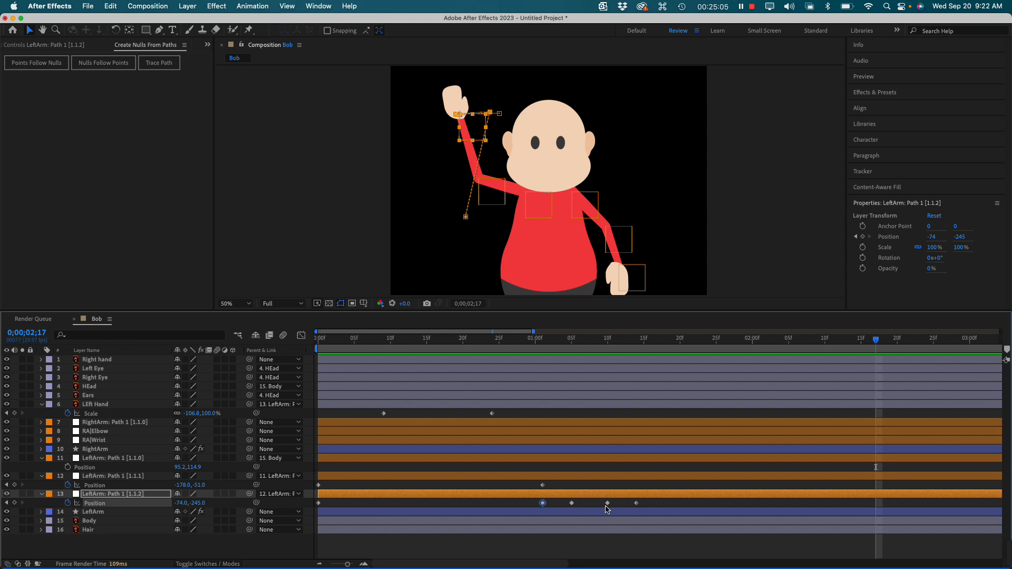
Stretch the null's four wave Position keyframes proportionally so the last falls at 0;00;02;01, and preview the slower wave.
key(shift)
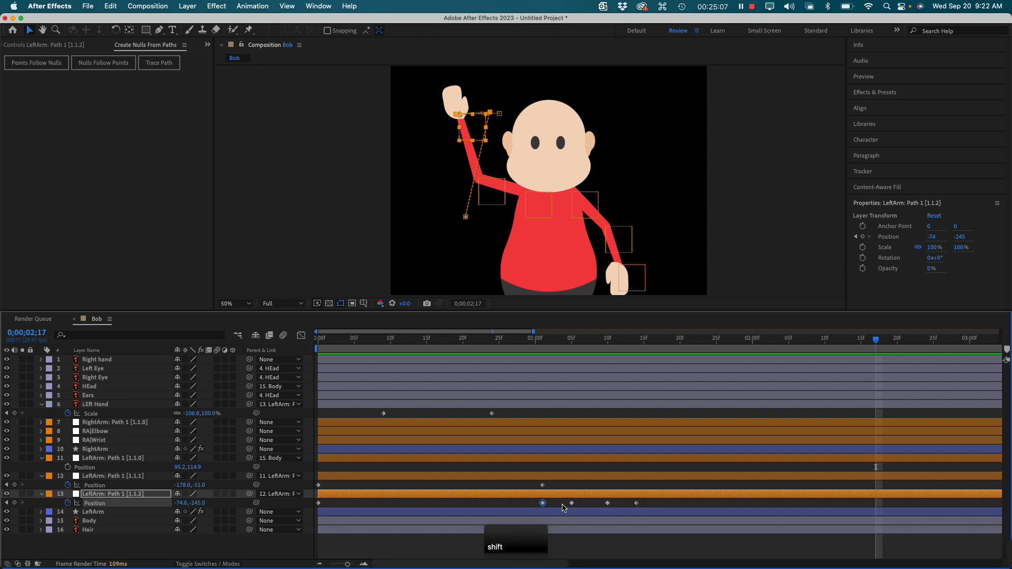
drag(535, 502, 638, 507)
key(alt)
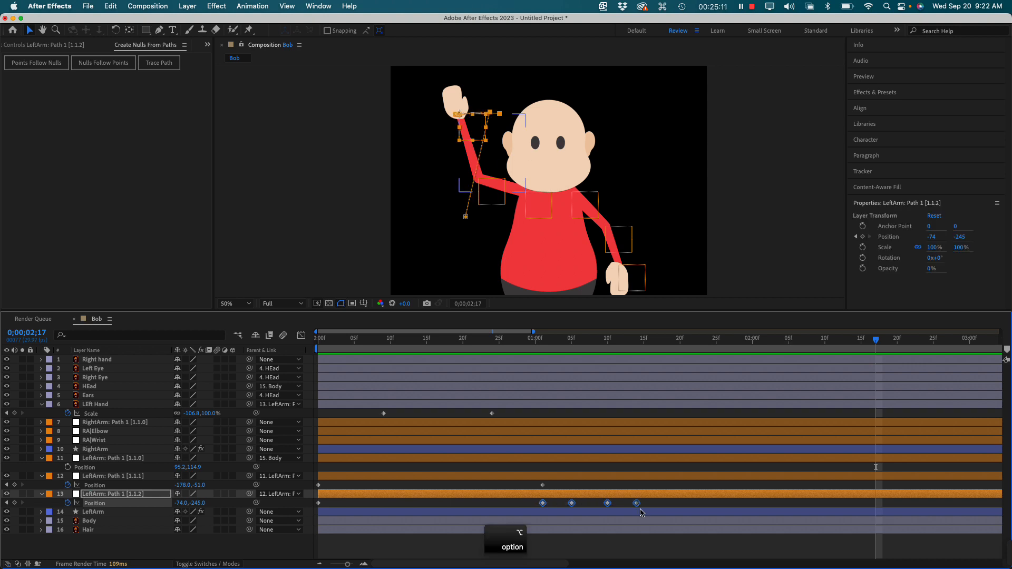
drag(639, 505, 759, 507)
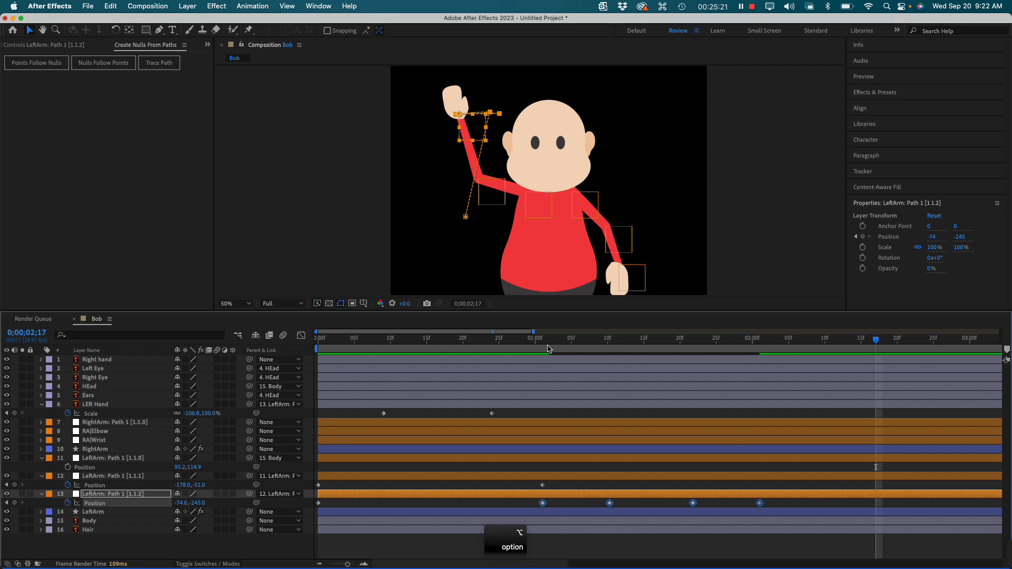
drag(548, 349, 493, 348)
key(space)
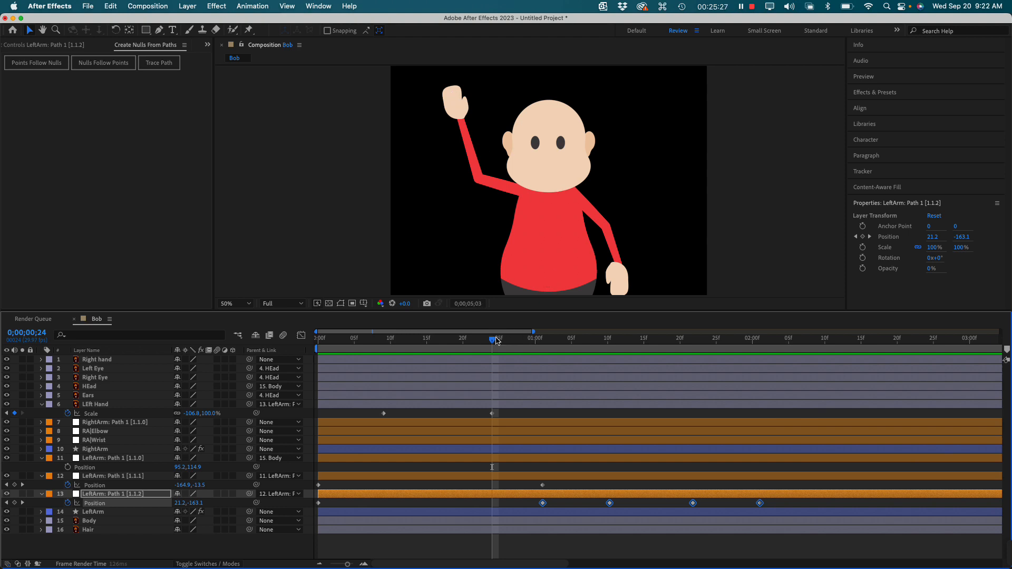
Rotate the LEft Hand layer to about 206.9° at 0;00;01;01.
click(528, 349)
mouse_move(528, 340)
mouse_down()
mouse_move(541, 345)
mouse_move(479, 342)
mouse_move(555, 341)
mouse_move(533, 341)
mouse_move(544, 341)
mouse_up()
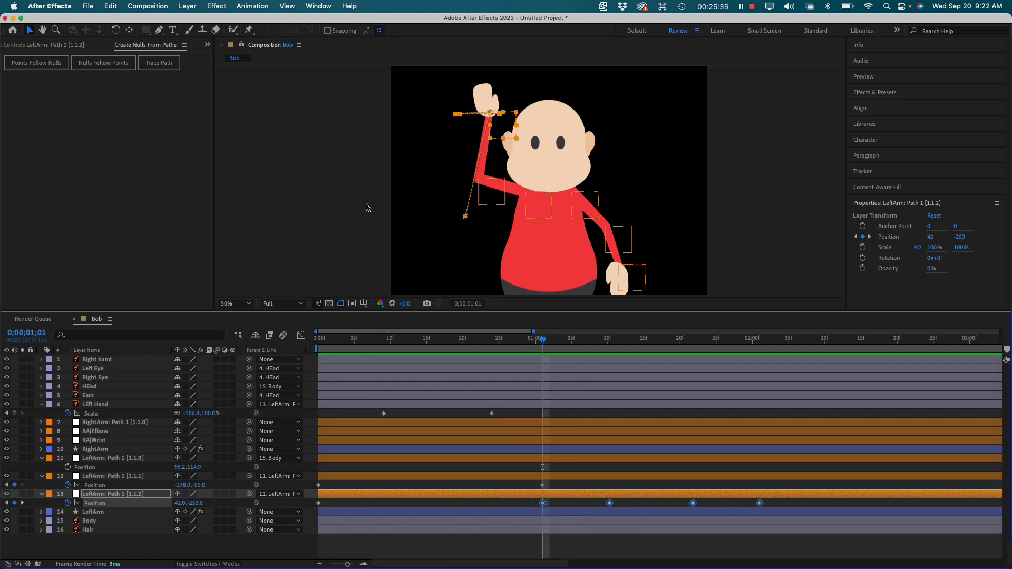
drag(495, 340, 541, 343)
click(116, 30)
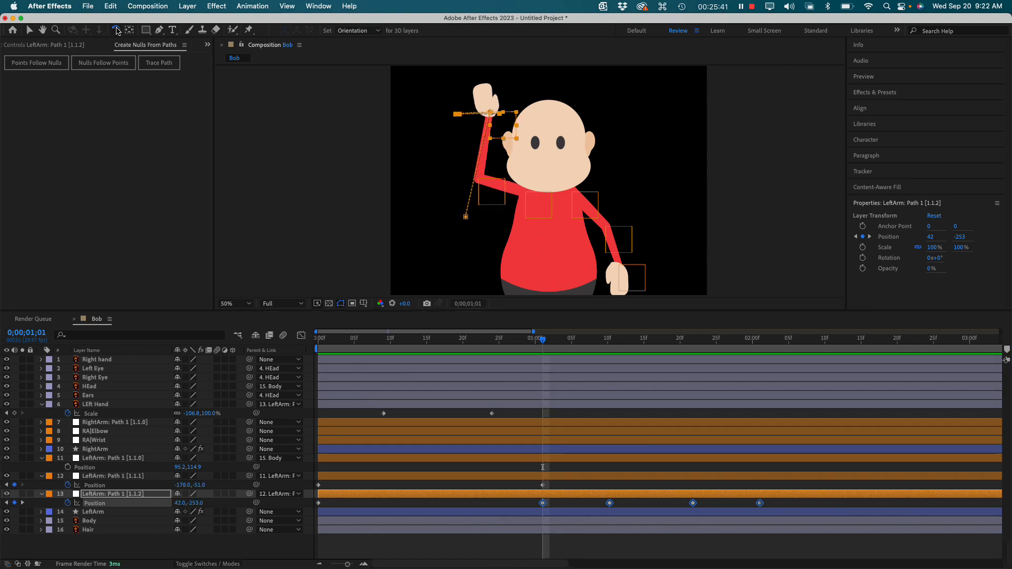
click(488, 95)
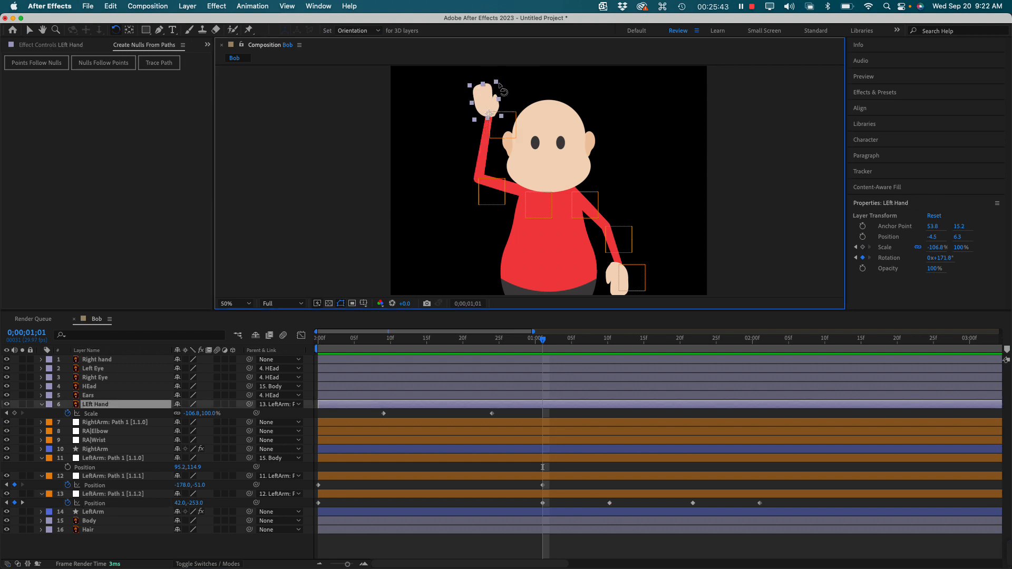
drag(503, 87, 516, 97)
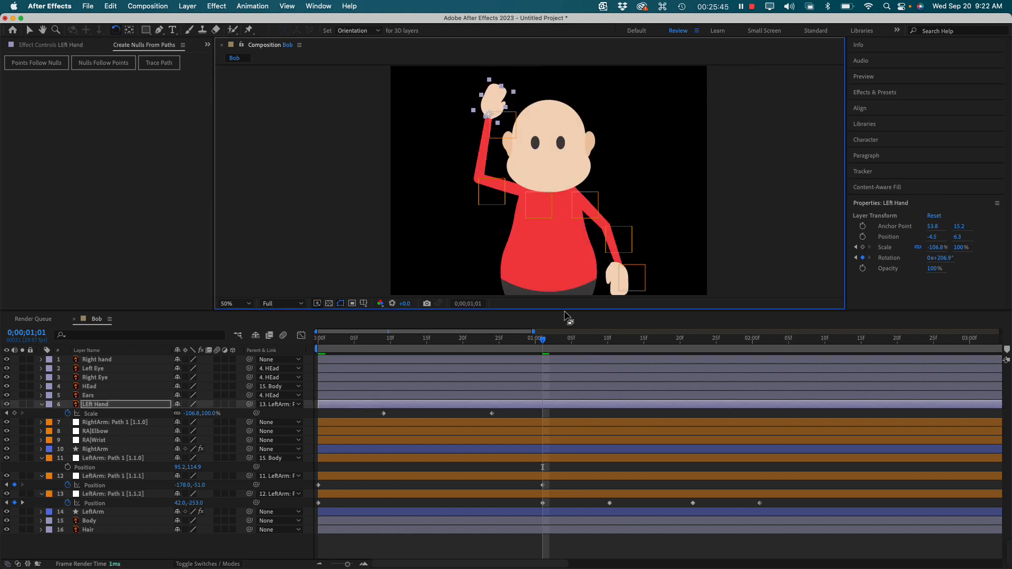
Align the null's second wave keyframe with 0;00;01;10 and rotate the LEft Hand layer to about 145.2° there.
click(610, 342)
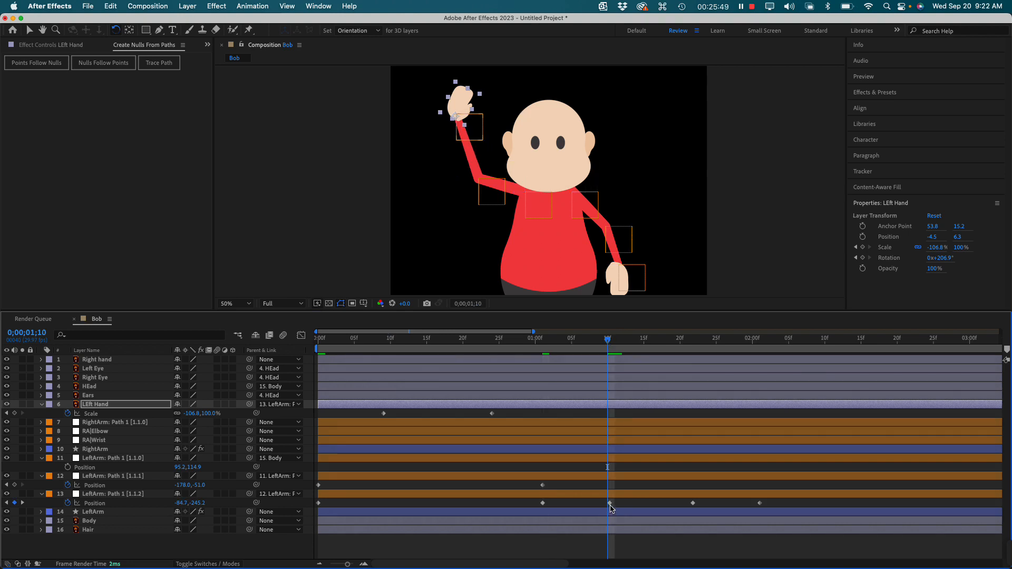
click(608, 503)
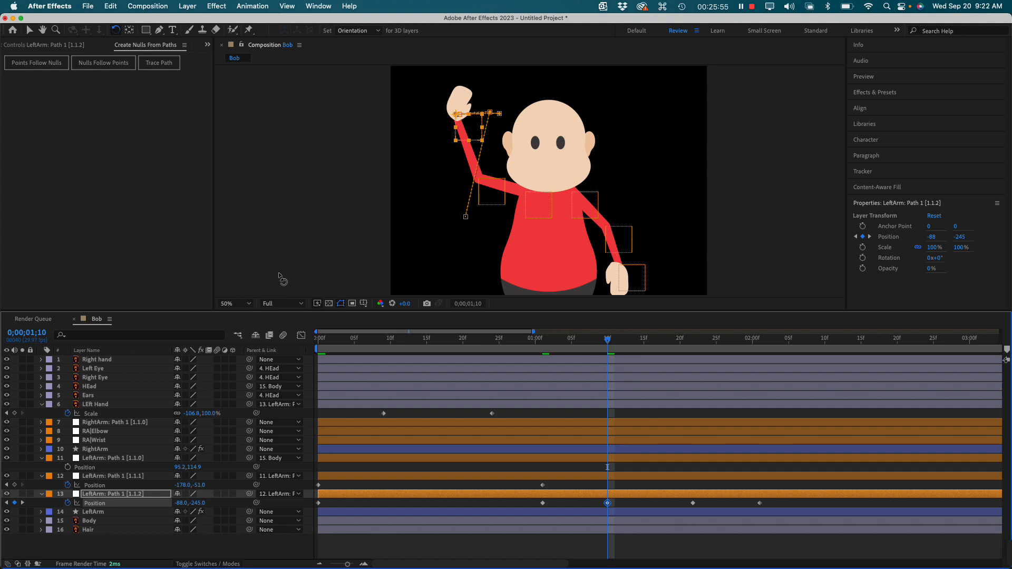
click(462, 99)
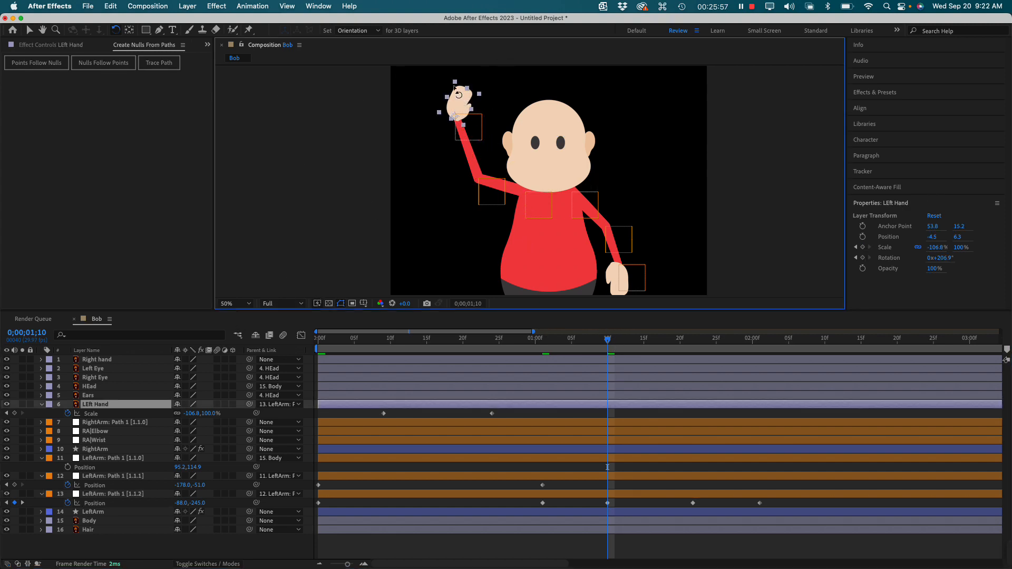
drag(459, 92, 431, 107)
Rotate the LEft Hand layer to about 224° at 0;00;01;22 and about 146° at 0;00;02;01.
click(694, 341)
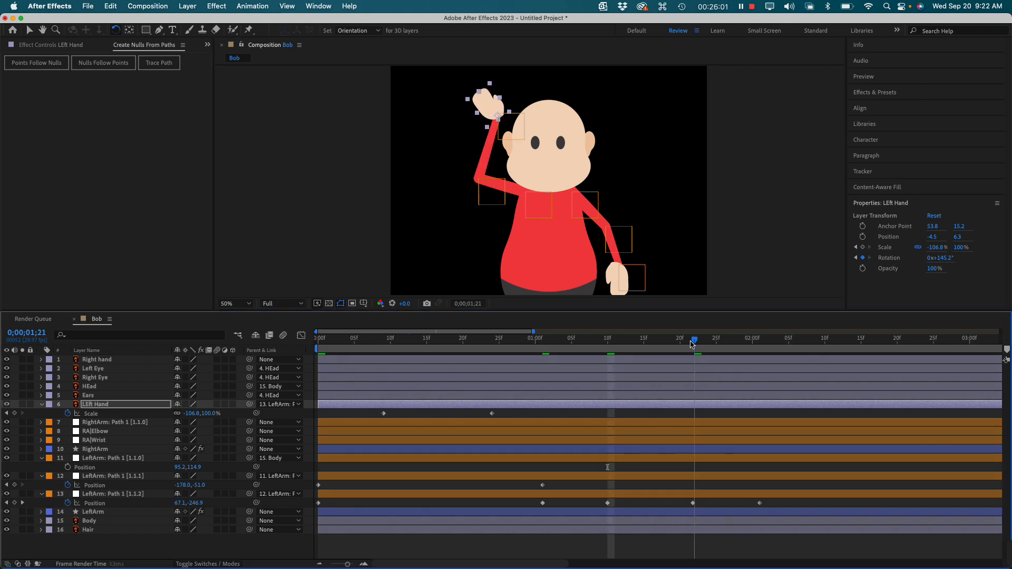
click(693, 342)
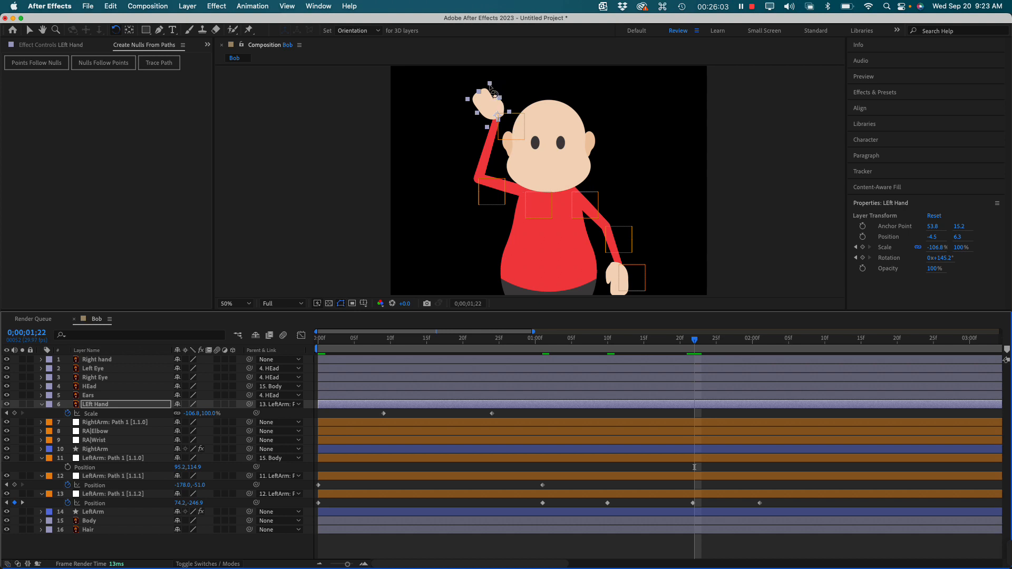
drag(489, 89, 534, 108)
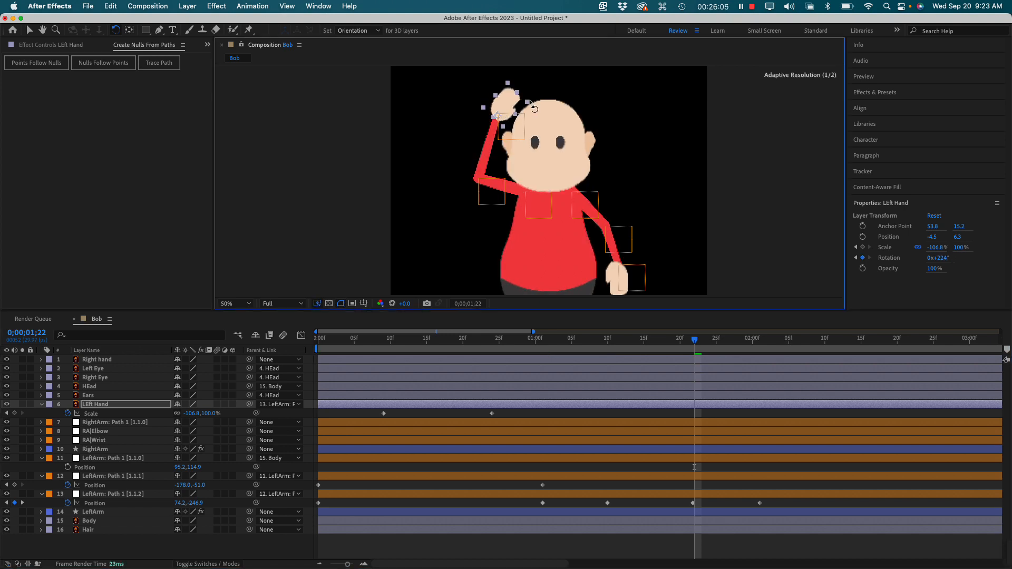
click(760, 341)
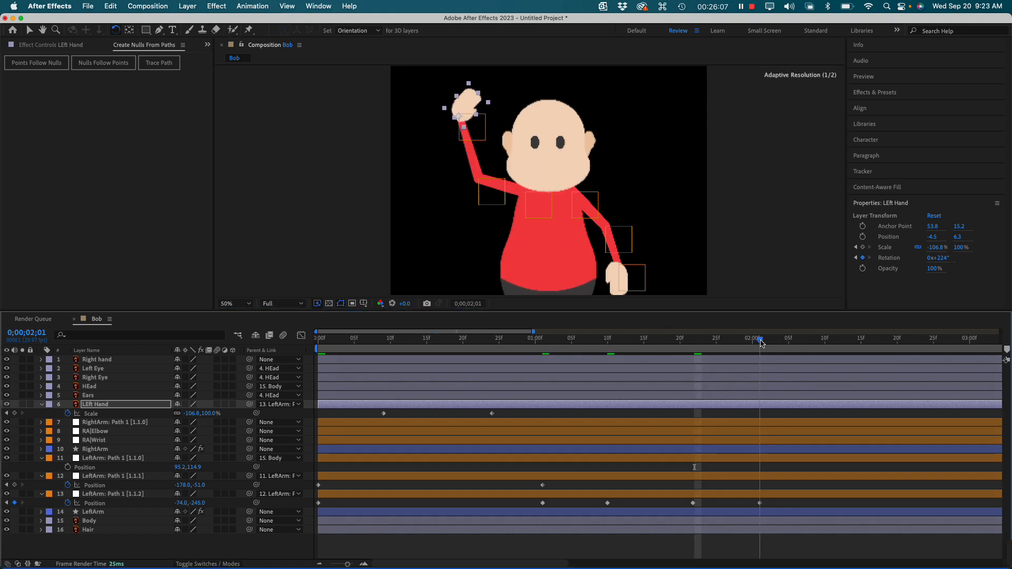
drag(469, 84, 429, 99)
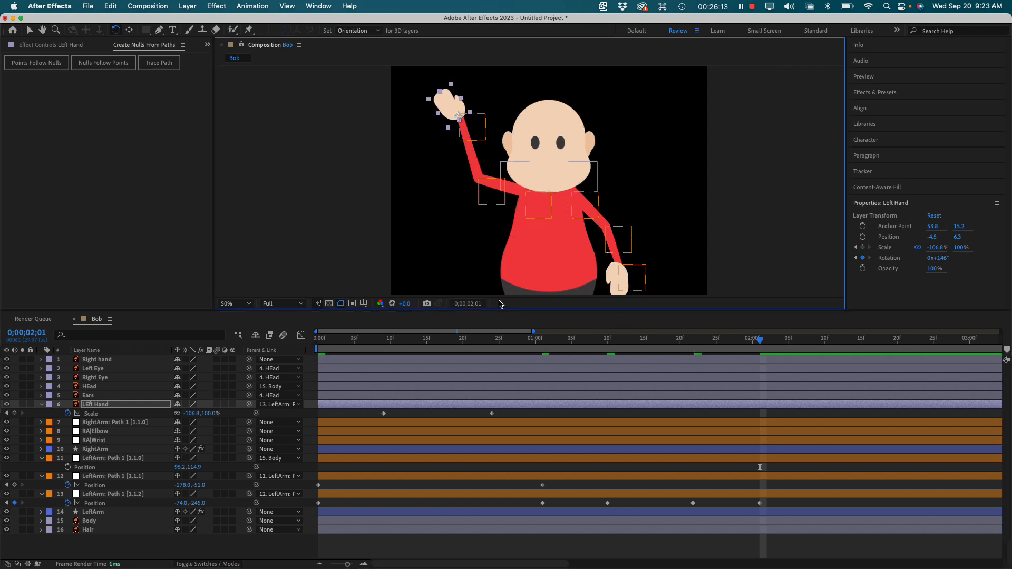
Play the animation from the raised arm, and again from the beginning with the composition viewed at 25%, to check the wave.
drag(614, 342, 480, 353)
key(space)
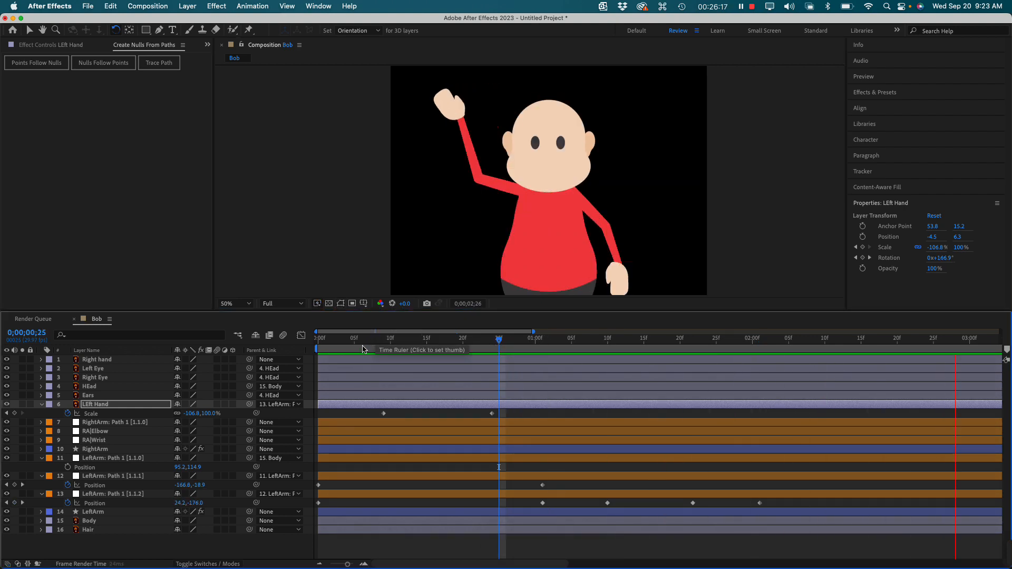
key(super+minus)
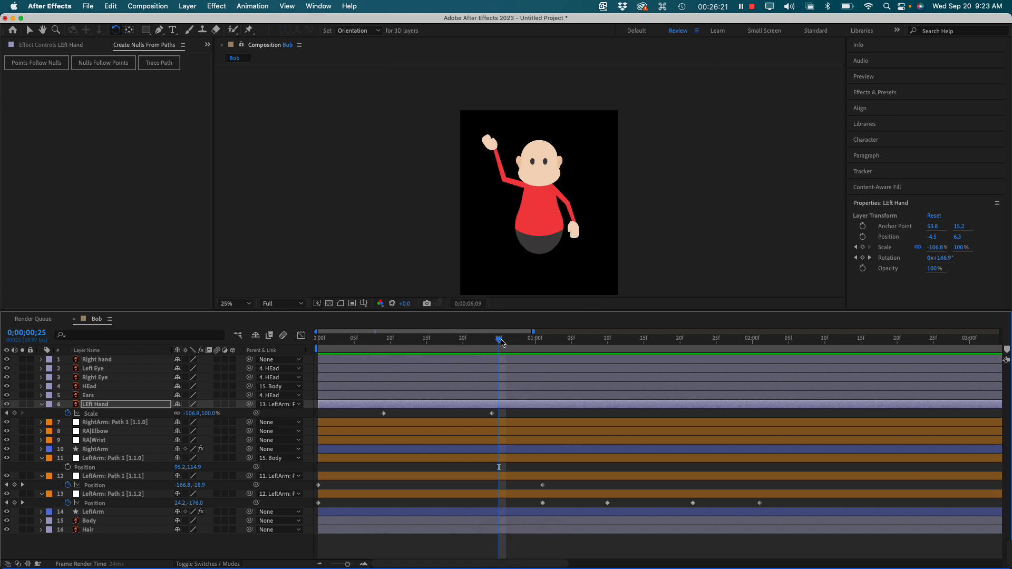
drag(346, 344, 291, 337)
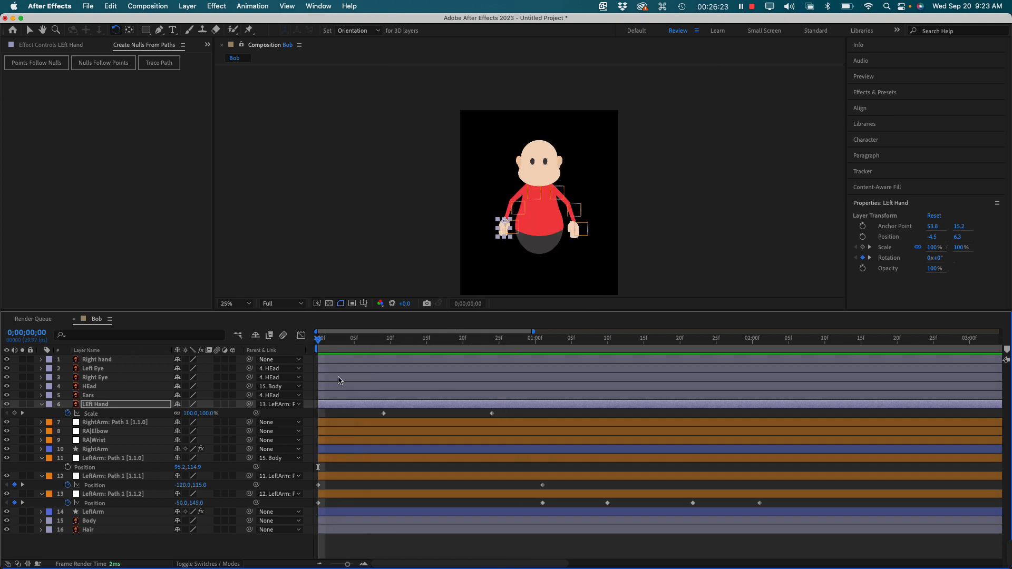
key(space)
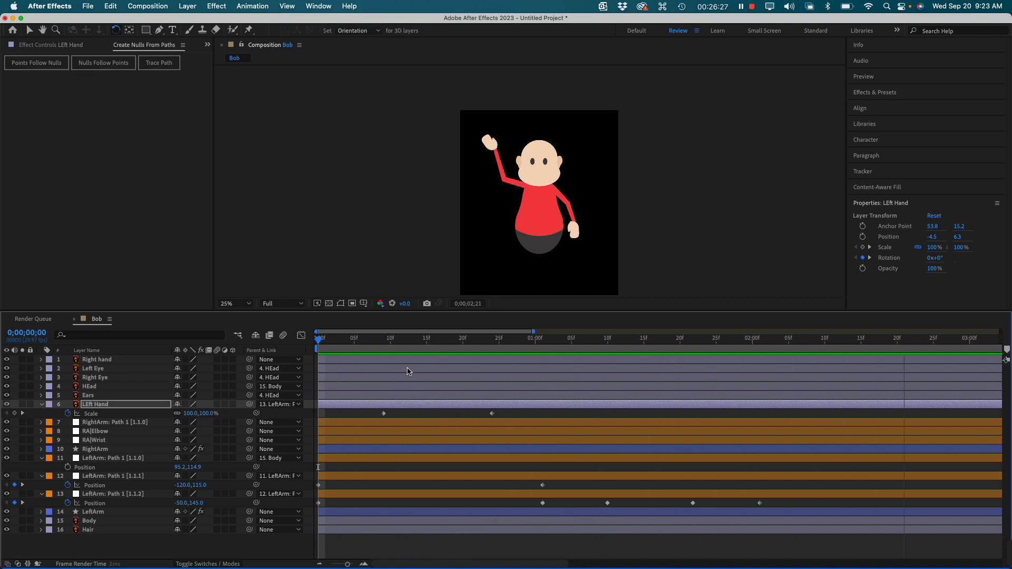
key(space)
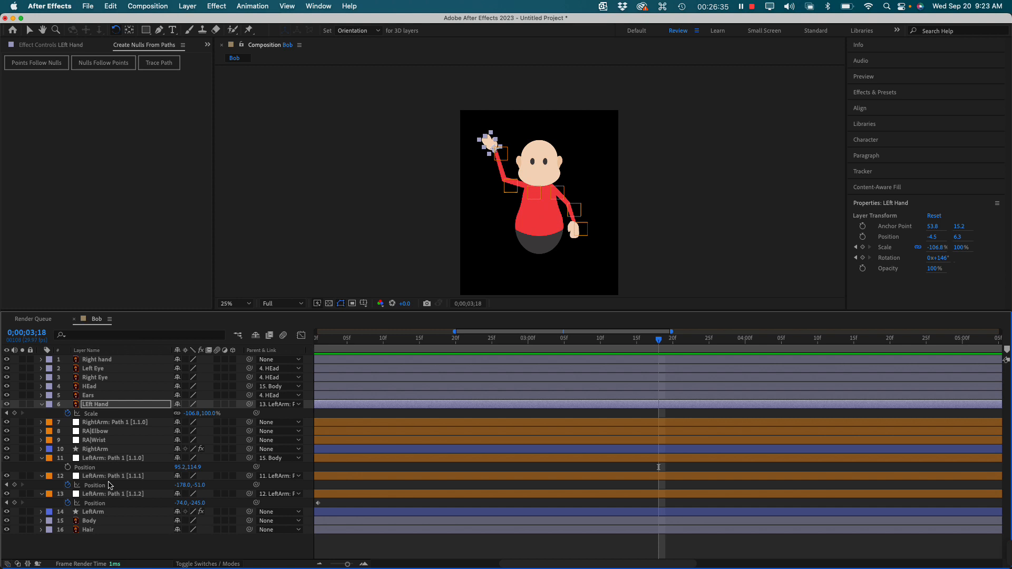
Apply Easy Ease Out to the four wave Position keyframes of LeftArm: Path 1 [1.1.2] and the 0;00;01;01 Position keyframe of LeftArm: Path 1 [1.1.1].
click(105, 487)
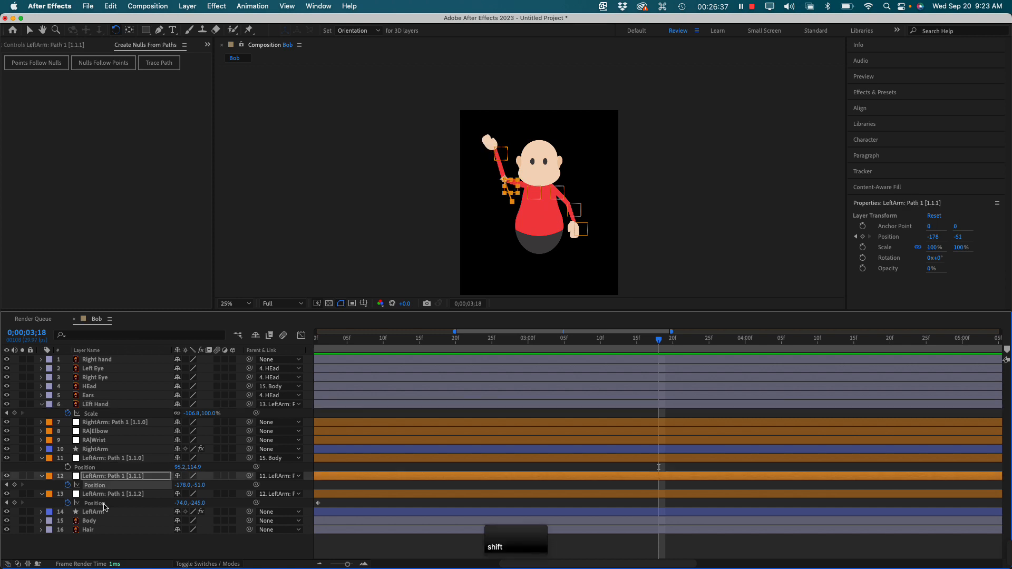
click(101, 503)
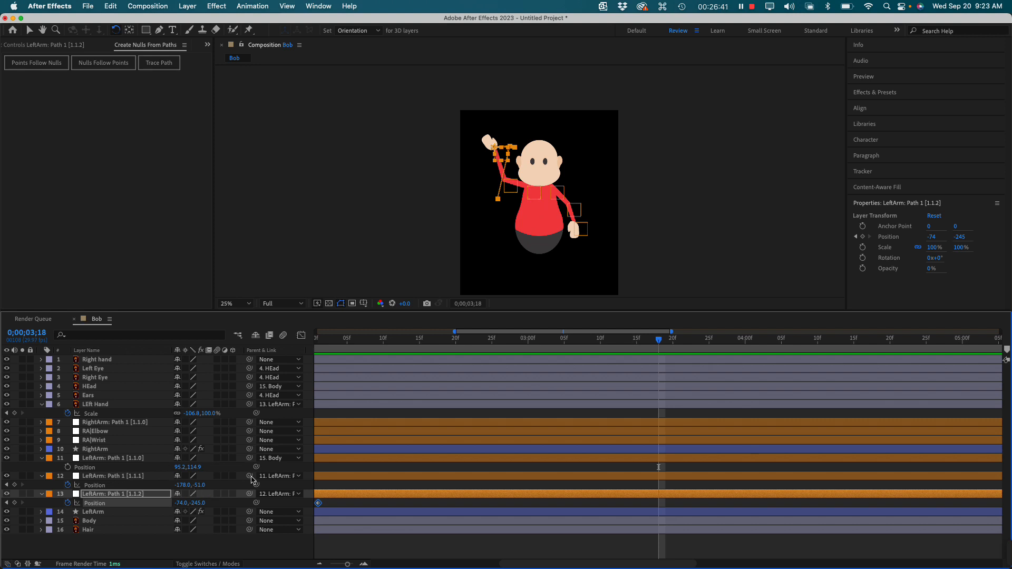
drag(659, 341, 325, 342)
drag(489, 332, 350, 332)
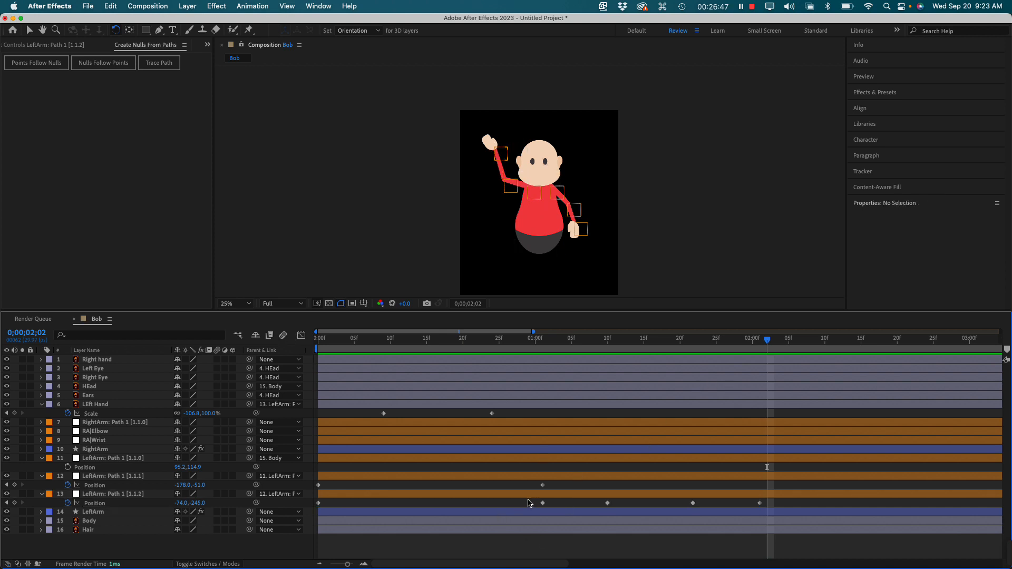
click(530, 504)
drag(529, 498, 627, 501)
drag(745, 508, 770, 507)
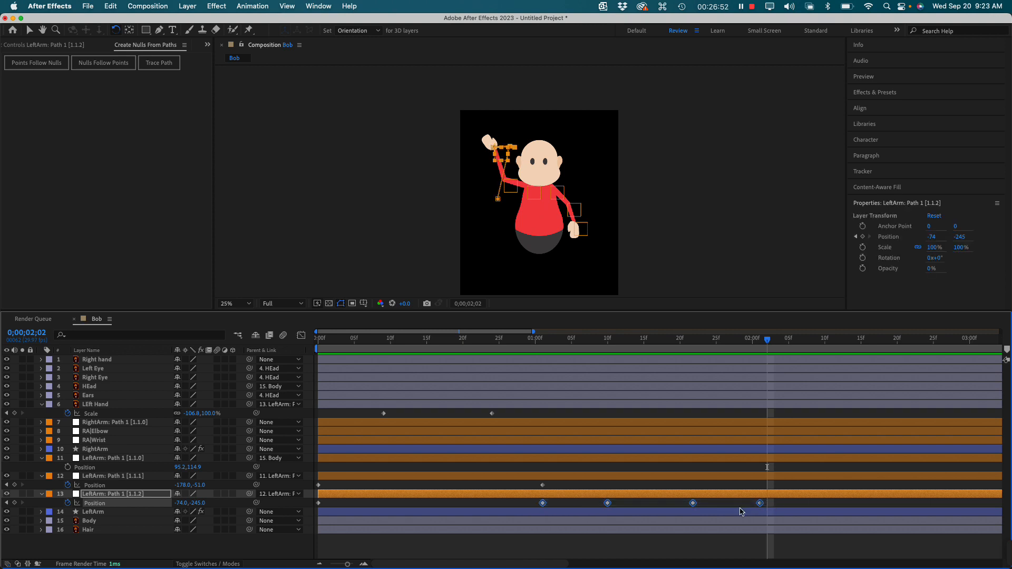
shift+click(543, 485)
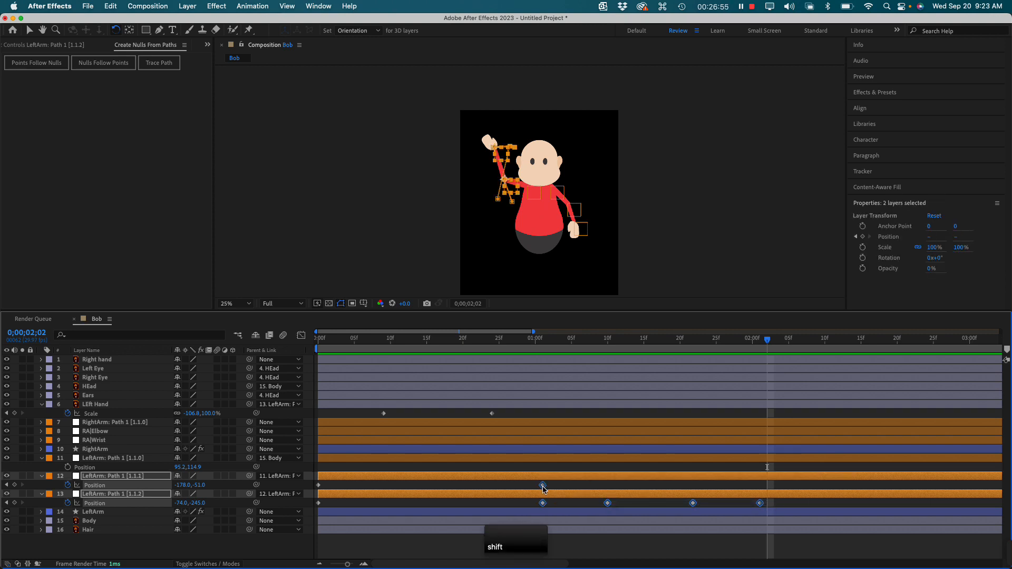
right_click(543, 486)
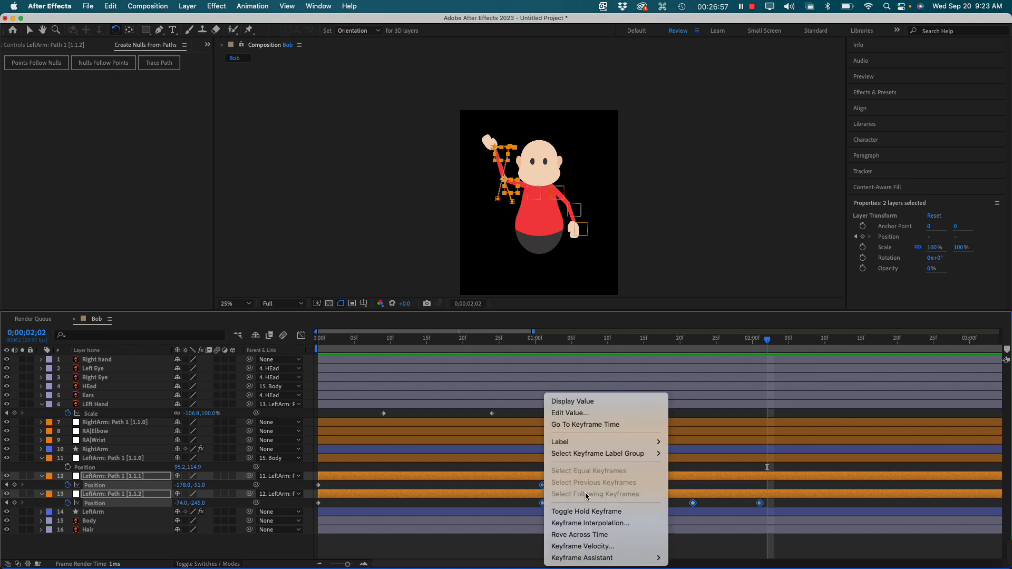
mouse_move(606, 558)
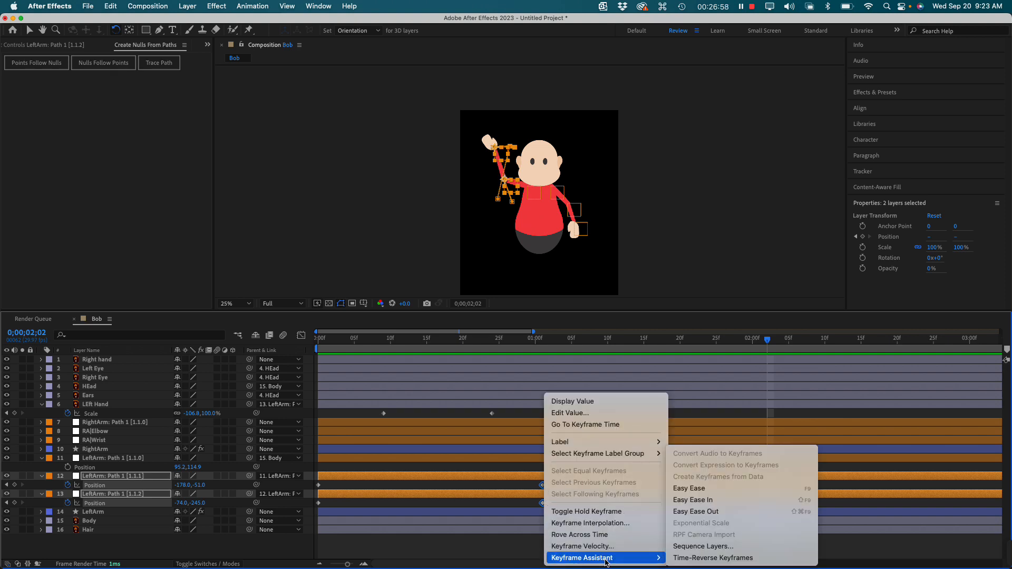
click(714, 511)
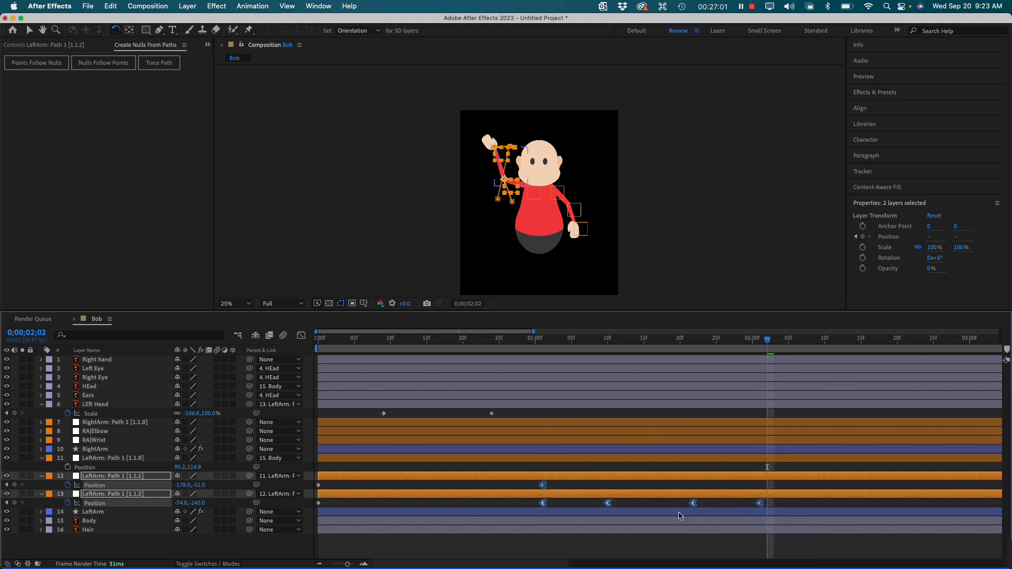
Play the animation from the beginning to check the eased arm movement.
click(569, 343)
drag(568, 344, 299, 340)
key(space)
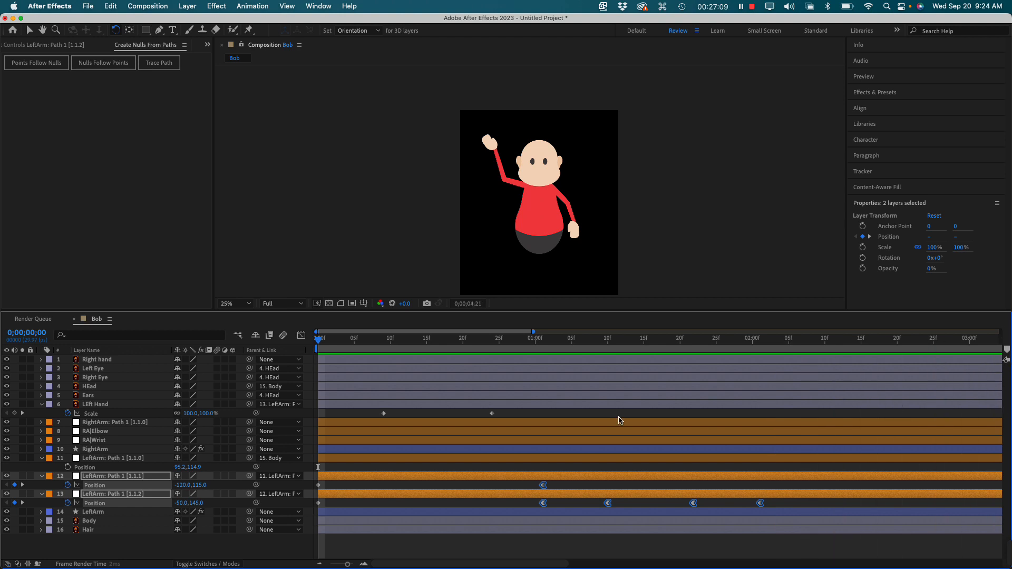
drag(759, 341, 316, 341)
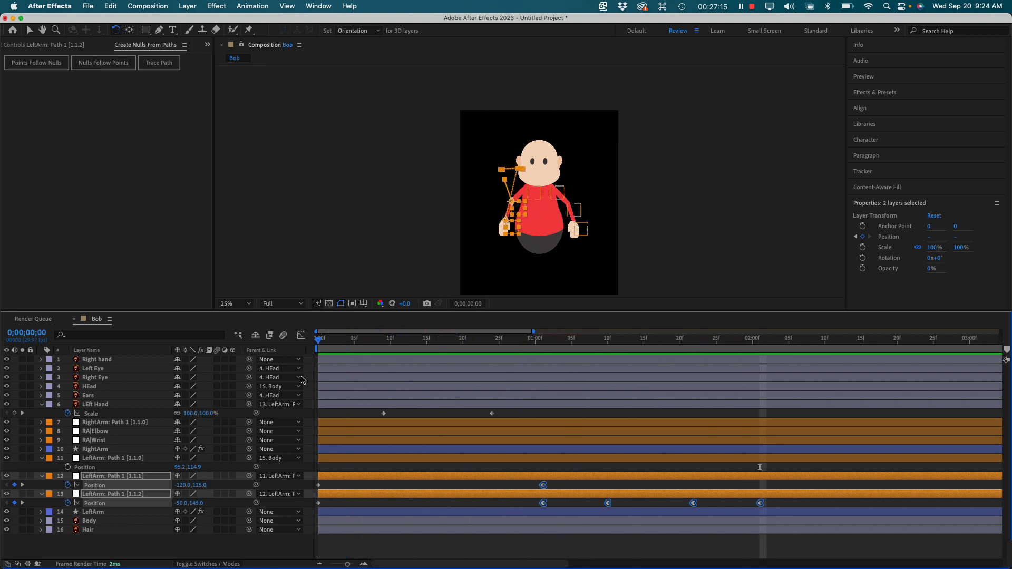
key(space)
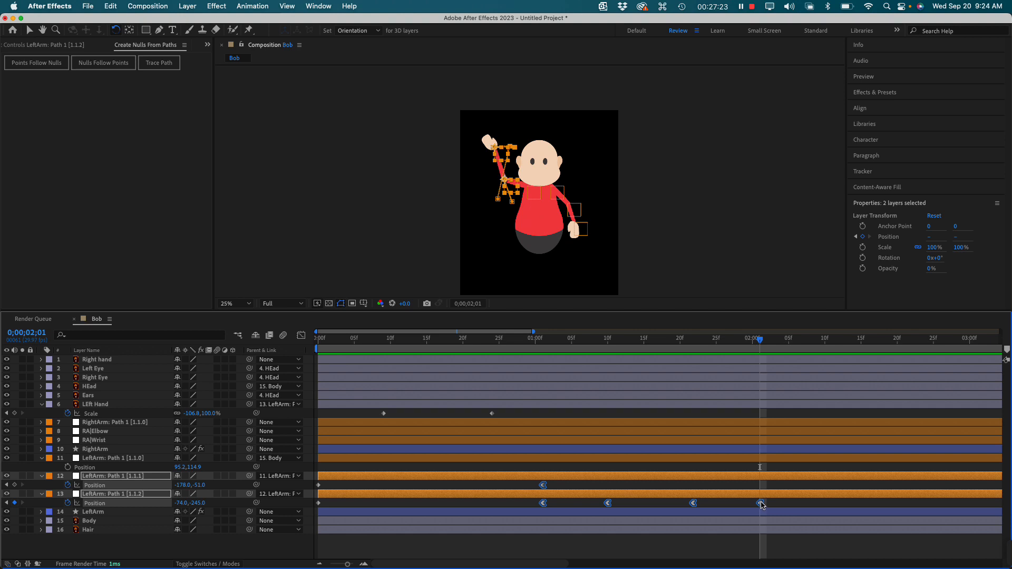
Move the last Position keyframe of LeftArm: Path 1 [1.1.2] to 0;00;02;03.
key(super+z)
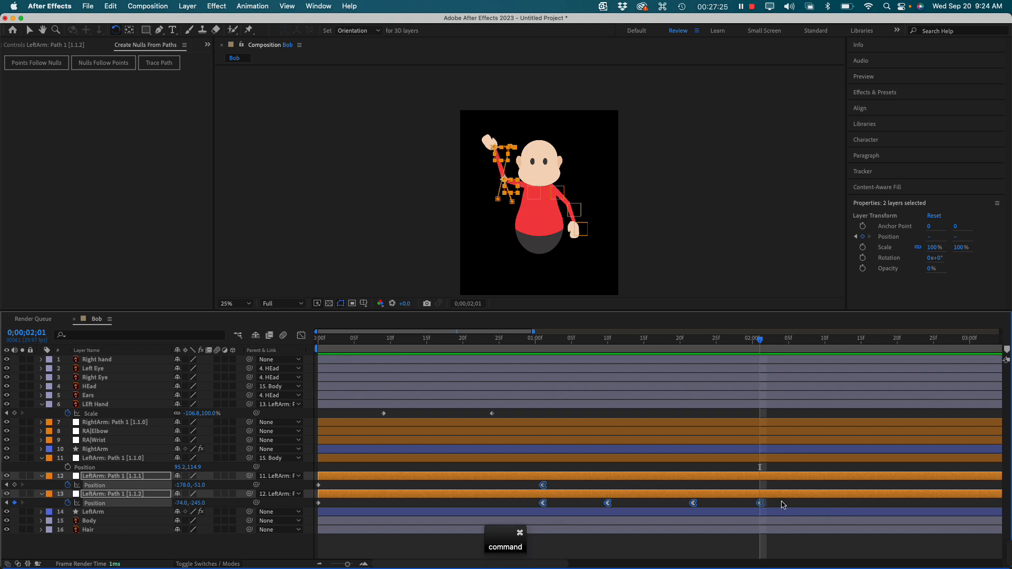
click(782, 505)
drag(760, 503, 773, 507)
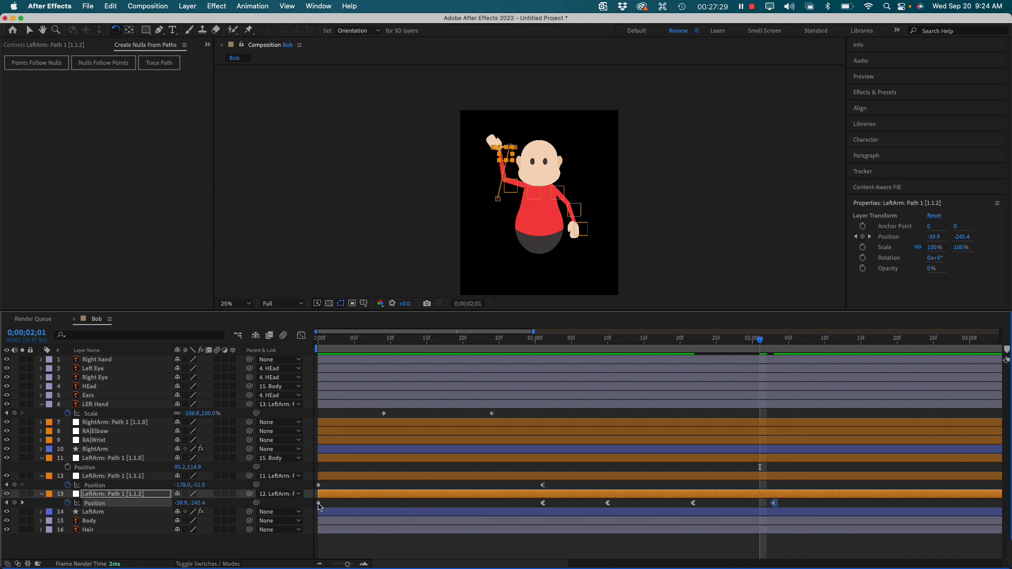
Copy the first Position keyframes of LeftArm: Path 1 [1.1.2] and LeftArm: Path 1 [1.1.1] to 0;00;02;09.
click(318, 503)
key(super+c)
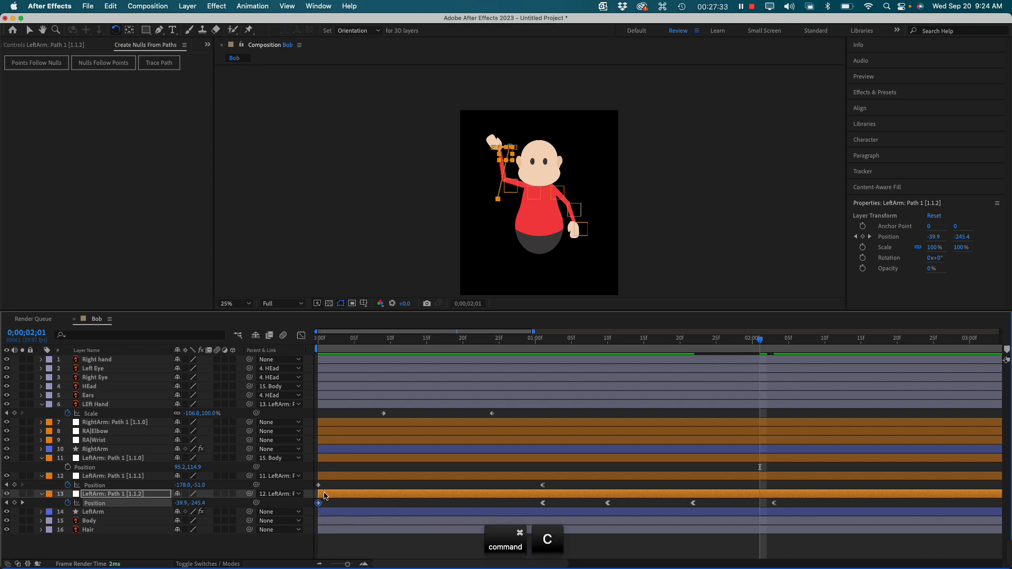
click(818, 341)
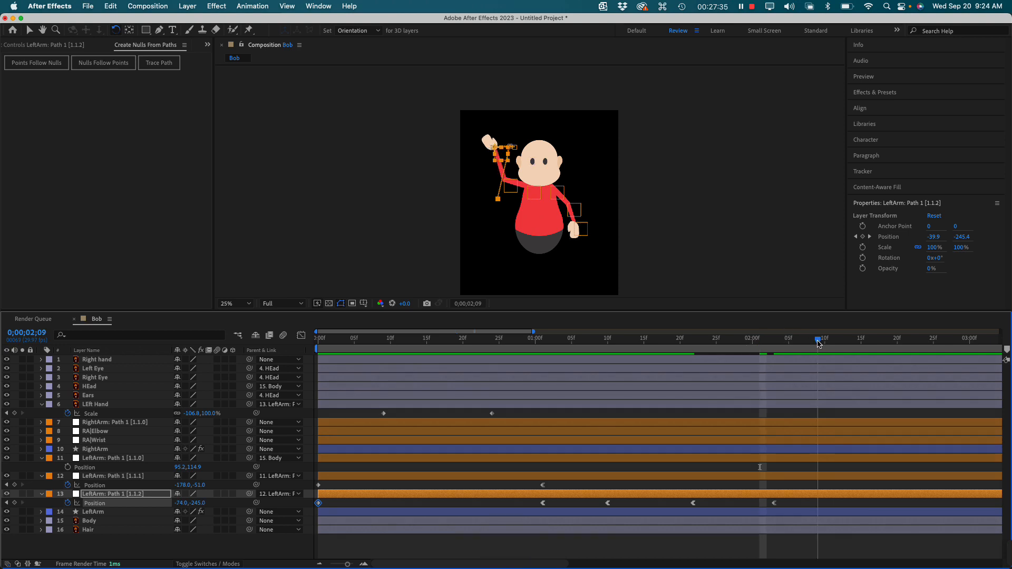
key(super+v)
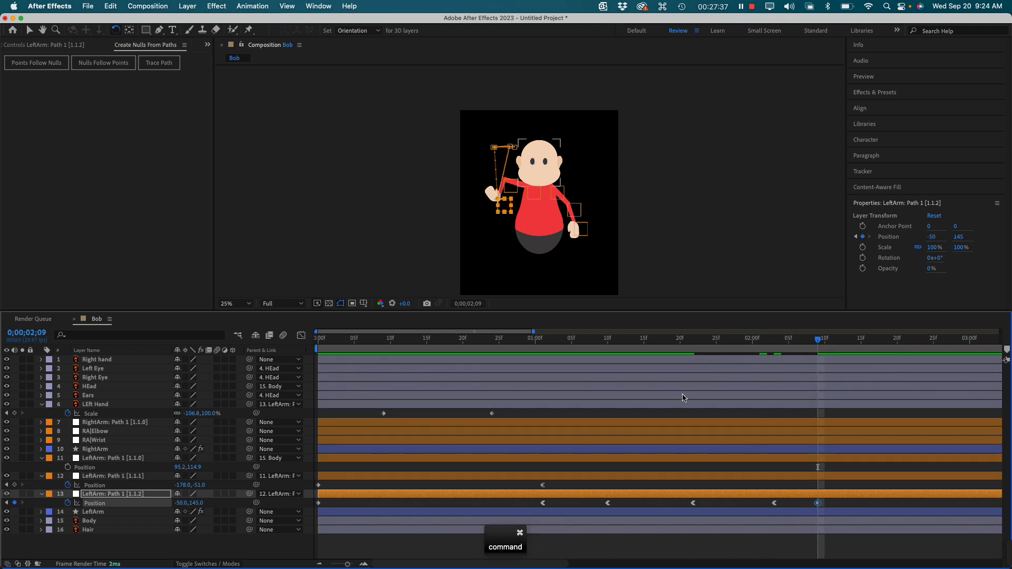
click(318, 485)
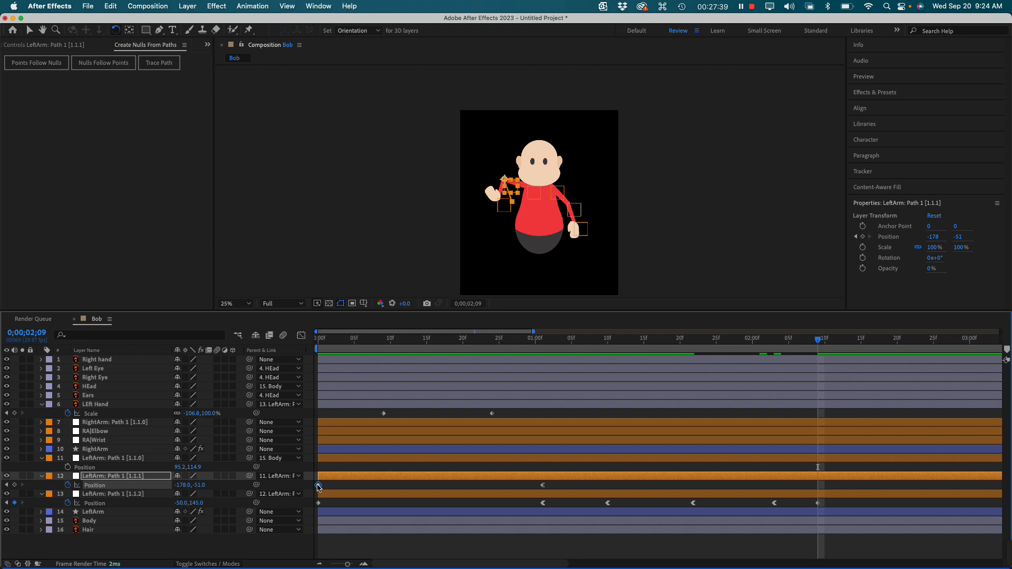
key(super+c)
key(super+v)
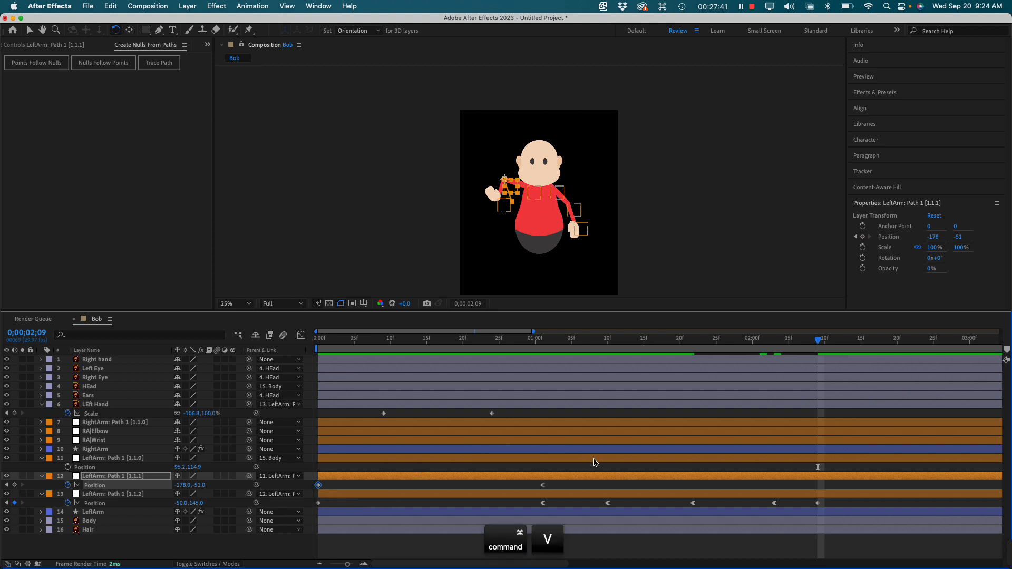
Play the animation from the beginning to check how the arm lowers after the wave.
drag(699, 341, 317, 337)
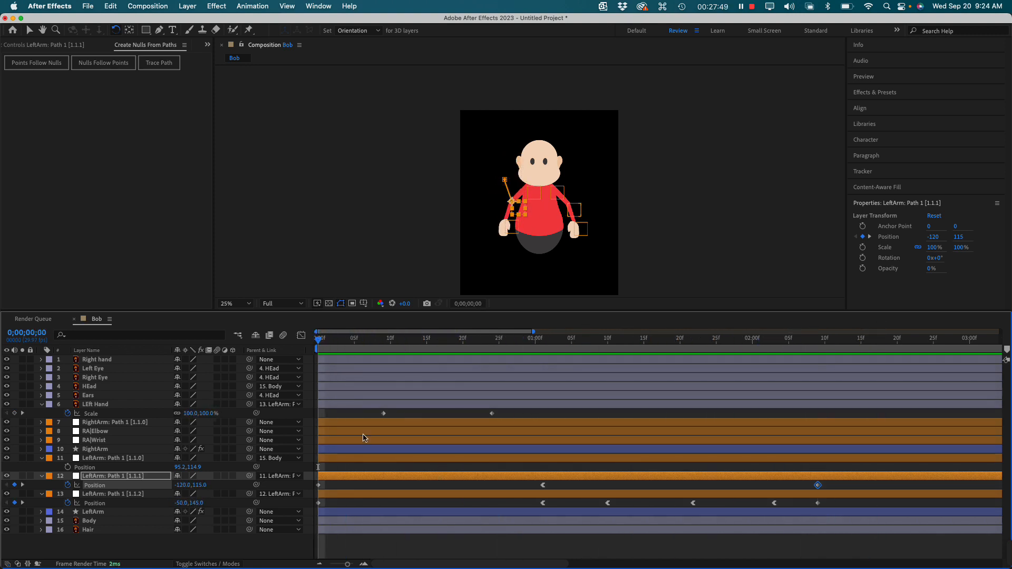
key(space)
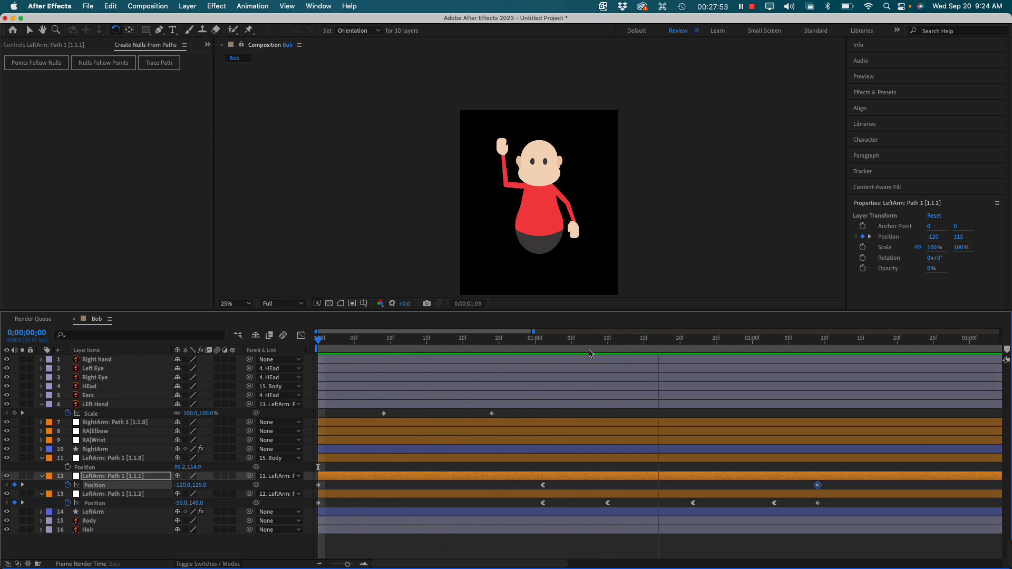
key(space)
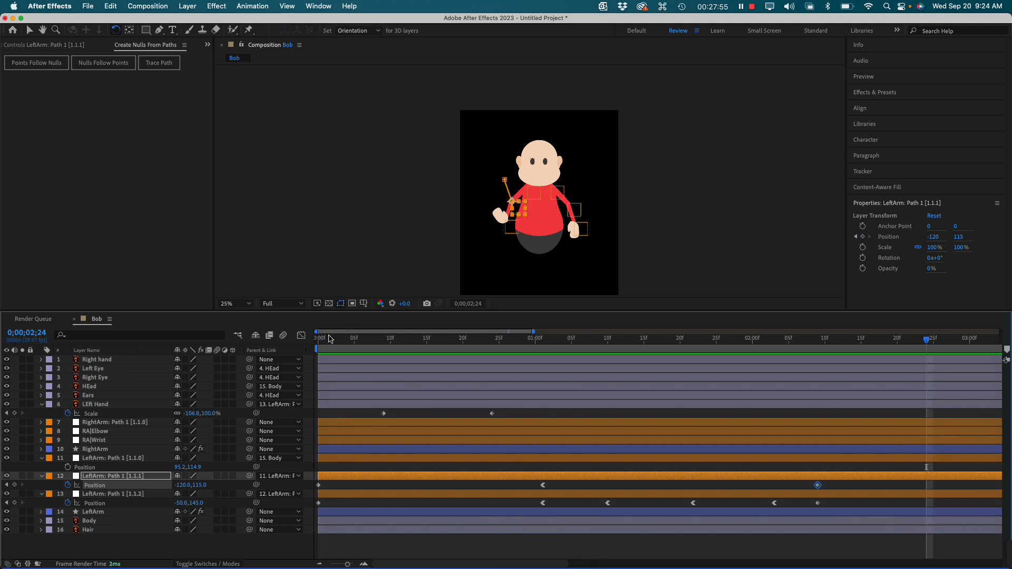
Copy the raised Position keyframe of LeftArm: Path 1 [1.1.1] from 0;00;01;01 to 0;00;02;03 and preview the arm lowering.
click(327, 342)
drag(328, 341, 542, 355)
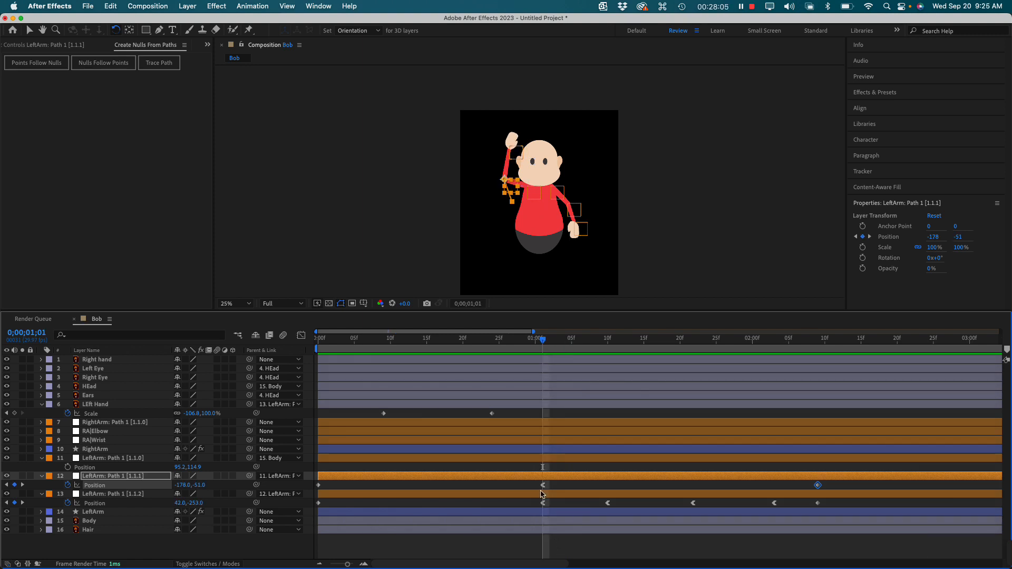
click(542, 485)
super+click(543, 485)
drag(560, 344, 778, 335)
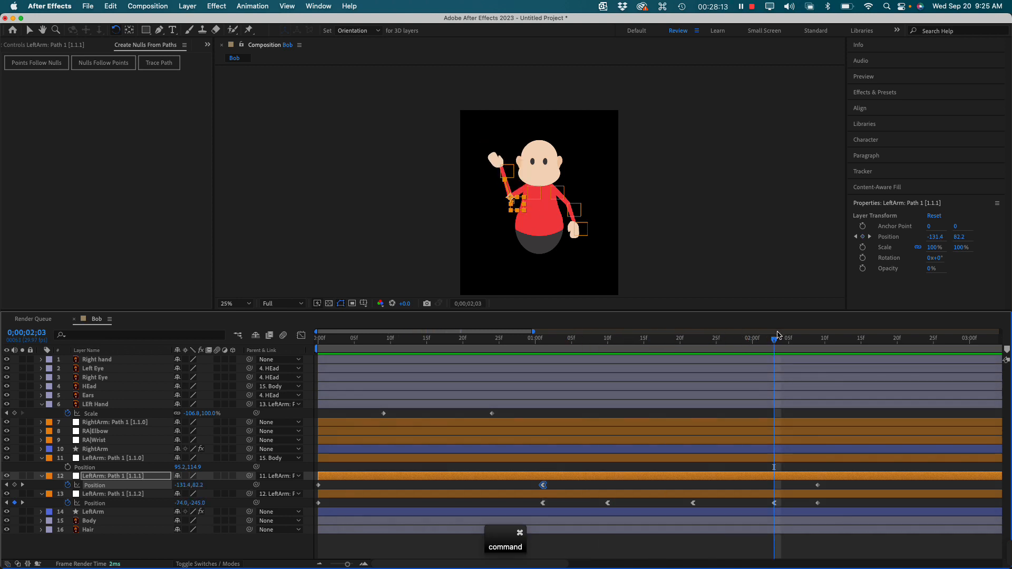
key(super+v)
key(space)
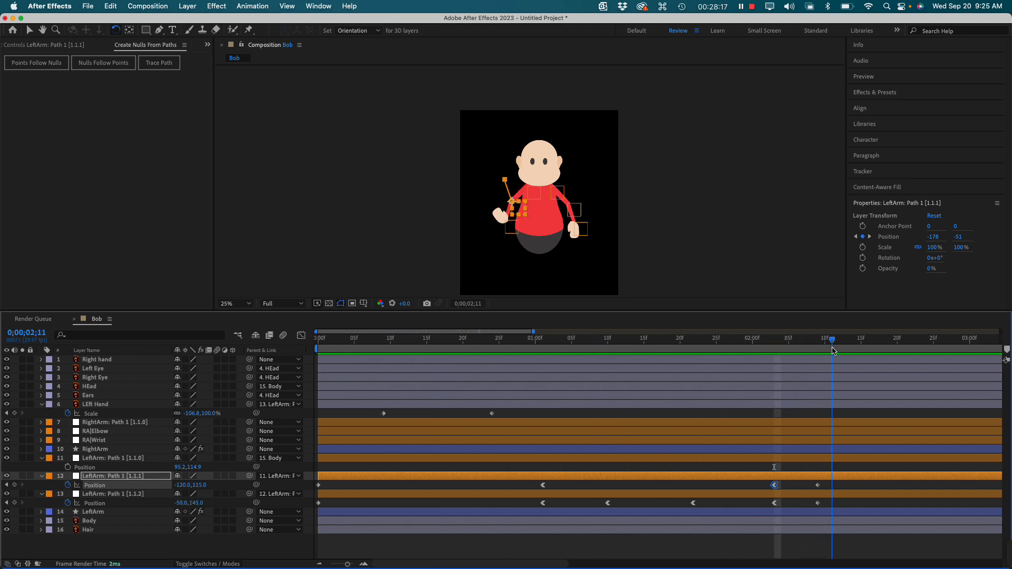
key(space)
Rotate the LEft Hand layer to about 5.1° at 0;00;02;09.
drag(774, 358, 820, 357)
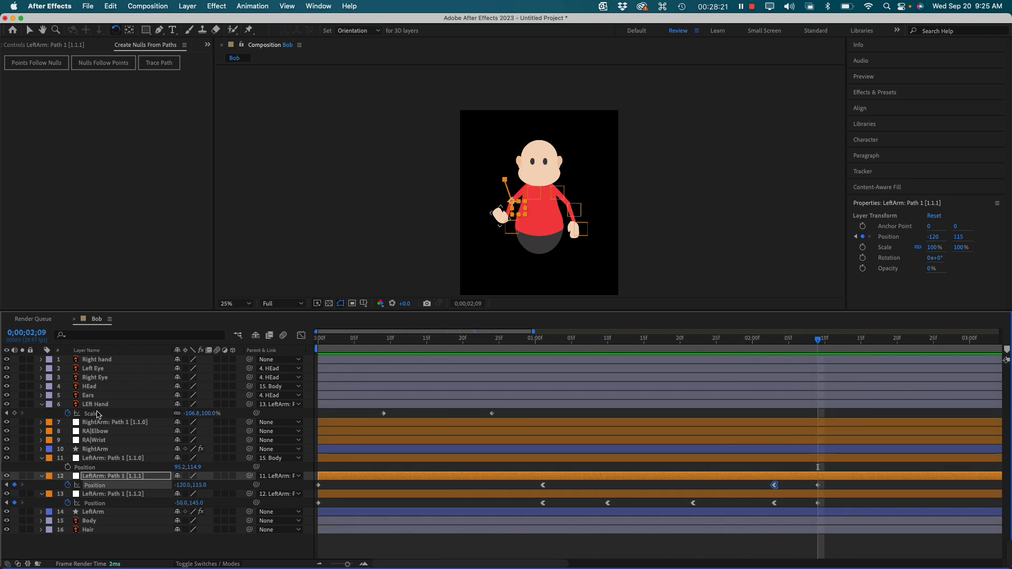
click(96, 405)
key(r)
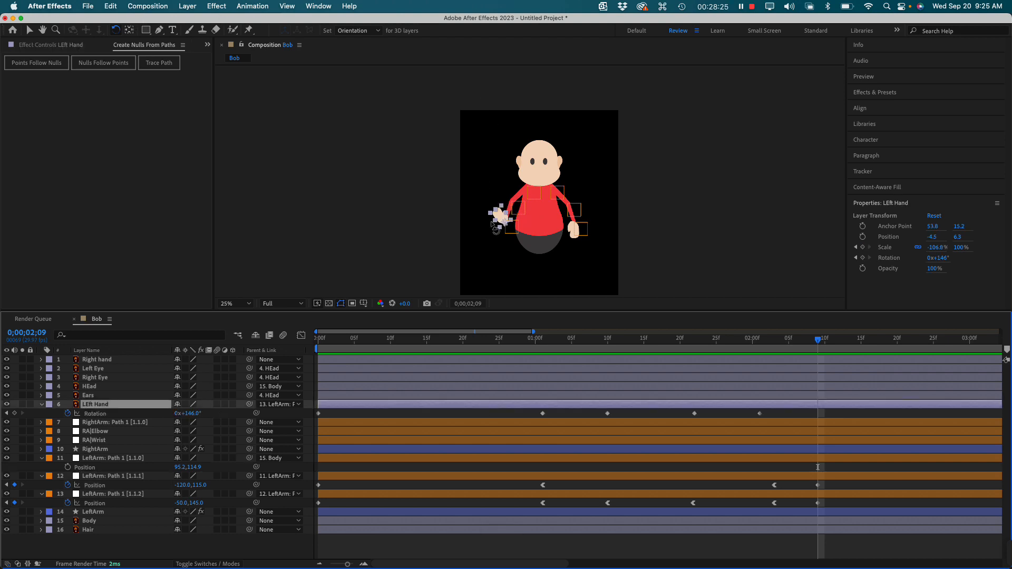
drag(494, 217, 513, 249)
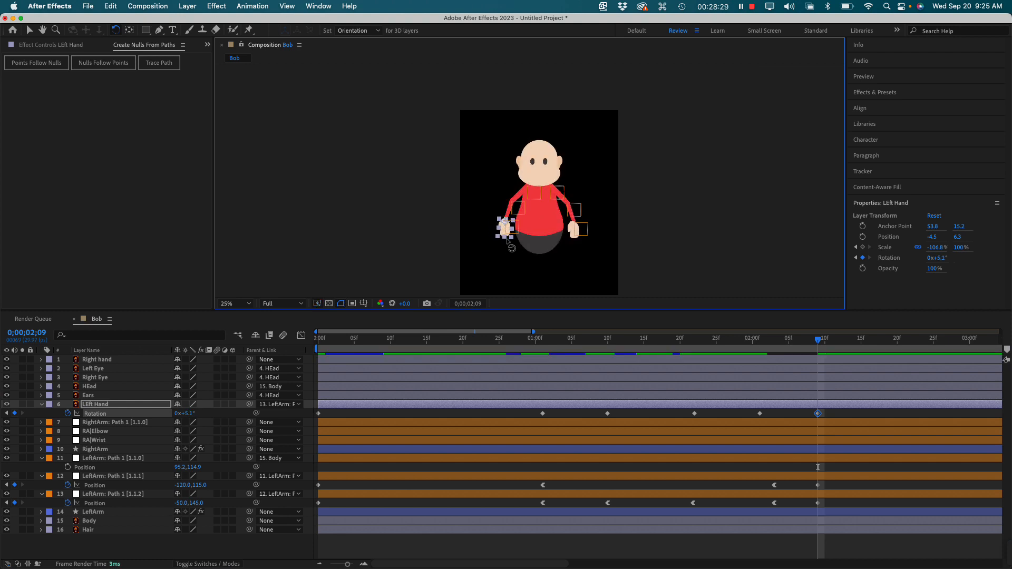
Flip the LEft Hand layer horizontally at 0;00;02;09 by scaling its width to about 120.5%.
key(s)
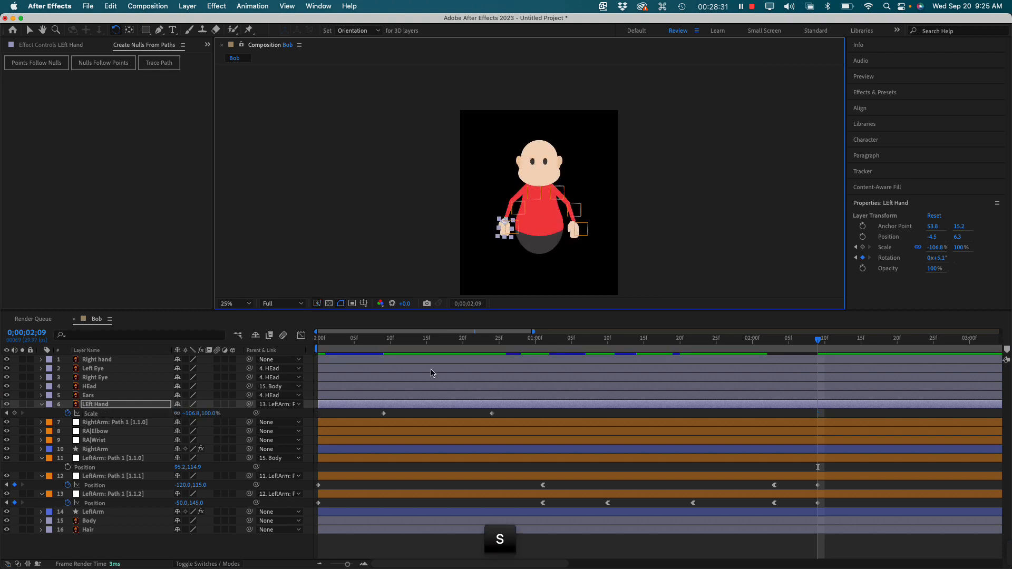
click(31, 31)
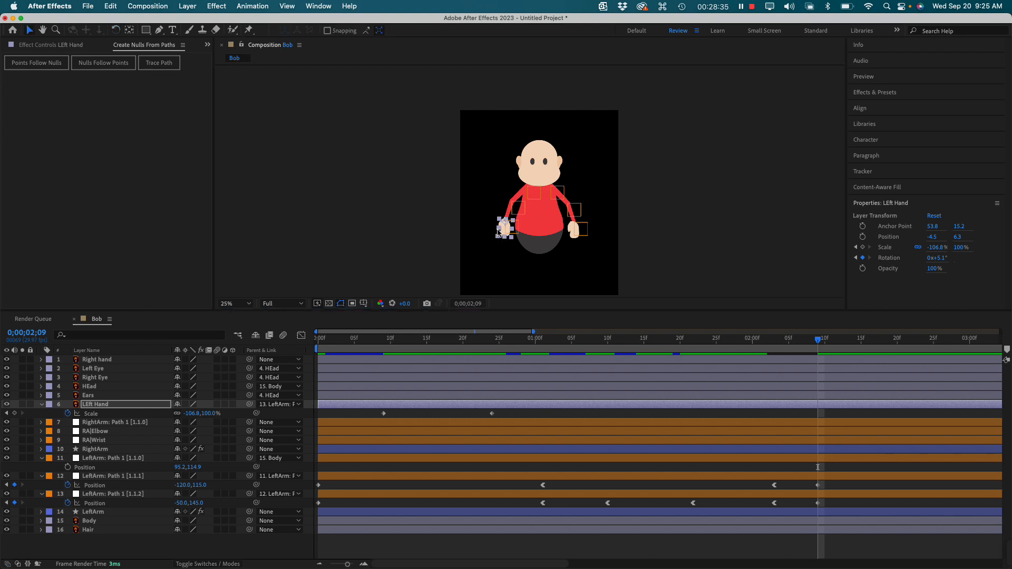
drag(498, 232, 510, 232)
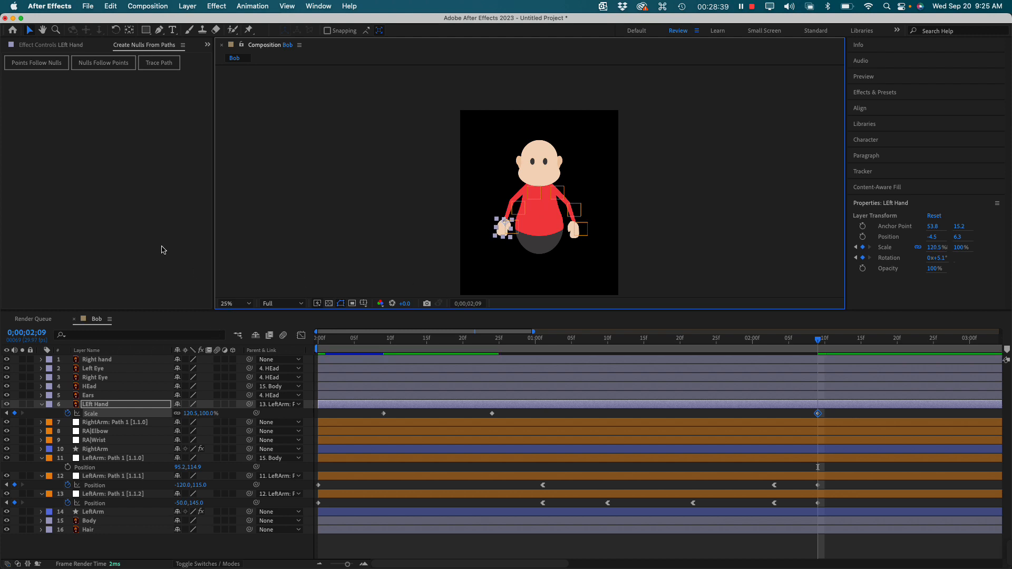
click(159, 246)
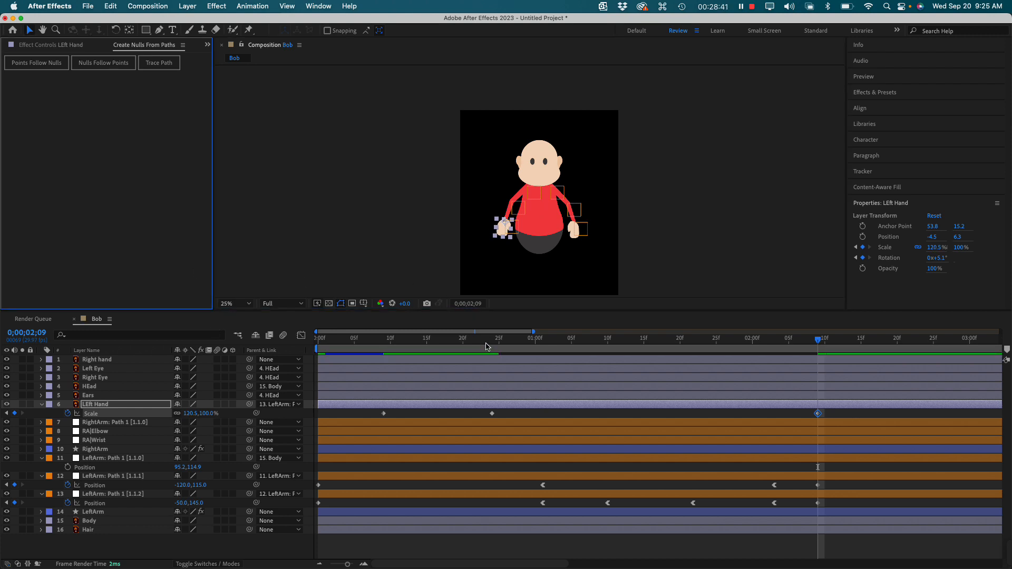
Play the animation from the beginning to check the hand through the complete wave.
drag(363, 344, 318, 343)
key(space)
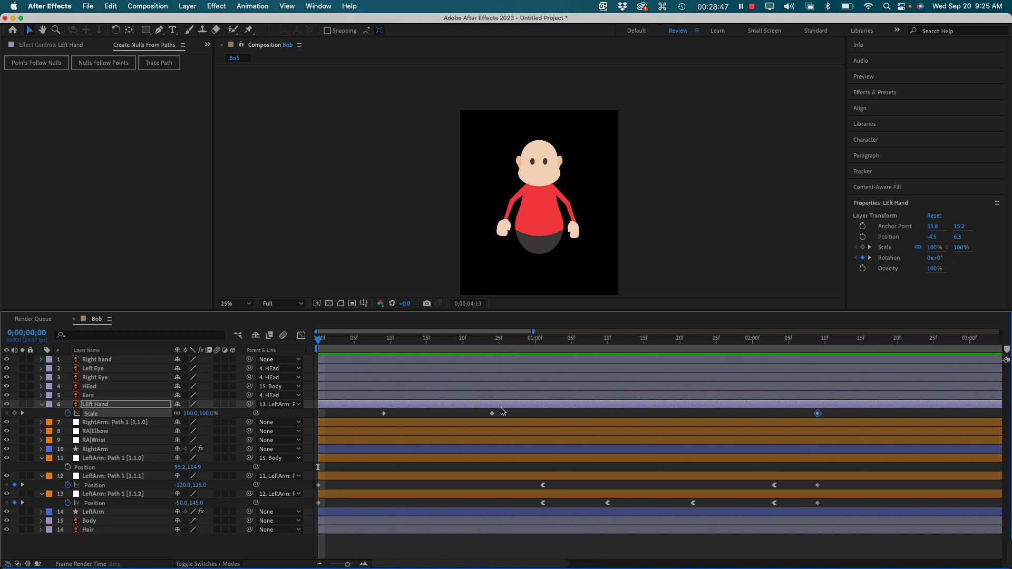
click(485, 345)
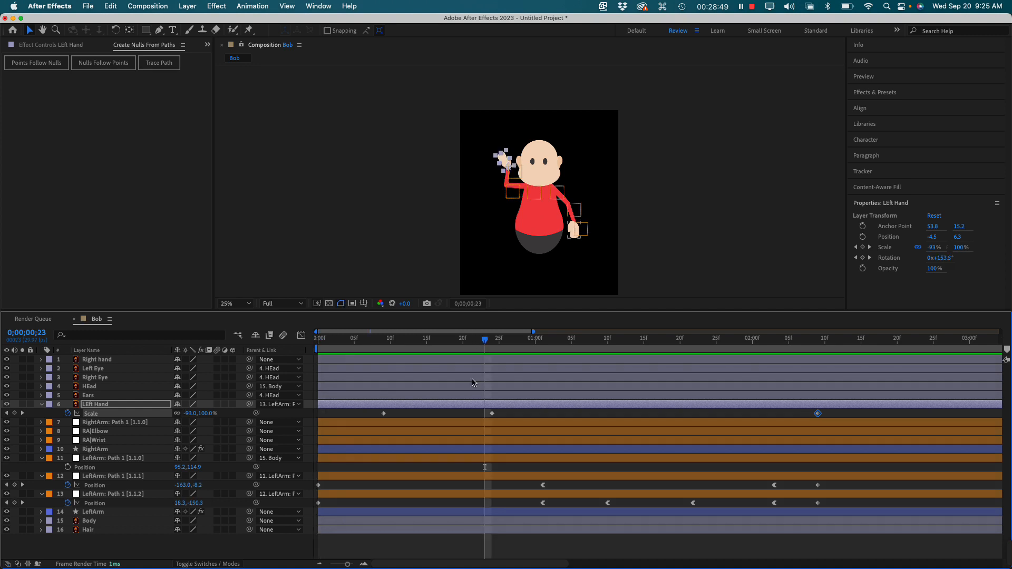
Try to paste the copied LEft Hand Scale keyframes at 0;00;02;03.
click(118, 416)
drag(486, 345, 506, 351)
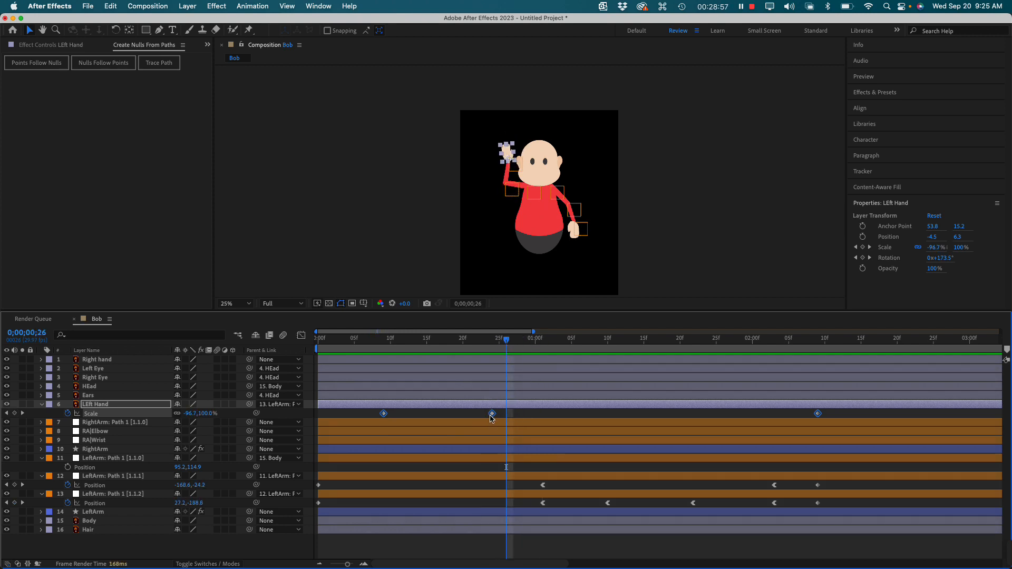
key(super+c)
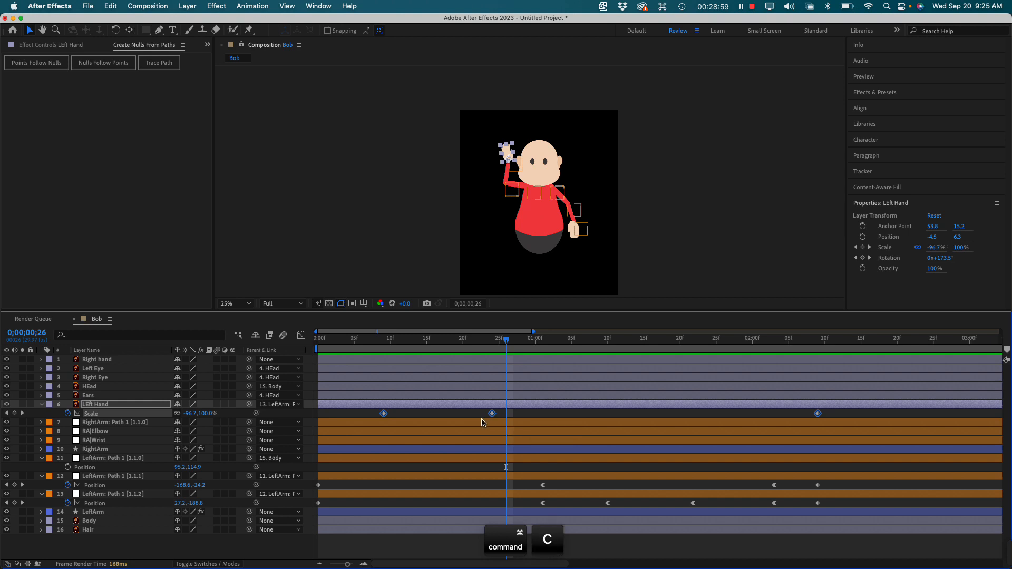
click(493, 342)
drag(493, 341, 779, 339)
key(super+z)
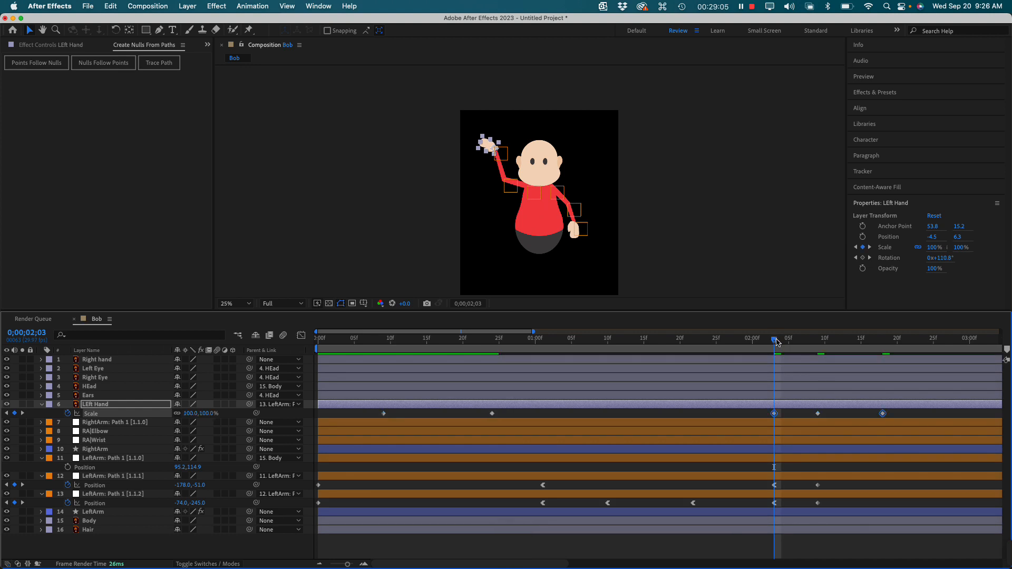
key(super+z)
Copy only the LEft Hand Scale keyframe at 0;00;00;24 to 0;00;02;03 and play the animation from the beginning.
click(542, 418)
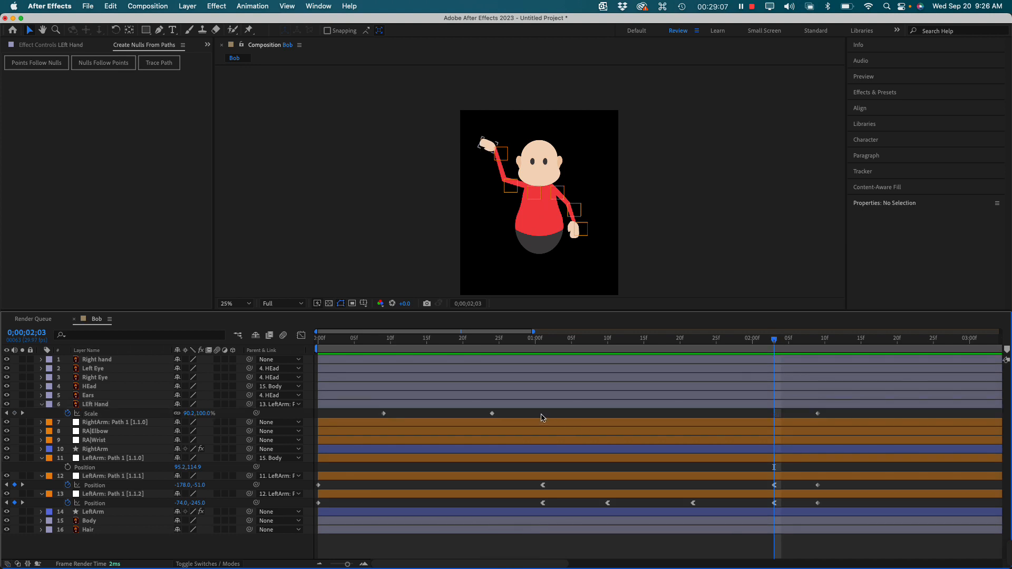
click(492, 414)
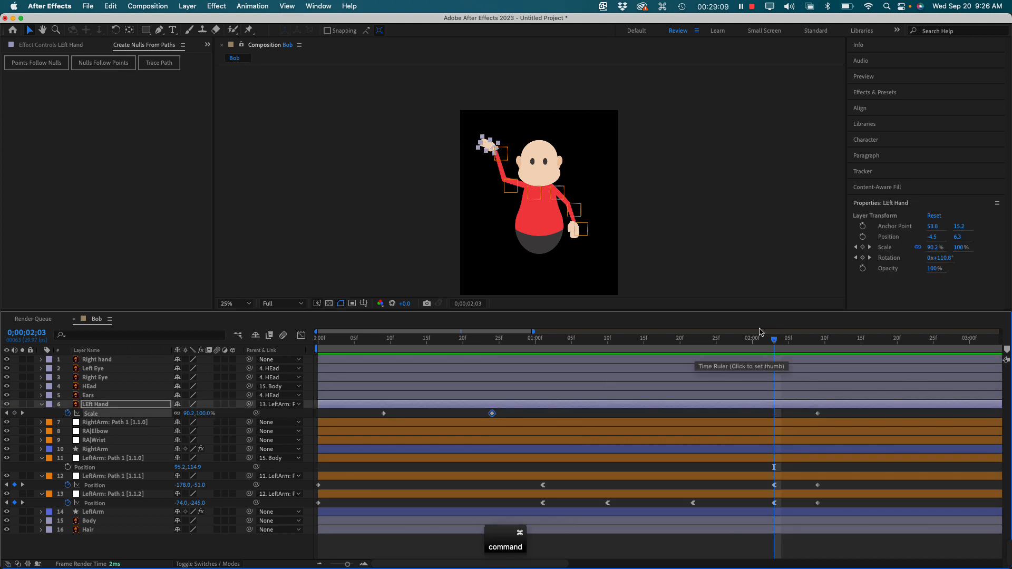
key(super+v)
drag(774, 340, 319, 350)
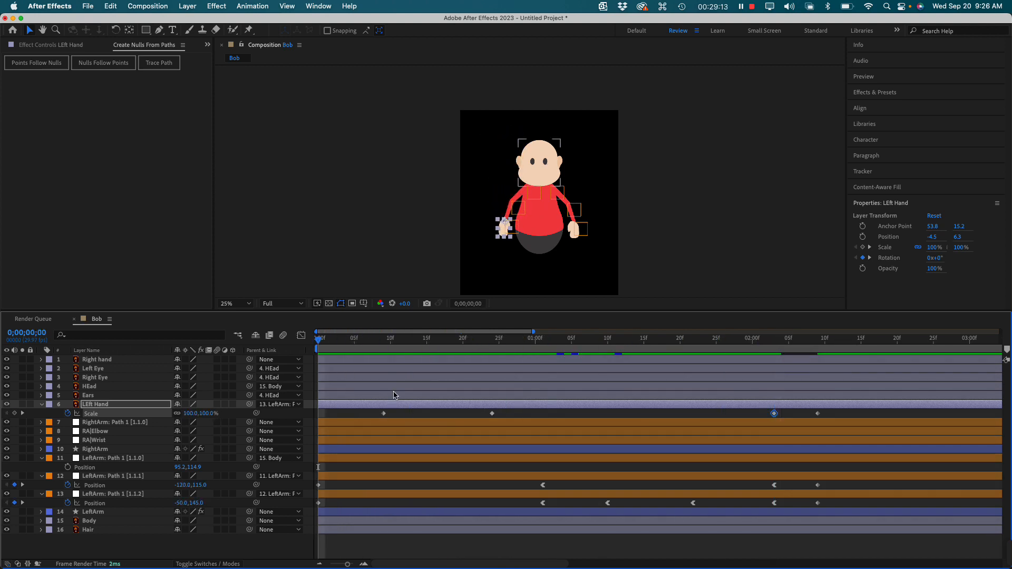
key(space)
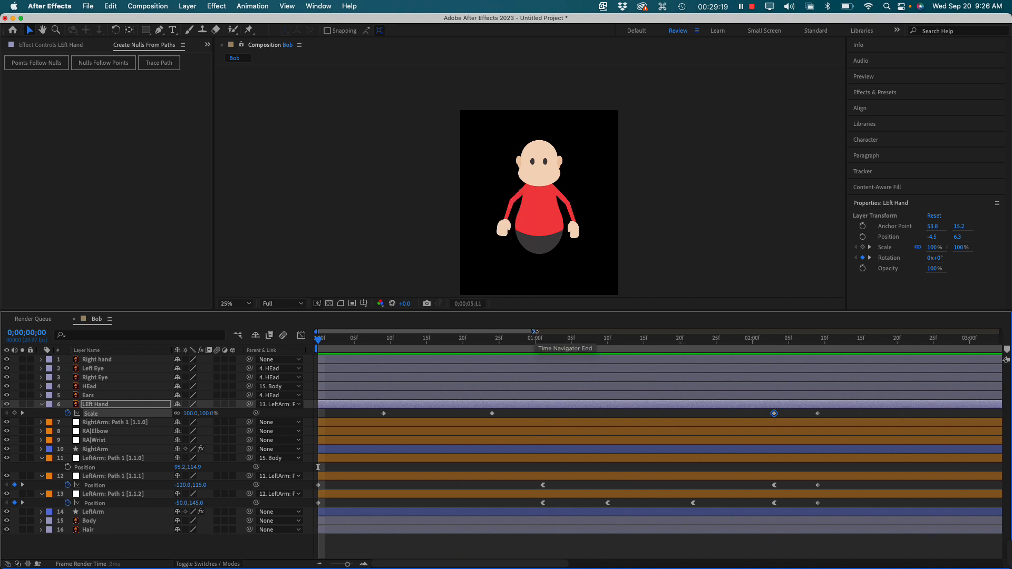
Start animating the HEad layer's Rotation with a 0° keyframe at 0;00;00;27.
drag(534, 331, 581, 331)
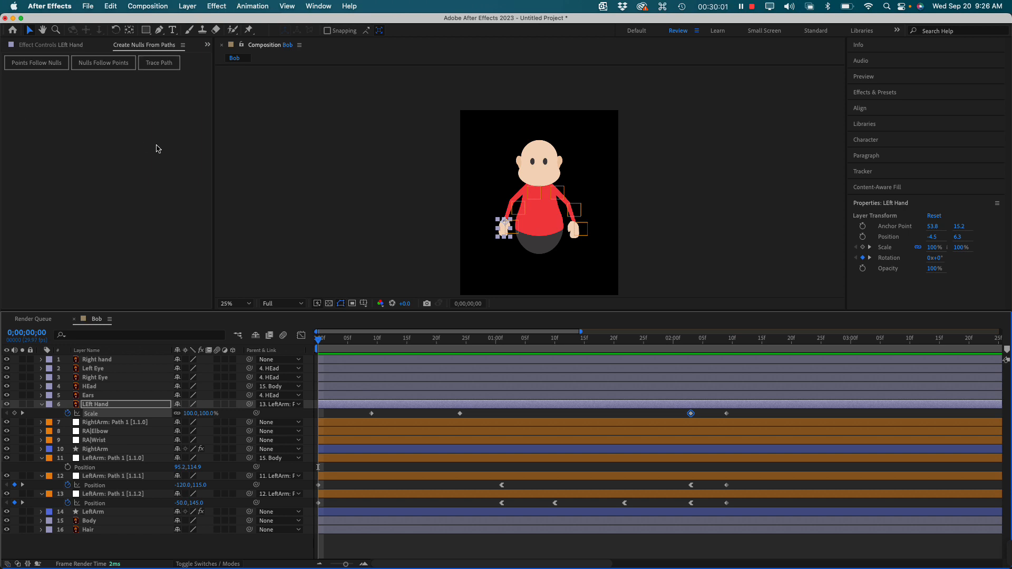
key(super+equal)
key(space)
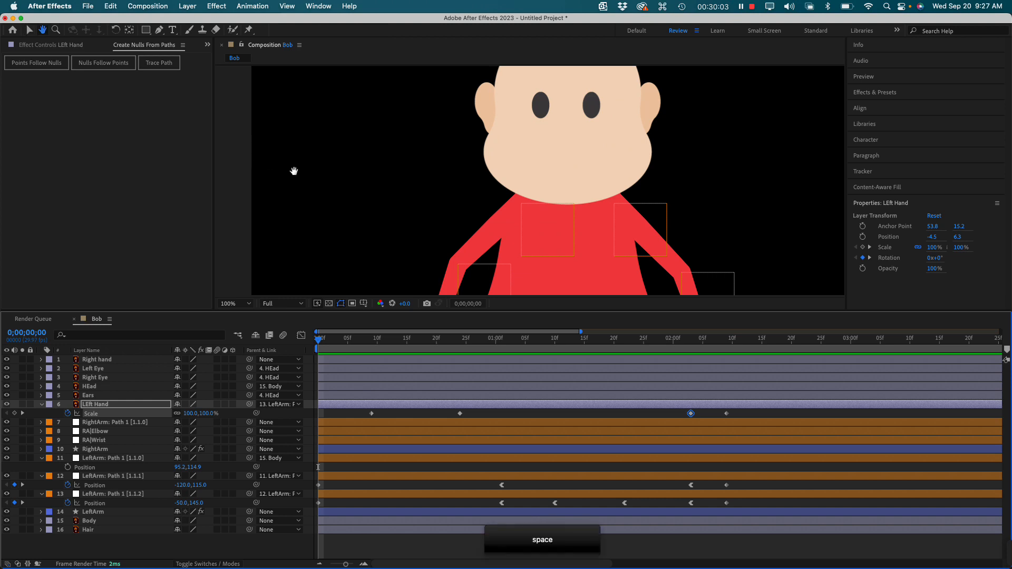
drag(461, 165, 378, 213)
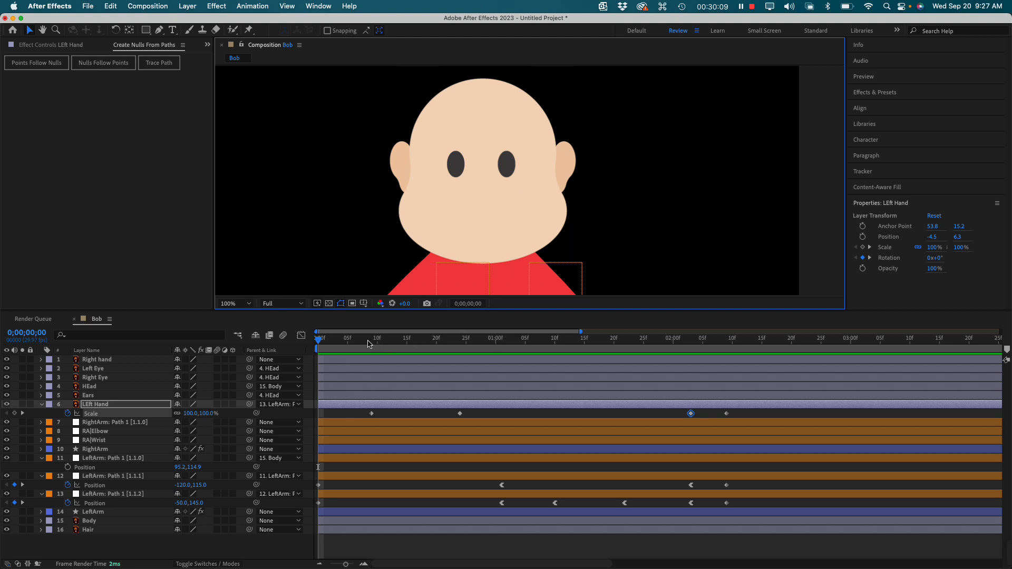
drag(368, 344, 573, 338)
click(495, 212)
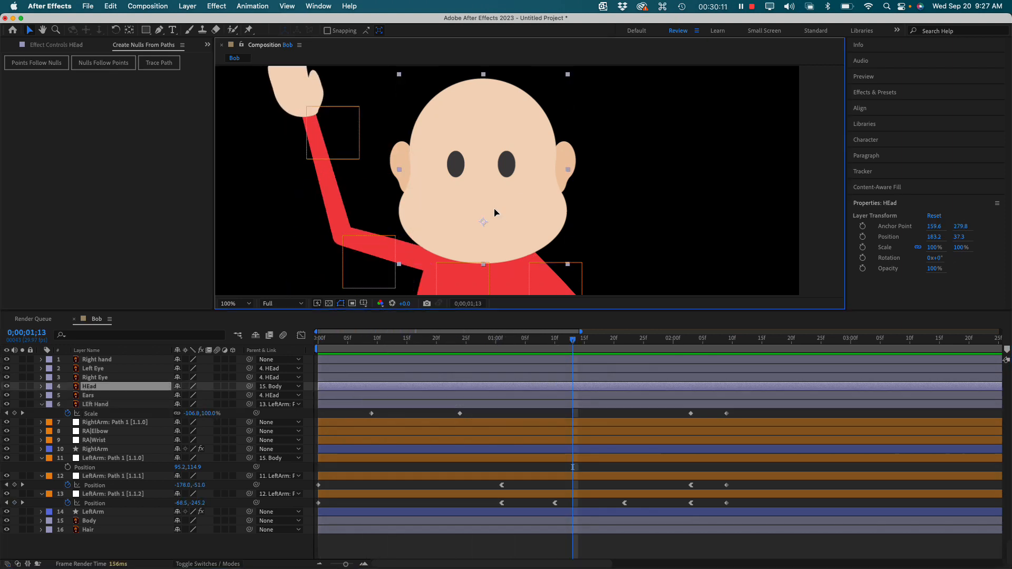
drag(573, 340, 478, 340)
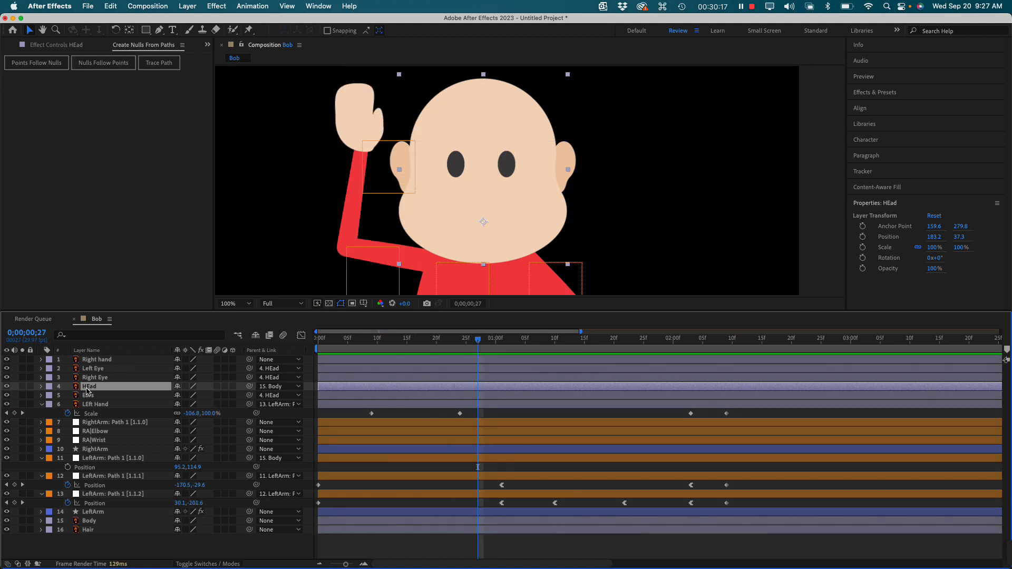
key(r)
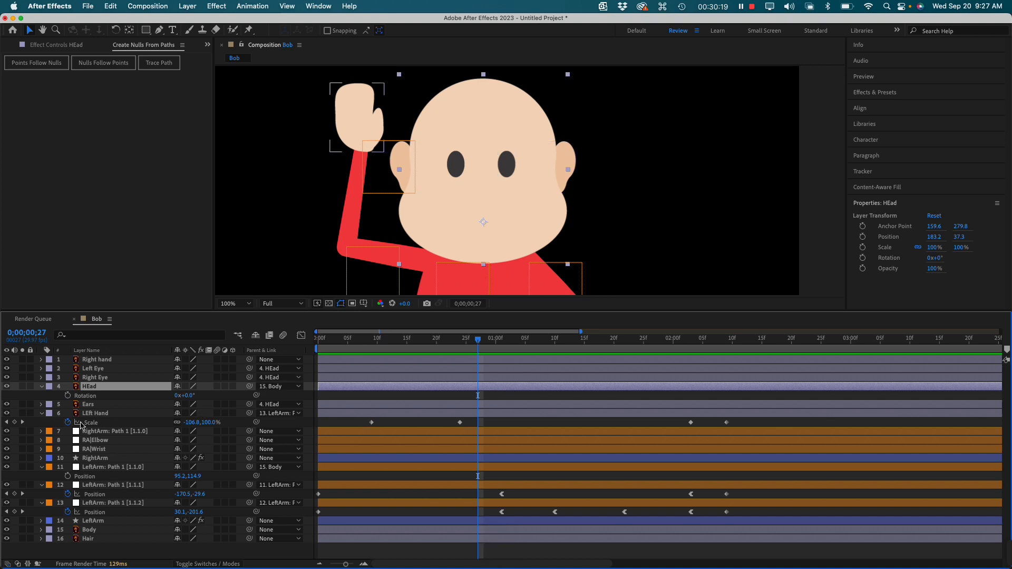
click(67, 396)
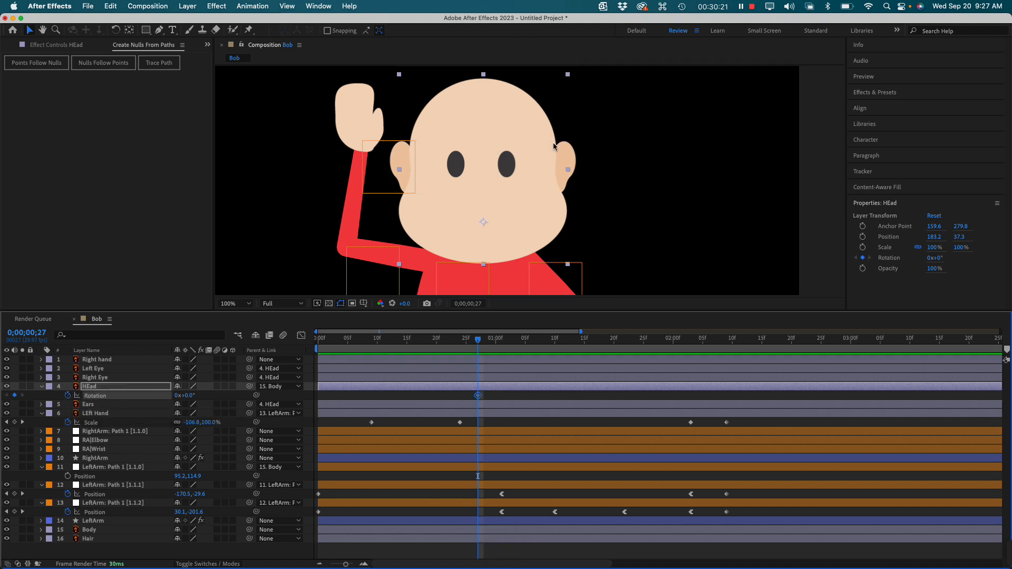
Rotate the HEad layer to about 16.4° at 0;00;01;05.
drag(476, 340, 530, 338)
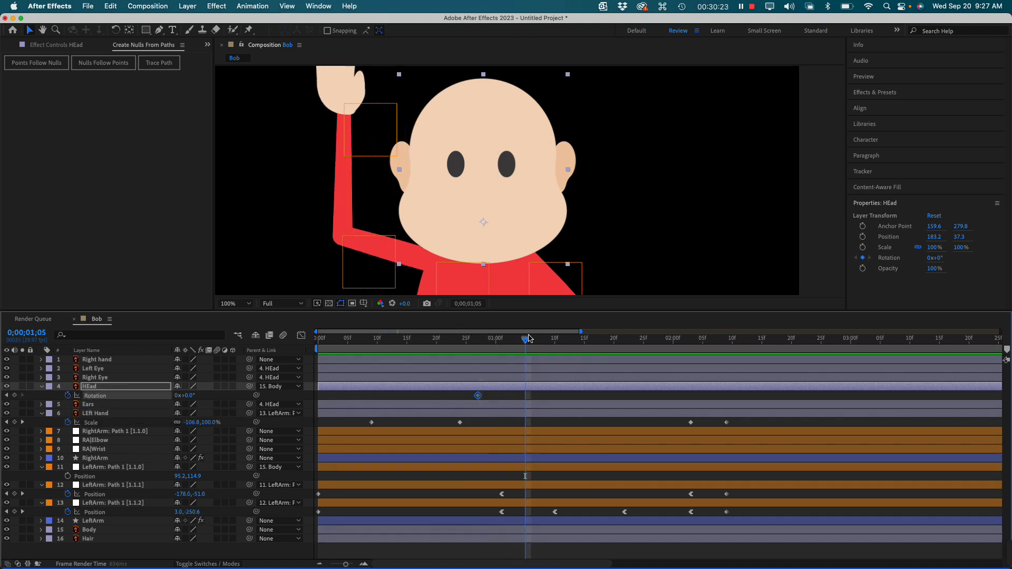
drag(568, 76, 615, 101)
click(115, 30)
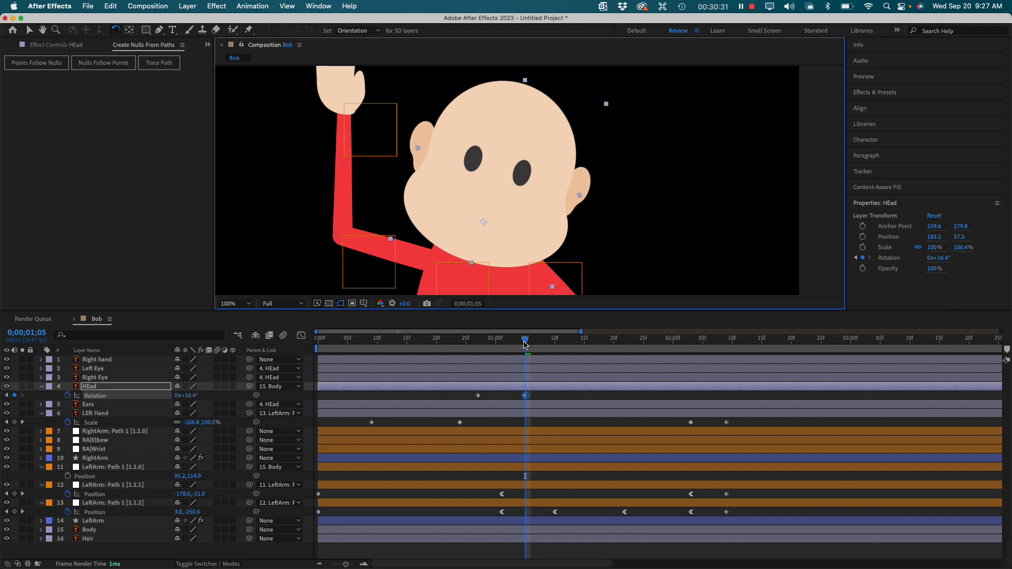
Rotate the HEad layer to about -13.2° at 0;00;01;19 and back to about 0.7° at 0;00;01;28.
drag(525, 345, 608, 344)
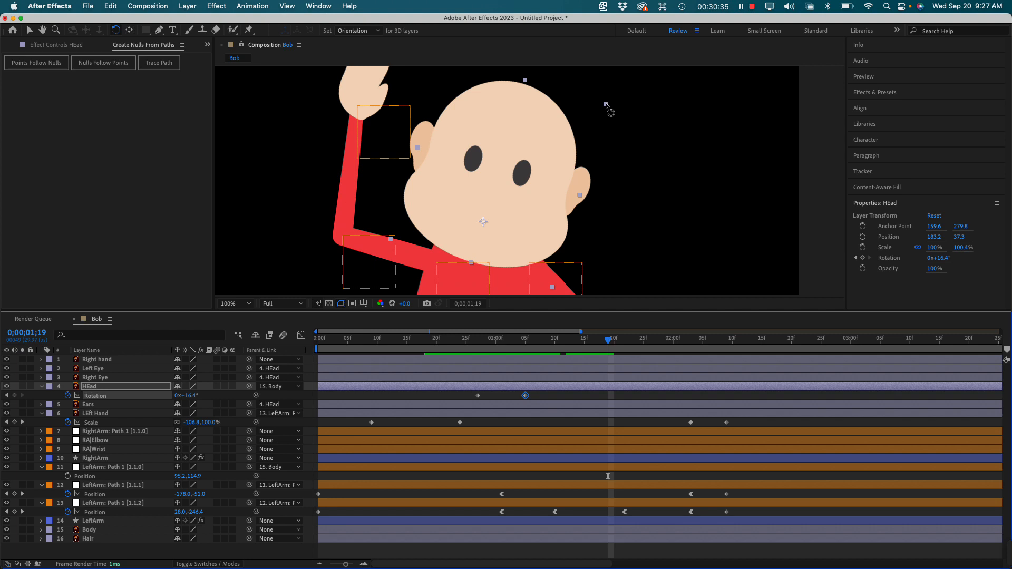
drag(606, 104, 524, 85)
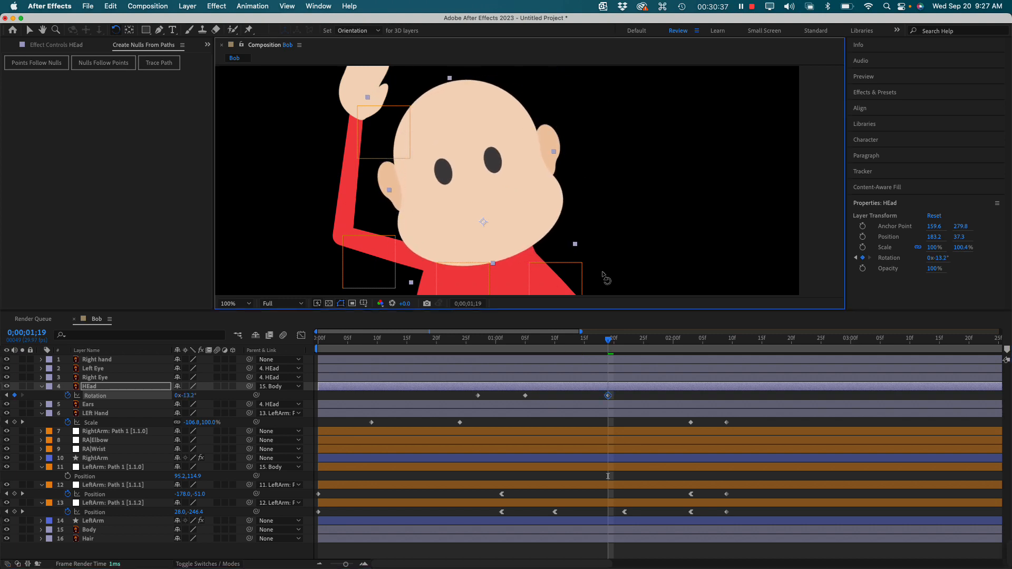
key(space)
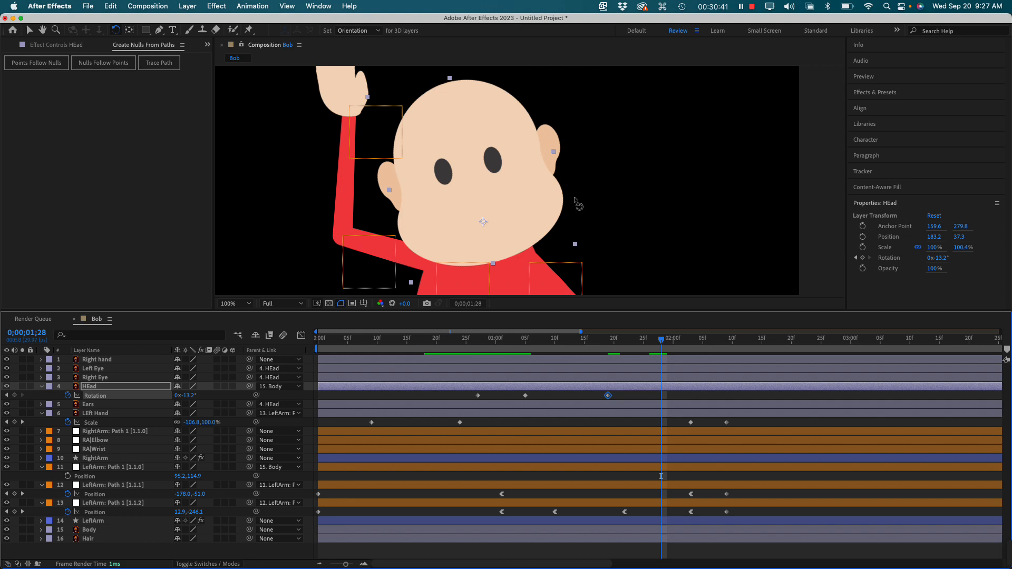
drag(576, 246, 569, 267)
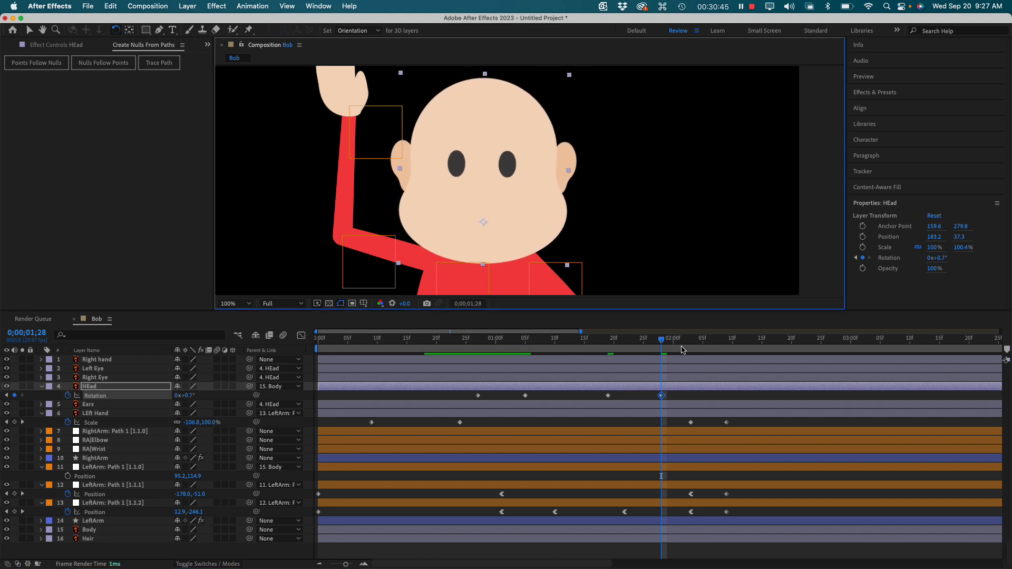
Add starting Scale keyframes to the Left Eye and Right Eye layers at 0;00;02;10.
drag(682, 350, 731, 347)
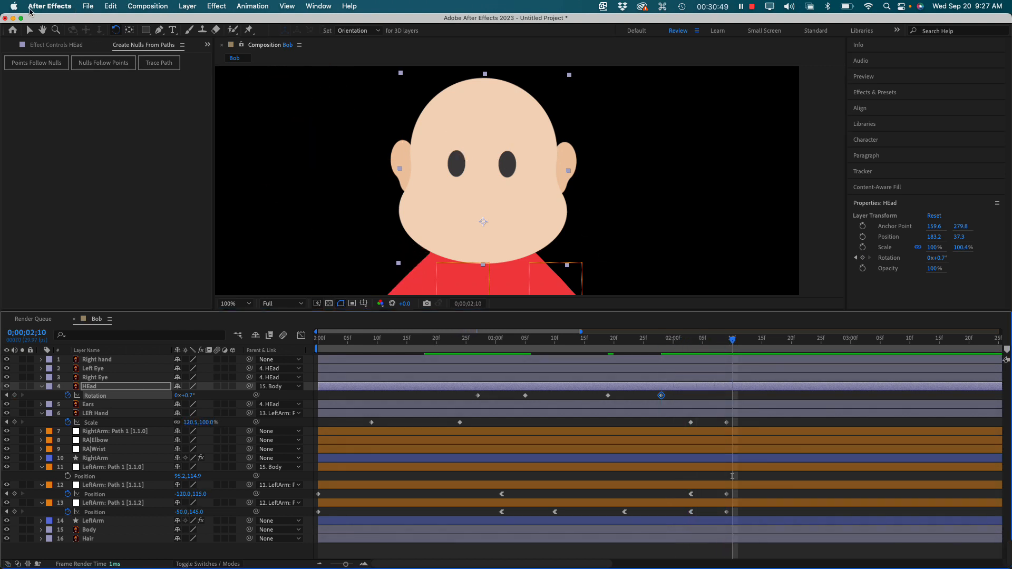
click(30, 30)
click(109, 377)
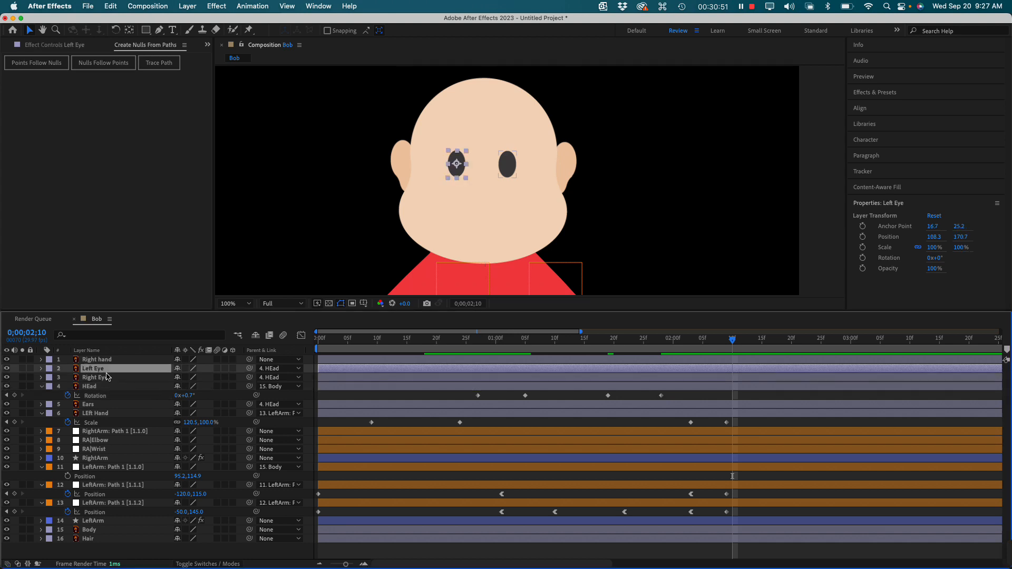
shift+click(106, 369)
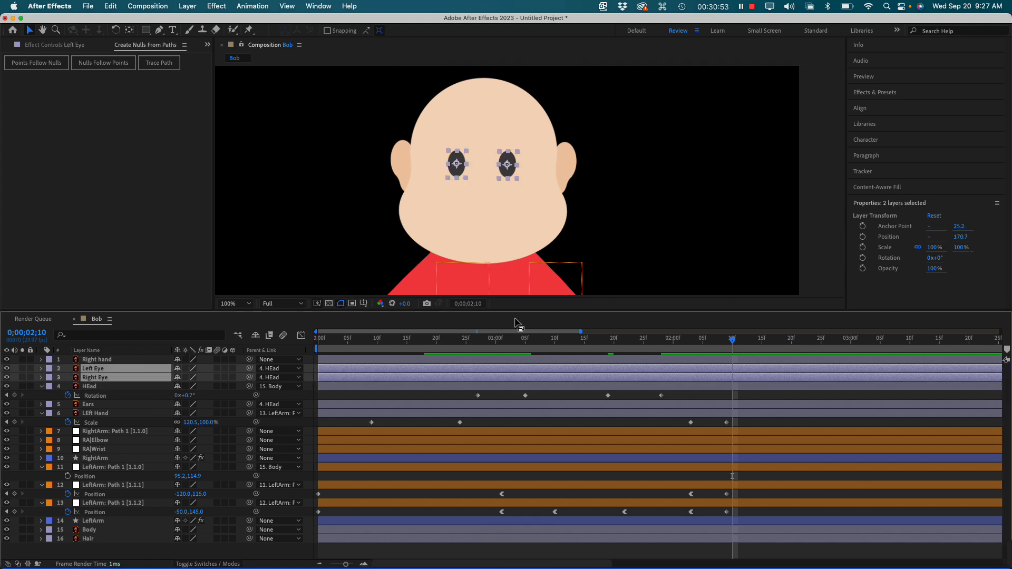
key(s)
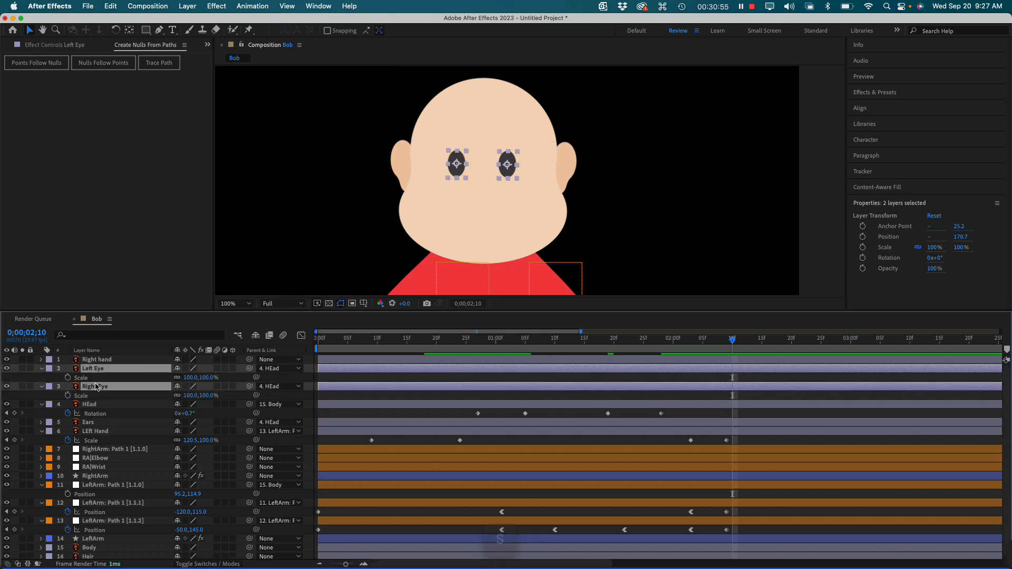
click(68, 378)
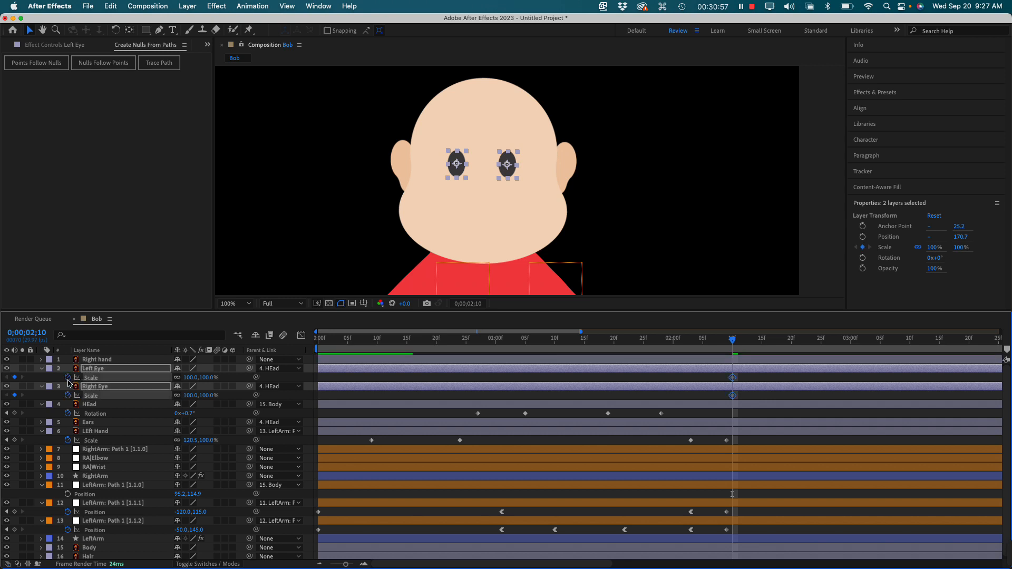
Squash both eyes to about 5.5% of their height at 0;00;02;15 to close them.
click(762, 340)
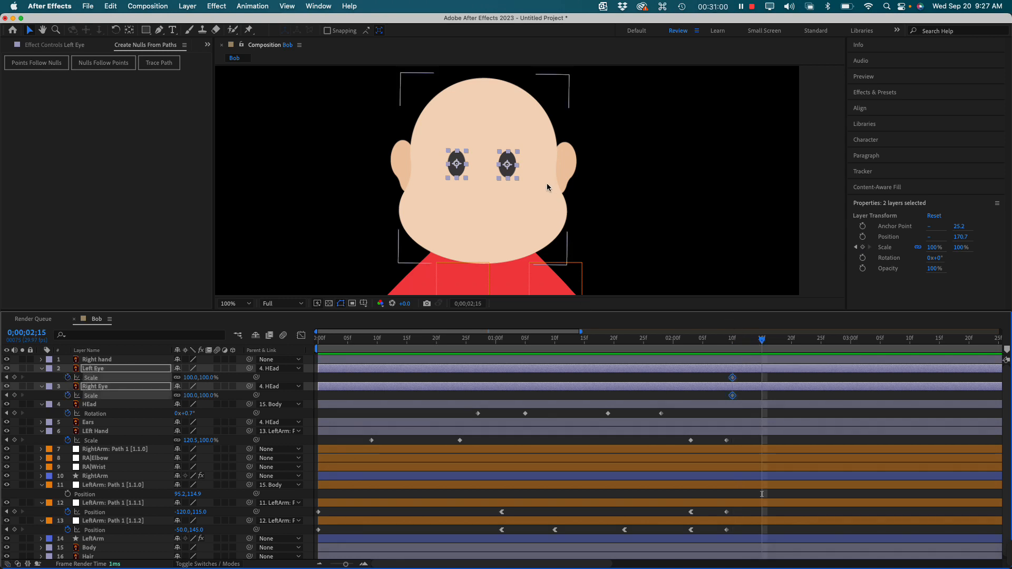
click(457, 154)
drag(457, 154, 461, 166)
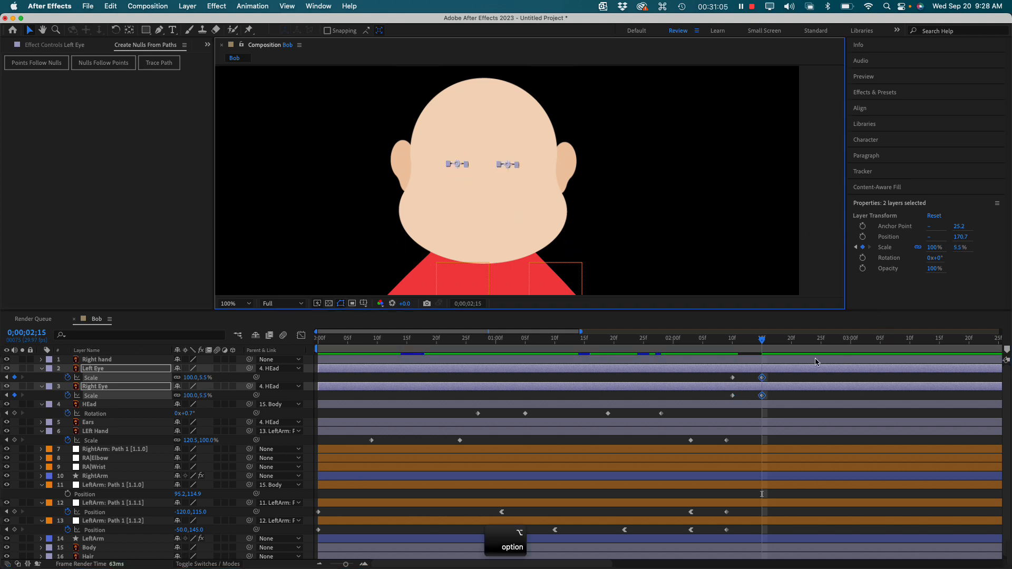
Reopen both eyes at 0;00;02;21 by scaling their height to about 85.5%.
drag(765, 342, 798, 342)
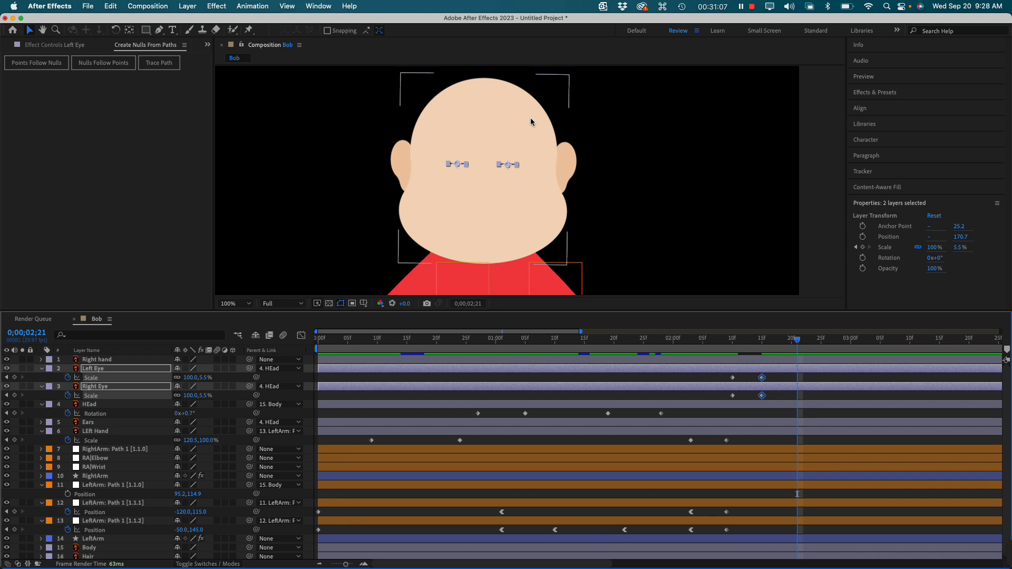
drag(458, 165, 457, 173)
key(super+z)
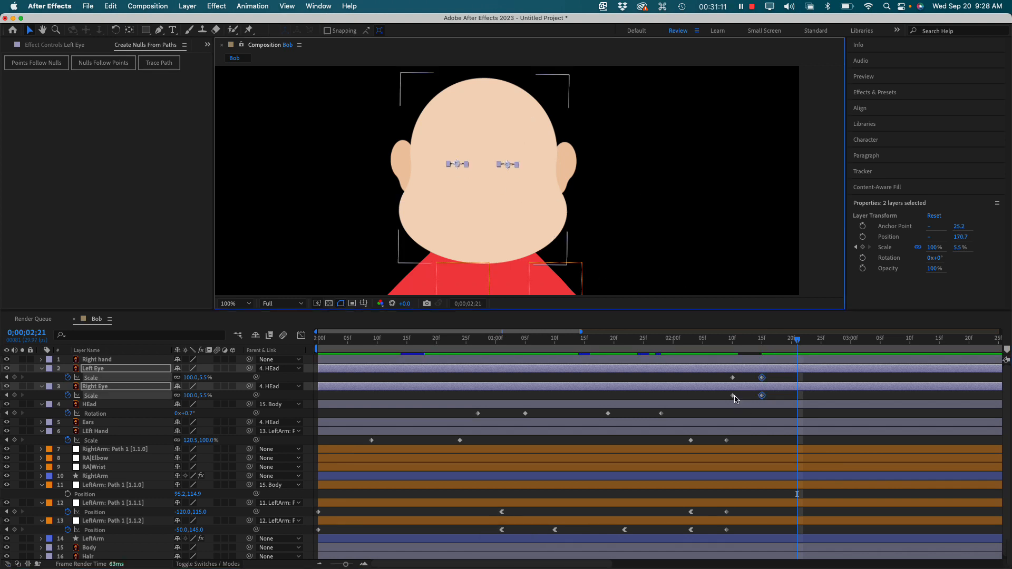
key(super+equal)
key(super+equal)
key(super+equal)
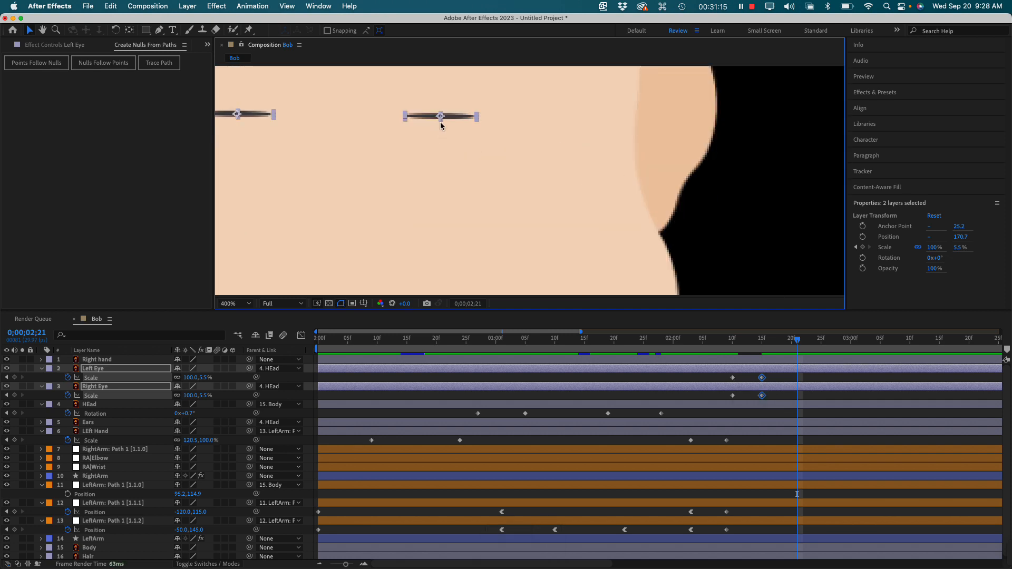
drag(441, 124, 449, 166)
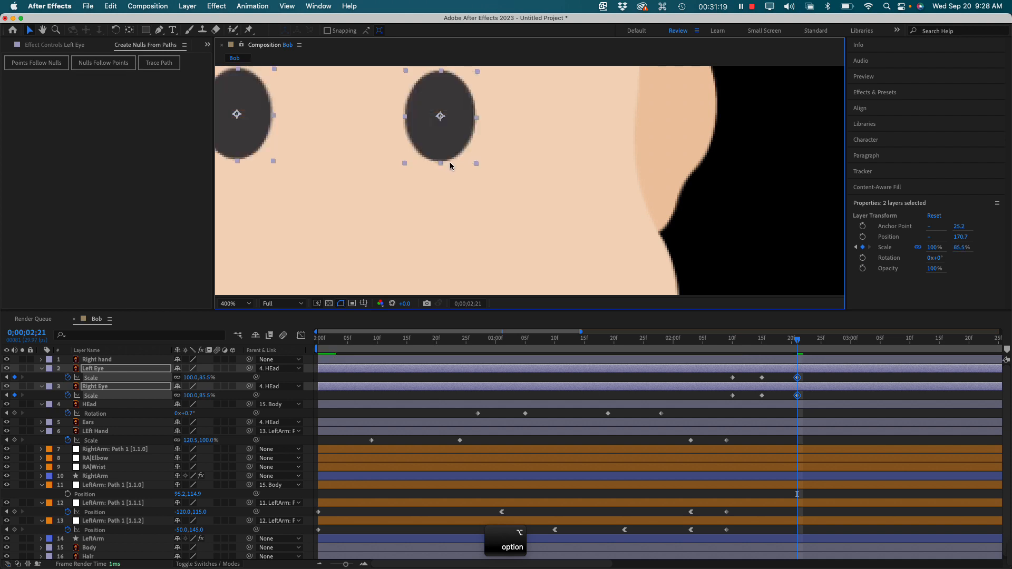
key(super+minus)
key(super+minus)
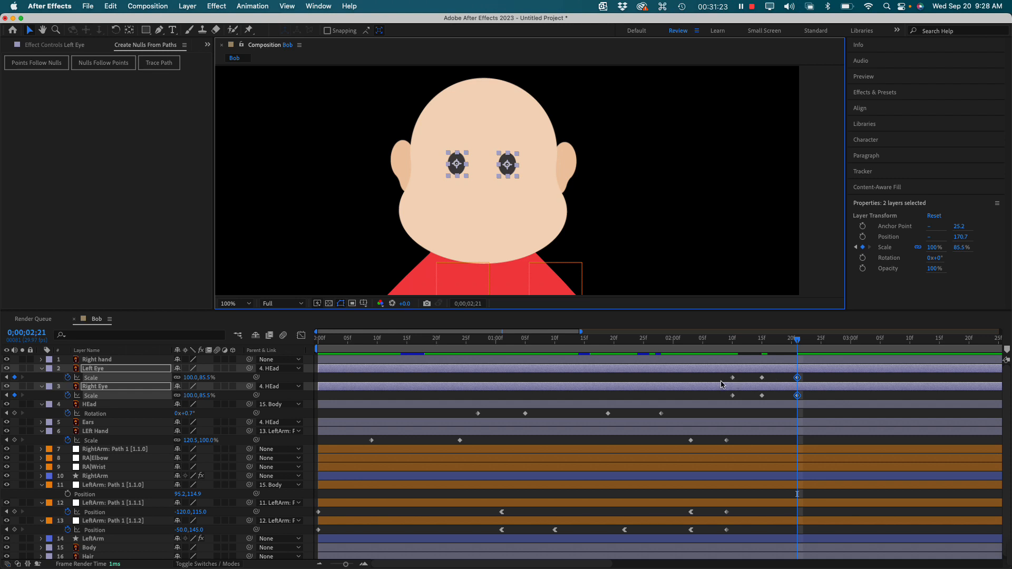
Copy the Right Eye's closing and reopening Scale keyframes at 0;00;02;15 and 0;00;02;21 and paste them at 0;00;02;27.
click(732, 348)
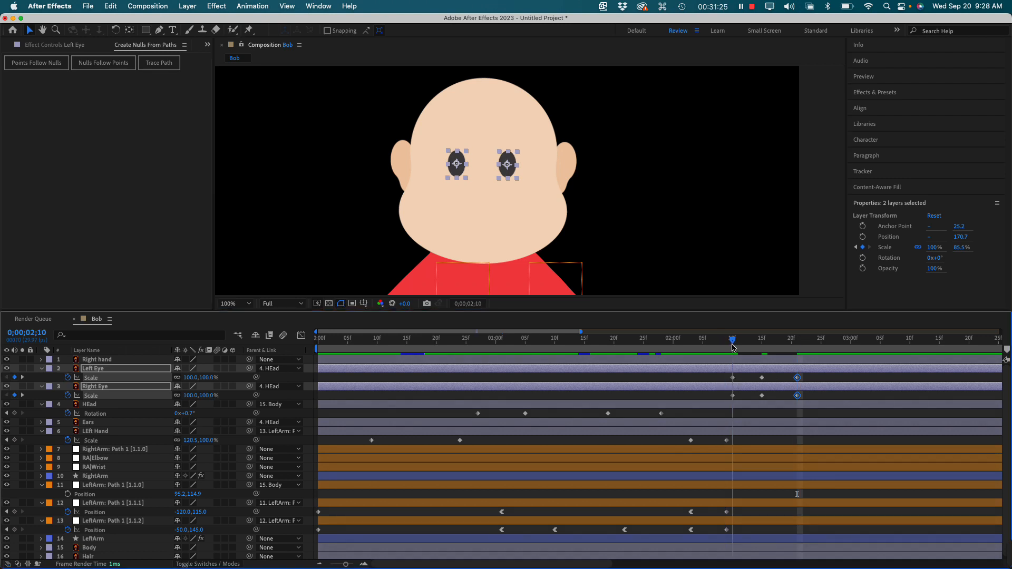
drag(732, 348, 795, 346)
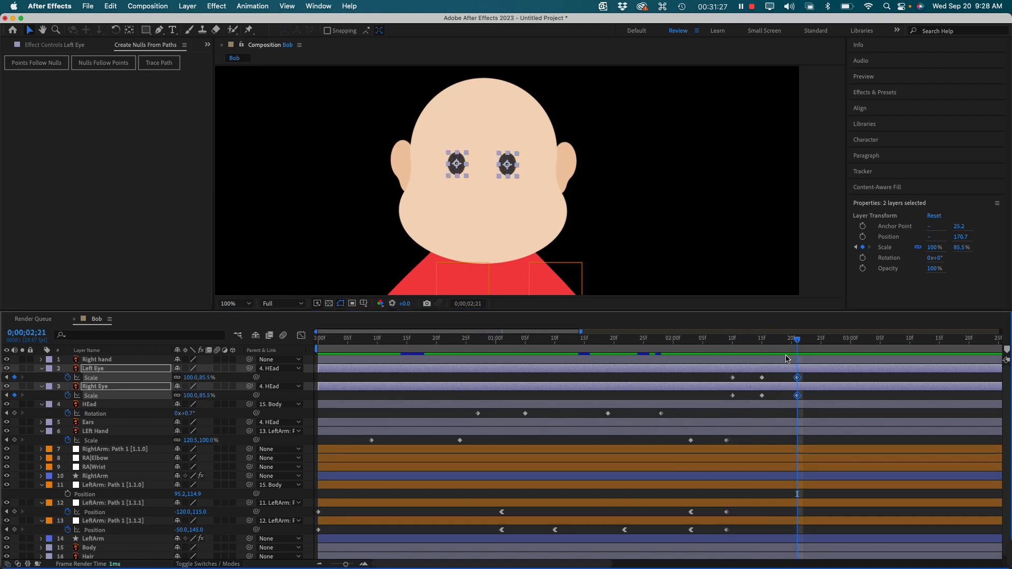
drag(754, 374, 800, 398)
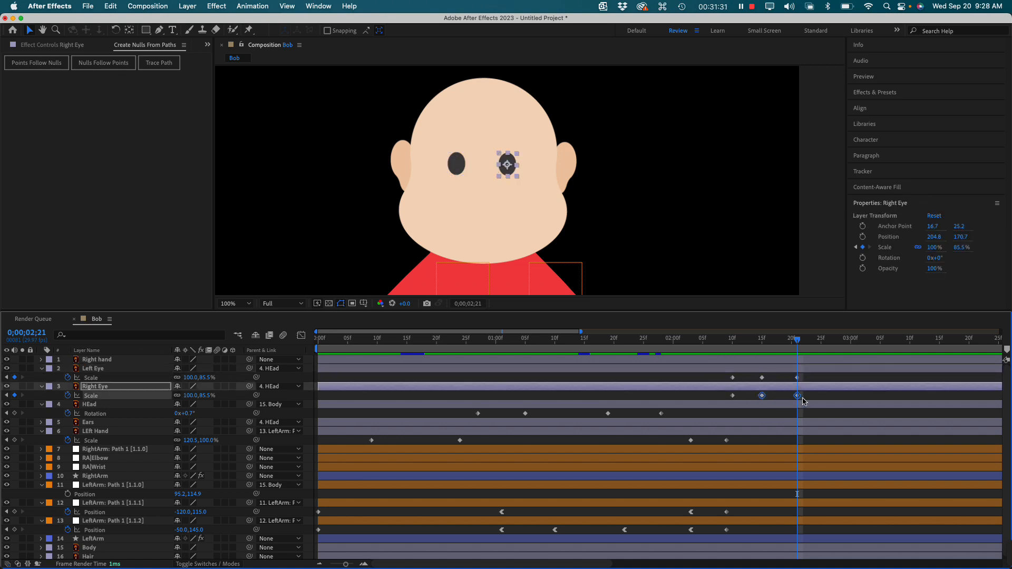
key(super+c)
click(832, 343)
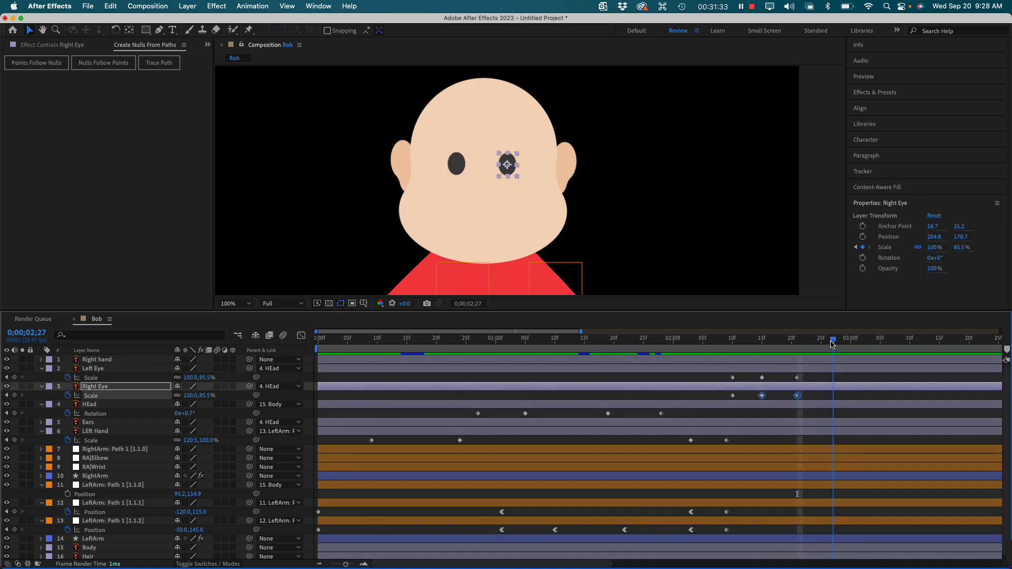
key(super+v)
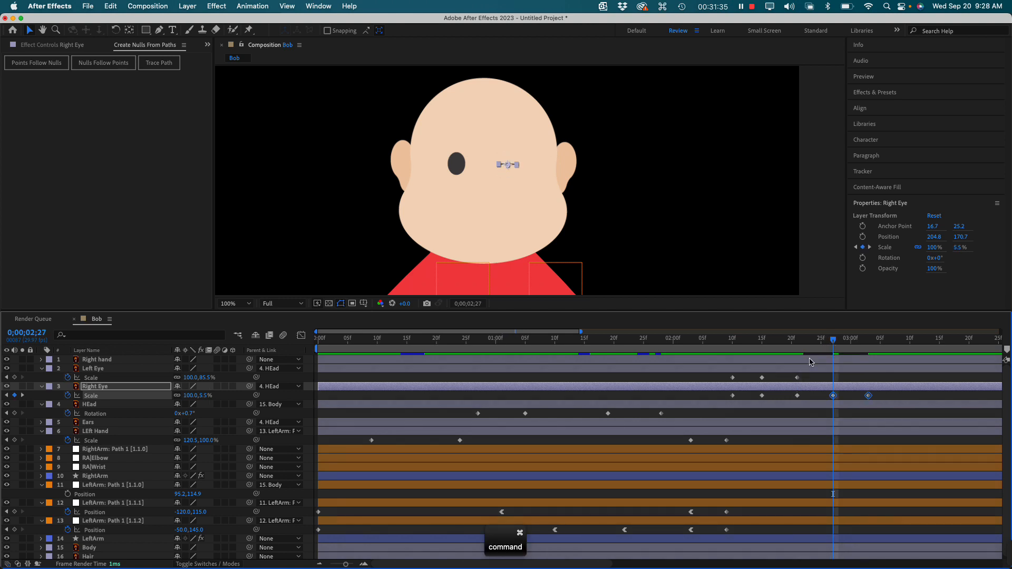
Duplicate the Left Eye's closing and reopening Scale keyframes at 0;00;02;27 for a second blink.
drag(756, 380, 801, 381)
key(super+c)
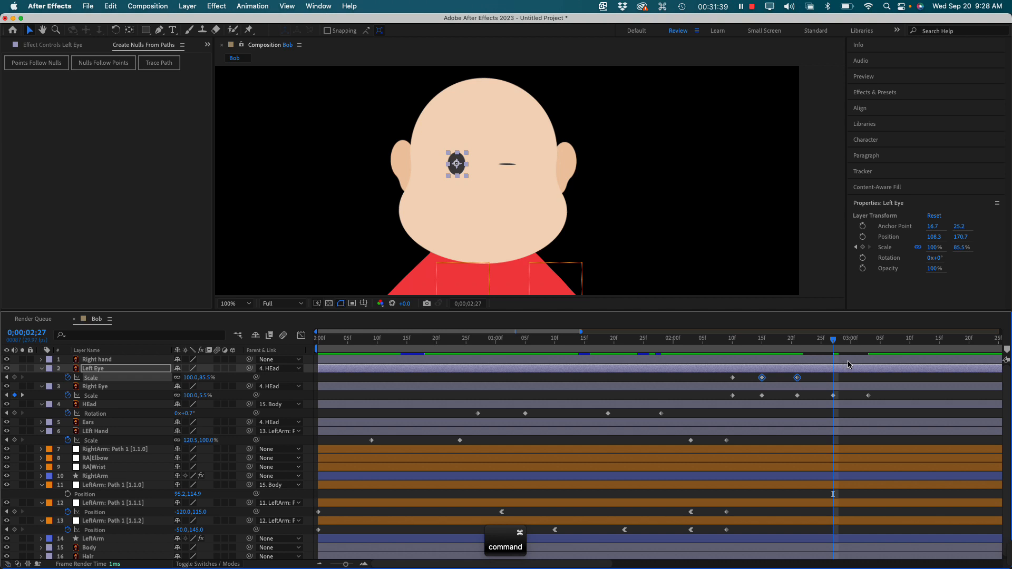
key(super+v)
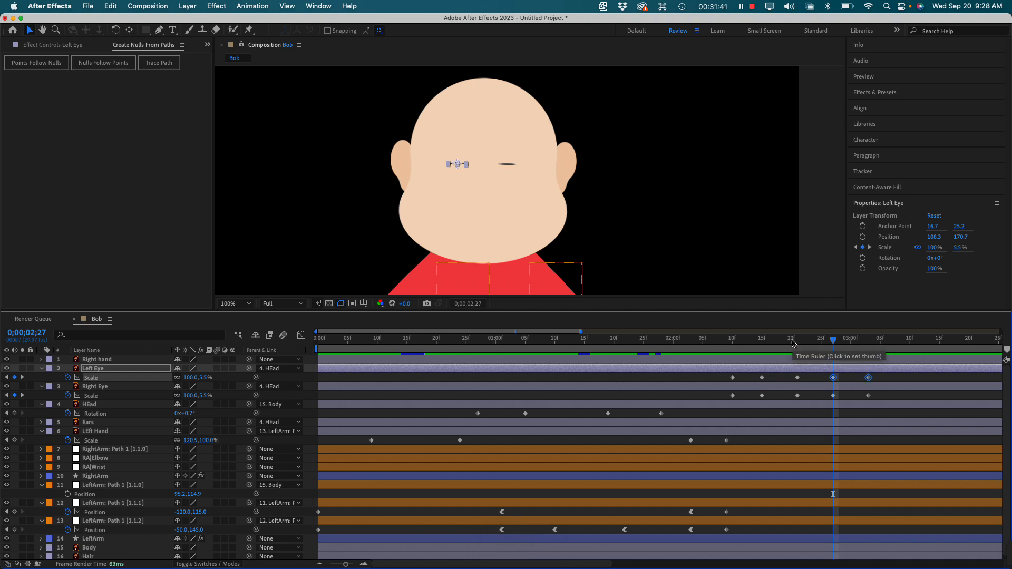
Set the composition's preview resolution to Third and play back the double blink from 0;00;01;29.
click(697, 343)
key(space)
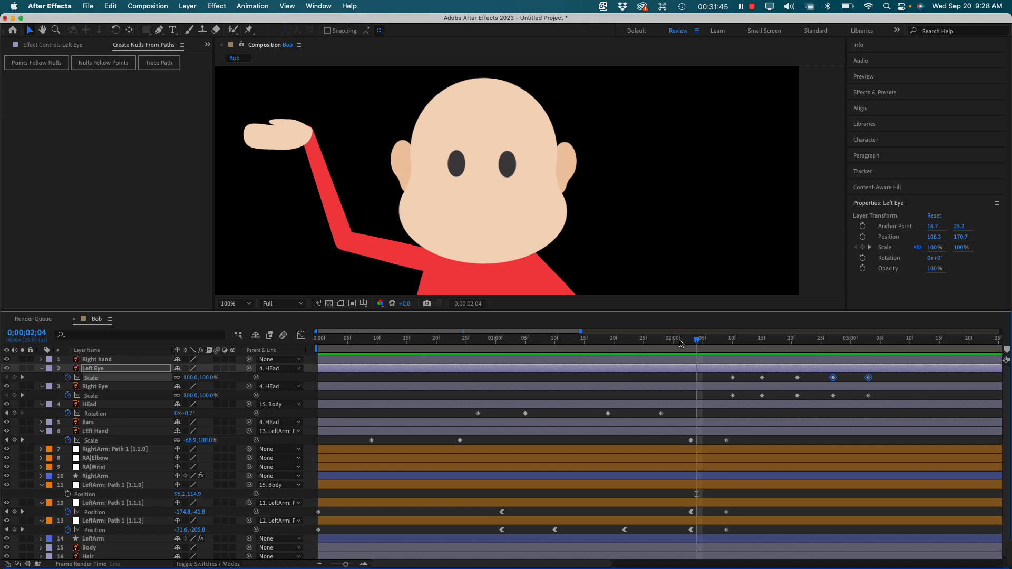
key(space)
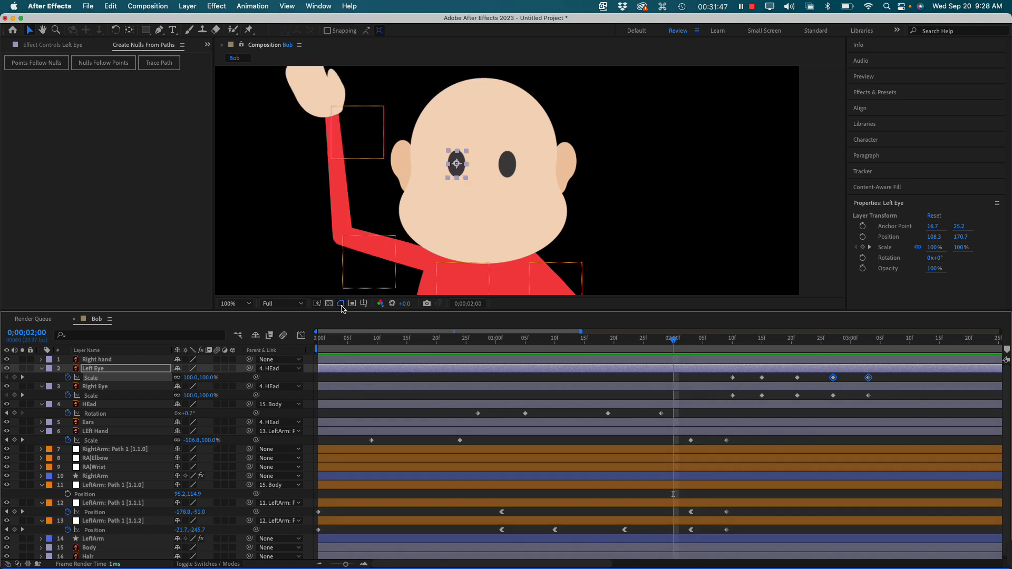
click(269, 304)
click(280, 356)
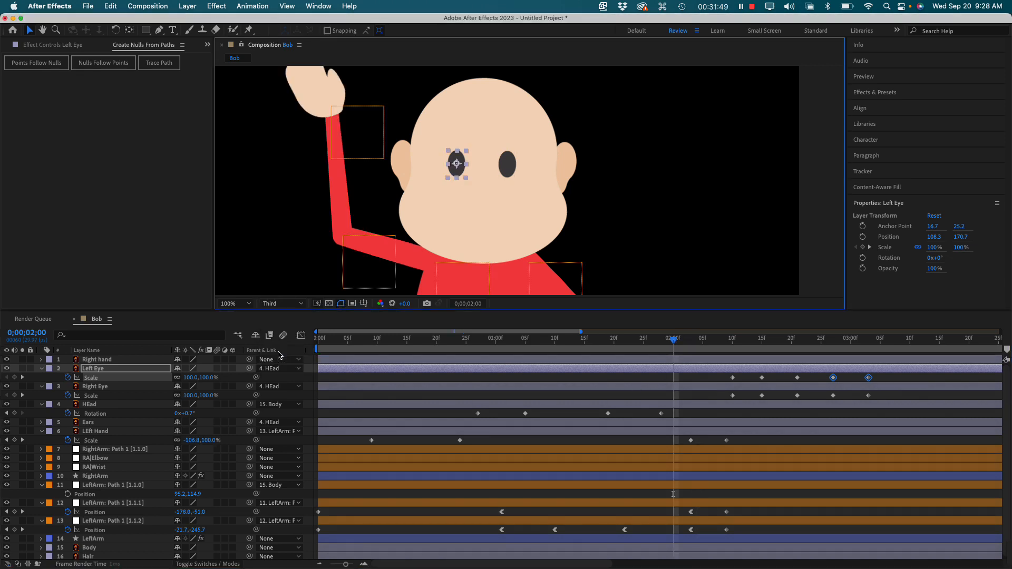
click(668, 340)
key(space)
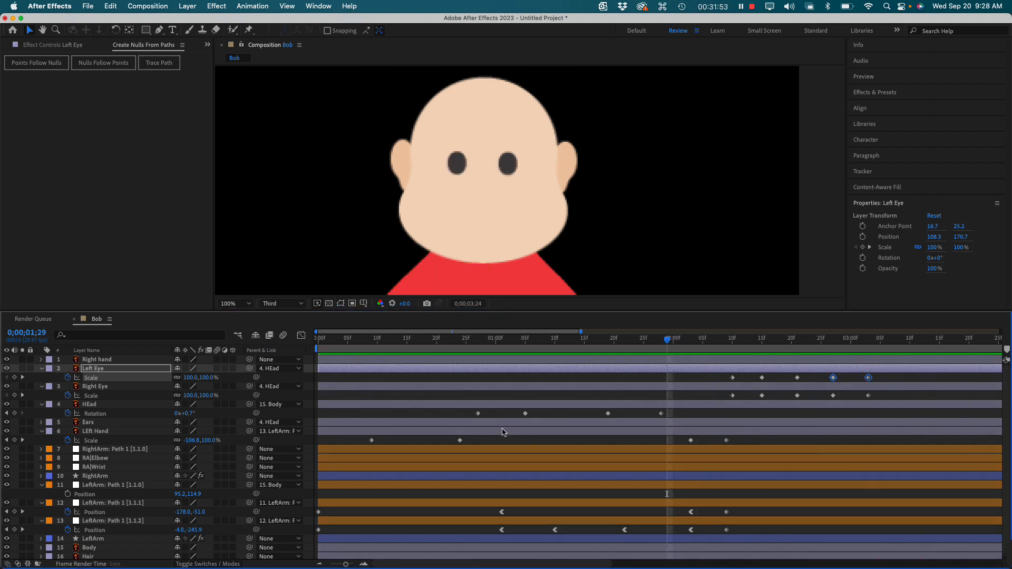
scroll(484, 228, down, 2)
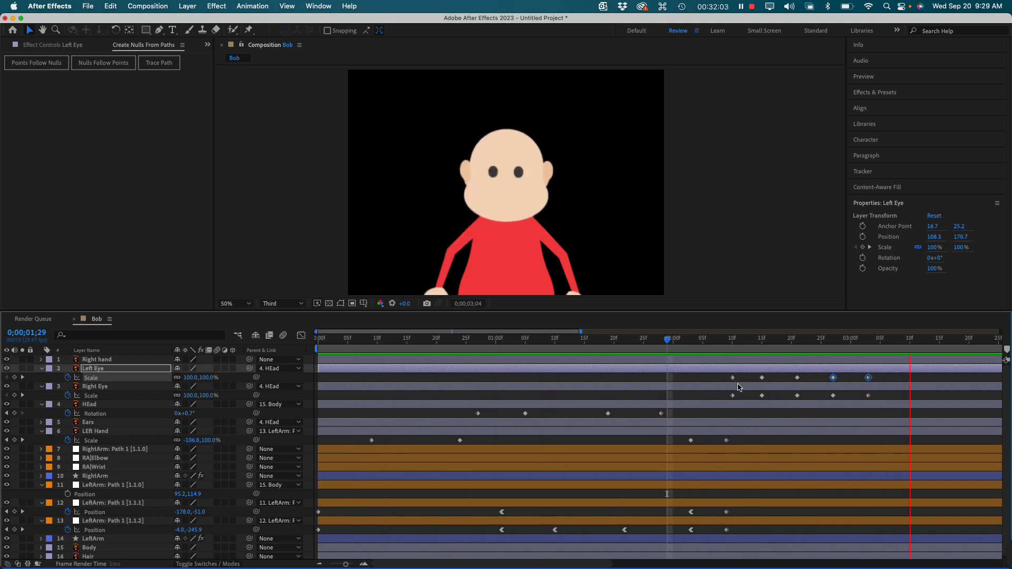
key(space)
Shift all Left Eye and Right Eye Scale keyframes earlier to start at about 0;00;01;12, and preview from 0;00;00;29.
drag(880, 380, 704, 413)
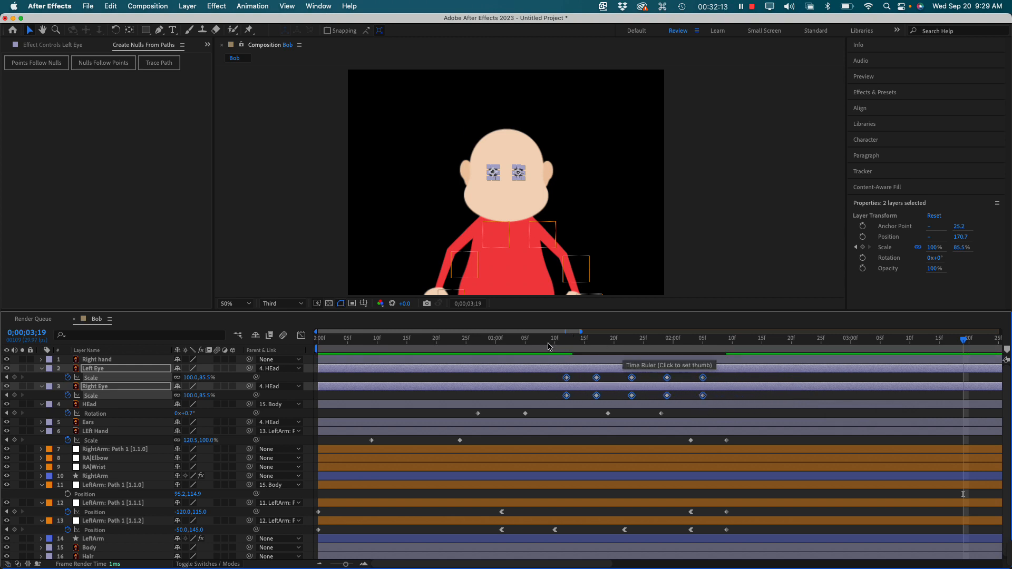
click(492, 342)
key(space)
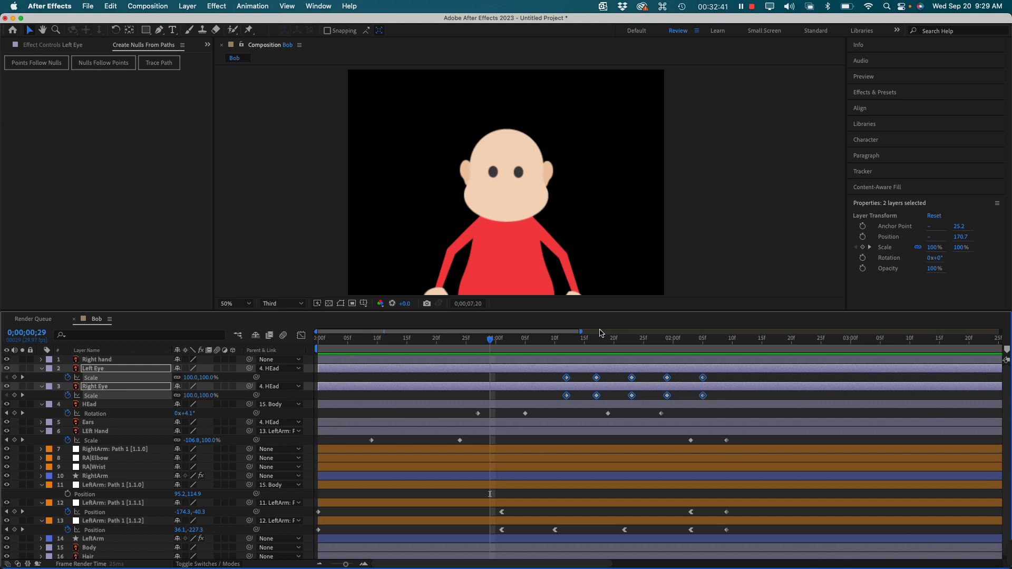
Show the composition's full duration in the timeline, preview the animation, and end the work area at about 0;00;03;16.
drag(669, 333, 1002, 322)
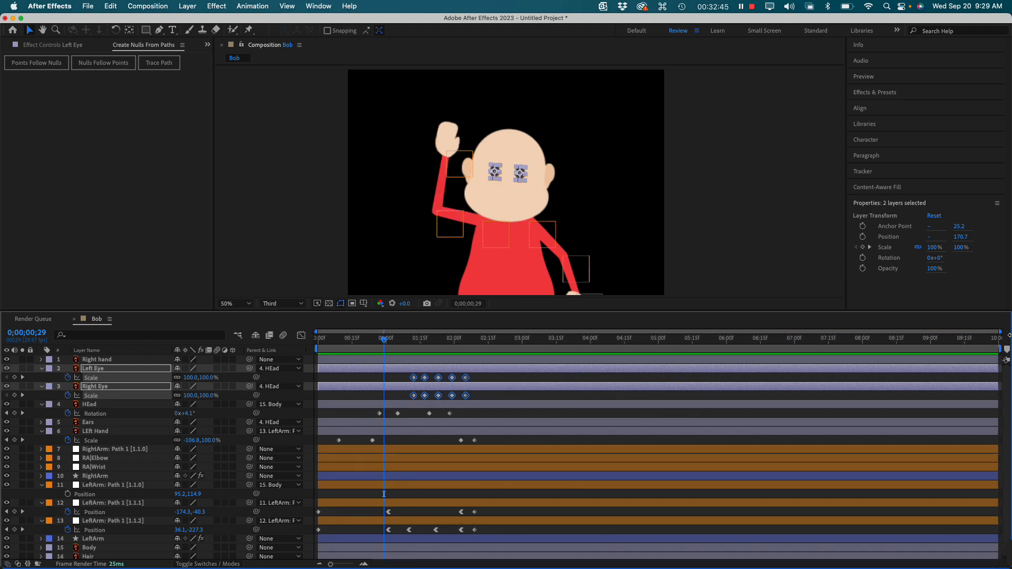
drag(1003, 348, 498, 366)
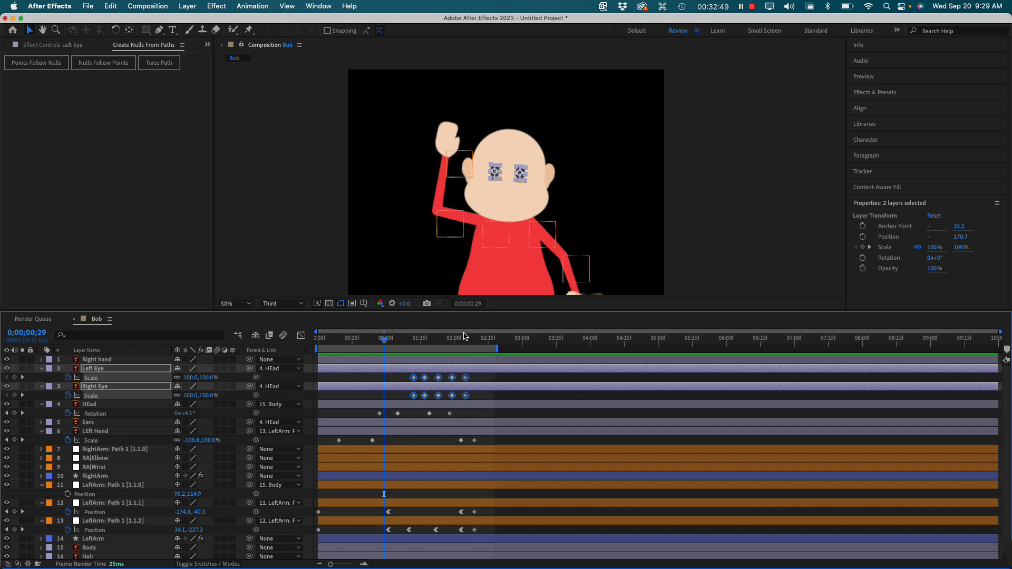
key(space)
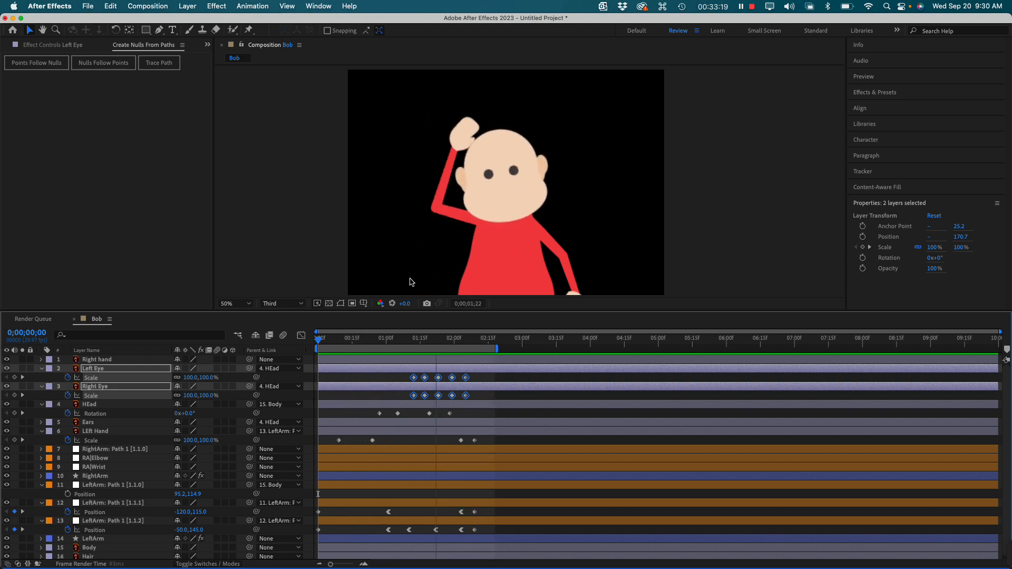
drag(351, 342, 446, 342)
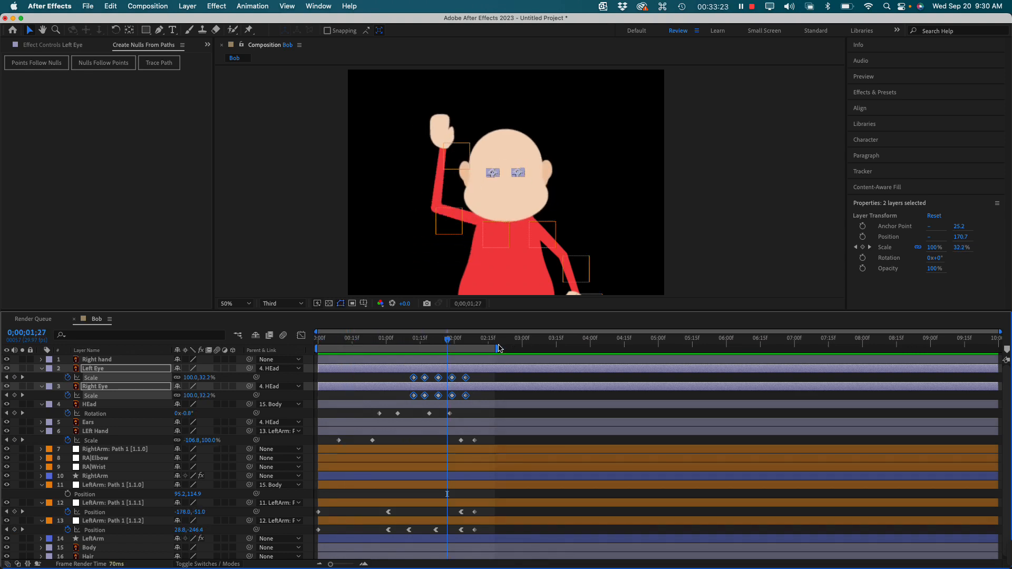
mouse_move(501, 347)
mouse_down()
mouse_move(556, 348)
mouse_move(547, 349)
mouse_up()
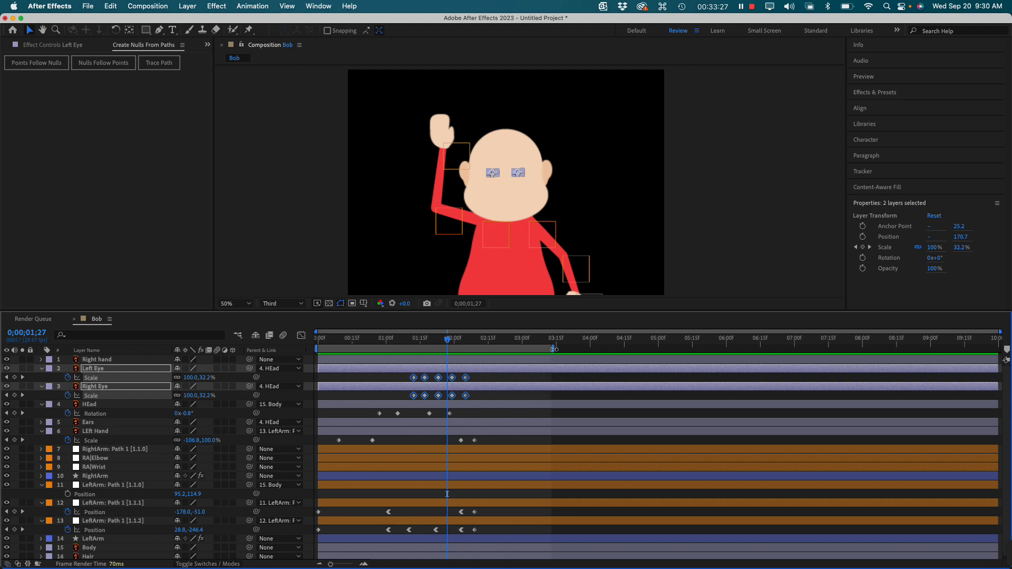
drag(554, 349, 560, 349)
Scrub through the end of the wave to 0;00;03;11 and enlarge the composition viewer area at 25% magnification.
drag(445, 343, 472, 348)
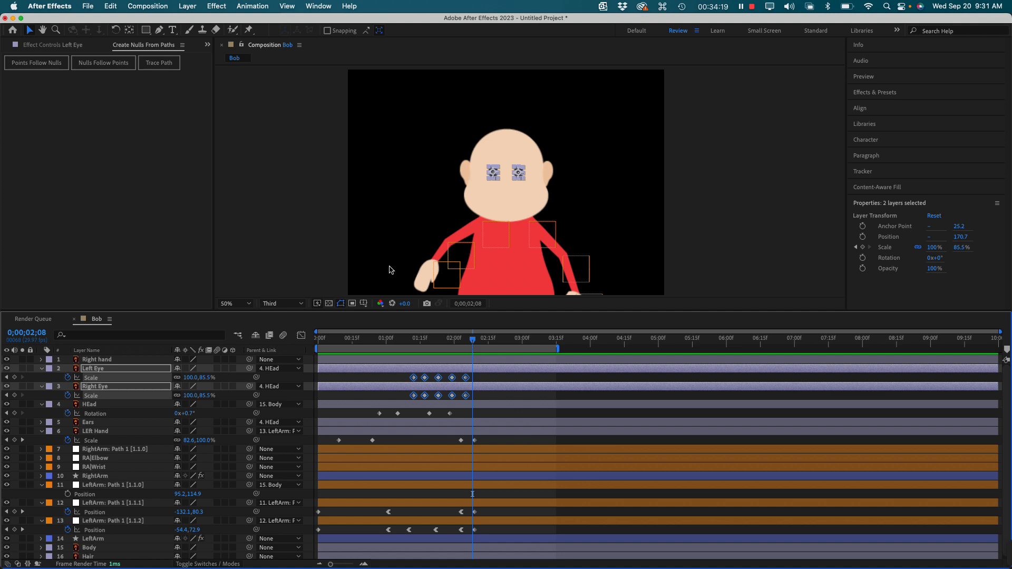
mouse_move(472, 343)
mouse_down()
mouse_move(410, 347)
mouse_move(464, 350)
mouse_up()
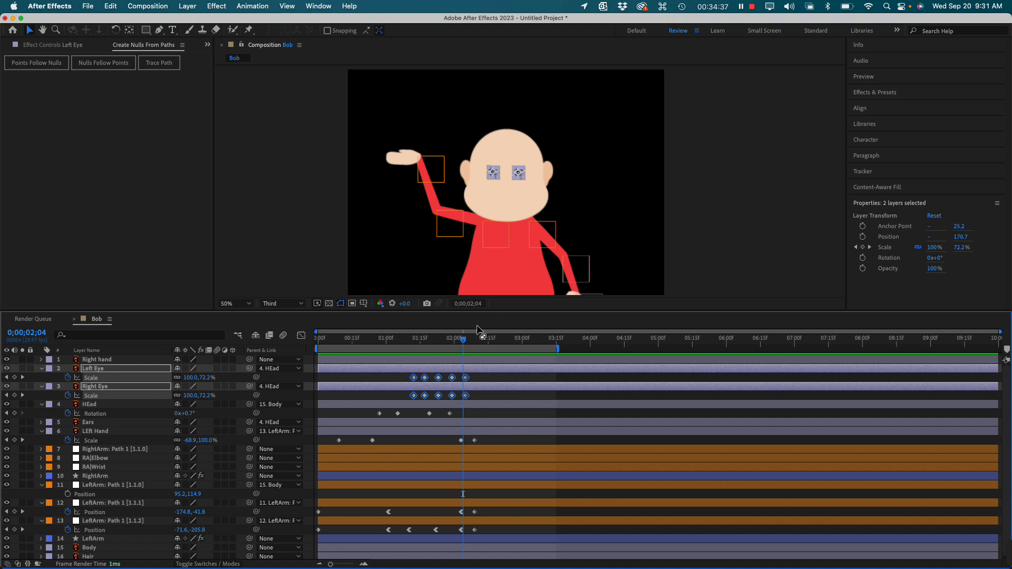
drag(463, 342, 548, 343)
key(comma)
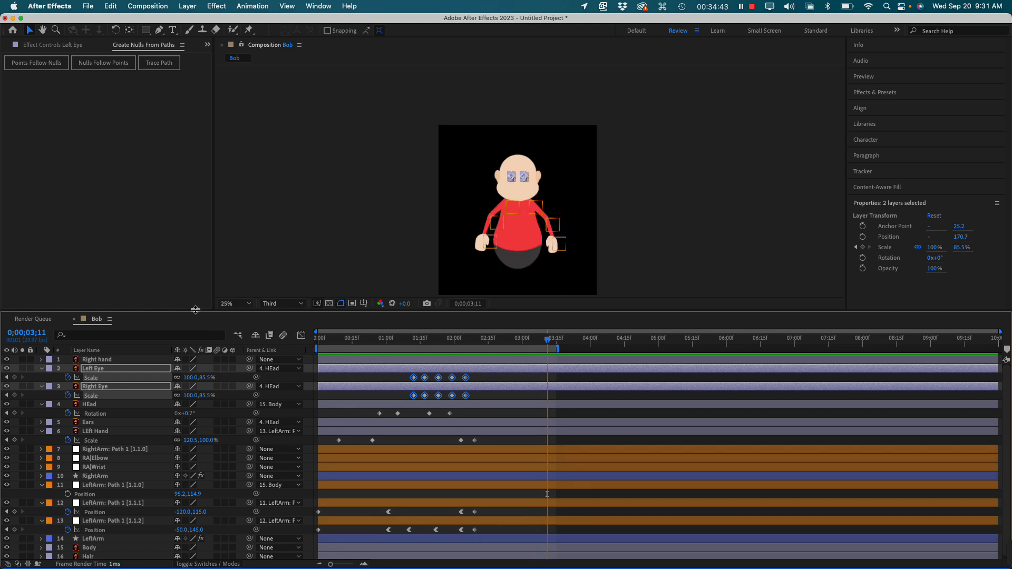
drag(195, 312, 200, 368)
click(169, 269)
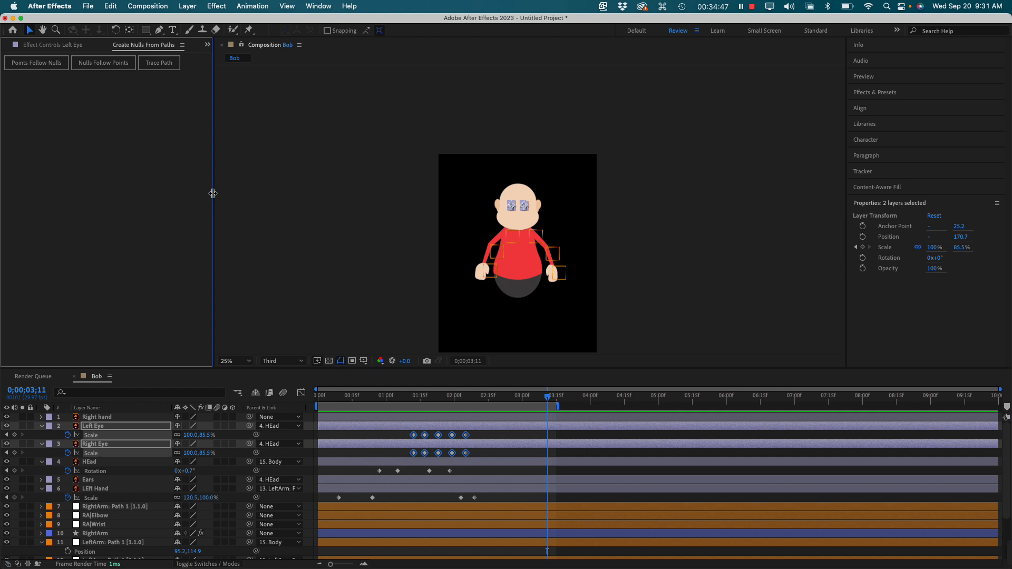
drag(213, 194, 200, 195)
Switch to Finder to view the Character folder, and return to After Effects to look at the Increment and Save option.
key(super+Tab)
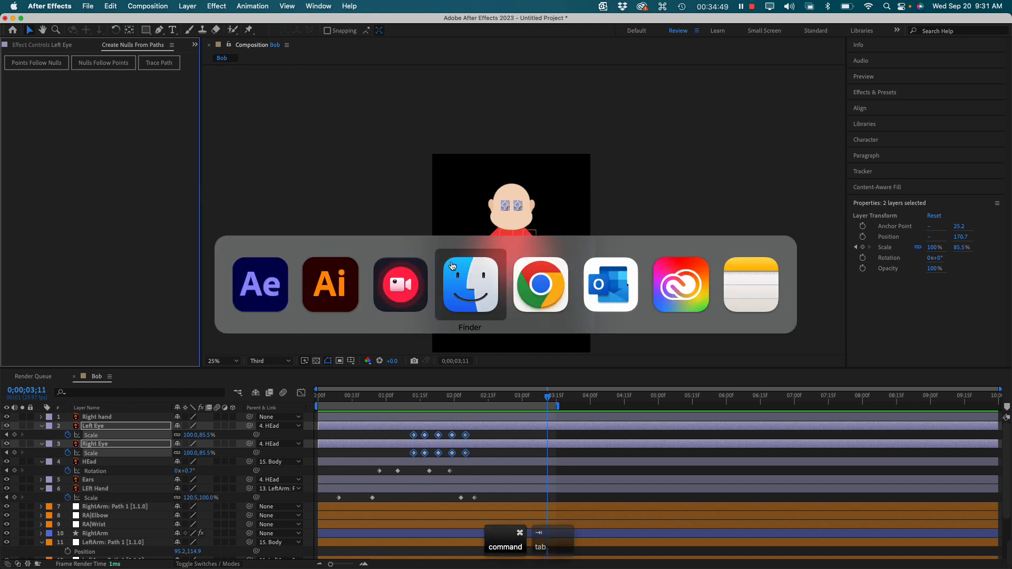
click(458, 291)
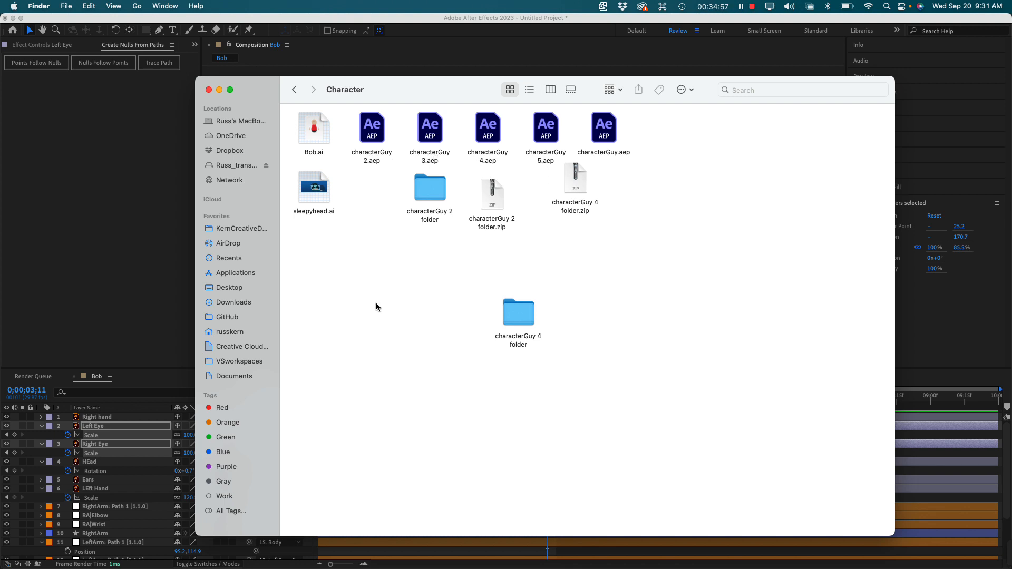
key(super+Tab)
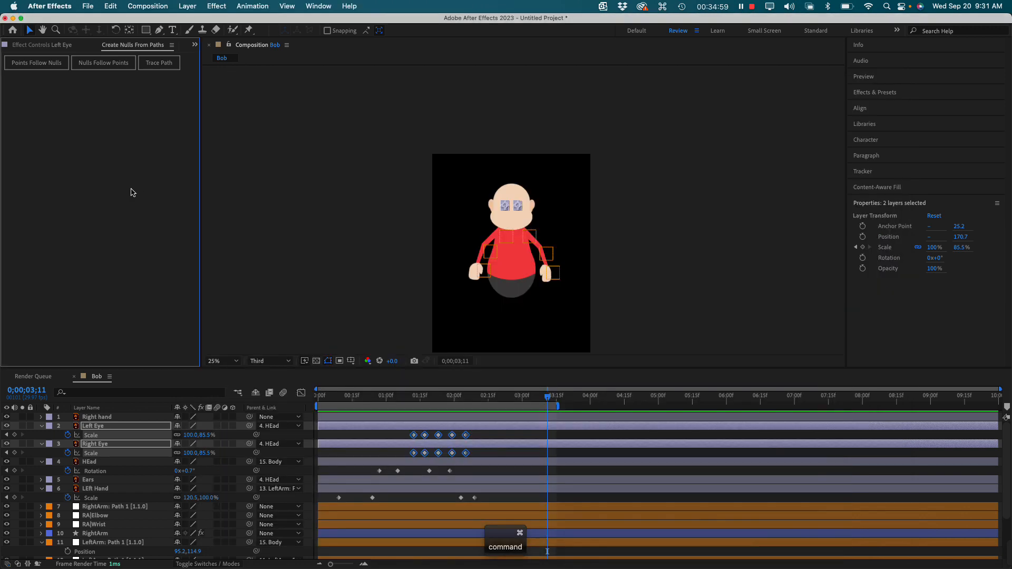
click(85, 7)
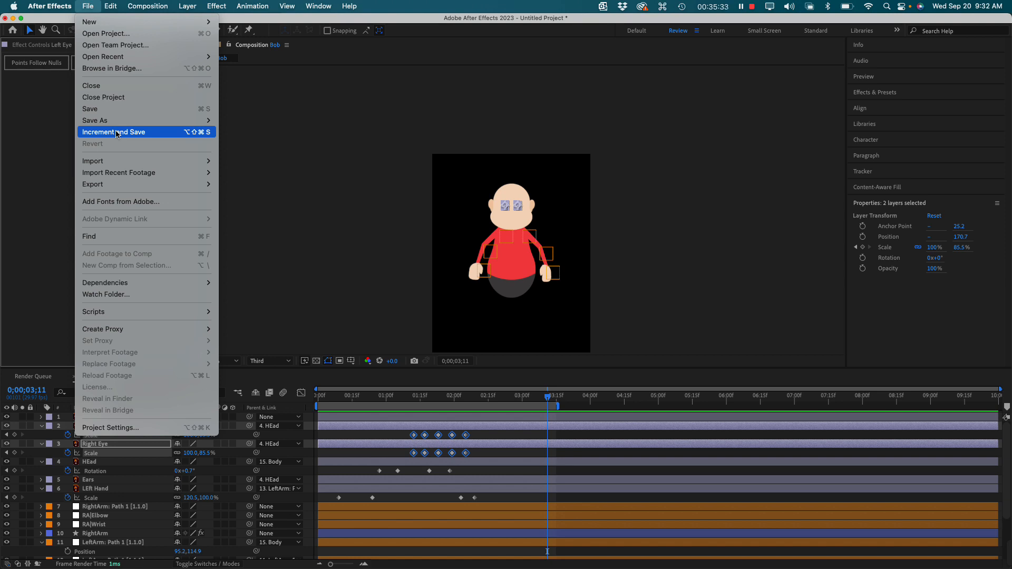
click(359, 259)
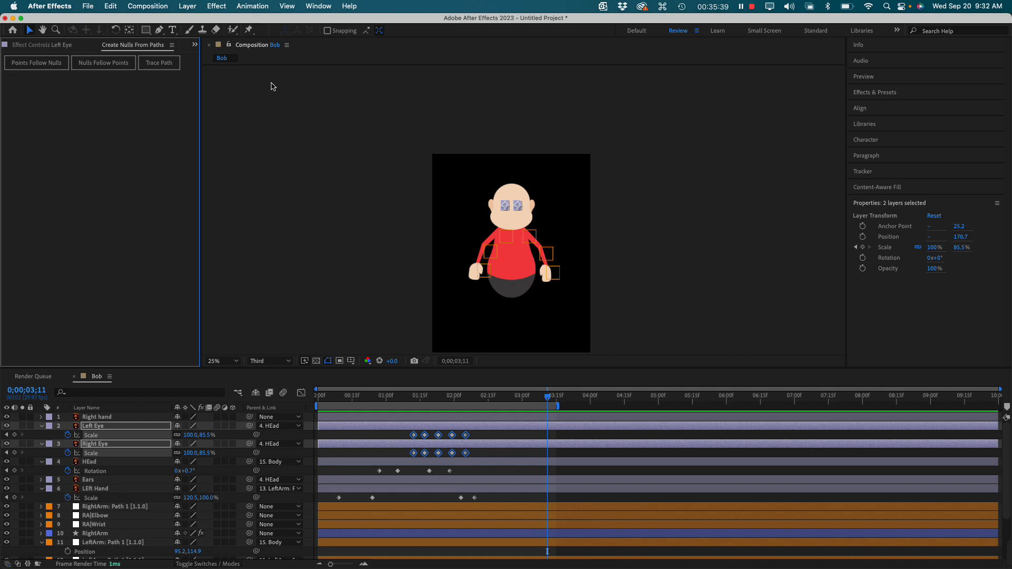
Switch to Finder and examine the incrementally numbered characterGuy project files in the Character folder.
key(super+Tab)
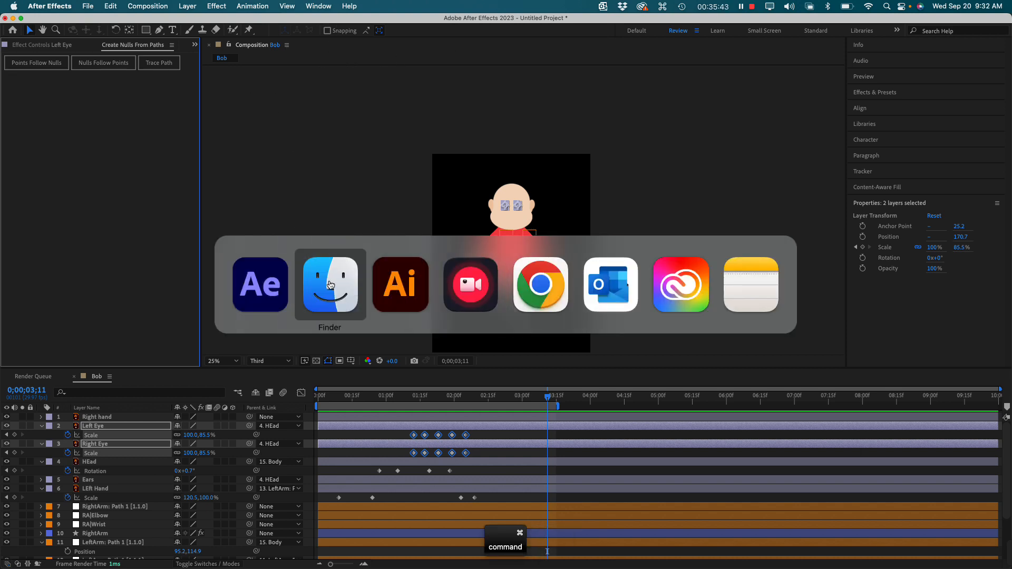
super+click(330, 284)
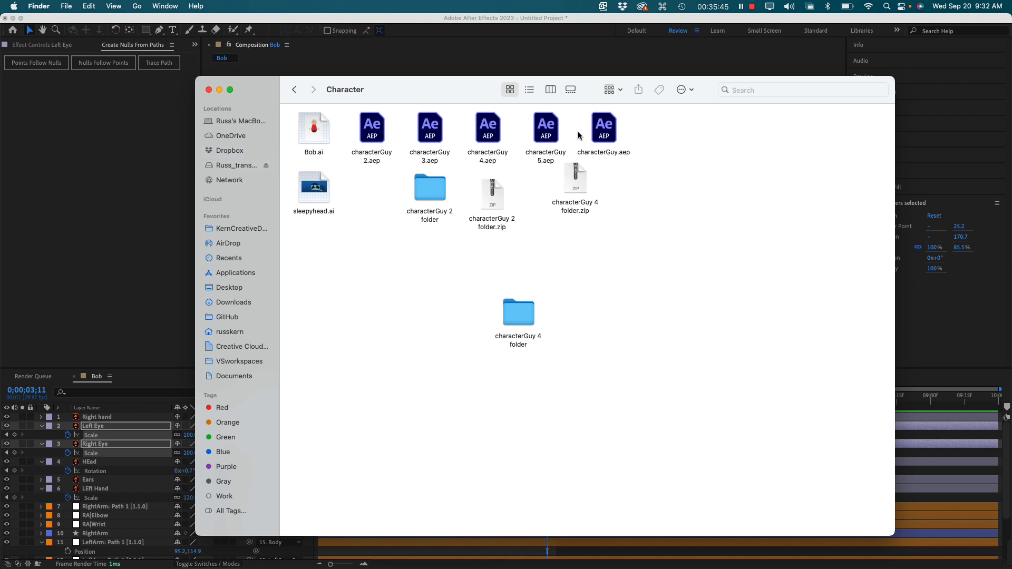
click(605, 129)
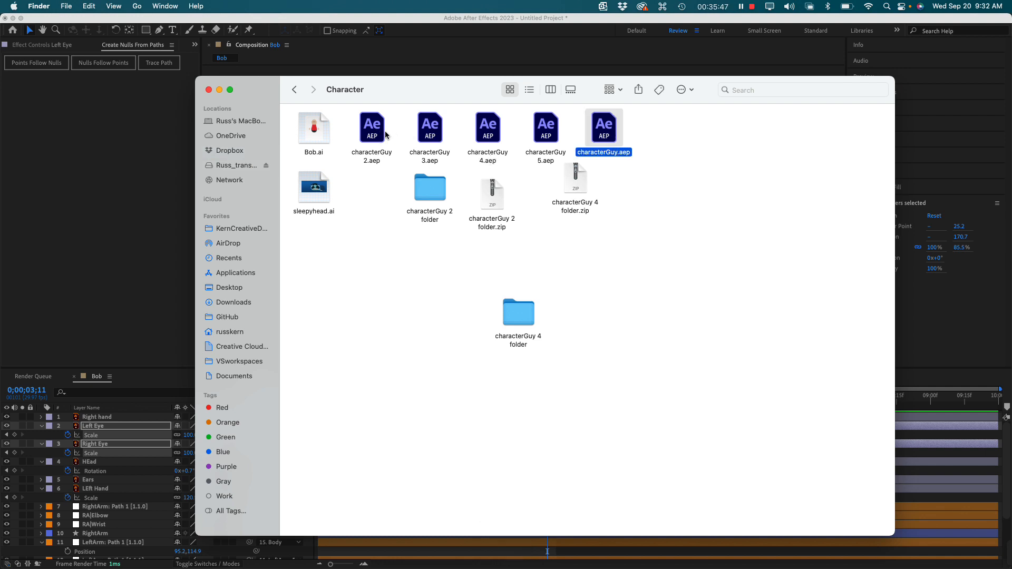
click(372, 131)
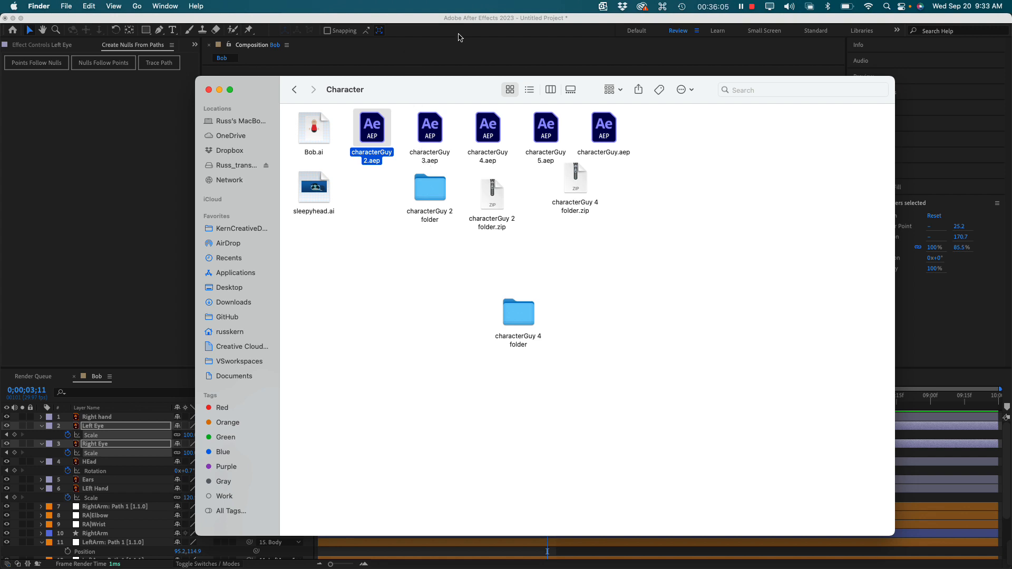
click(541, 134)
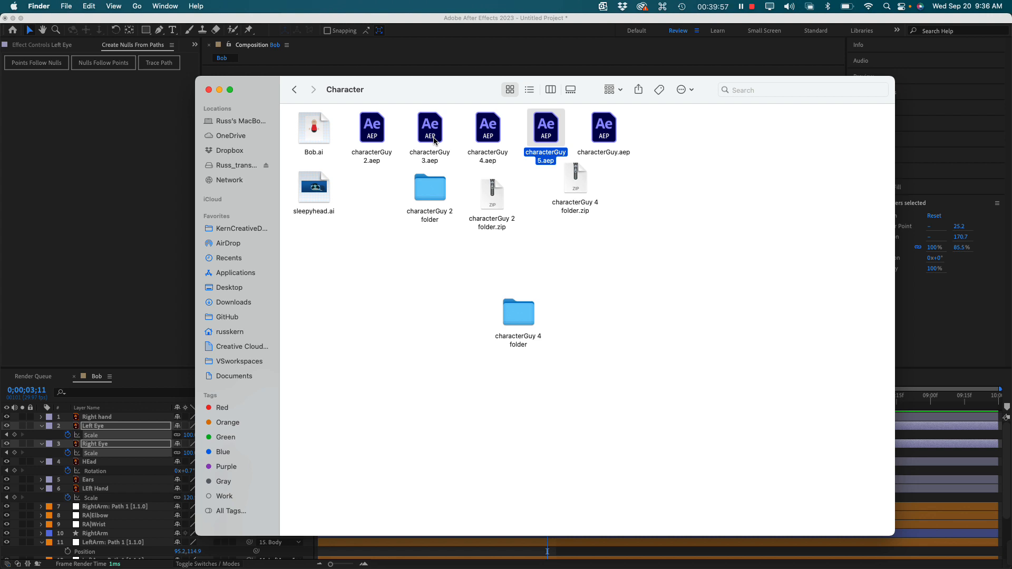
click(127, 164)
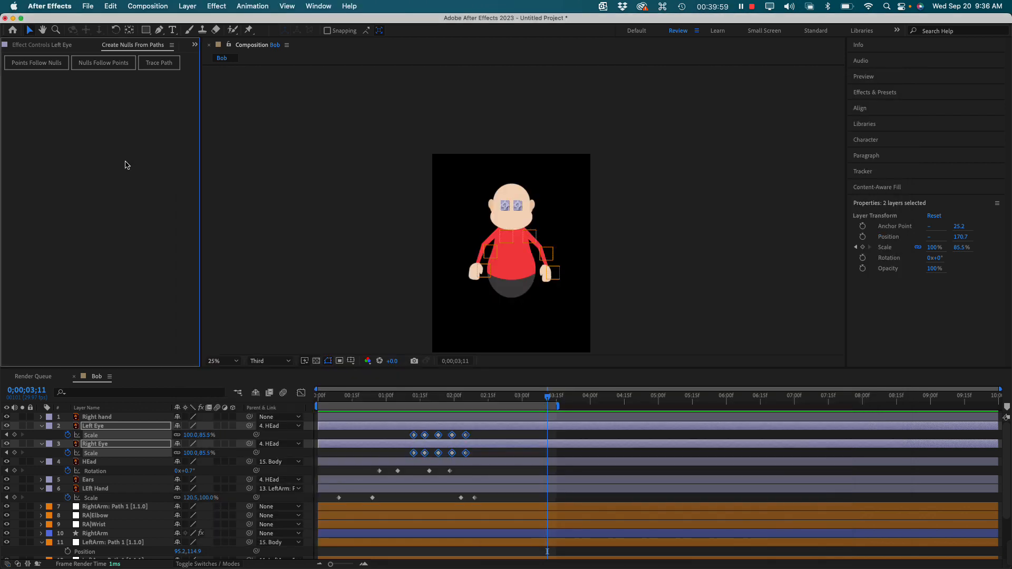
key(super+Tab)
click(289, 168)
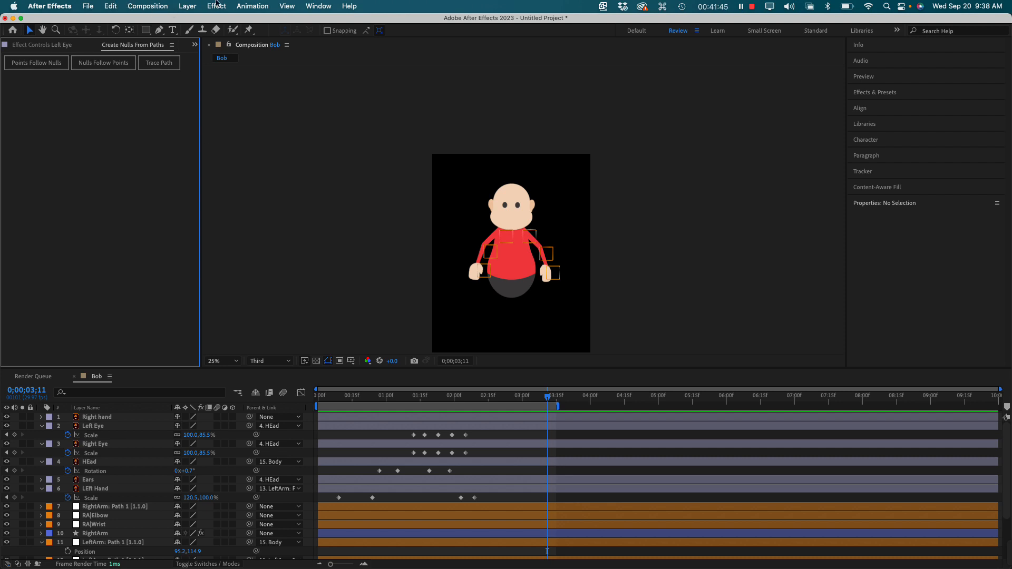
Save the project in the Character folder as Untitled Project.aep in the Adobe After Effects Project format.
key(super)
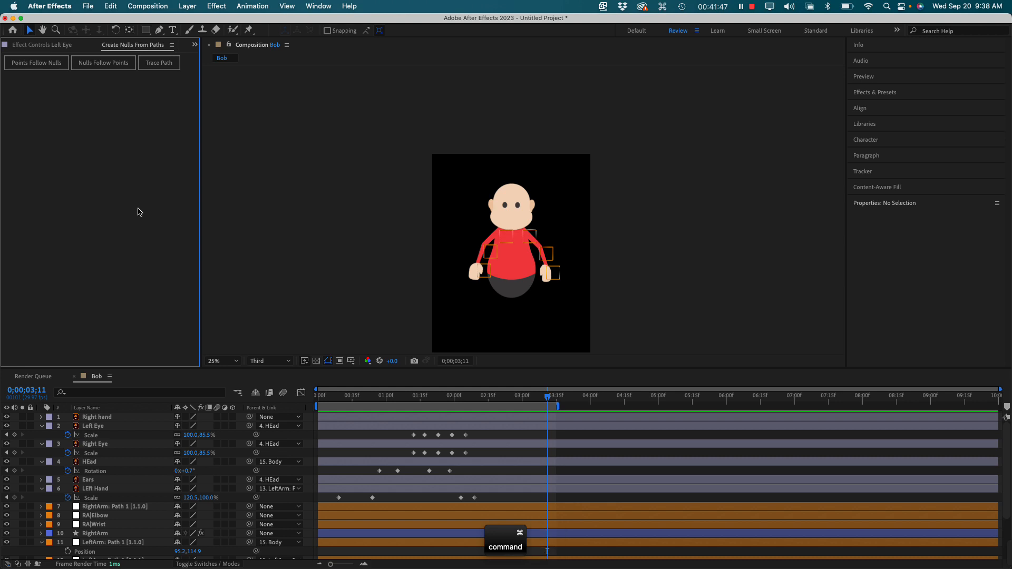
key(super+s)
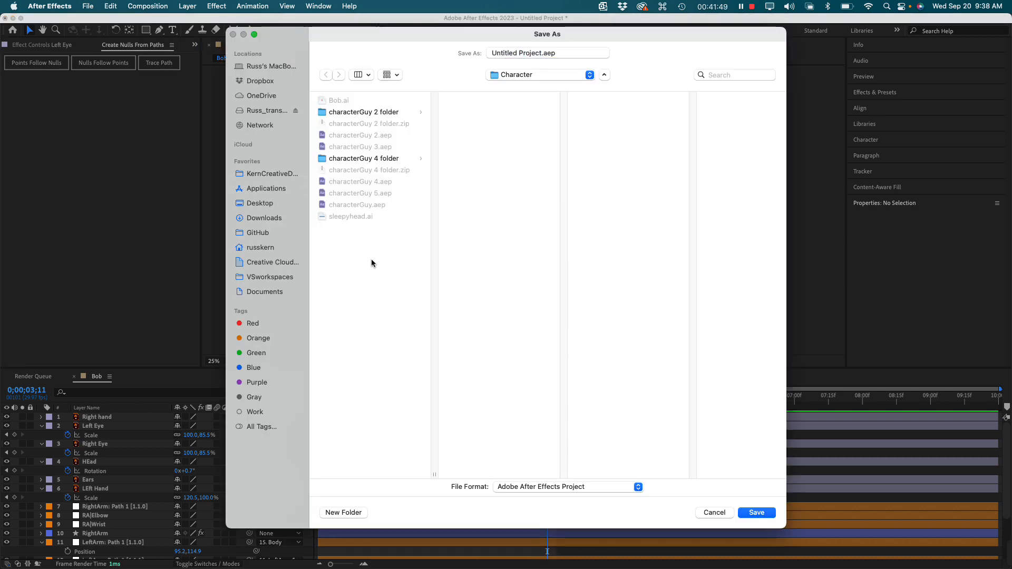
click(761, 514)
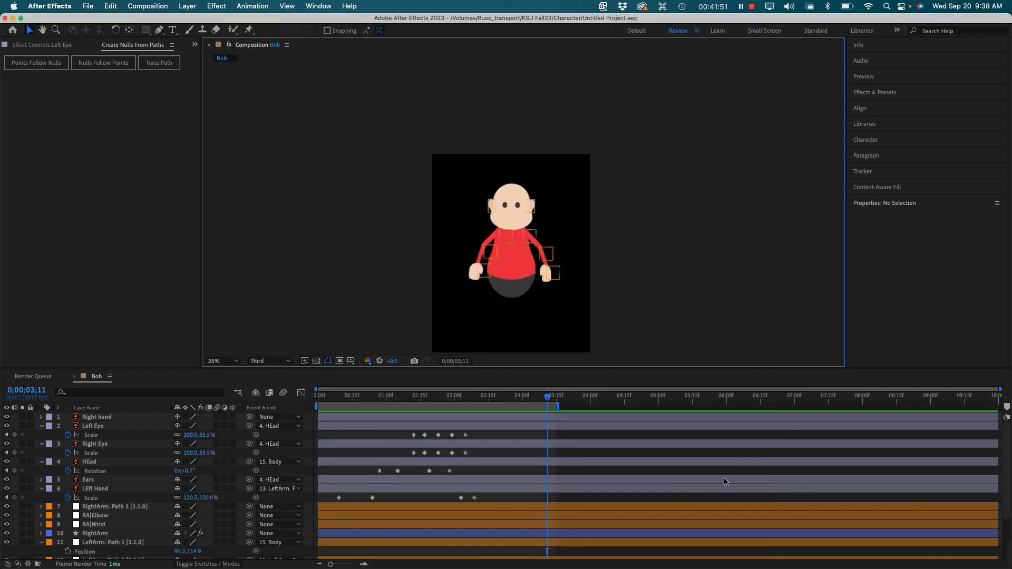
Switch to Finder to view the Character folder, and reposition and resize its window.
key(super+Tab)
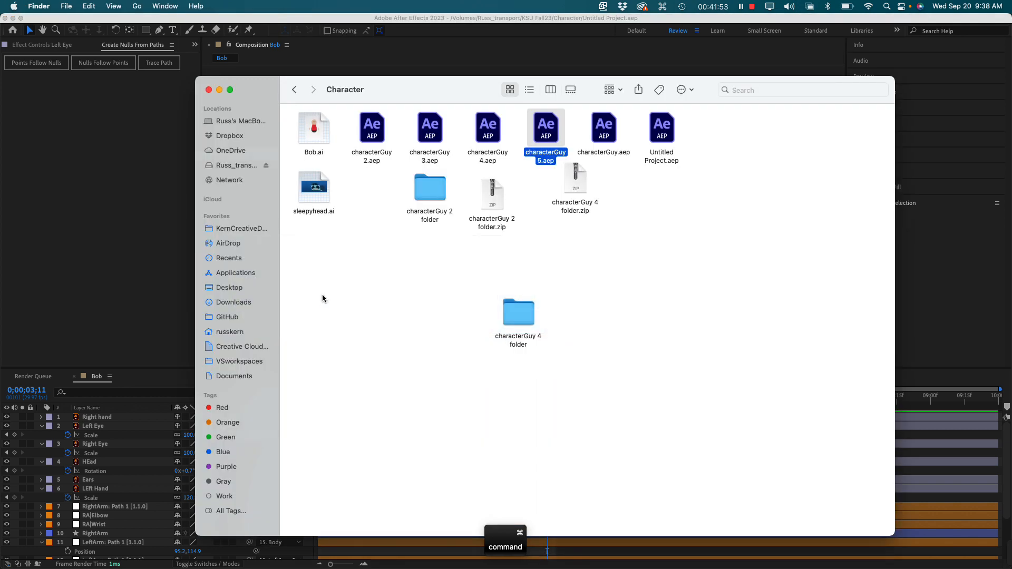
click(348, 299)
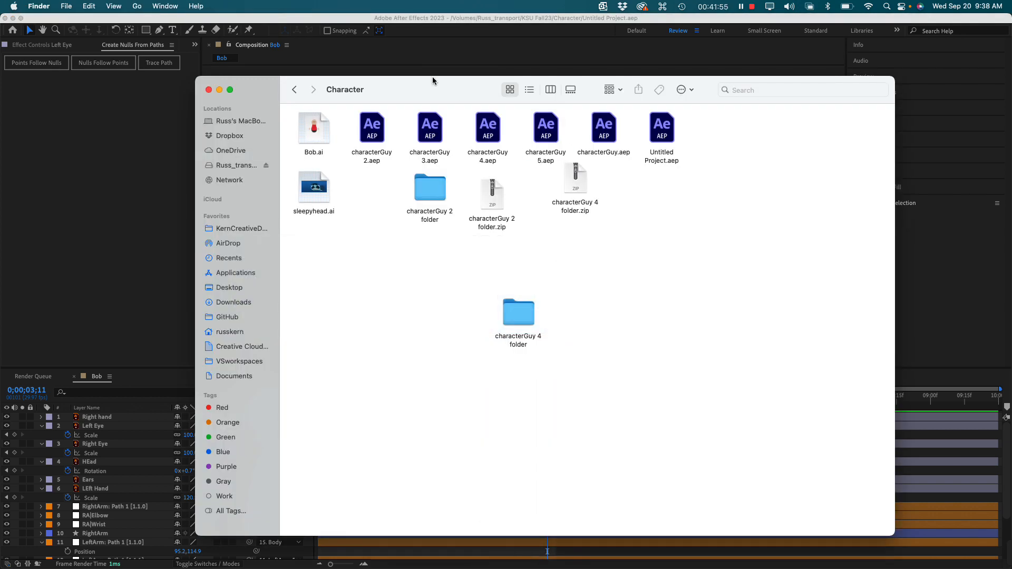
drag(432, 80, 380, 77)
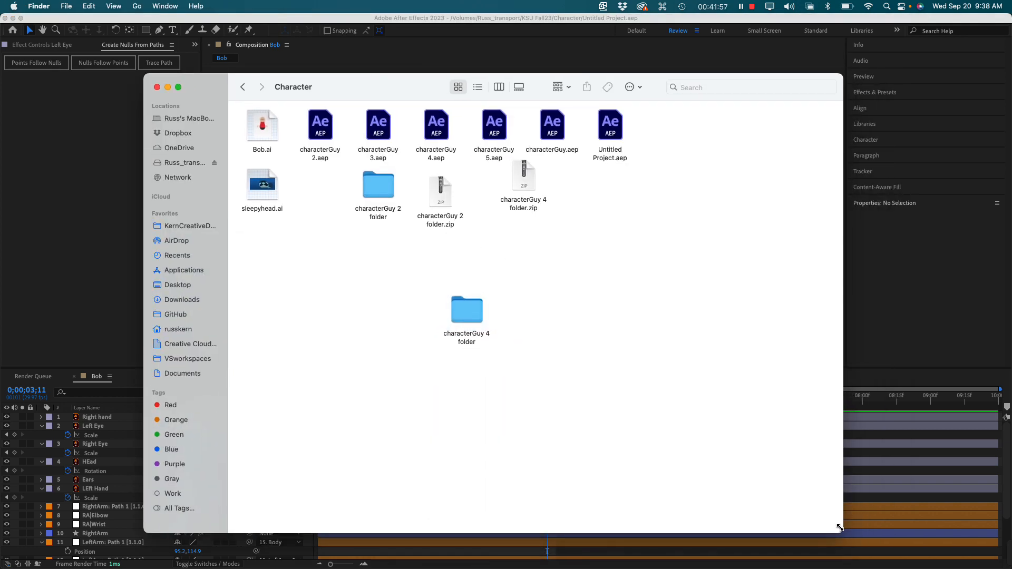
drag(839, 528, 868, 494)
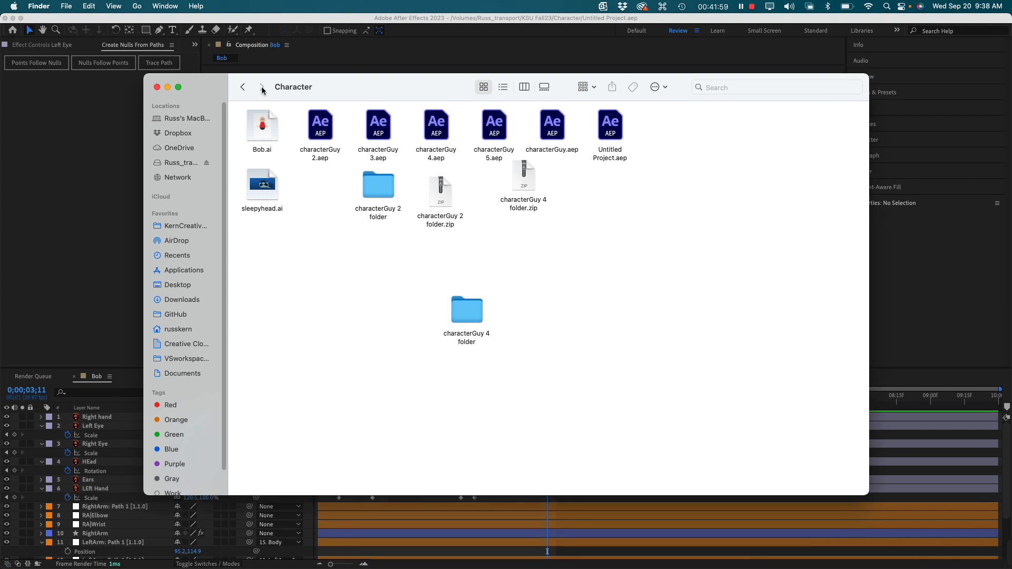
Browse from the KSU Fall23 folder into Halloween Sprite and look at Floating-frame.mp4 in its Render folder.
click(243, 87)
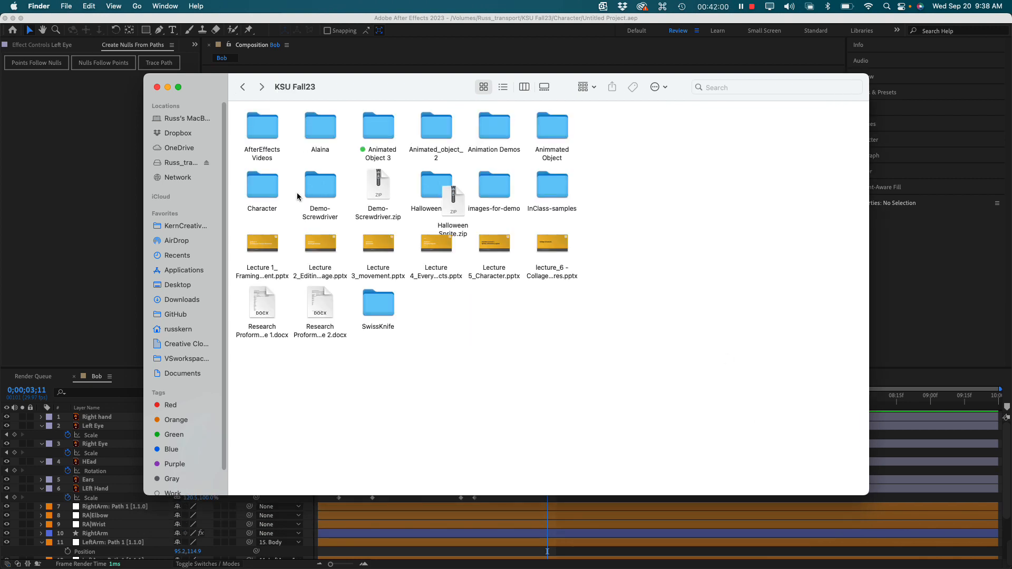
double_click(429, 203)
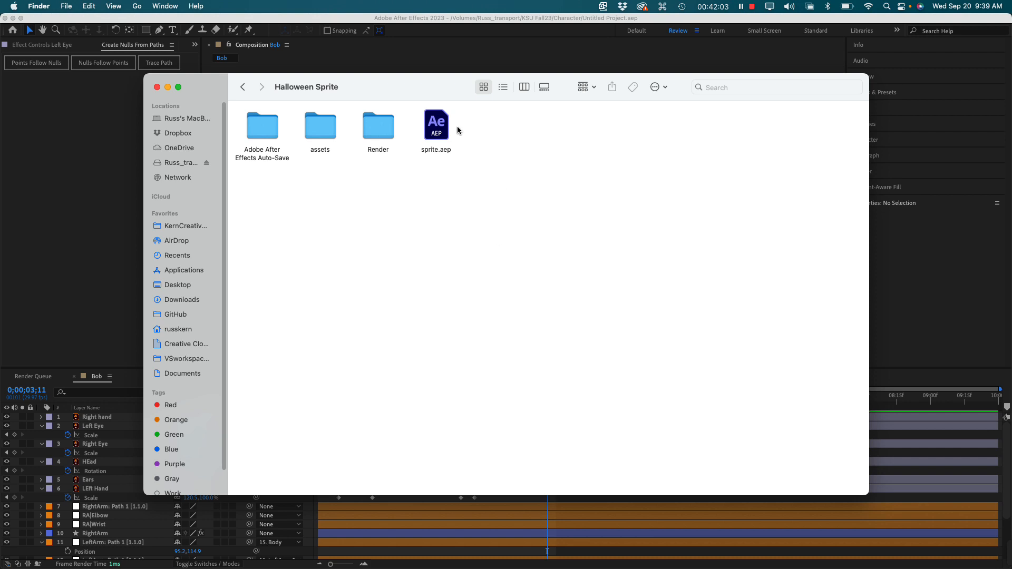
click(325, 133)
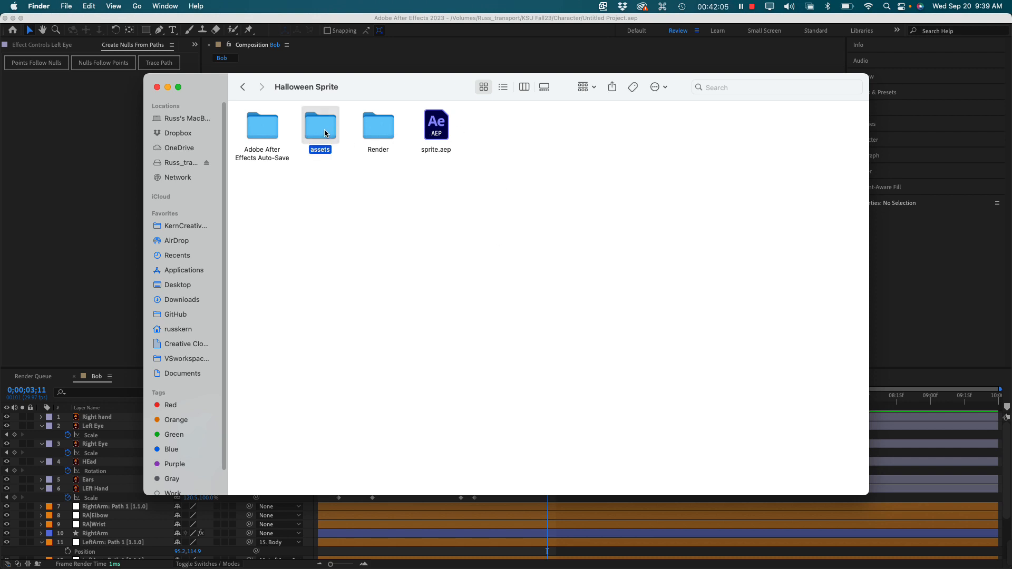
double_click(378, 129)
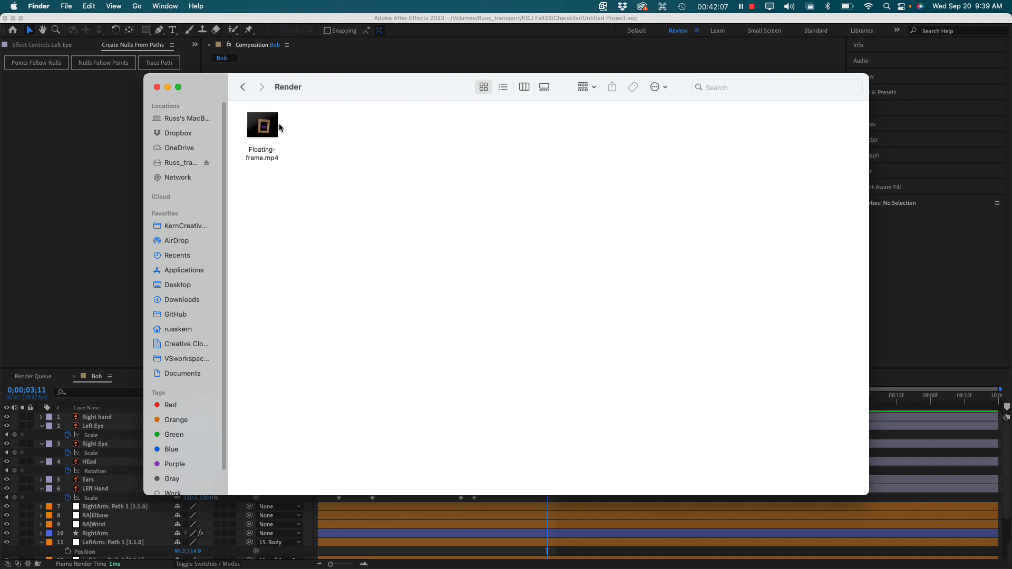
mouse_move(264, 127)
click(263, 127)
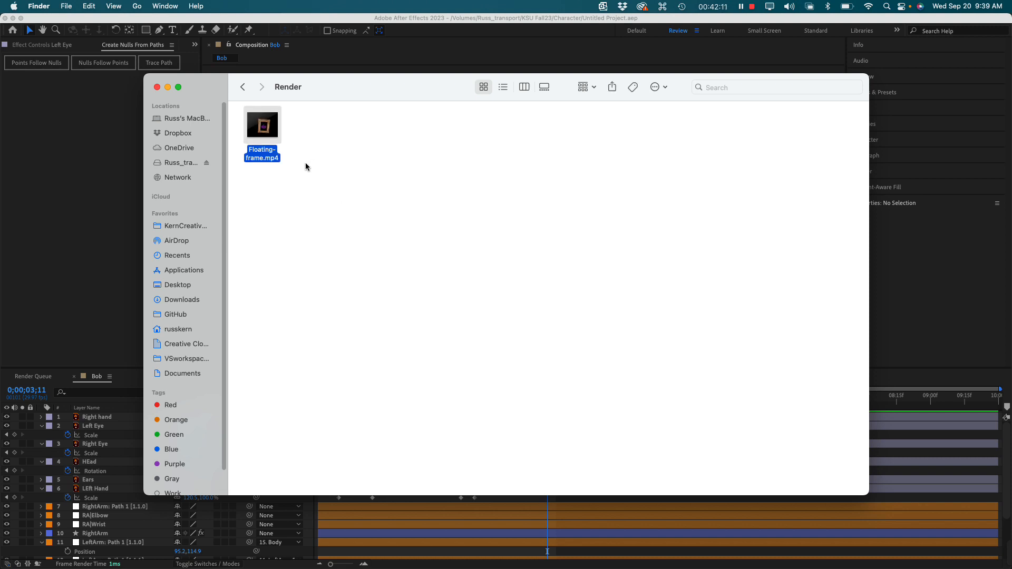
click(326, 239)
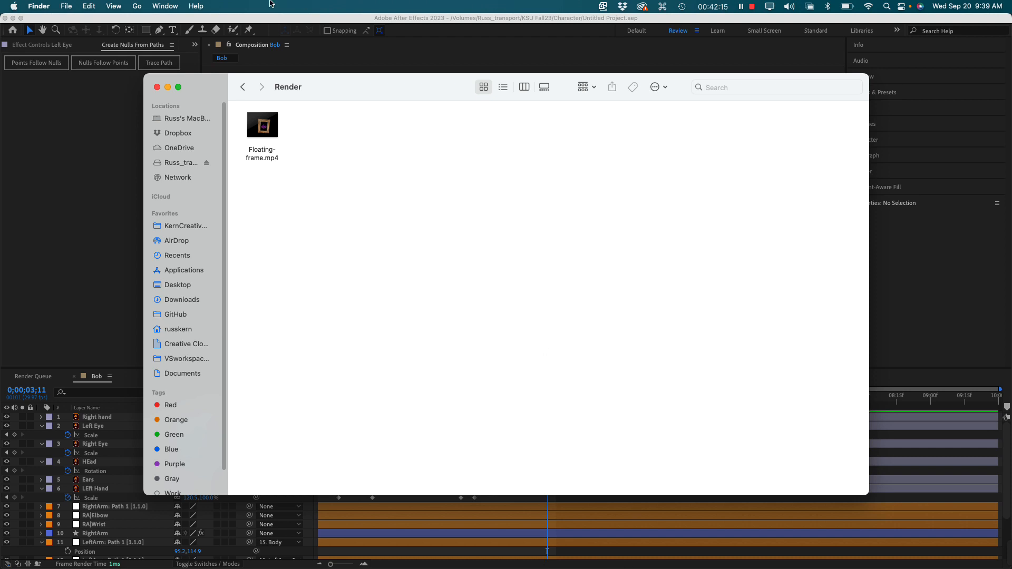
Open Floating-frame.mp4 in the video player, rewind it to the start and enlarge it to full screen.
click(269, 132)
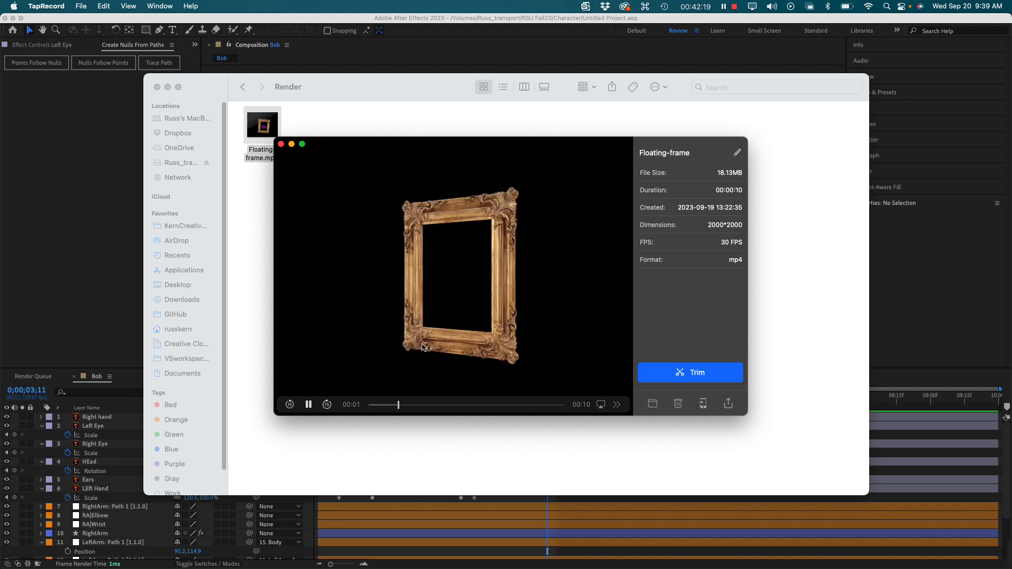
key(space)
drag(401, 404, 369, 407)
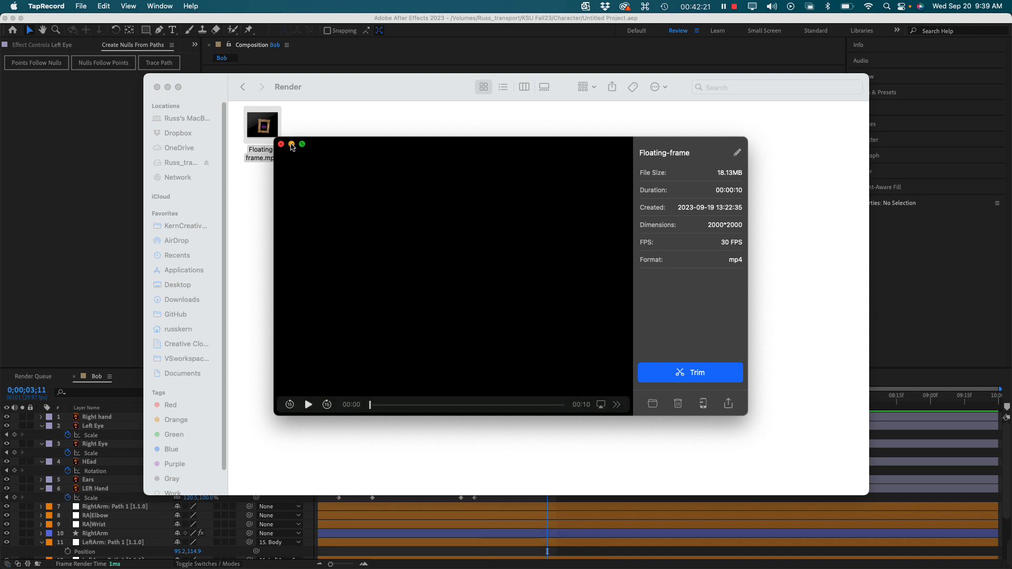
click(303, 146)
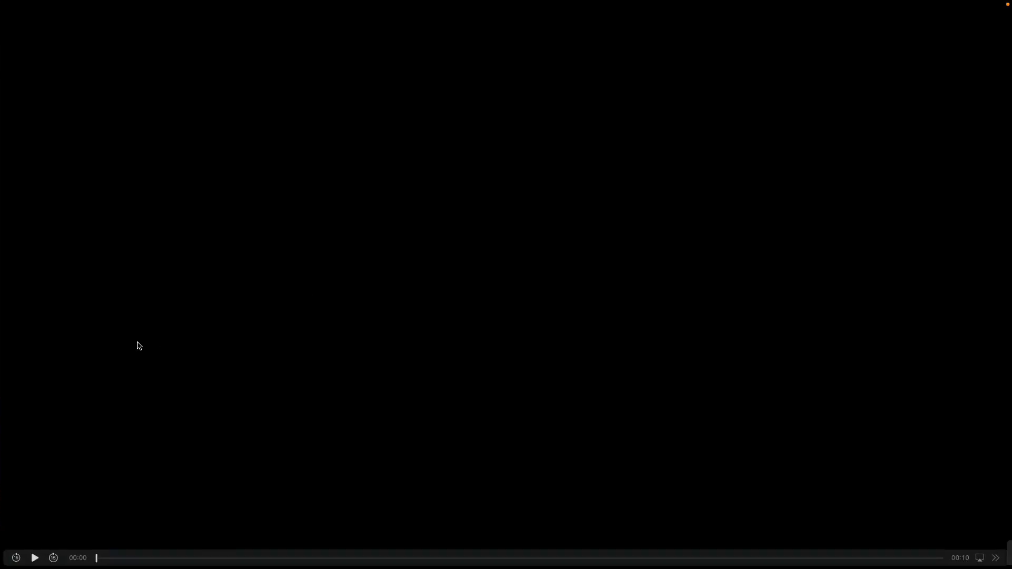
Play the floating frame video, pause it at about 00:03, scrub ahead through the rest, and leave full screen.
key(space)
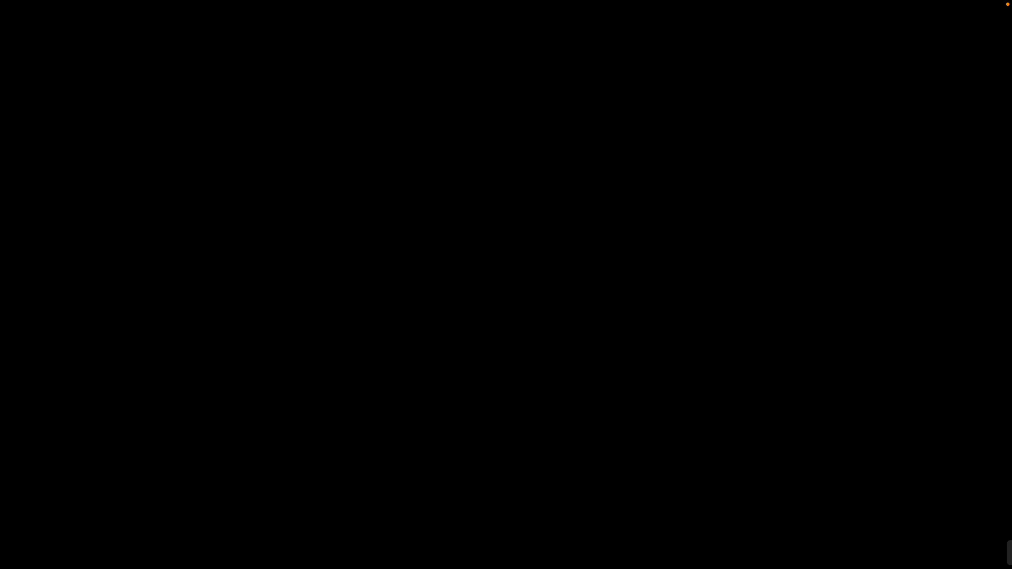
key(space)
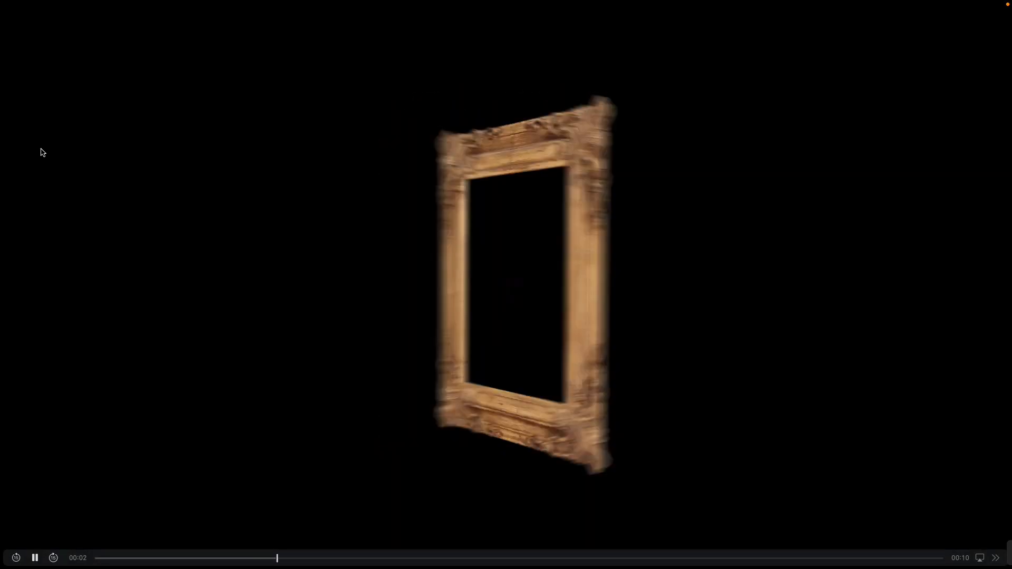
key(space)
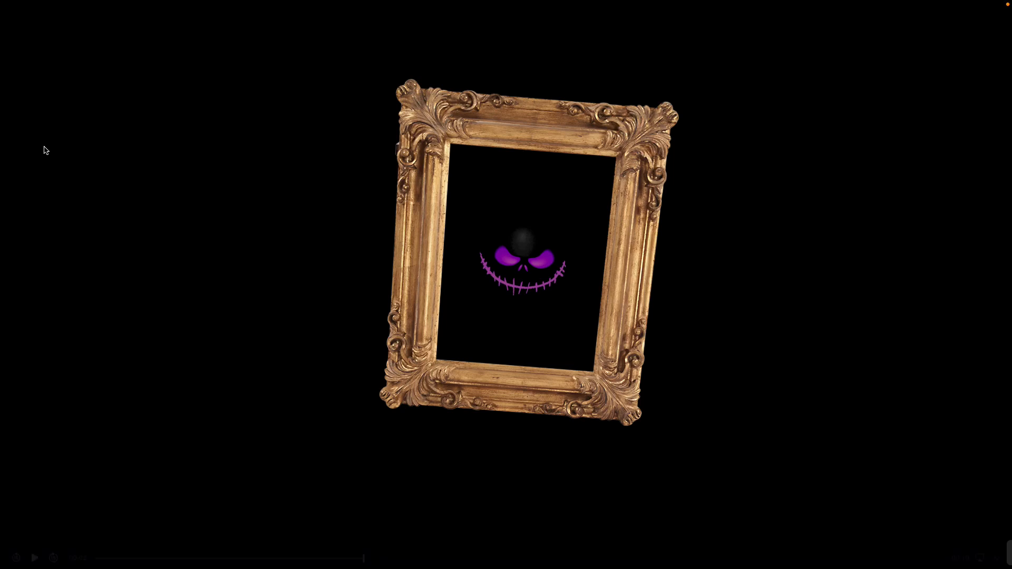
mouse_move(344, 104)
mouse_move(521, 316)
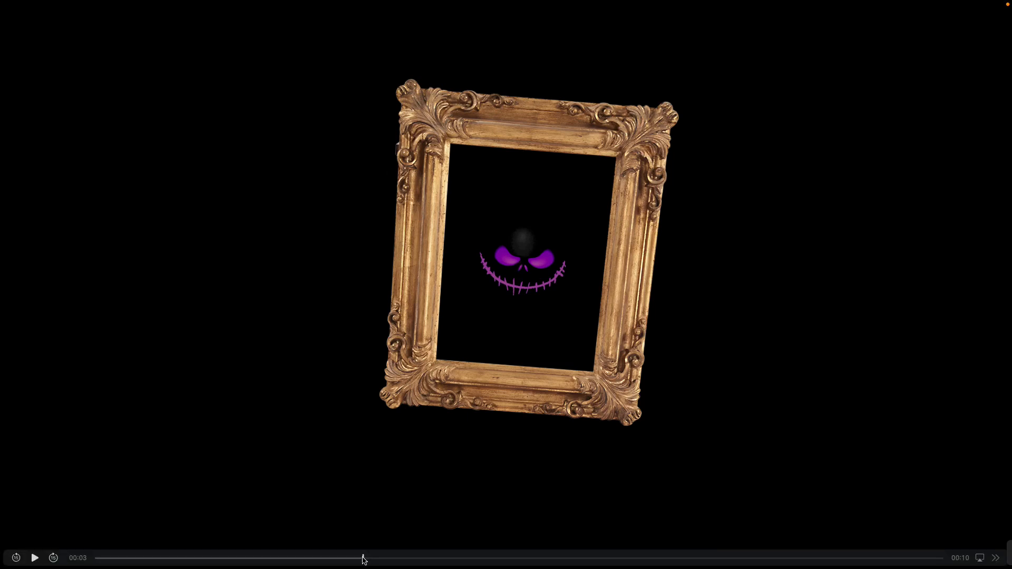
drag(362, 558, 821, 543)
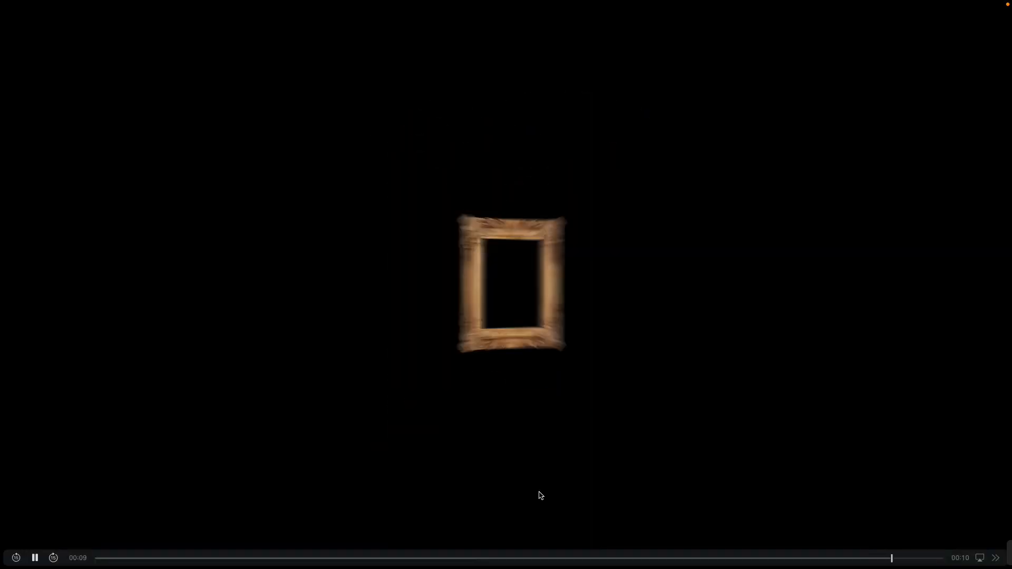
key(Escape)
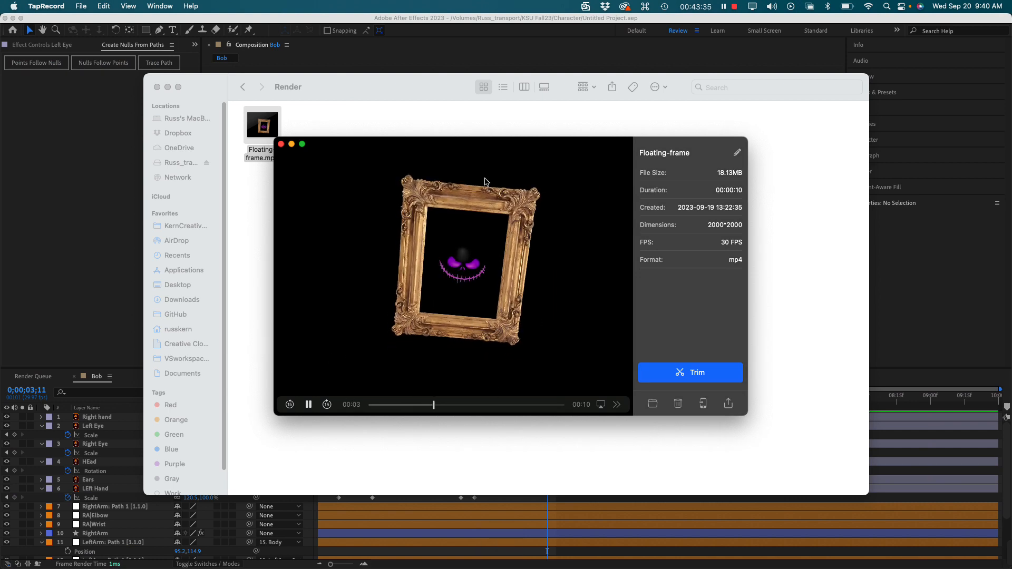
Open sprite.aep from the Halloween Sprite folder in After Effects and view Comp 1 at 0;00;01;21 with 25% magnification.
click(243, 86)
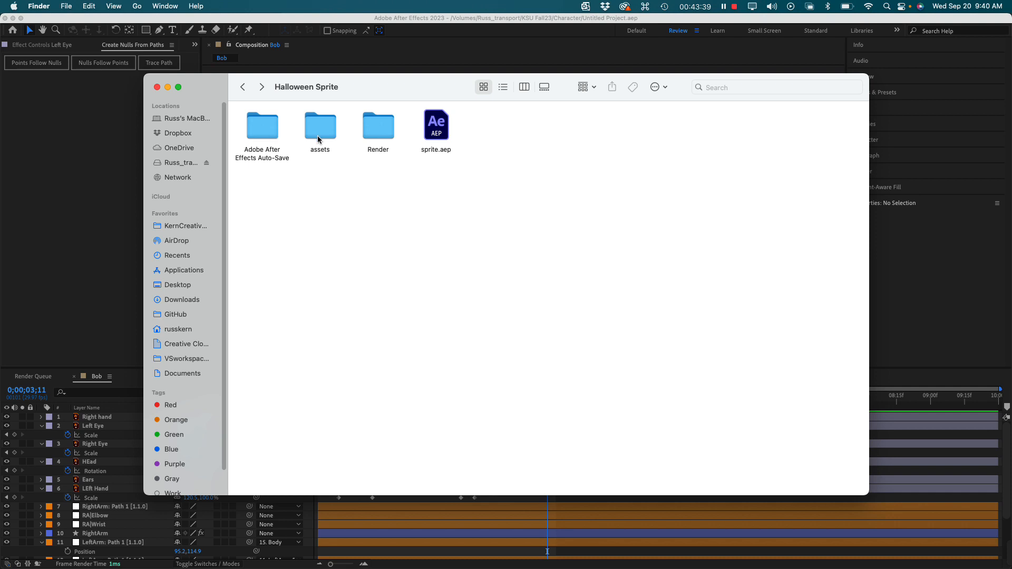
double_click(437, 126)
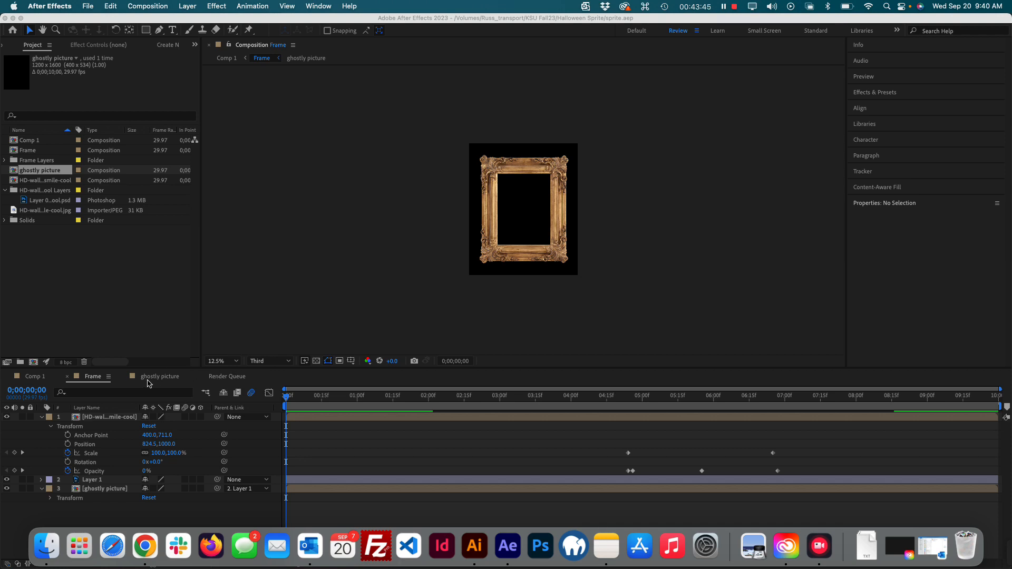
click(40, 376)
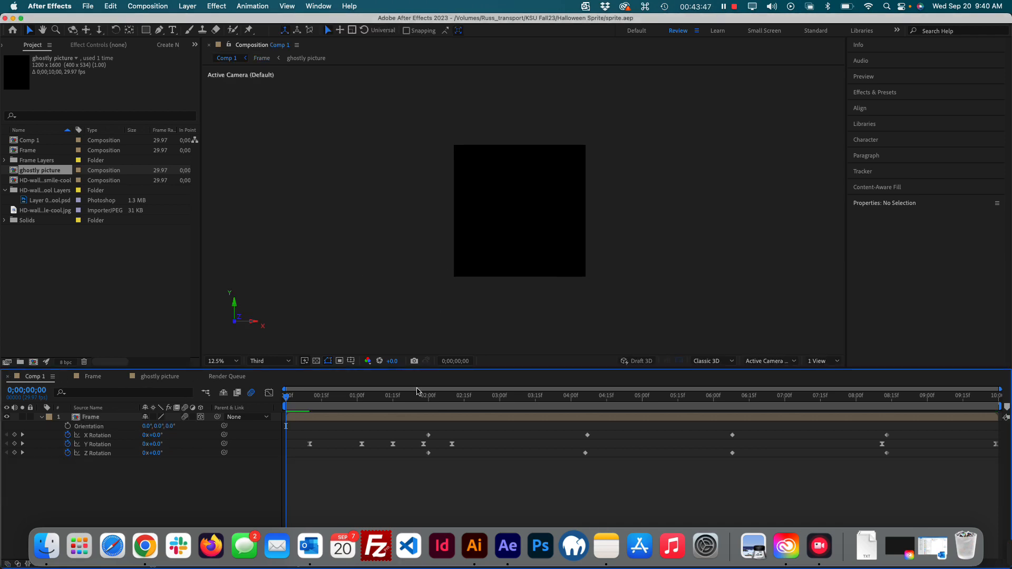
drag(286, 396, 407, 399)
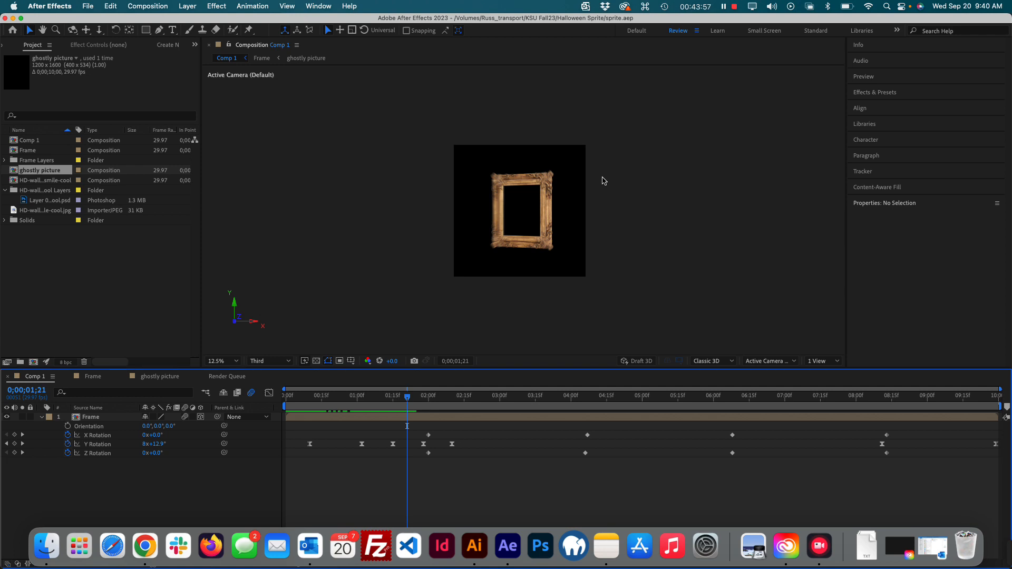
key(super+equal)
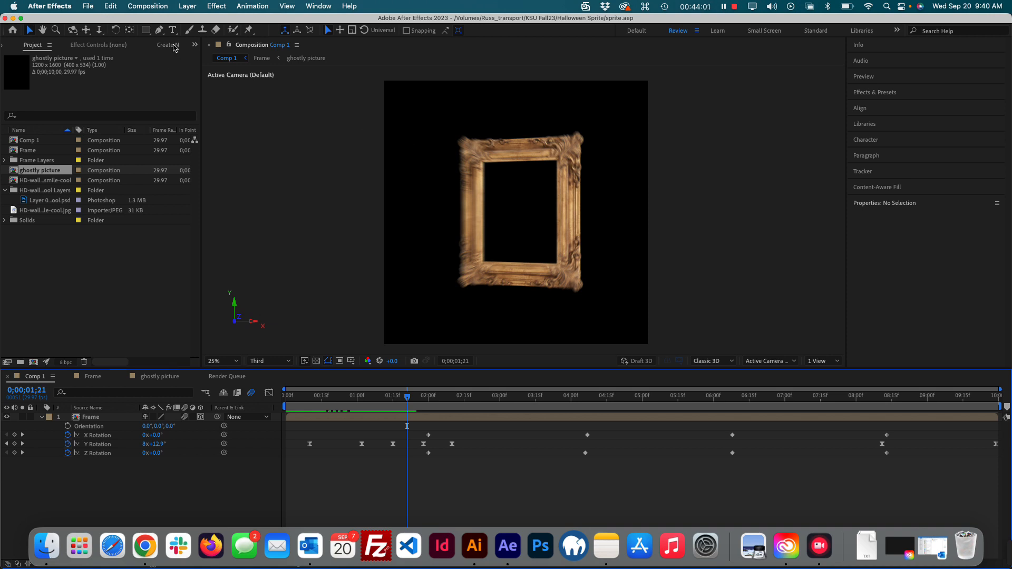
Draw a filled circle spanning the full Comp 1 canvas with the Ellipse tool and place its shape layer beneath Frame.
drag(147, 32, 180, 53)
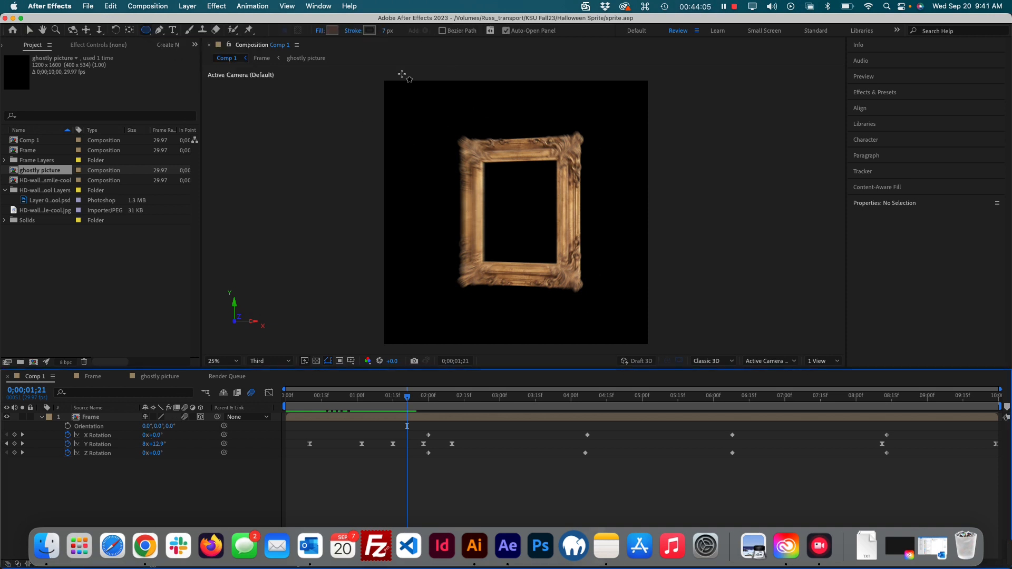
drag(384, 82, 647, 343)
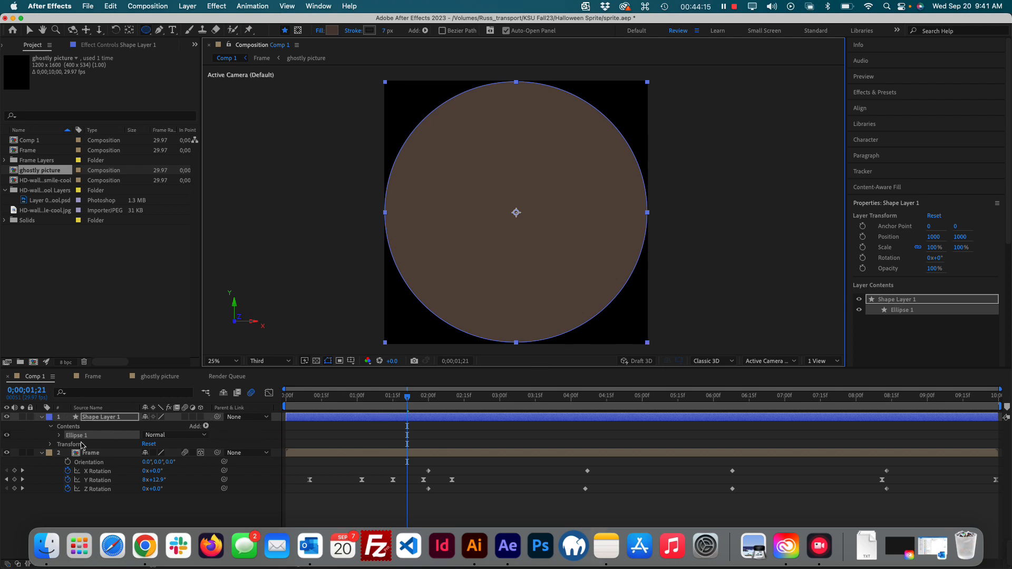
drag(103, 418, 107, 499)
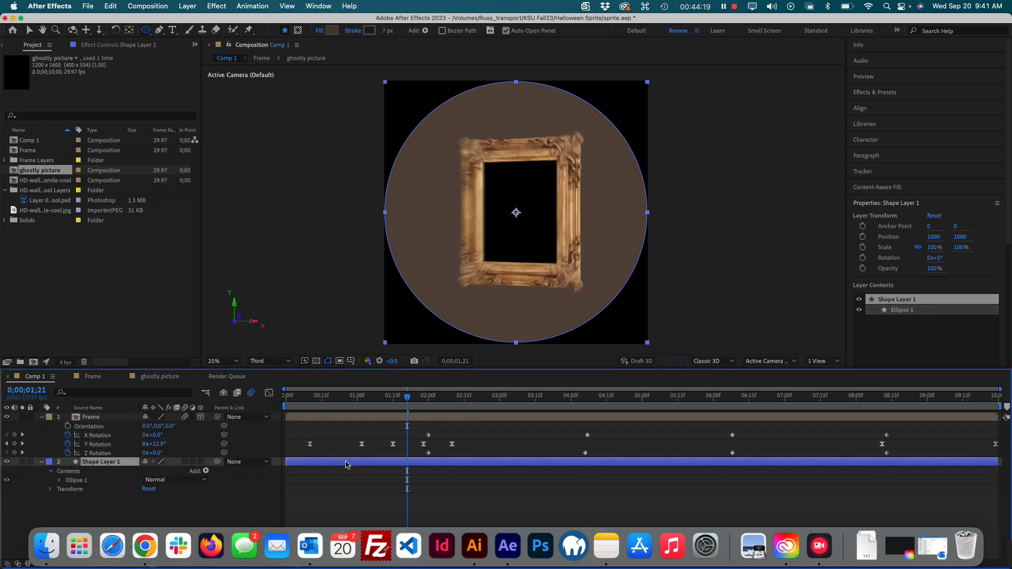
Scrub Comp 1 to 0;00;02;07 and open the nested Frame composition in an enlarged timeline area.
drag(407, 397, 446, 402)
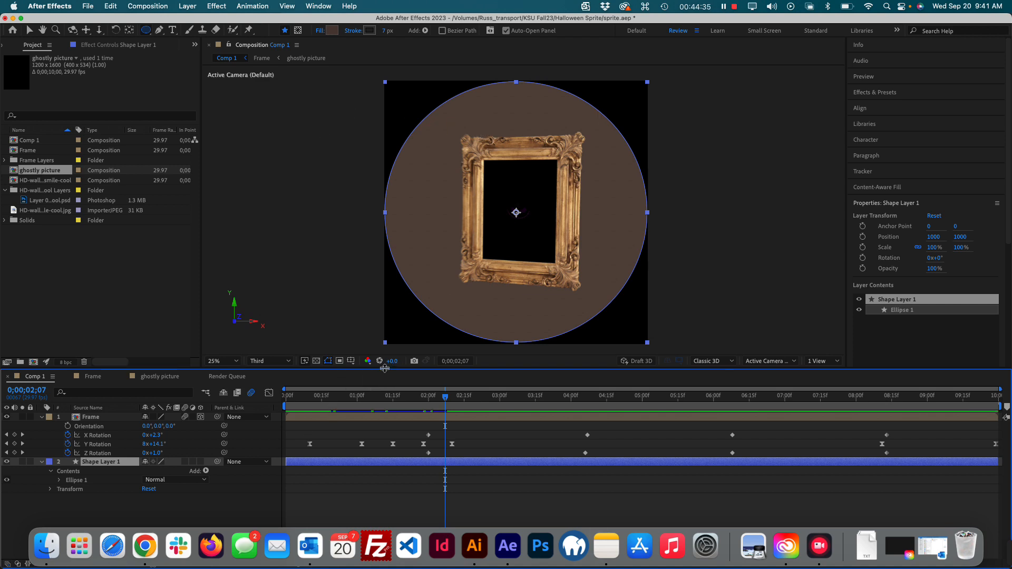
drag(384, 368, 384, 272)
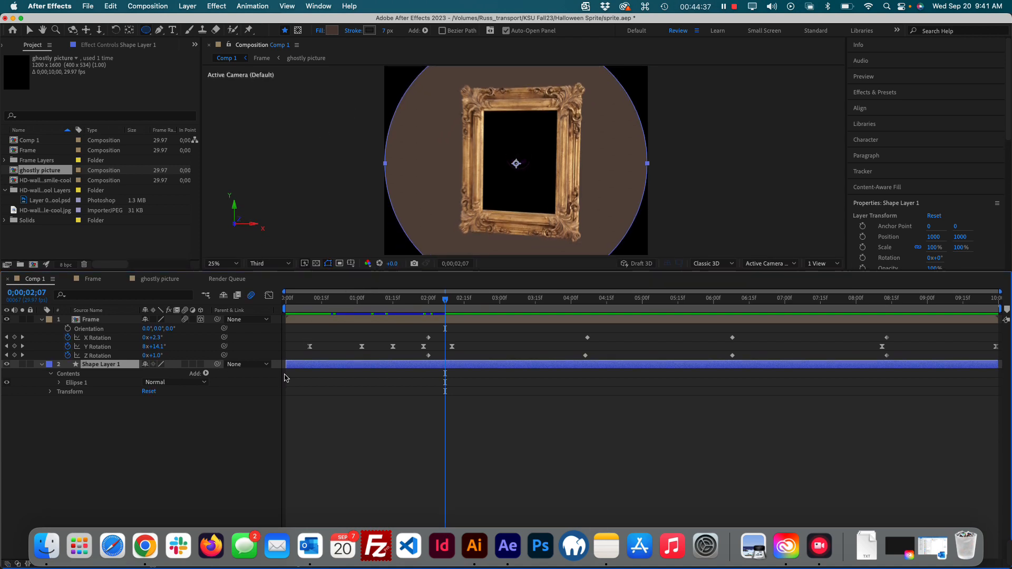
click(160, 418)
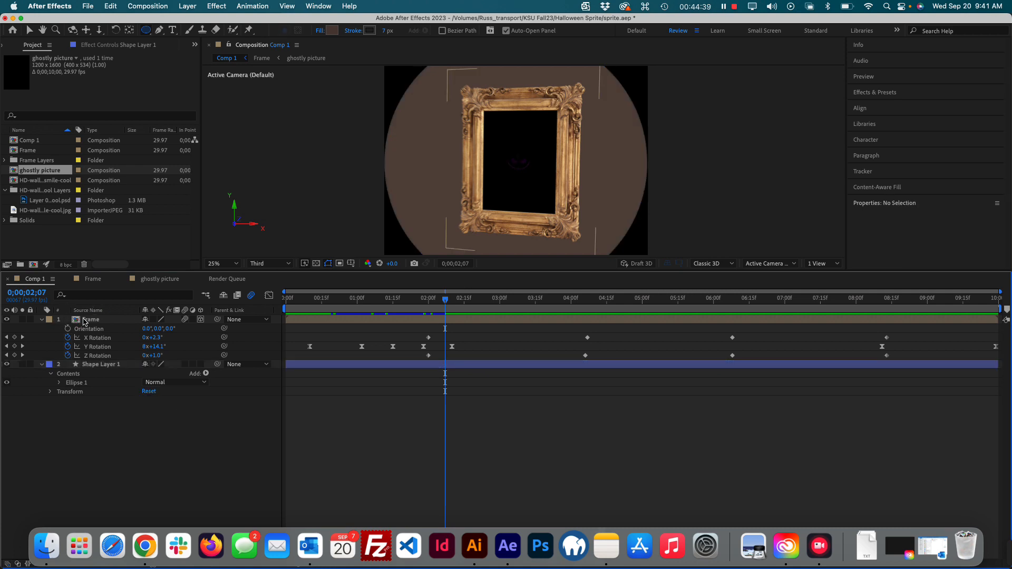
click(85, 319)
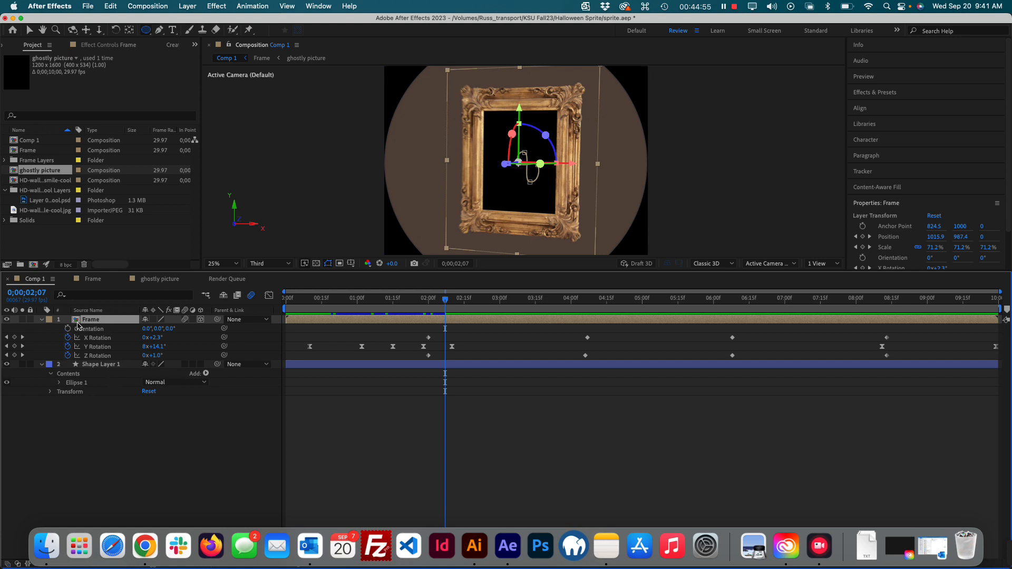
double_click(78, 320)
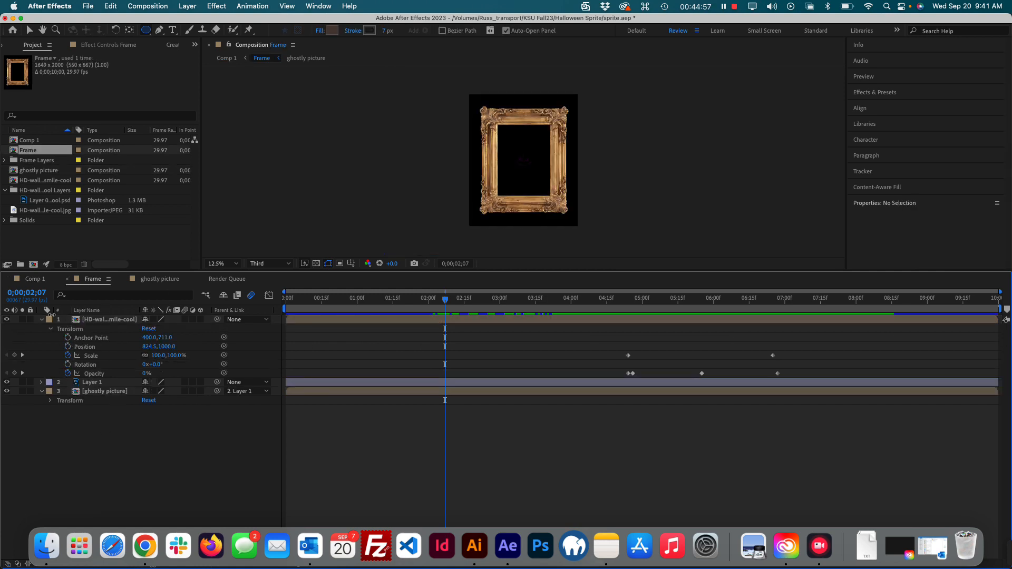
Collapse the creepy smile layer's properties in the Frame composition, select the ghostly picture layer, and scrub to 0;00;04;02.
click(90, 321)
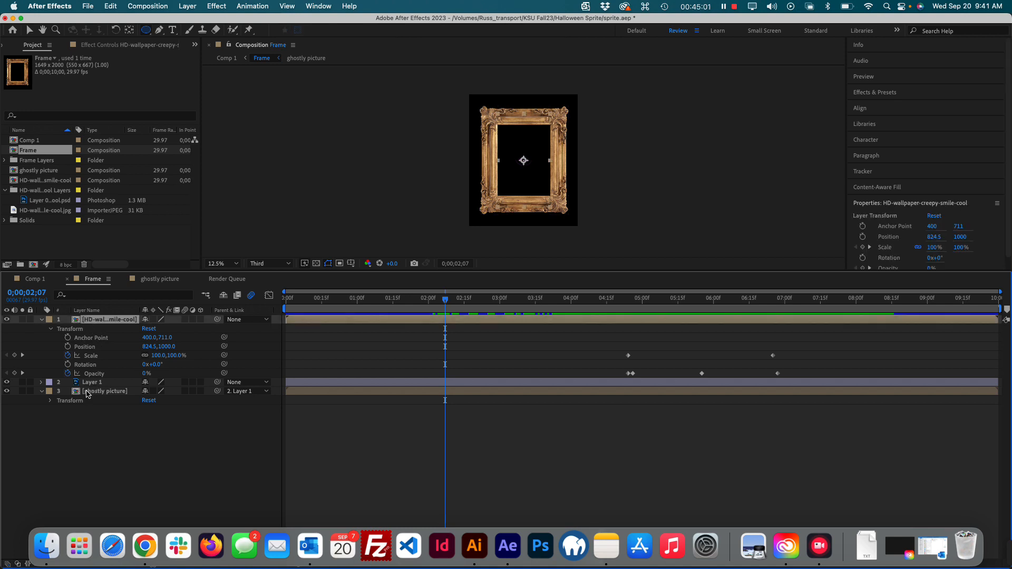
click(41, 319)
click(61, 375)
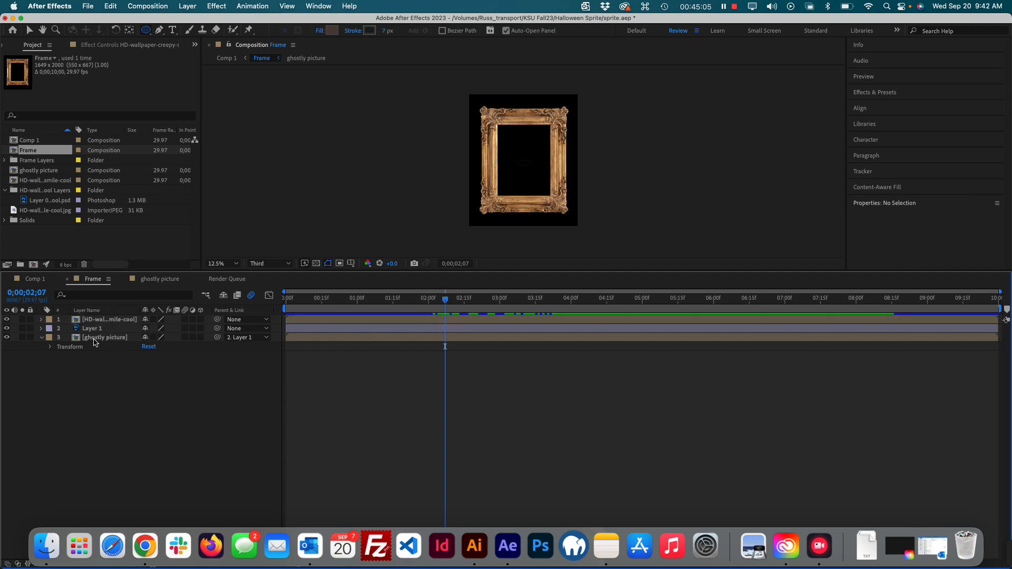
click(94, 340)
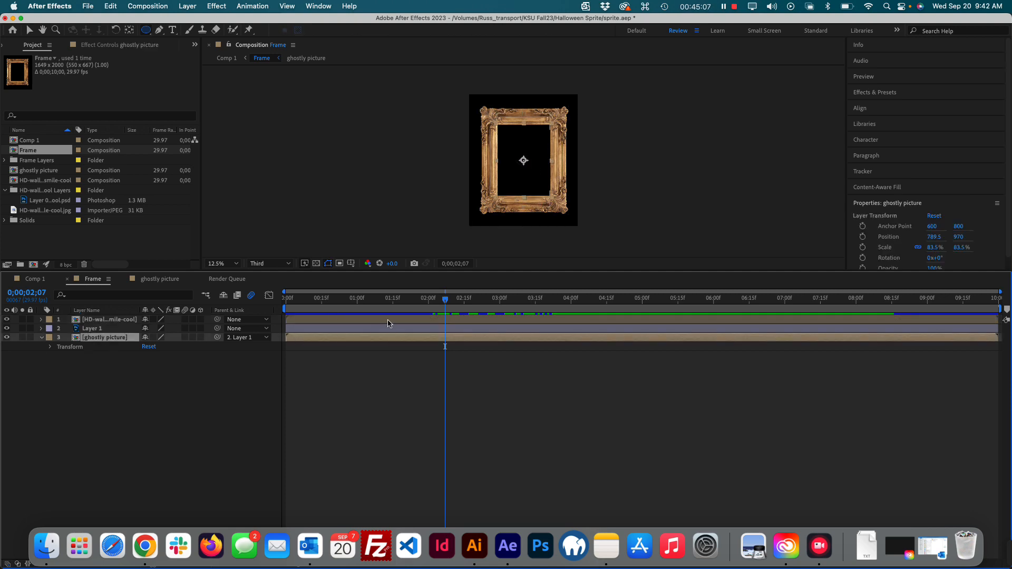
drag(439, 300, 576, 314)
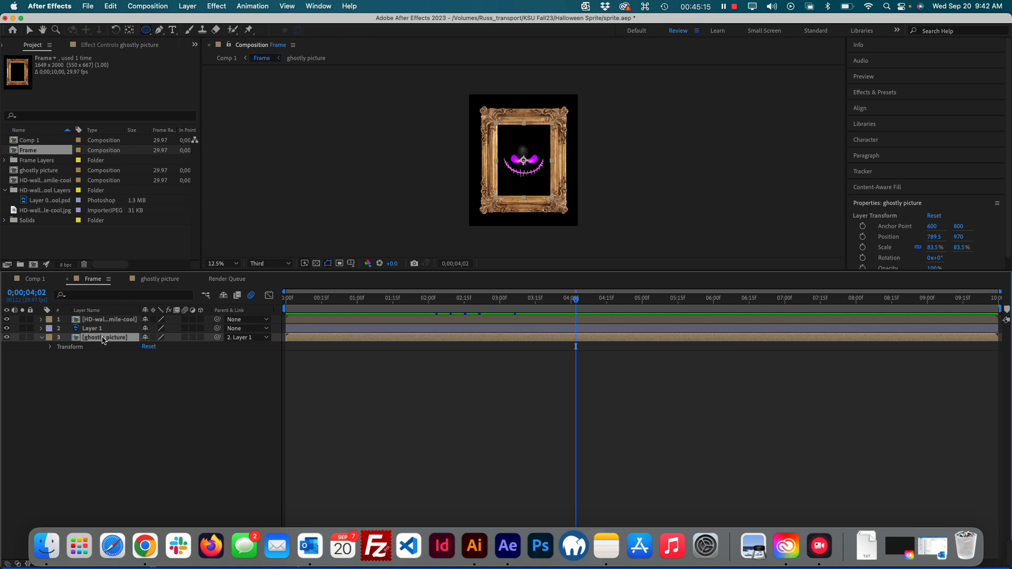
Open the ghostly picture composition to examine its scale and opacity keyframes, and return through Frame to Comp 1.
double_click(41, 172)
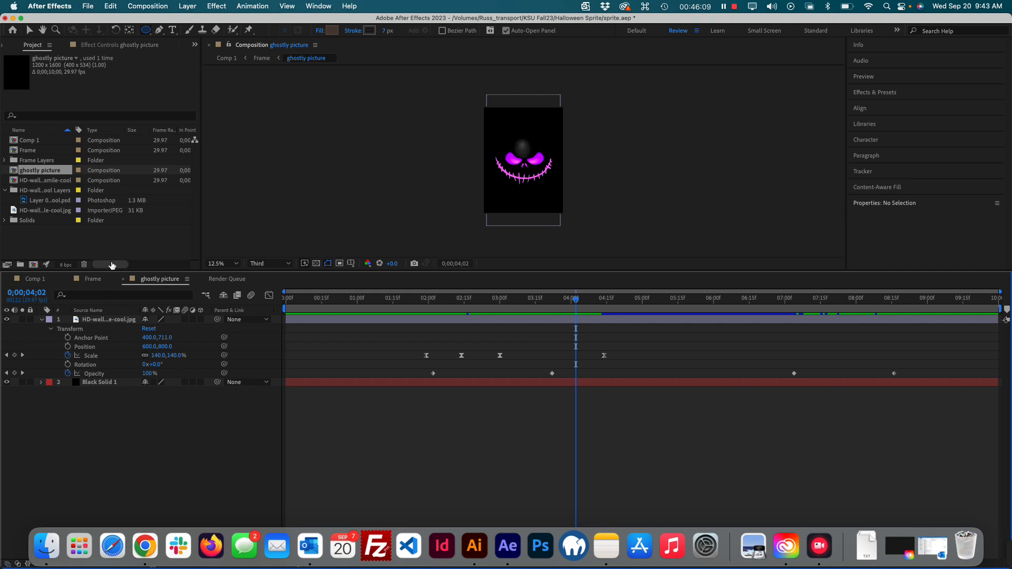
click(93, 279)
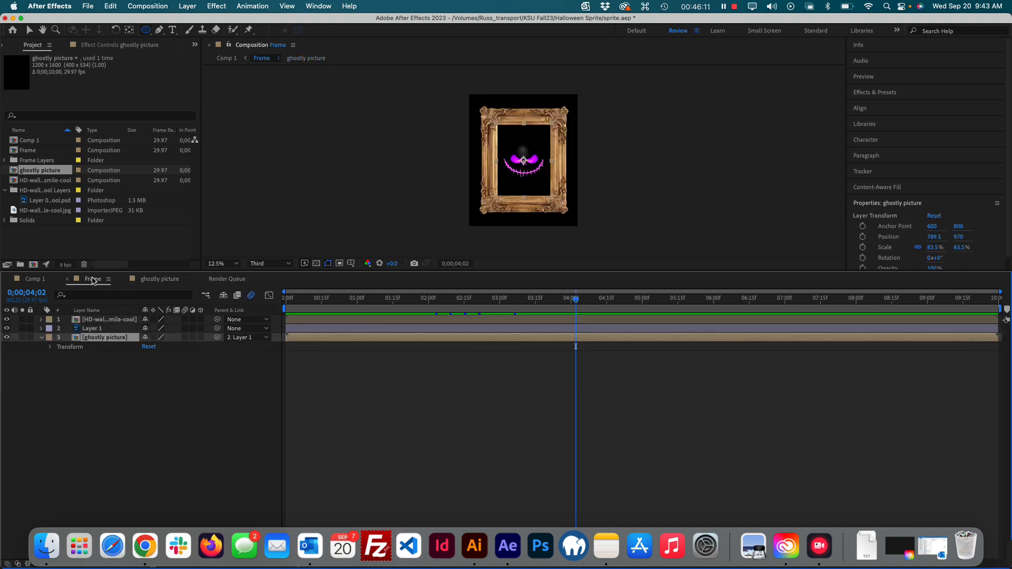
click(33, 280)
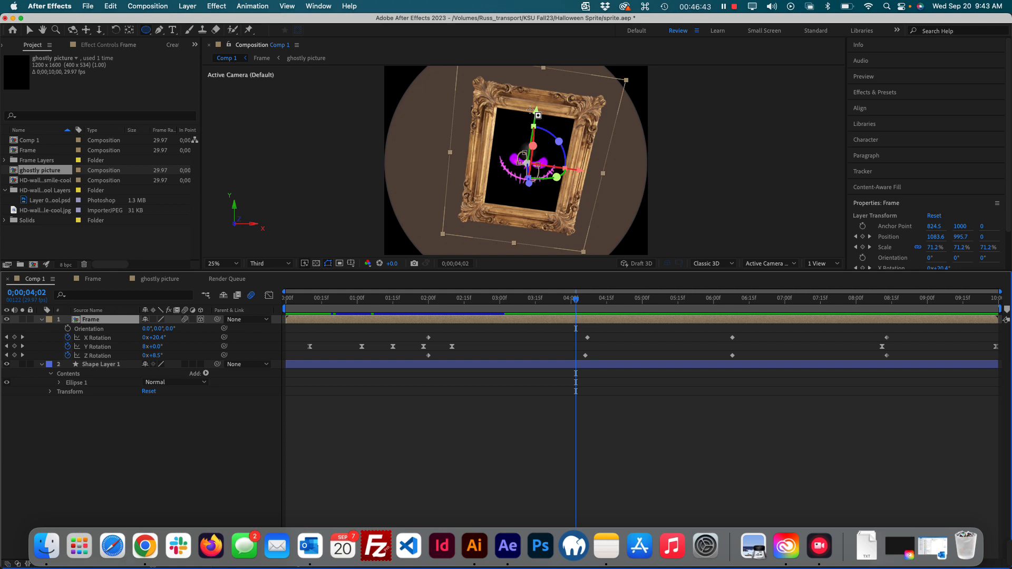
Turn the Frame layer's 3D setting off and on again in Comp 1, and undo both changes.
click(125, 410)
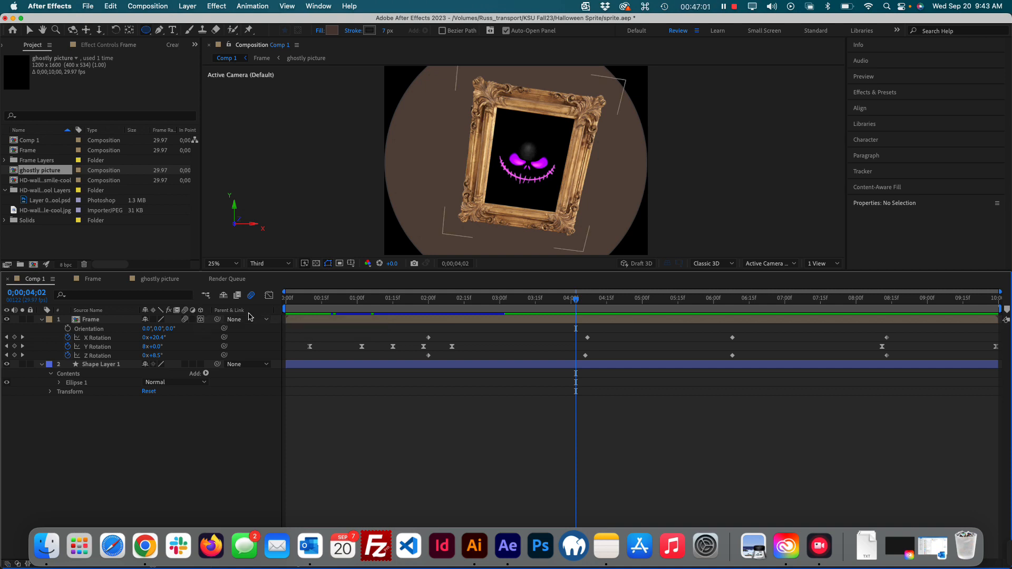
click(201, 320)
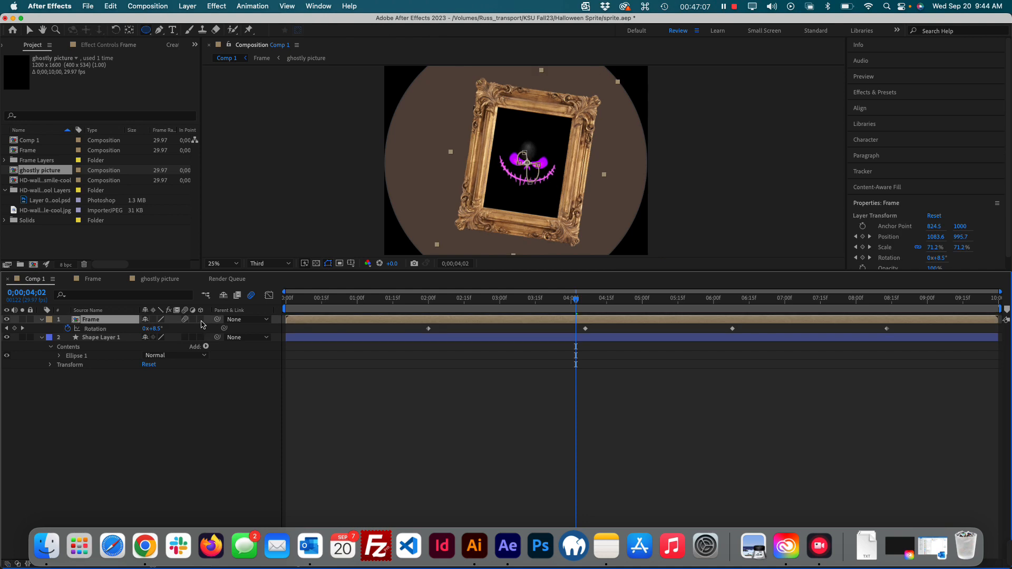
click(201, 320)
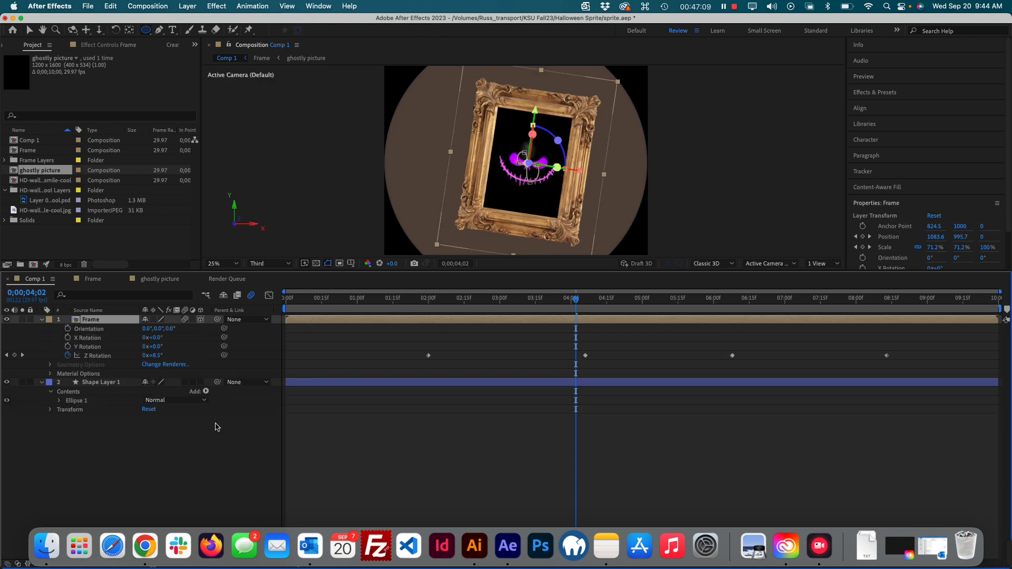
key(cmd+z)
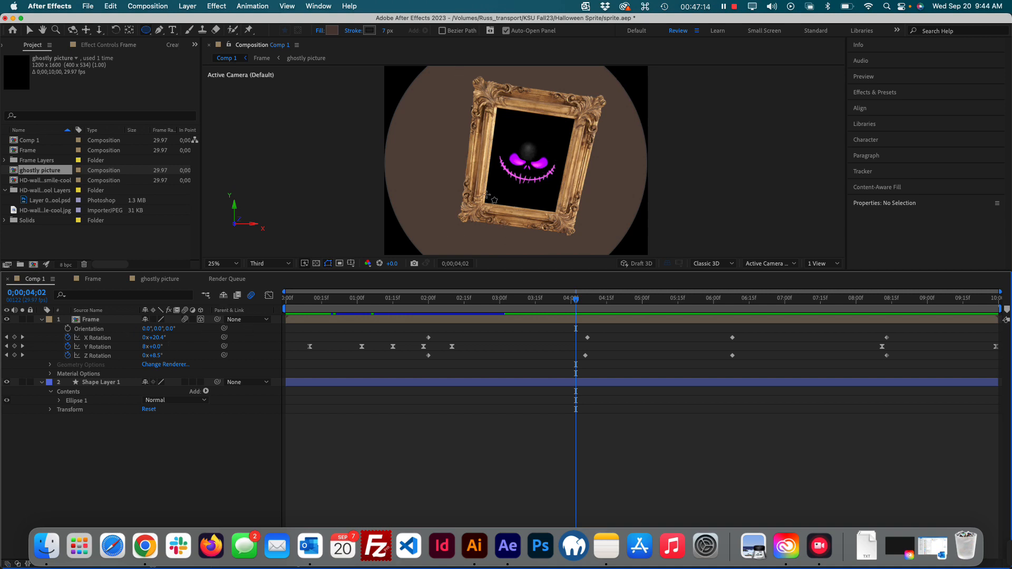
Select the Frame layer with the Selection tool and rotate it freely in 3D to an orientation of about 244.1°, 45.2°, 133.9°.
click(30, 32)
click(504, 212)
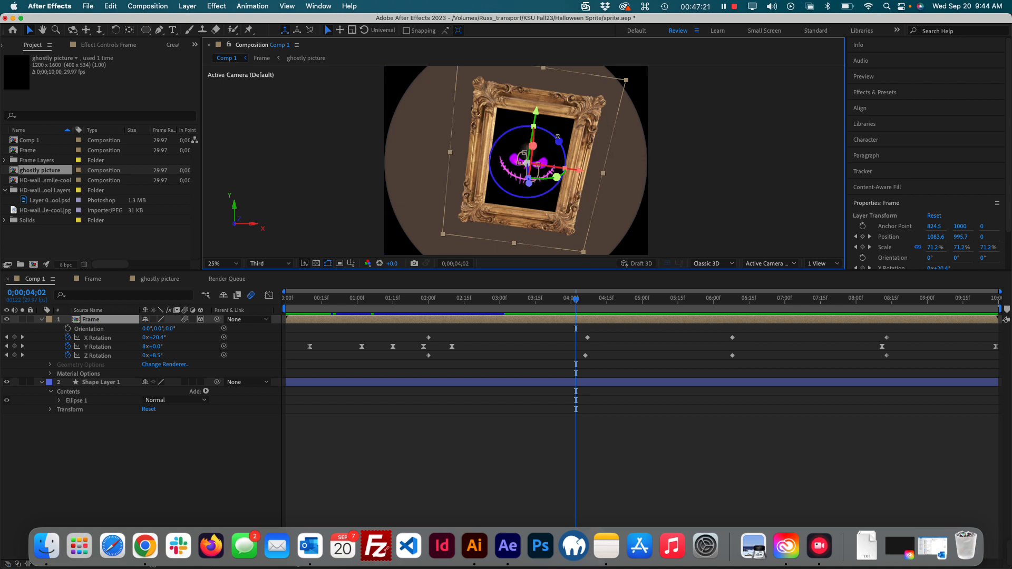
drag(558, 139, 522, 139)
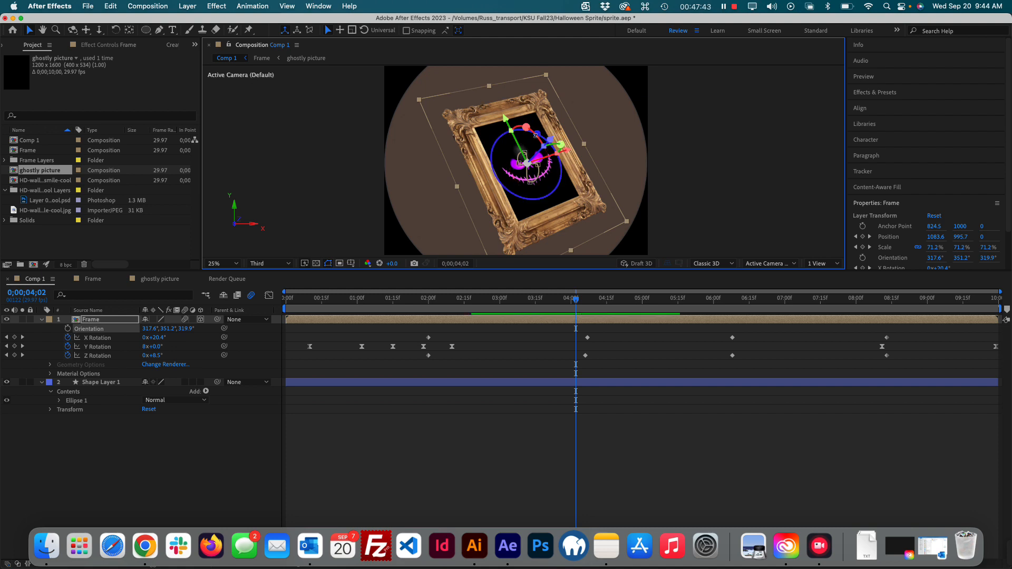
drag(538, 134, 540, 135)
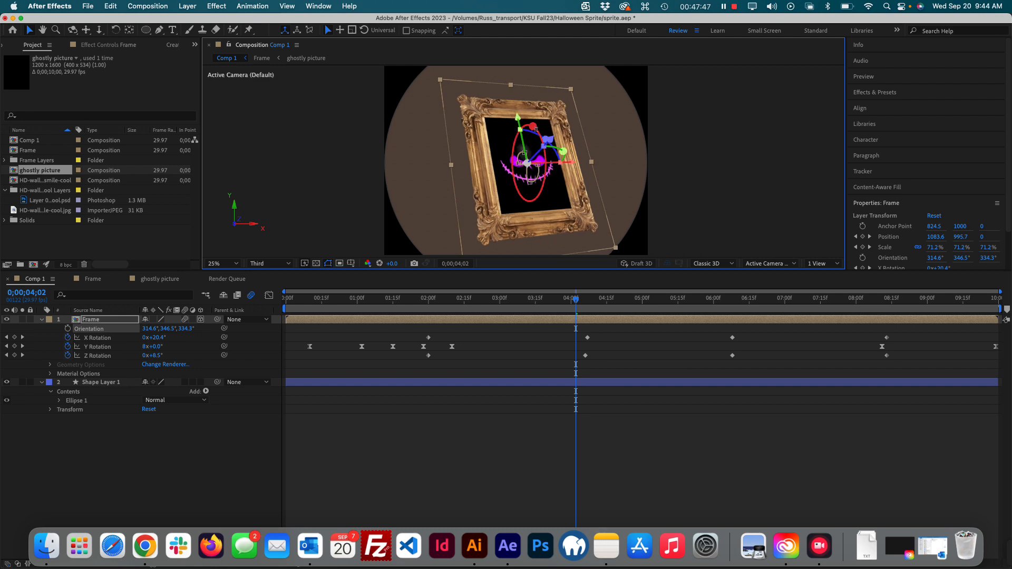
drag(536, 129, 556, 165)
key(super+z)
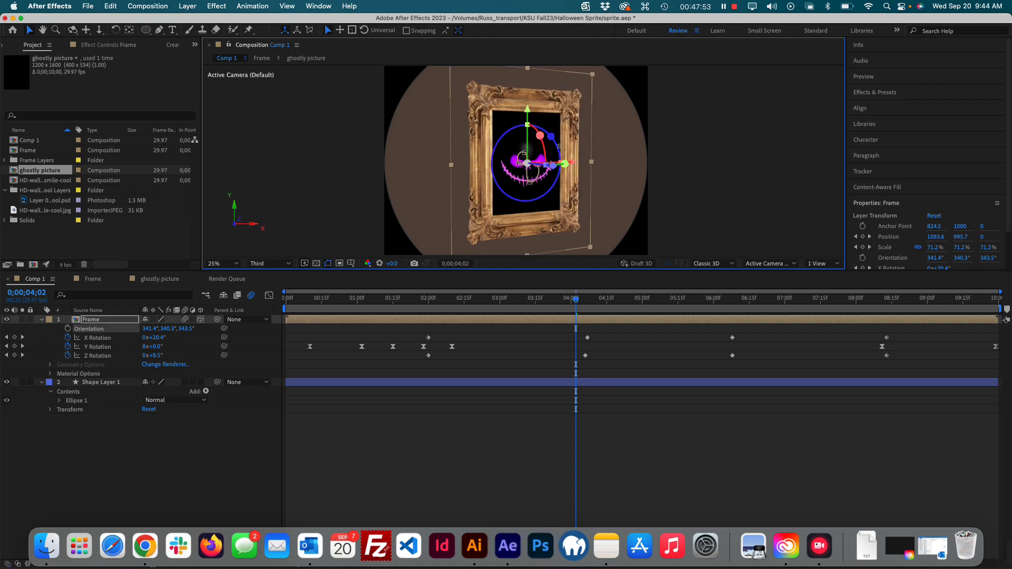
drag(527, 141, 266, 174)
key(super+z)
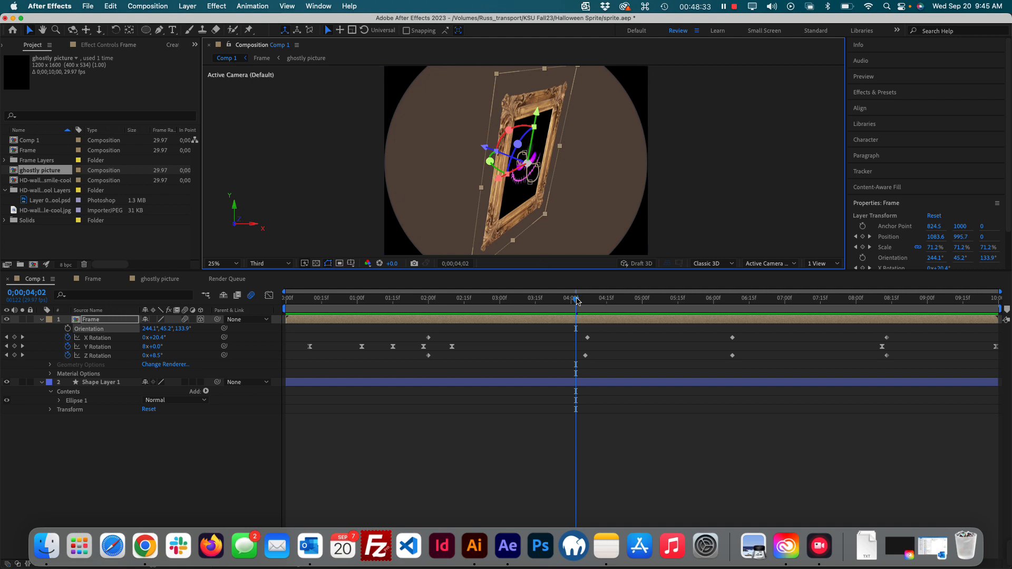
Scrub Comp 1 back to 0;00;02;05 and on to 0;00;01;19 to examine the frame's spinning motion.
drag(577, 302, 440, 310)
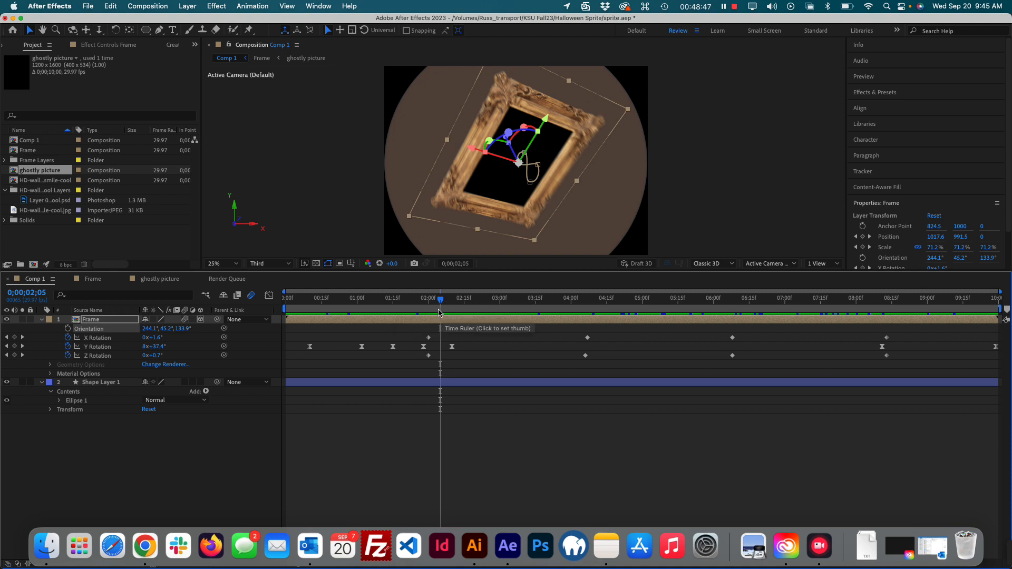
drag(441, 305, 400, 304)
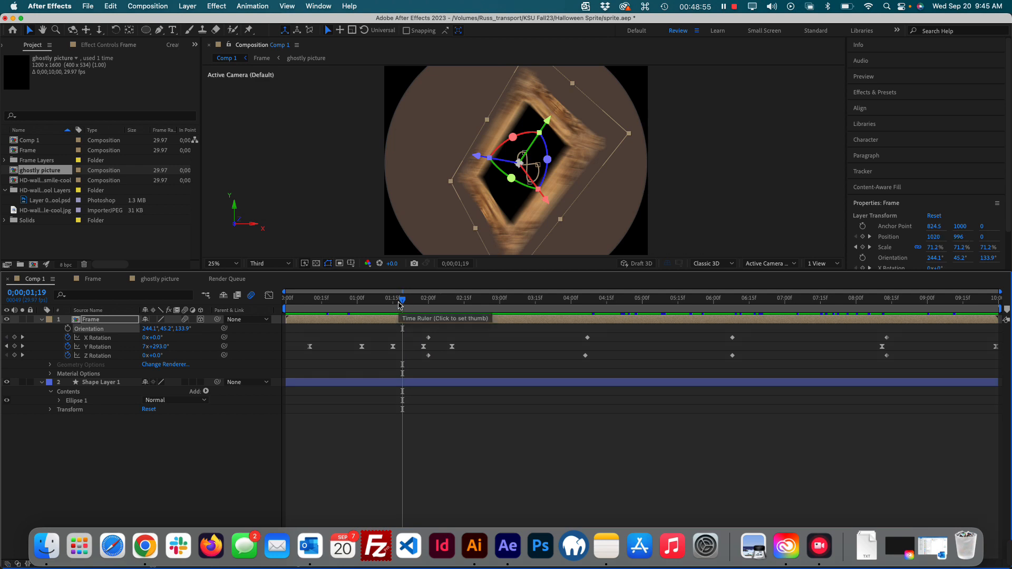